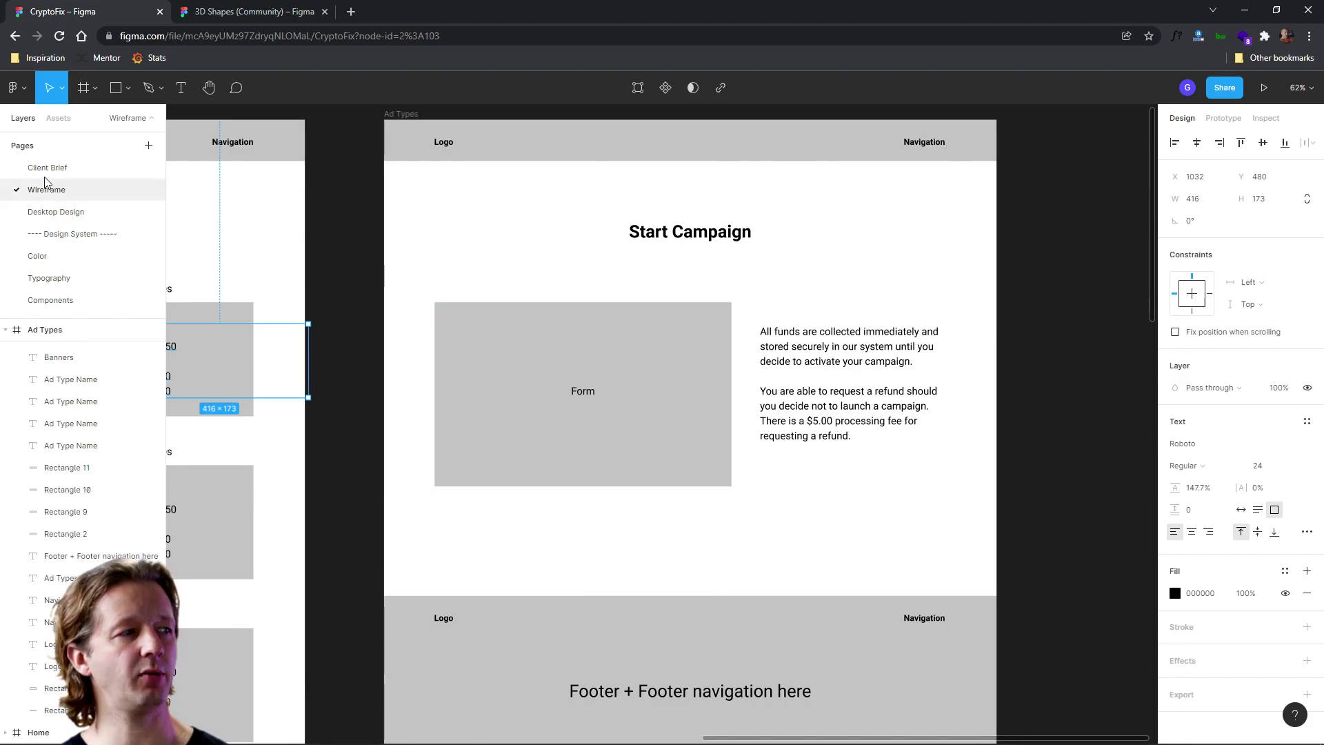
Read the Starting a Campaign Form requirements in the client brief
{"action": "scroll", "coordinate": [956, 371], "scroll_direction": "up", "scroll_amount": 5}
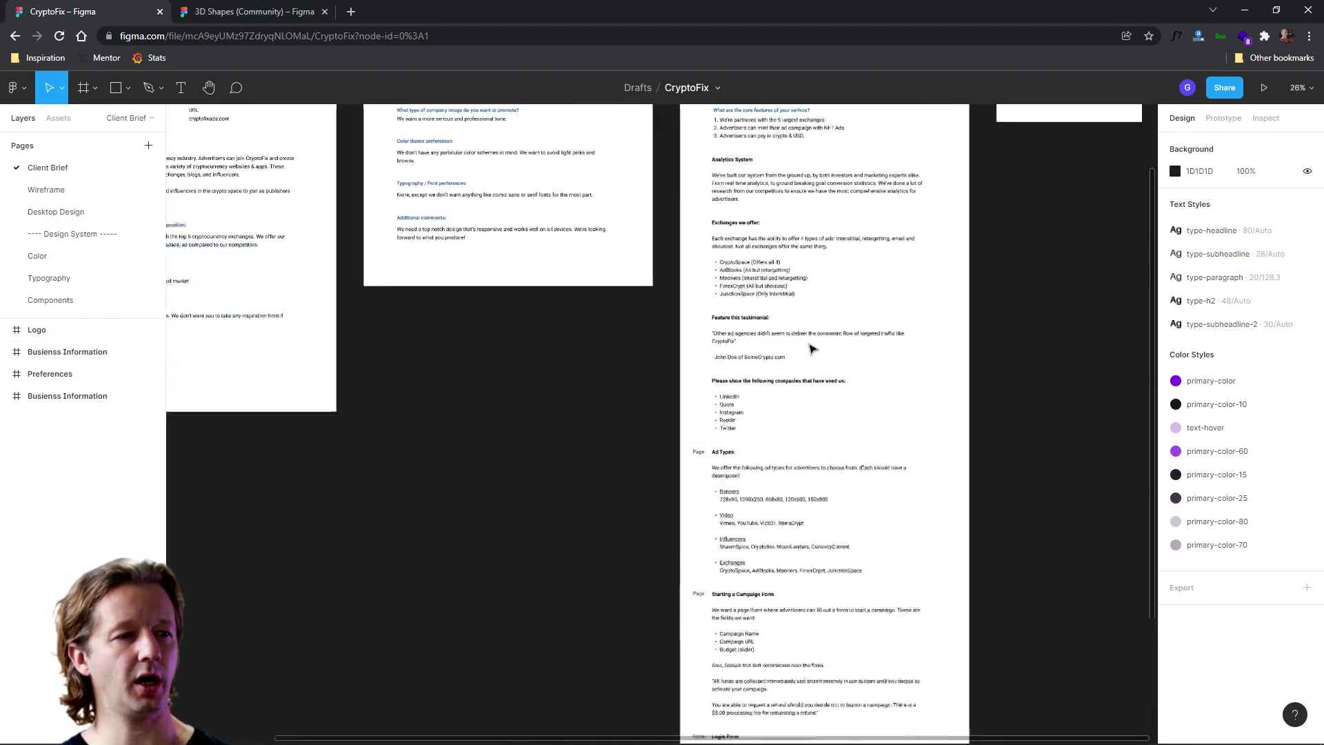
{"action": "scroll", "coordinate": [842, 449], "scroll_direction": "down", "scroll_amount": 10}
{"action": "scroll", "coordinate": [771, 397], "scroll_direction": "down", "scroll_amount": 1}
{"action": "scroll", "coordinate": [677, 417], "scroll_direction": "up", "scroll_amount": 2}
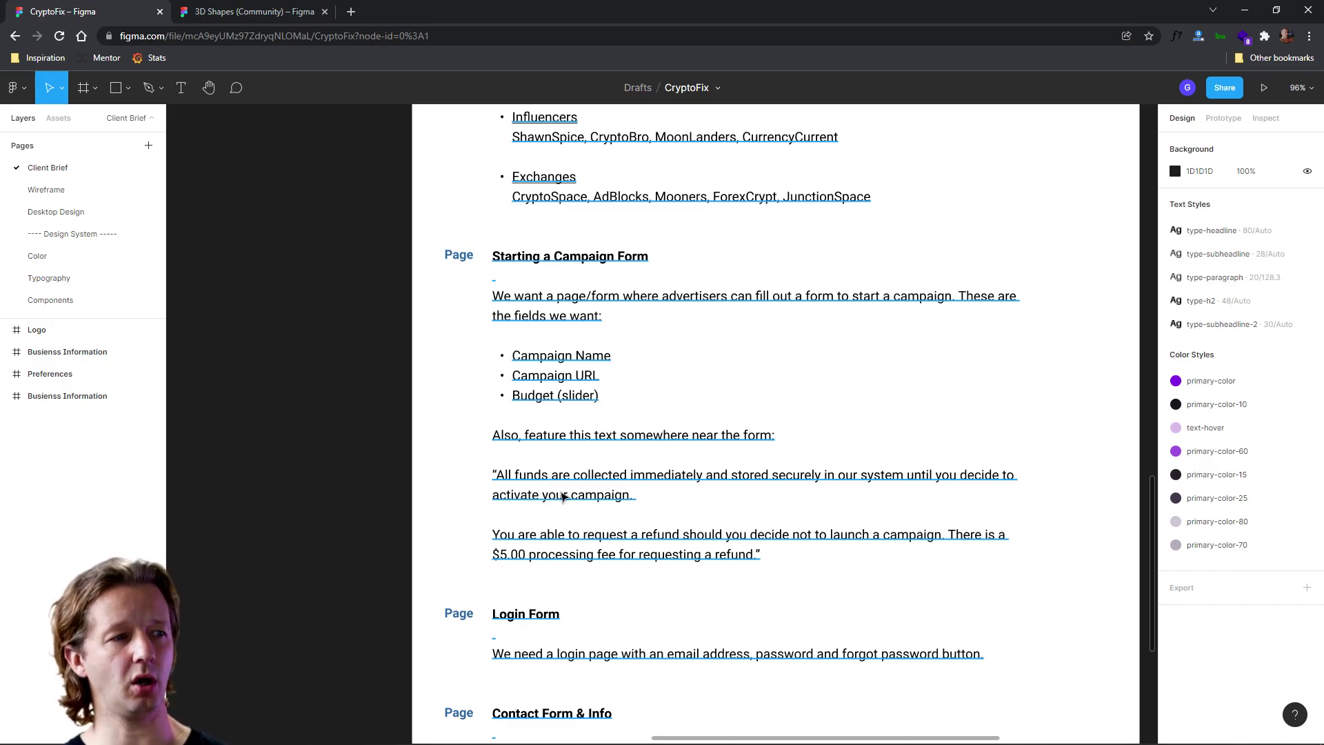
Examine the Start Campaign wireframe's form placeholder and the funds and refund text beside it
{"action": "left_click", "coordinate": [60, 190]}
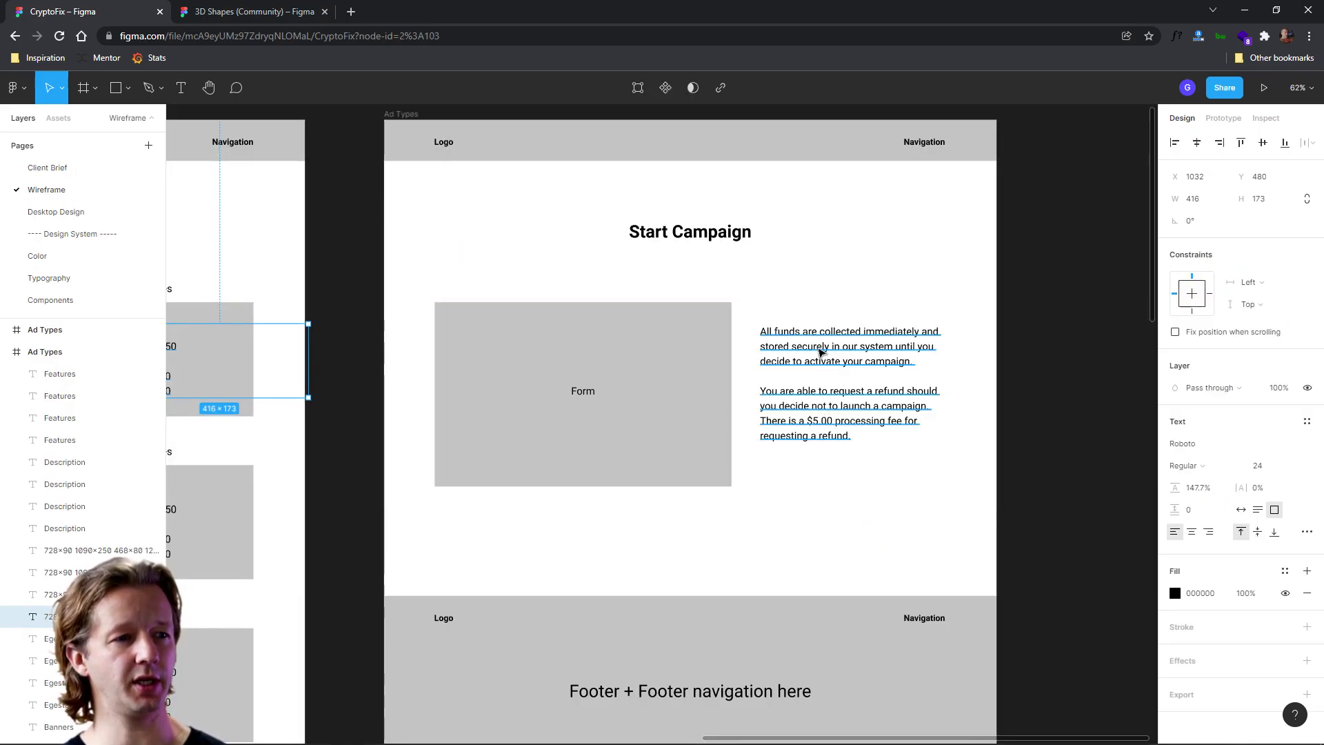
{"action": "left_click", "coordinate": [821, 352]}
{"action": "scroll", "coordinate": [795, 381], "scroll_direction": "up", "scroll_amount": 3}
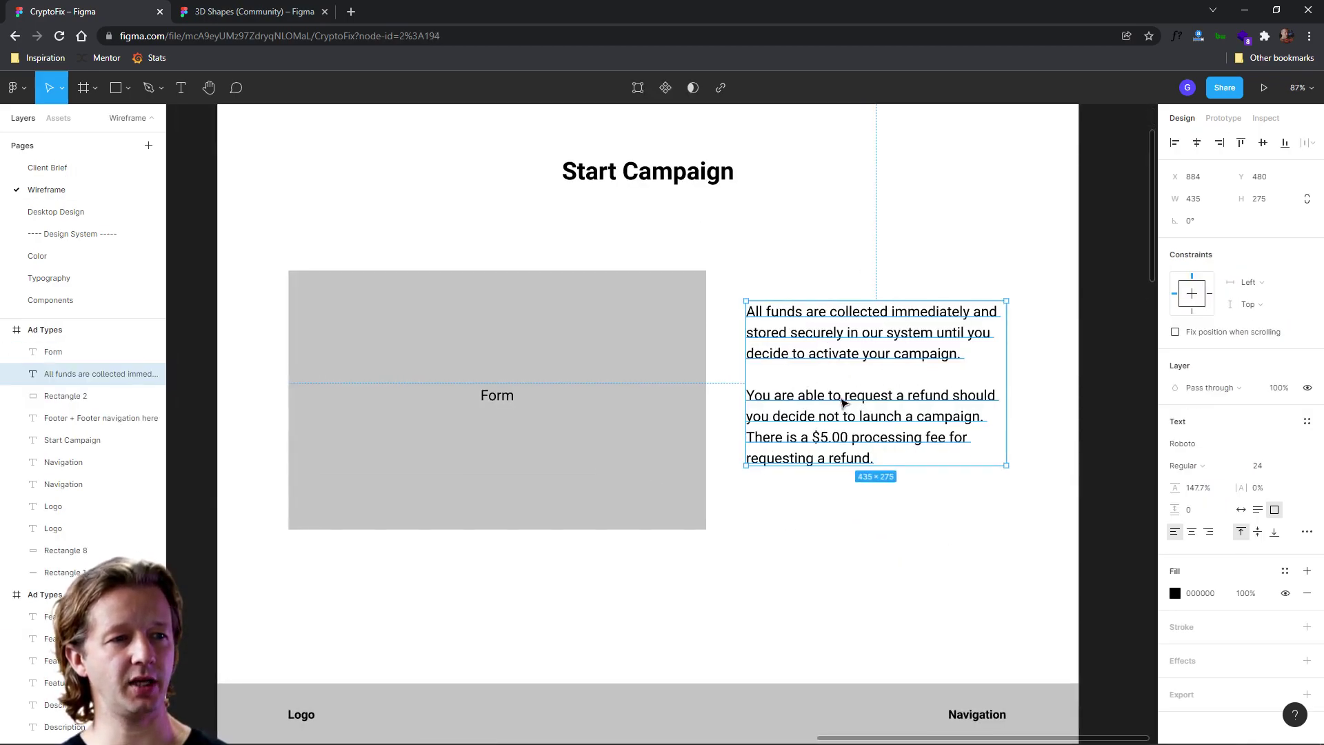
{"action": "double_click", "coordinate": [837, 339]}
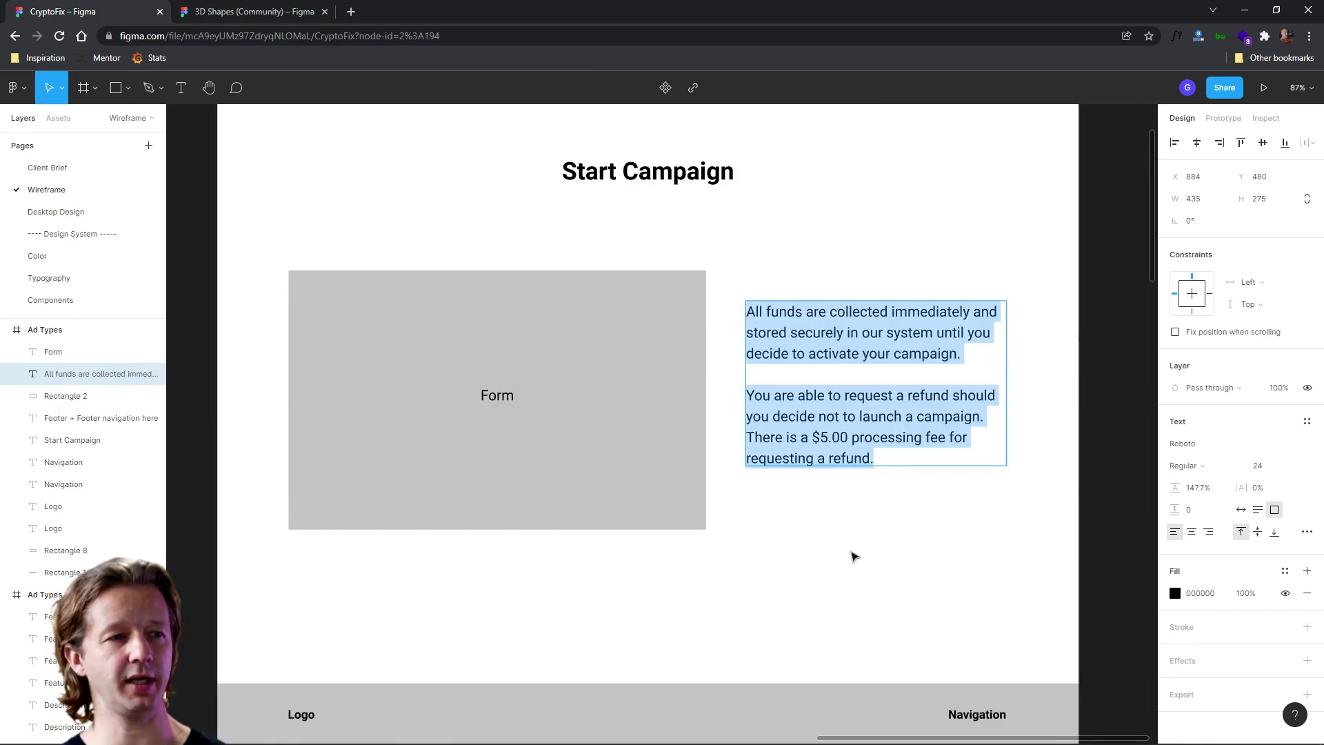
{"action": "key", "text": "Escape"}
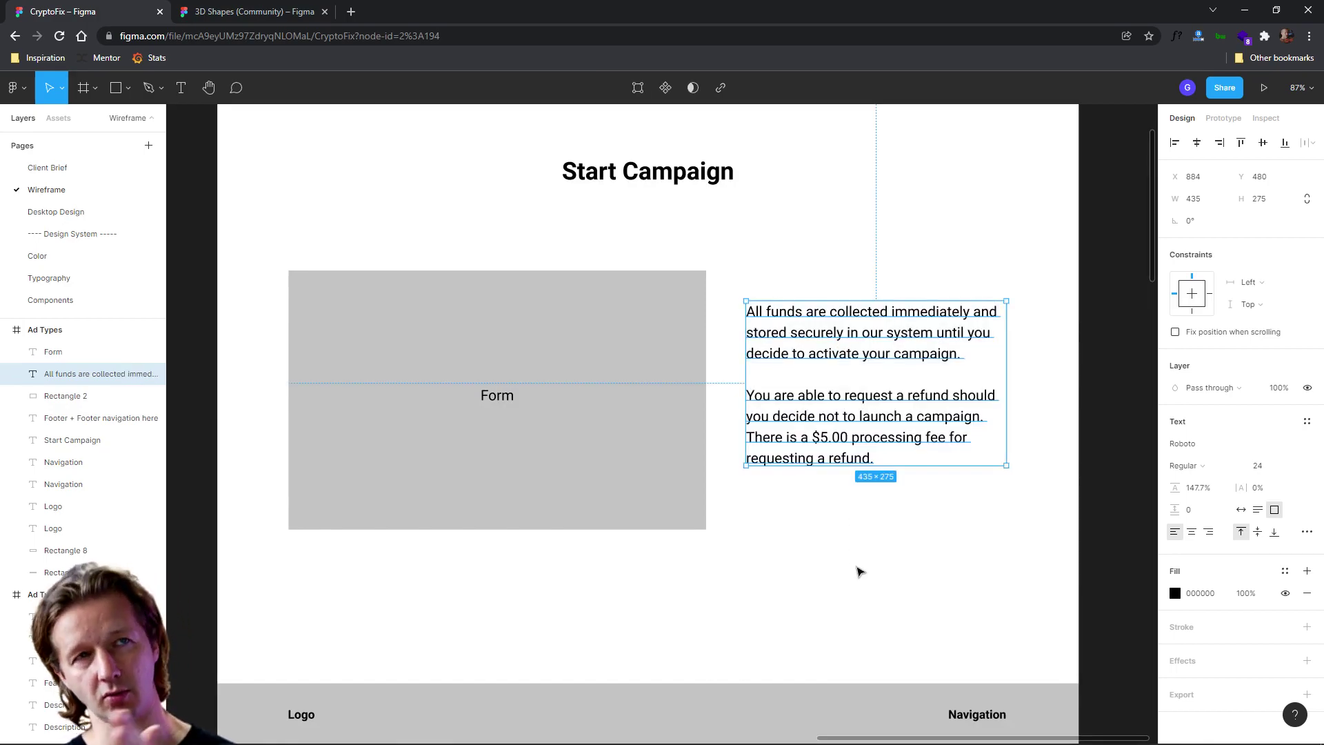
{"action": "left_click", "coordinate": [618, 233]}
{"action": "scroll", "coordinate": [618, 234], "scroll_direction": "down", "scroll_amount": 3}
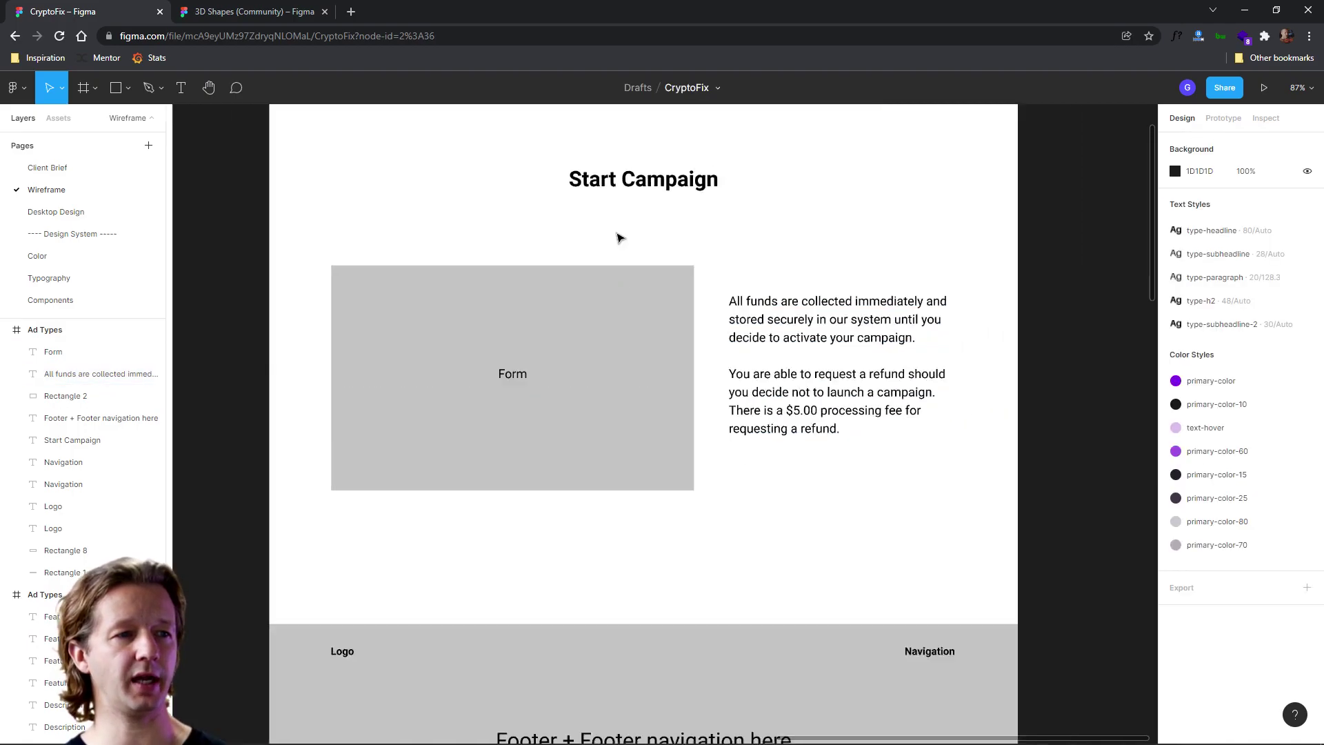
{"action": "scroll", "coordinate": [619, 237], "scroll_direction": "down", "scroll_amount": 2}
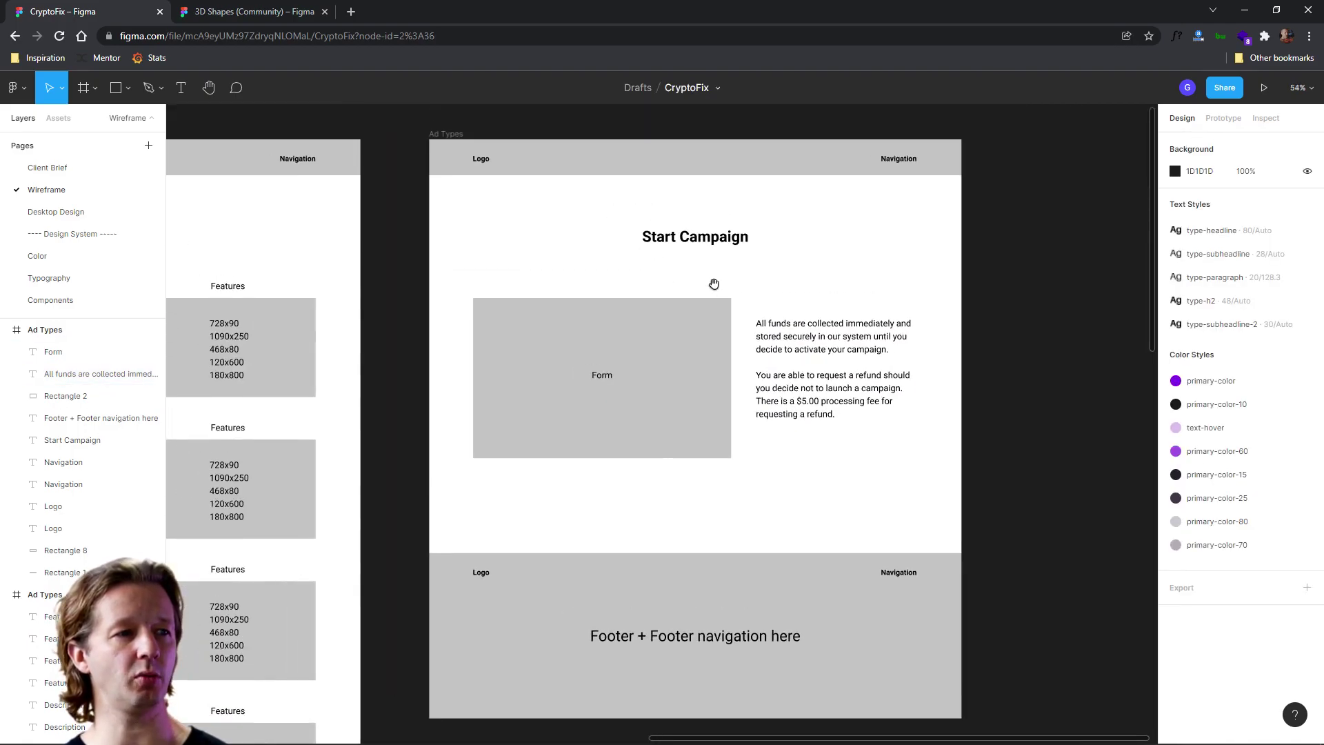
{"action": "scroll", "coordinate": [713, 284], "scroll_direction": "right", "scroll_amount": 1}
On the Desktop Design page, move the Banners card's description text to X 273 and widen it to 583
{"action": "left_click", "coordinate": [77, 212]}
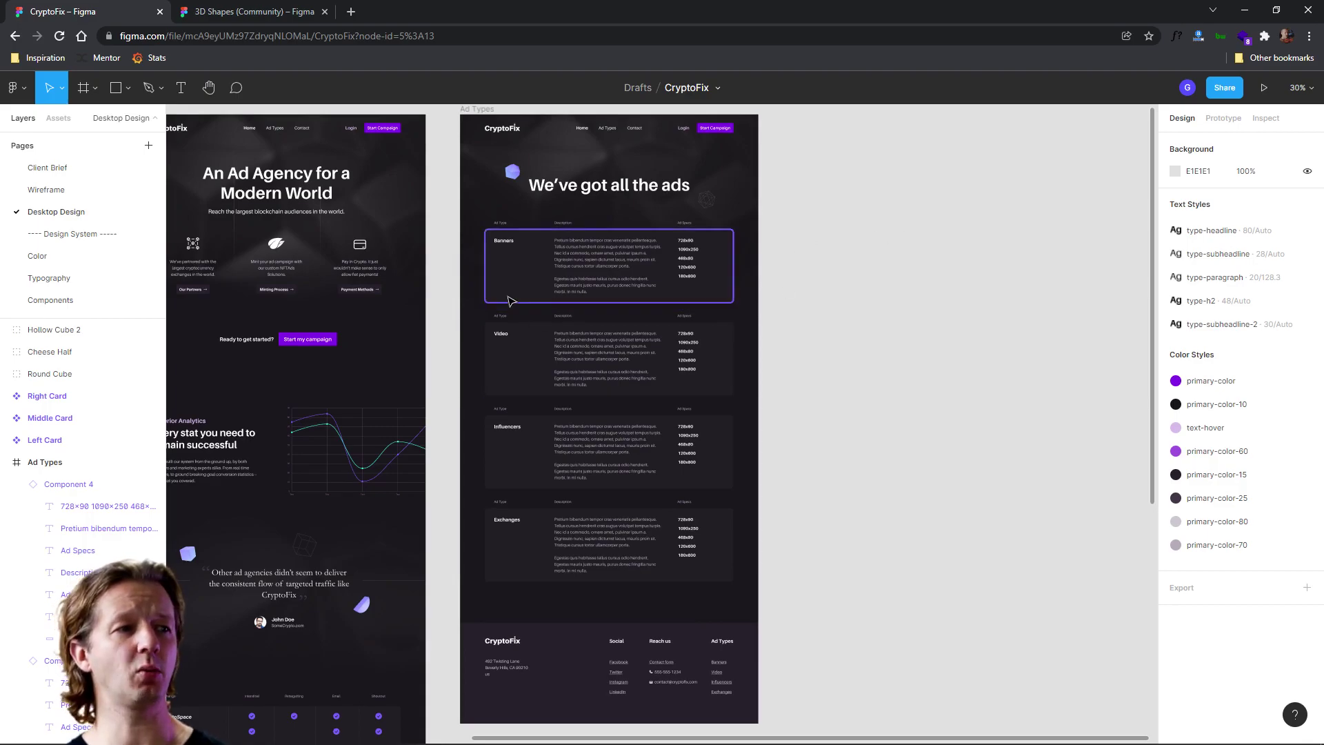
{"action": "scroll", "coordinate": [509, 297], "scroll_direction": "up", "scroll_amount": 3}
{"action": "double_click", "coordinate": [650, 230]}
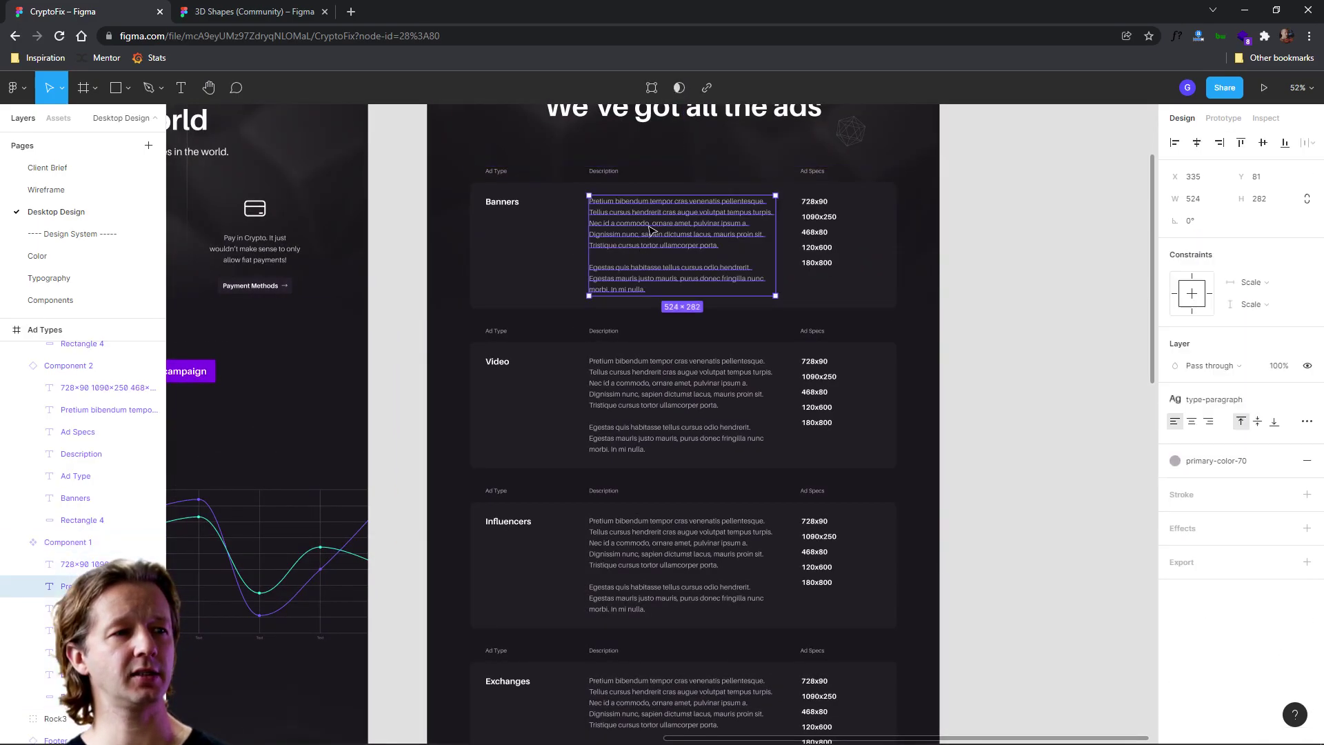
{"action": "left_click_drag", "start_coordinate": [661, 235], "coordinate": [651, 239]}
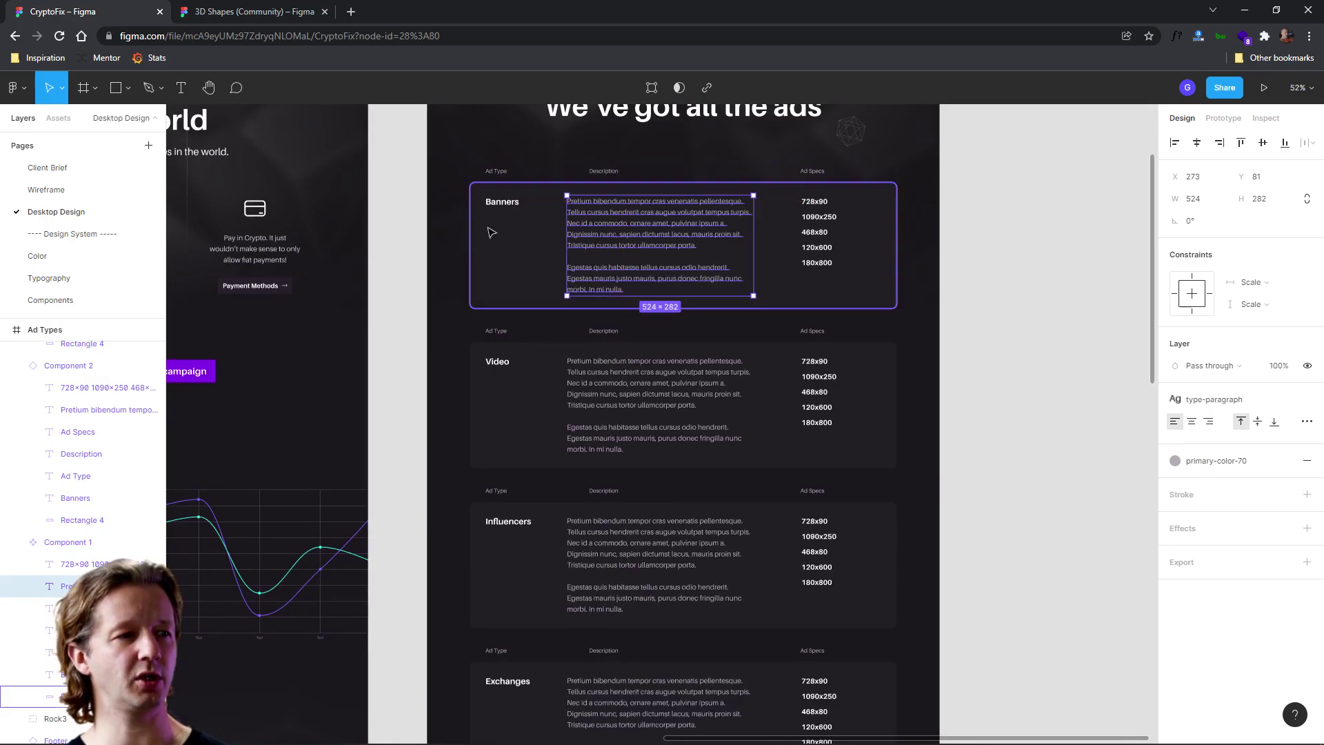
{"action": "left_click", "coordinate": [525, 528]}
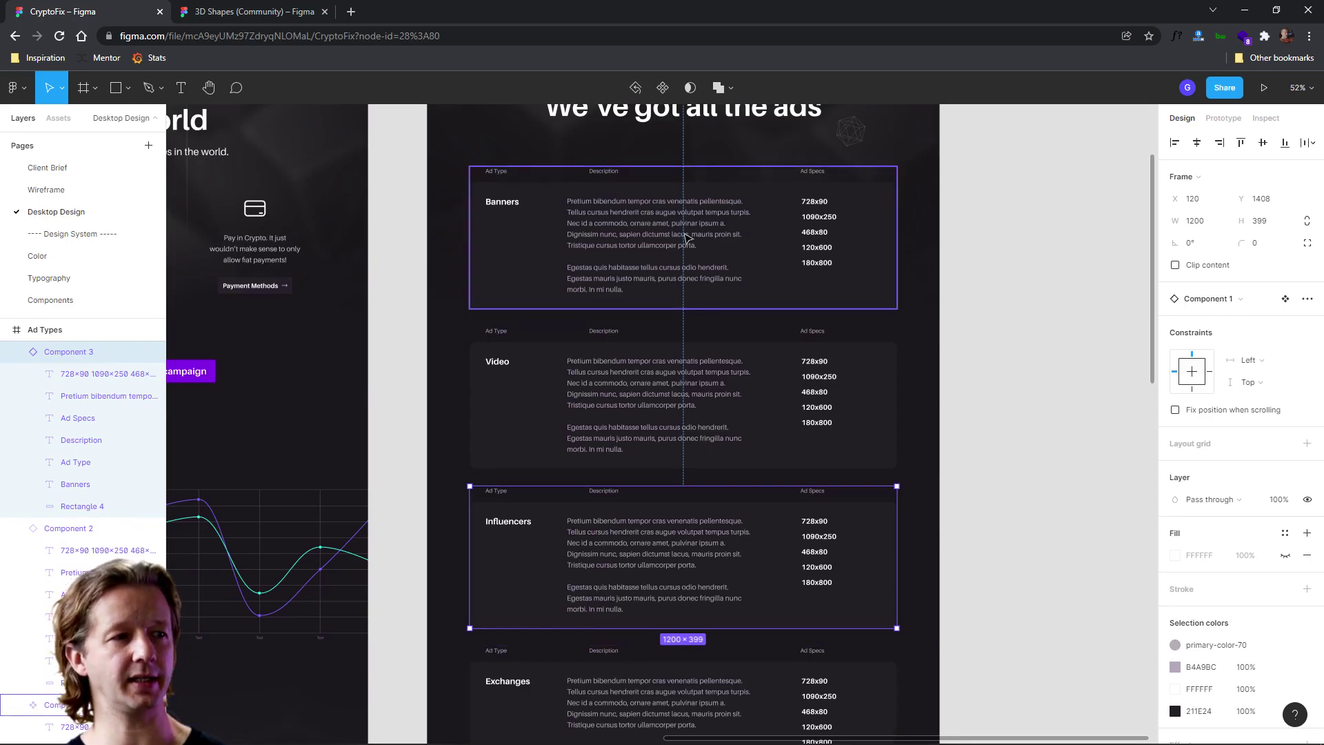
{"action": "double_click", "coordinate": [725, 240]}
{"action": "left_click_drag", "start_coordinate": [756, 235], "coordinate": [777, 233]}
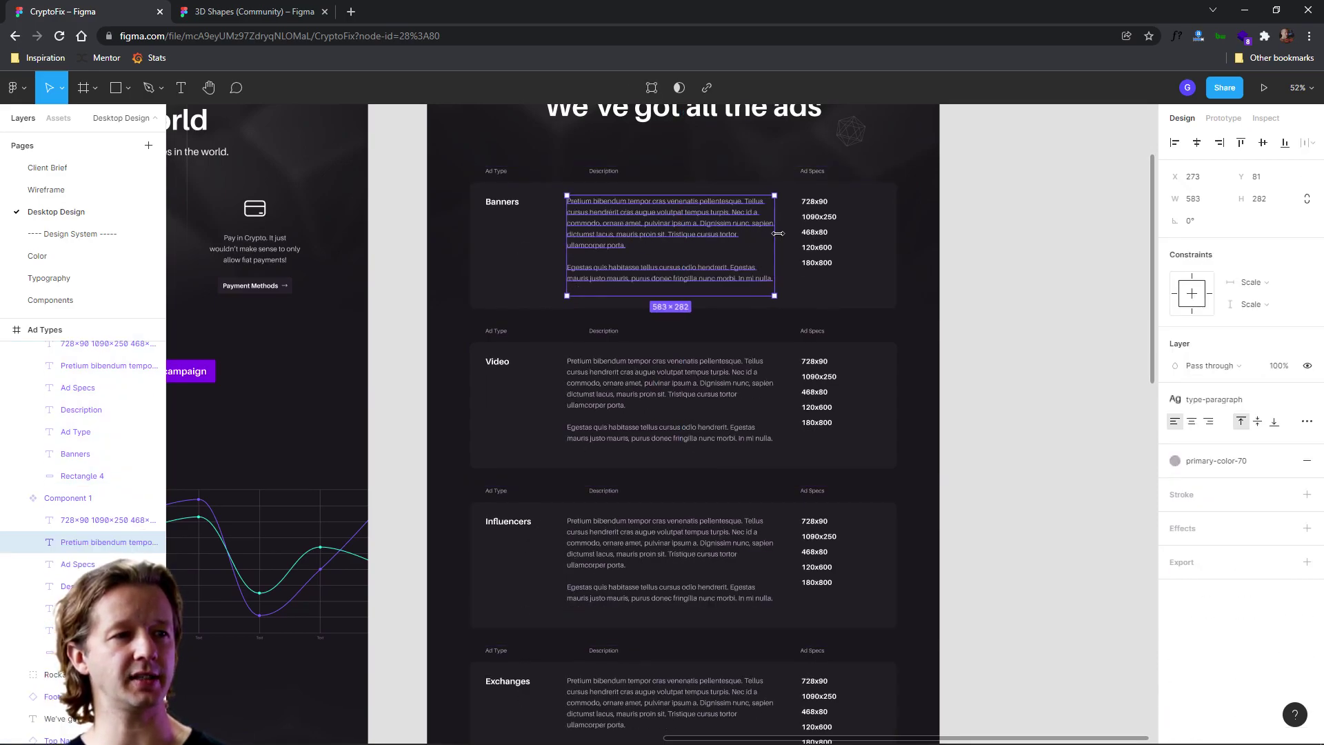
{"action": "left_click", "coordinate": [1026, 275]}
Shorten the Banners card's background rectangle to a height of 319
{"action": "scroll", "coordinate": [1059, 345], "scroll_direction": "down", "scroll_amount": 3}
{"action": "scroll", "coordinate": [1007, 308], "scroll_direction": "up", "scroll_amount": 1}
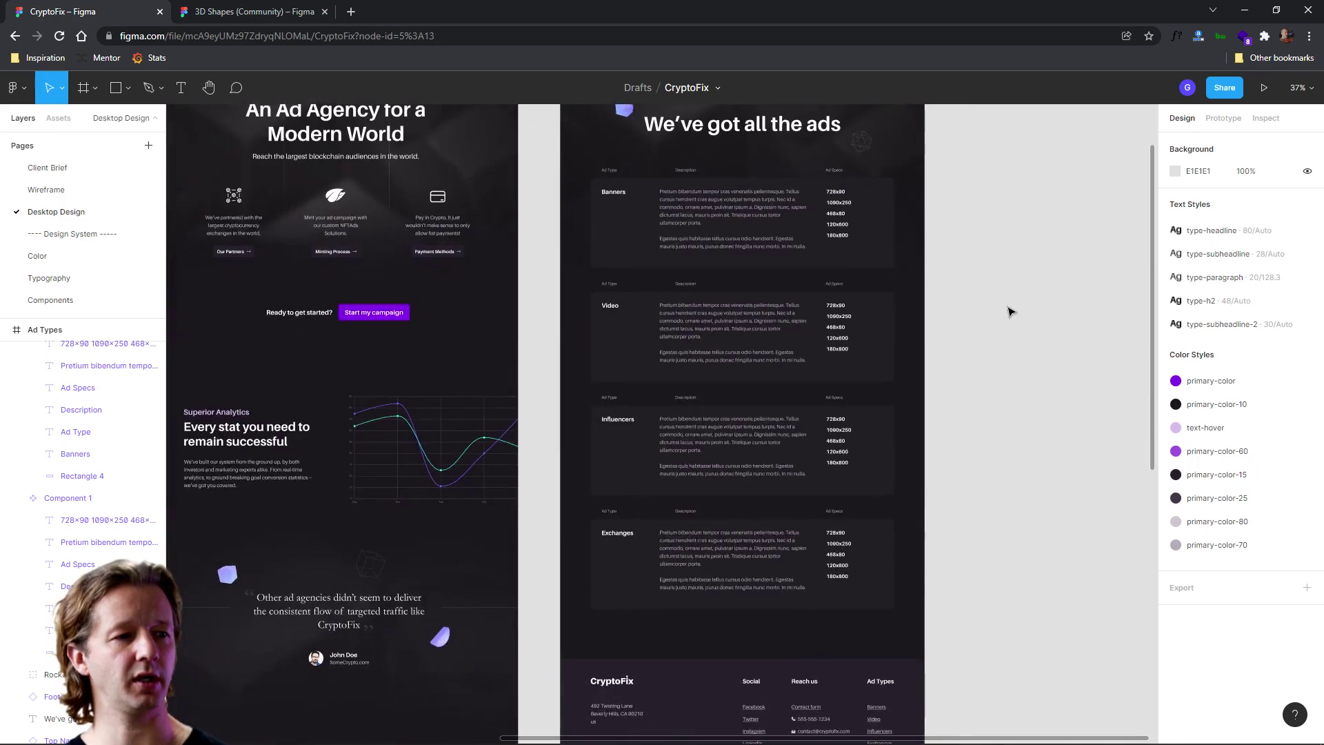
{"action": "left_click", "coordinate": [750, 265]}
{"action": "double_click", "coordinate": [751, 266]}
{"action": "mouse_move", "coordinate": [767, 268]}
{"action": "left_mouse_down"}
{"action": "mouse_move", "coordinate": [786, 264]}
{"action": "mouse_move", "coordinate": [776, 267]}
{"action": "left_mouse_up"}
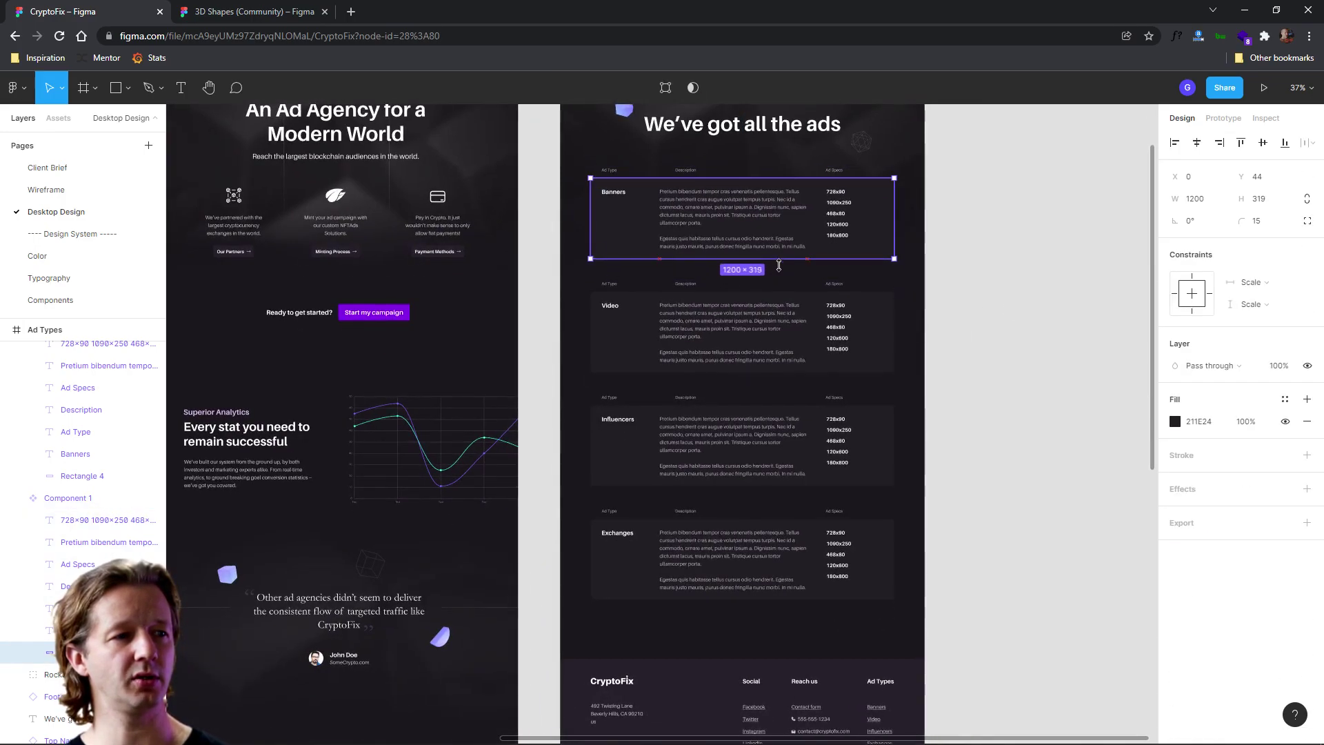
{"action": "left_click", "coordinate": [991, 335]}
Inspect the adjusted ad type cards and the spacing between them up close
{"action": "scroll", "coordinate": [716, 260], "scroll_direction": "up", "scroll_amount": 5}
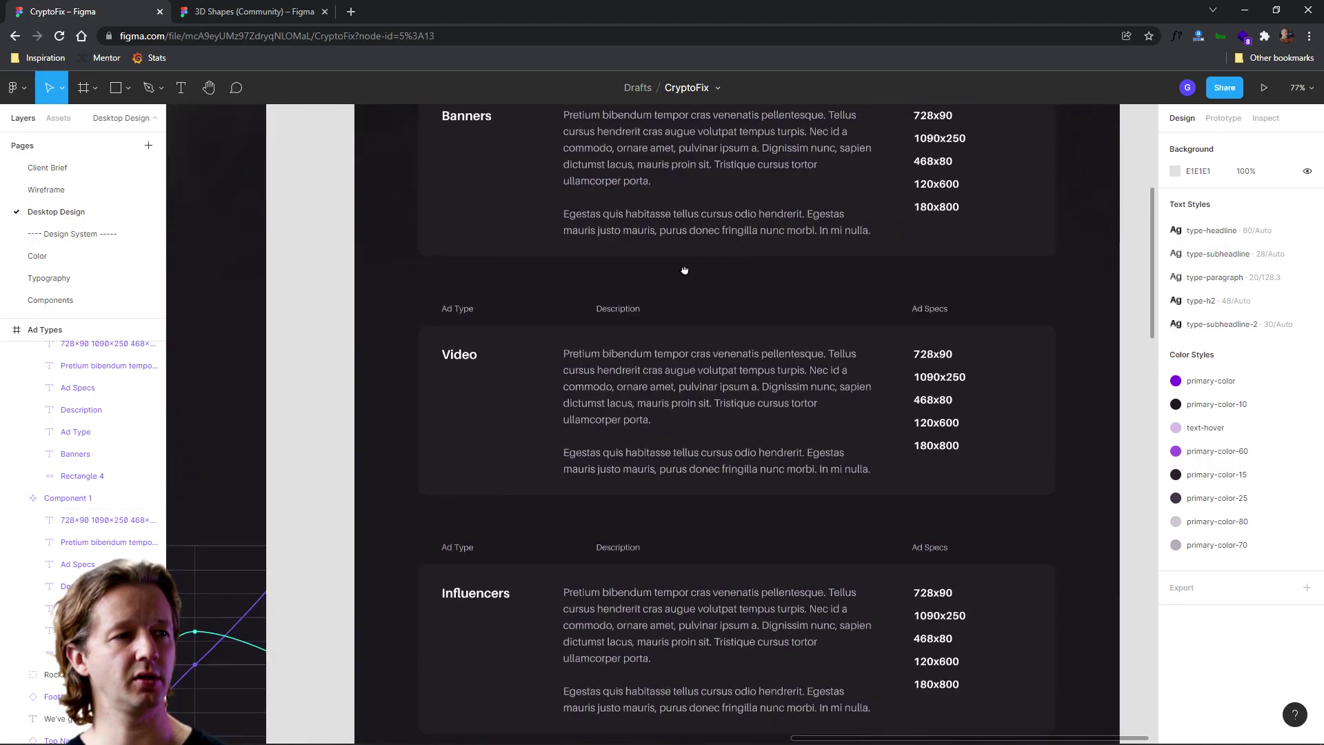
{"action": "scroll", "coordinate": [621, 331], "scroll_direction": "up", "scroll_amount": 3}
{"action": "left_click", "coordinate": [513, 393]}
{"action": "left_click_drag", "start_coordinate": [688, 423], "coordinate": [704, 429]}
{"action": "left_click", "coordinate": [598, 457]}
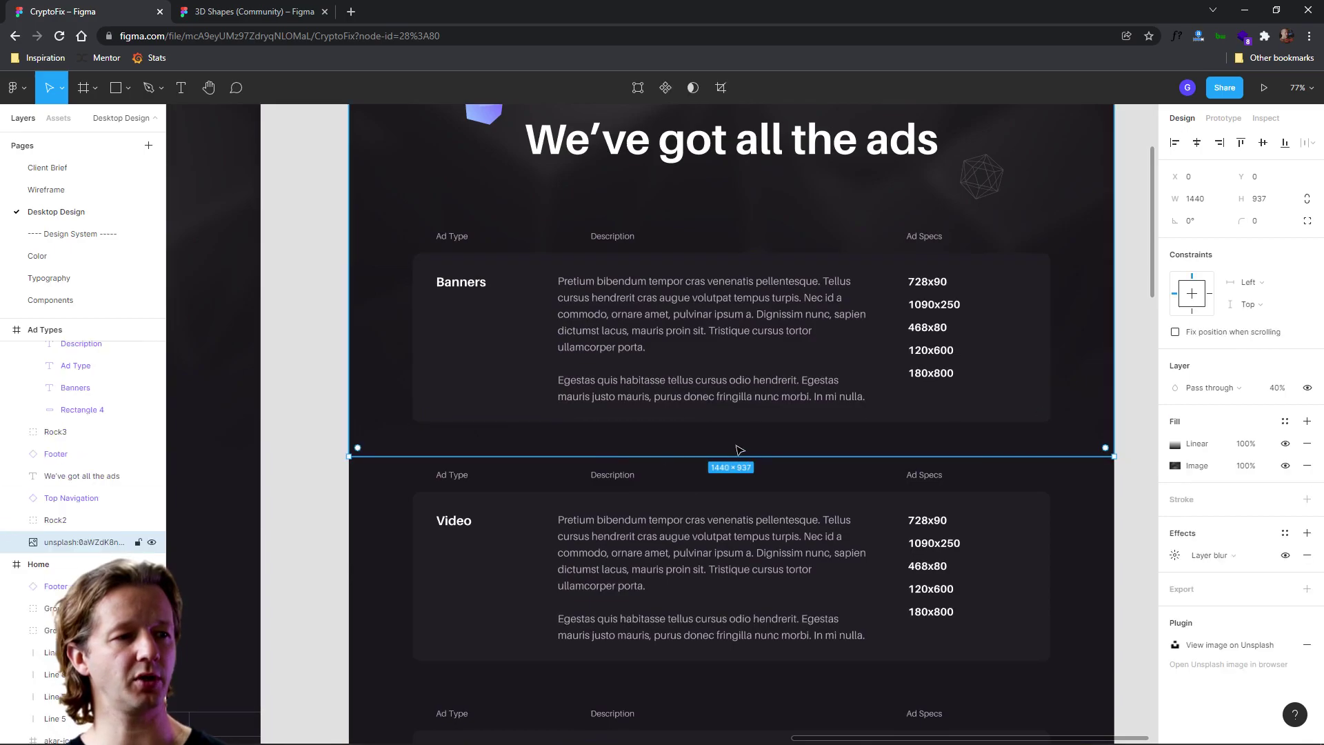
{"action": "left_click", "coordinate": [821, 421]}
{"action": "scroll", "coordinate": [1011, 458], "scroll_direction": "down", "scroll_amount": 5}
{"action": "scroll", "coordinate": [1016, 532], "scroll_direction": "down", "scroll_amount": 4}
{"action": "scroll", "coordinate": [1015, 532], "scroll_direction": "right", "scroll_amount": 6}
{"action": "left_click", "coordinate": [858, 421]}
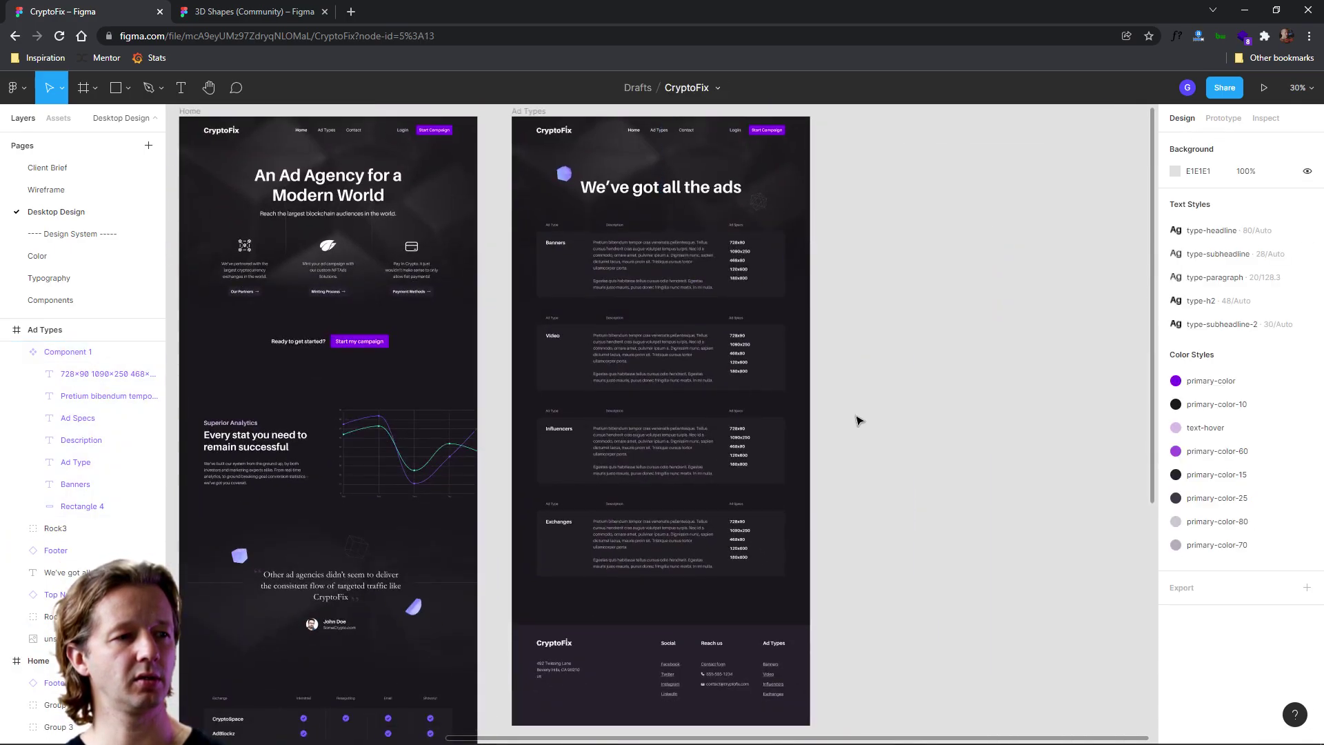
Duplicate the Ad Types frame and place the copy beside the original on its right
{"action": "scroll", "coordinate": [945, 370], "scroll_direction": "right", "scroll_amount": 2}
{"action": "left_click", "coordinate": [419, 147]}
{"action": "left_click_drag", "start_coordinate": [419, 148], "coordinate": [742, 147], "text": "alt"}
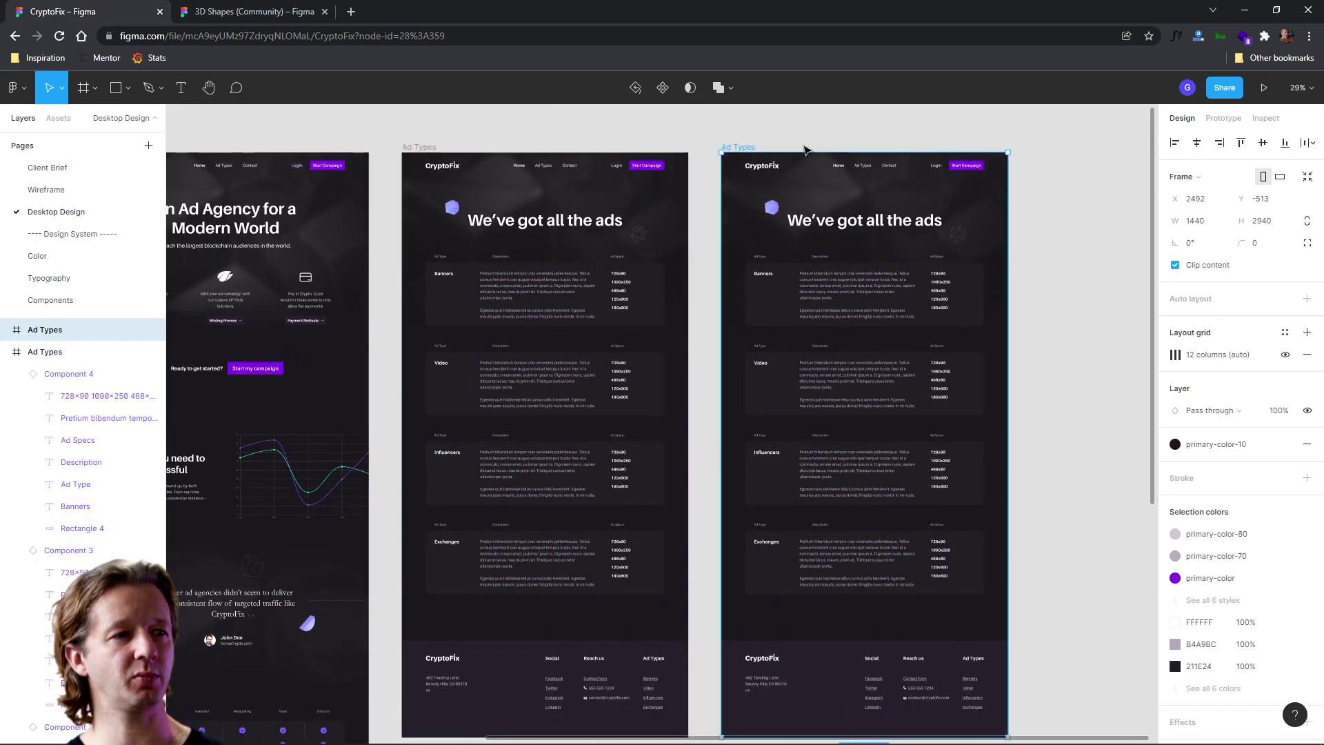
{"action": "left_click", "coordinate": [804, 142]}
Change the duplicated frame's headline to "Start your campaign!"
{"action": "scroll", "coordinate": [703, 235], "scroll_direction": "right", "scroll_amount": 3}
{"action": "left_click", "coordinate": [735, 206]}
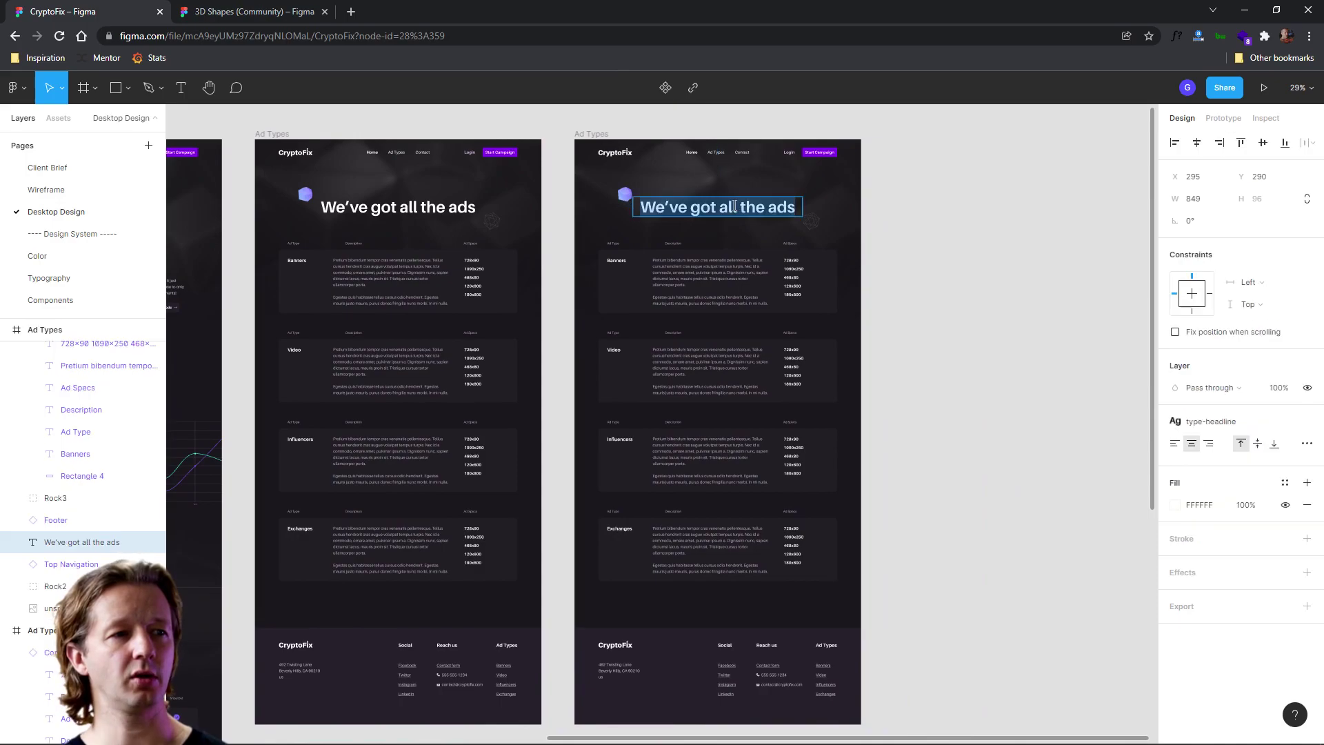
{"action": "type", "text": "Start your"}
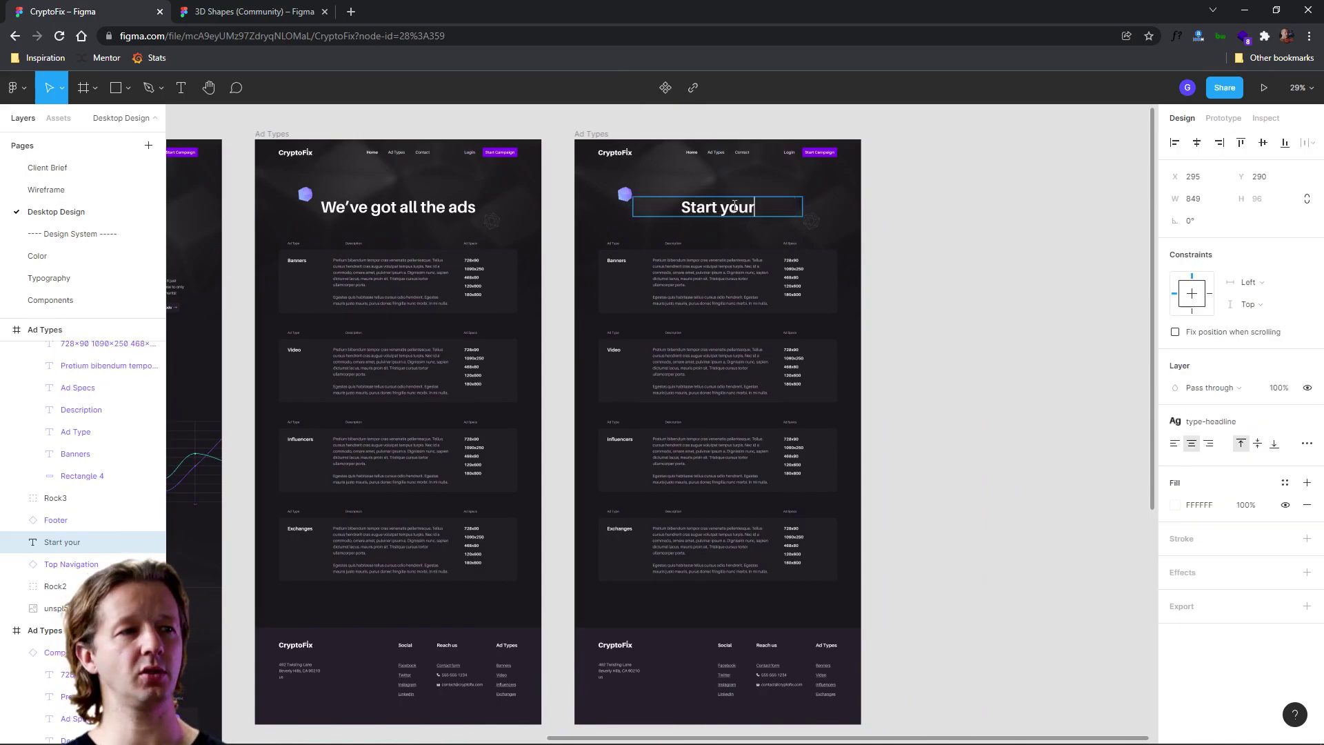
{"action": "type", "text": " campaign!"}
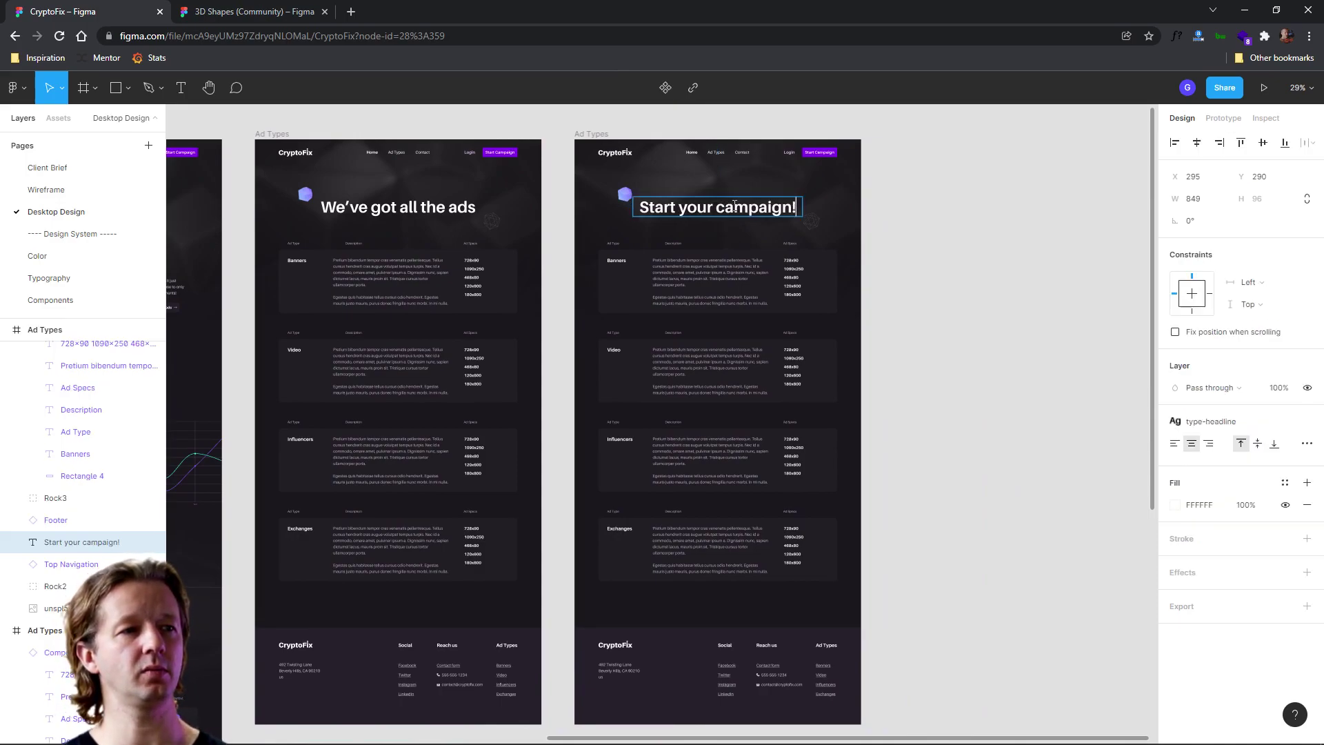
{"action": "left_click", "coordinate": [991, 285]}
Copy the Cheese Half shape from the Home frame's testimonial and delete the purple rock beside the duplicated frame's headline
{"action": "scroll", "coordinate": [276, 607], "scroll_direction": "left", "scroll_amount": 4}
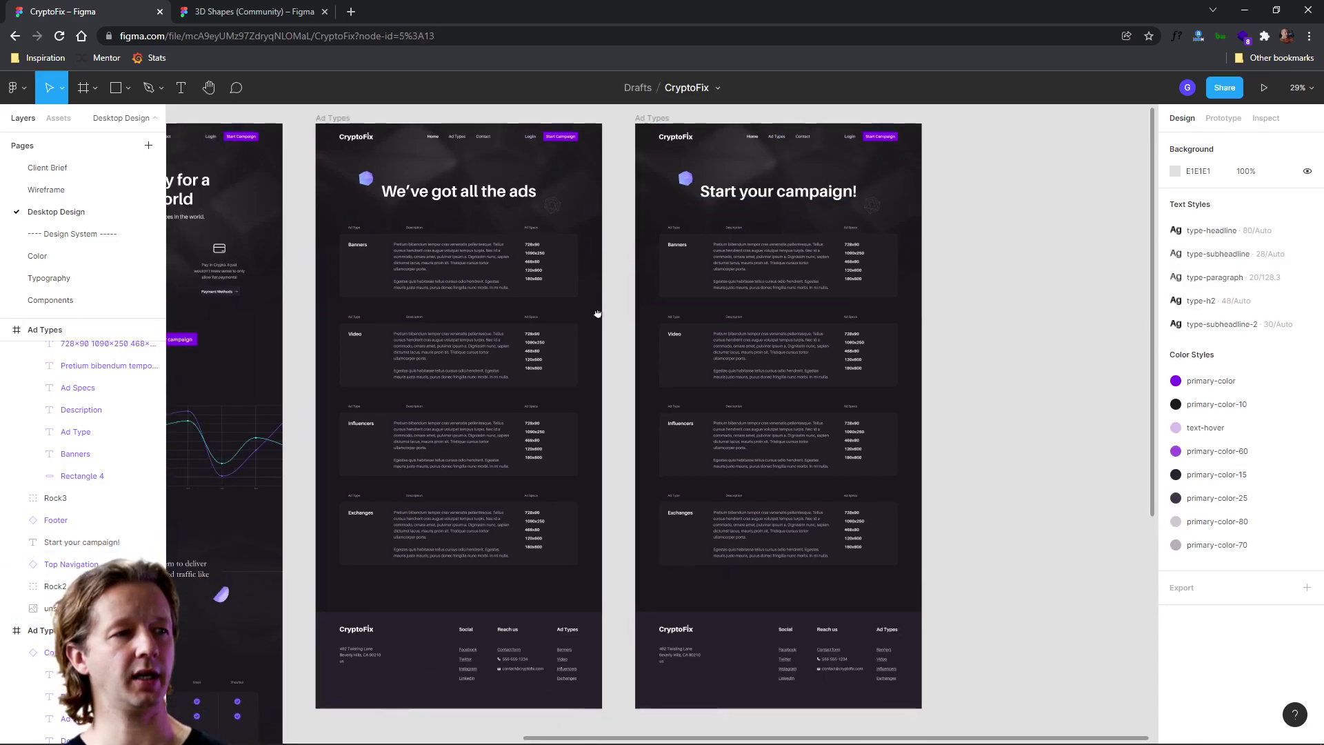
{"action": "left_click", "coordinate": [298, 580]}
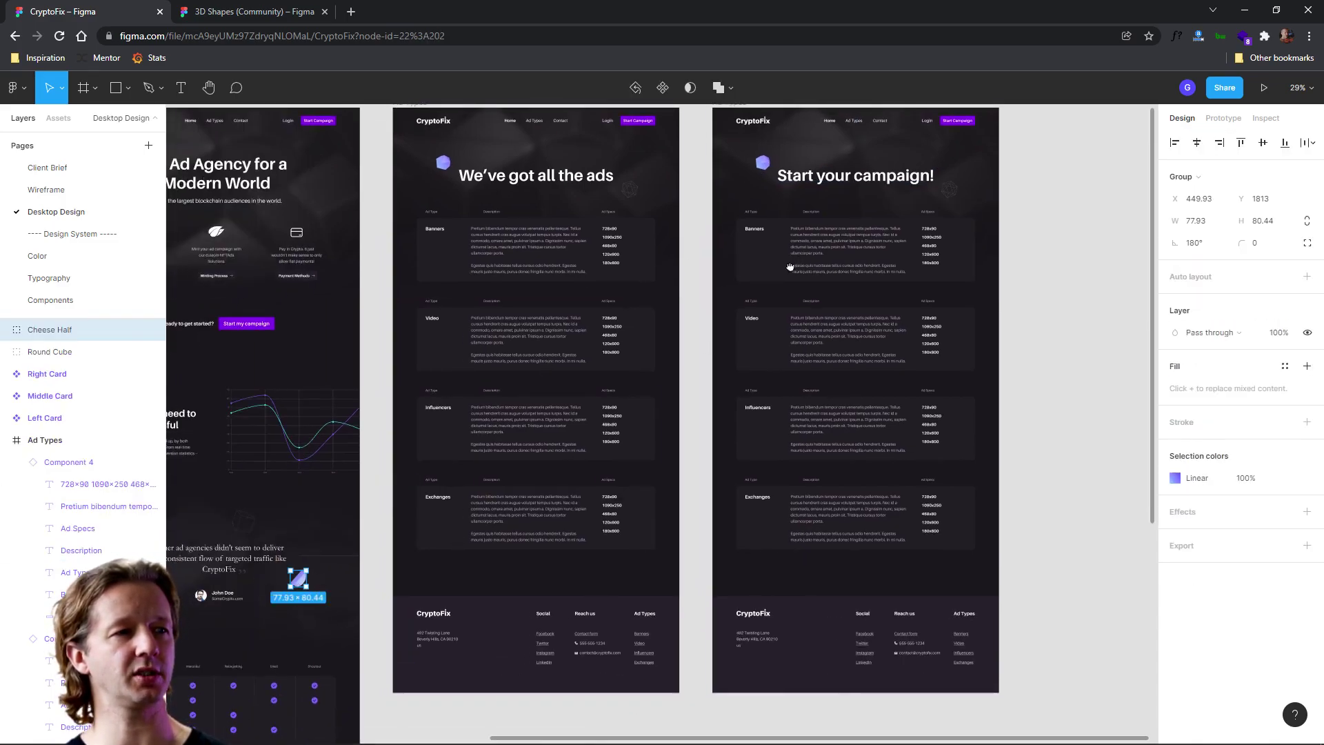
{"action": "scroll", "coordinate": [718, 218], "scroll_direction": "right", "scroll_amount": 2}
{"action": "left_click", "coordinate": [706, 202]}
{"action": "key", "text": "Delete"}
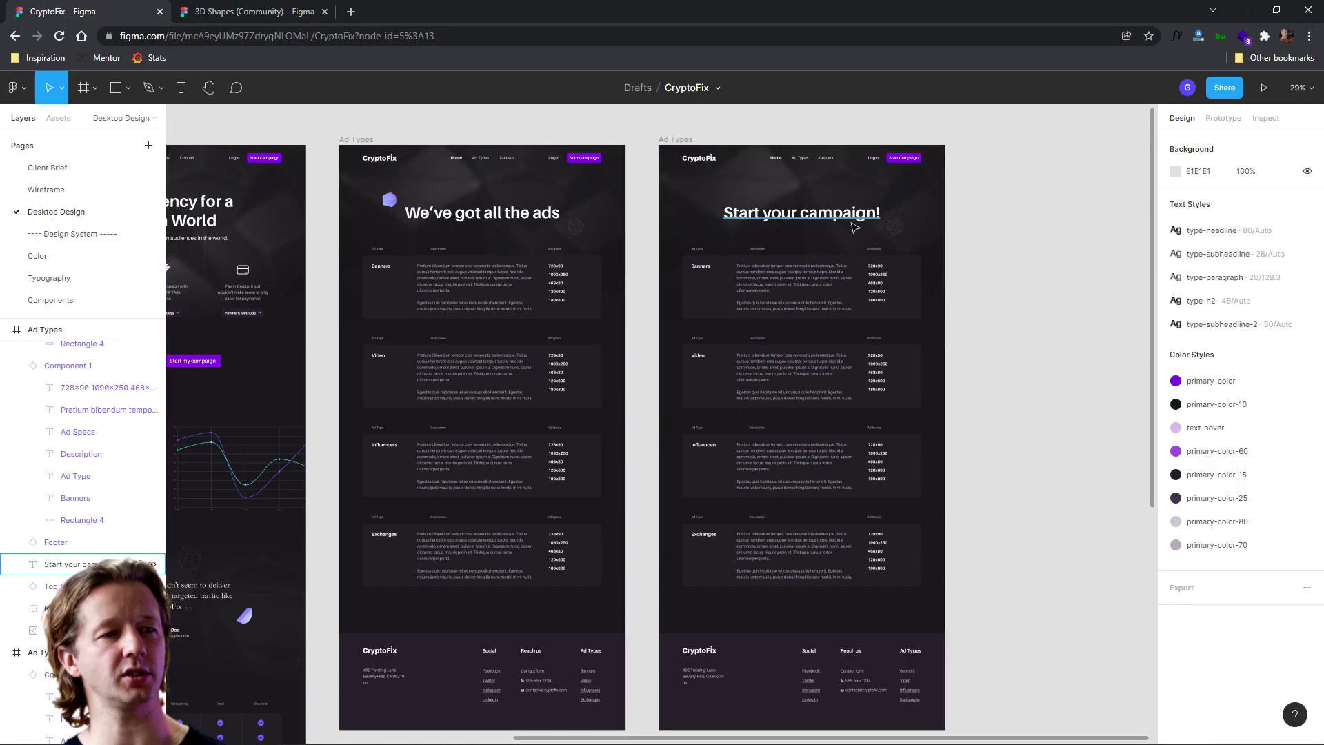
Paste the Cheese Half shape into the duplicated frame and move it up beside the headline, at about X 276, Y 210
{"action": "key", "text": "ctrl+v"}
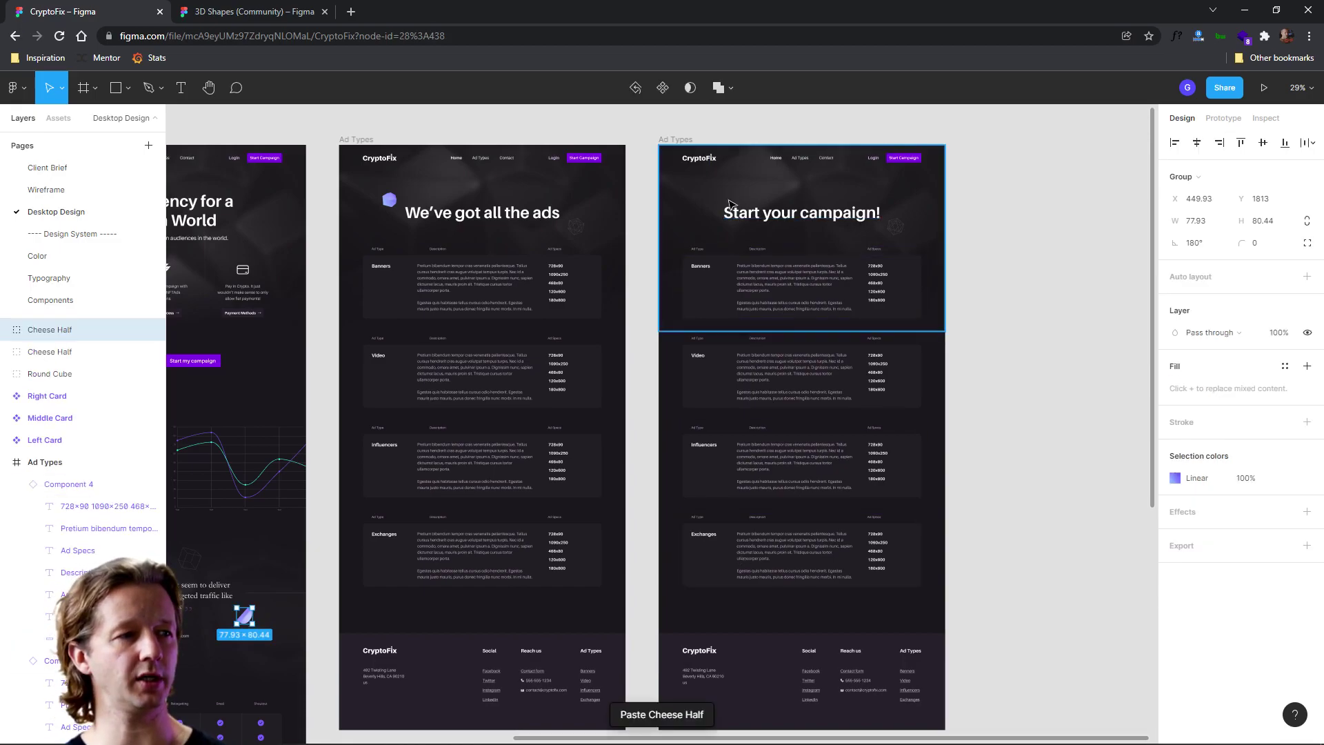
{"action": "key", "text": "ctrl+z"}
{"action": "left_click", "coordinate": [690, 137]}
{"action": "key", "text": "ctrl+v"}
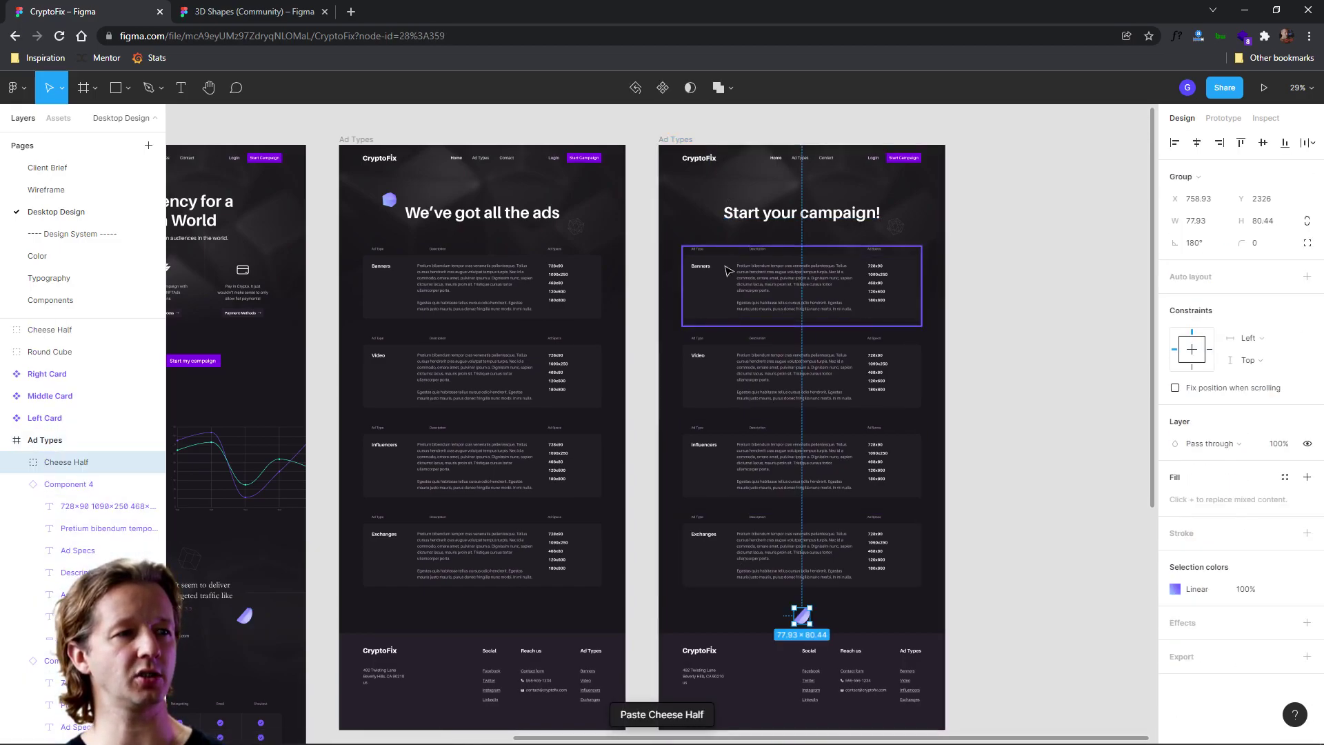
{"action": "left_click_drag", "start_coordinate": [810, 623], "coordinate": [712, 200]}
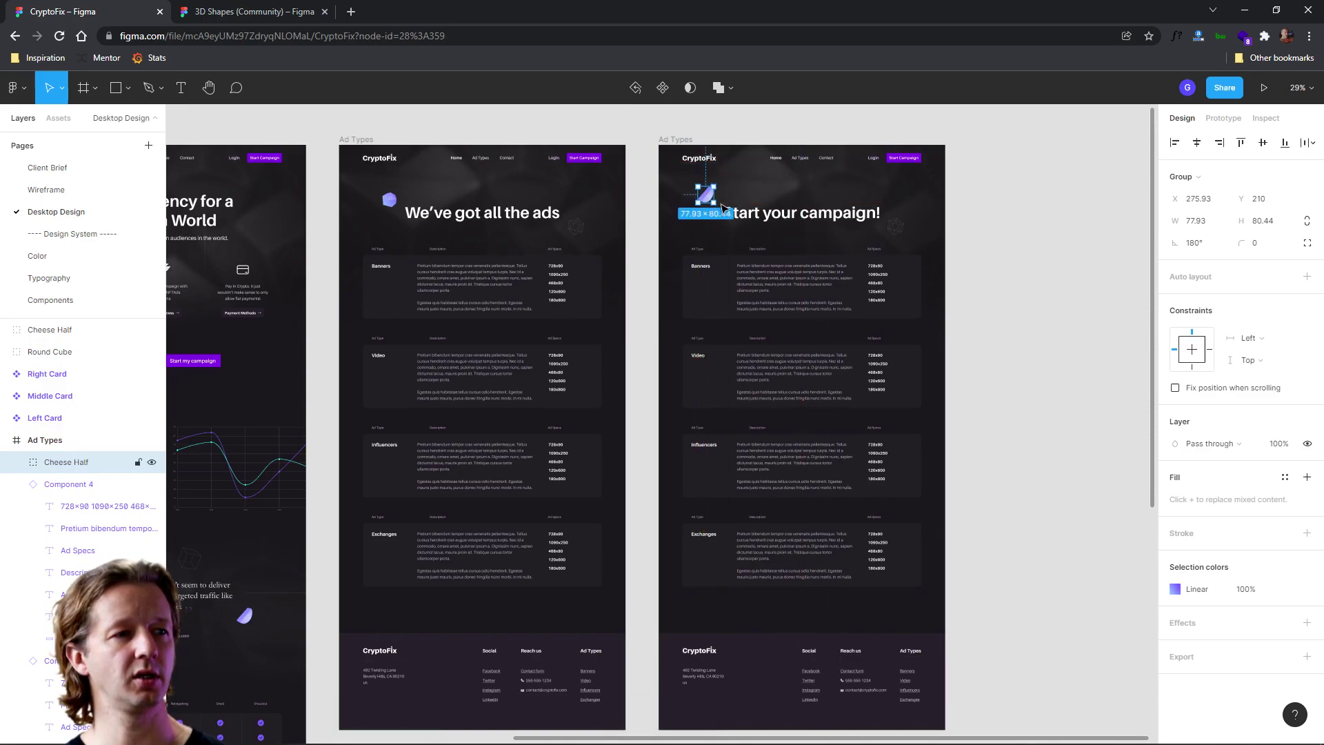
Nudge the Cheese Half shape slightly right and down, closer to the start of the headline
{"action": "key", "text": "shift+Right"}
{"action": "key", "text": "Right"}
{"action": "key", "text": "Right"}
{"action": "key", "text": "Right"}
{"action": "key", "text": "Right"}
{"action": "key", "text": "Right"}
{"action": "key", "text": "Right"}
{"action": "key", "text": "Right"}
{"action": "key", "text": "shift+Down"}
{"action": "key", "text": "Down"}
{"action": "key", "text": "Down"}
{"action": "key", "text": "Down"}
{"action": "key", "text": "Down"}
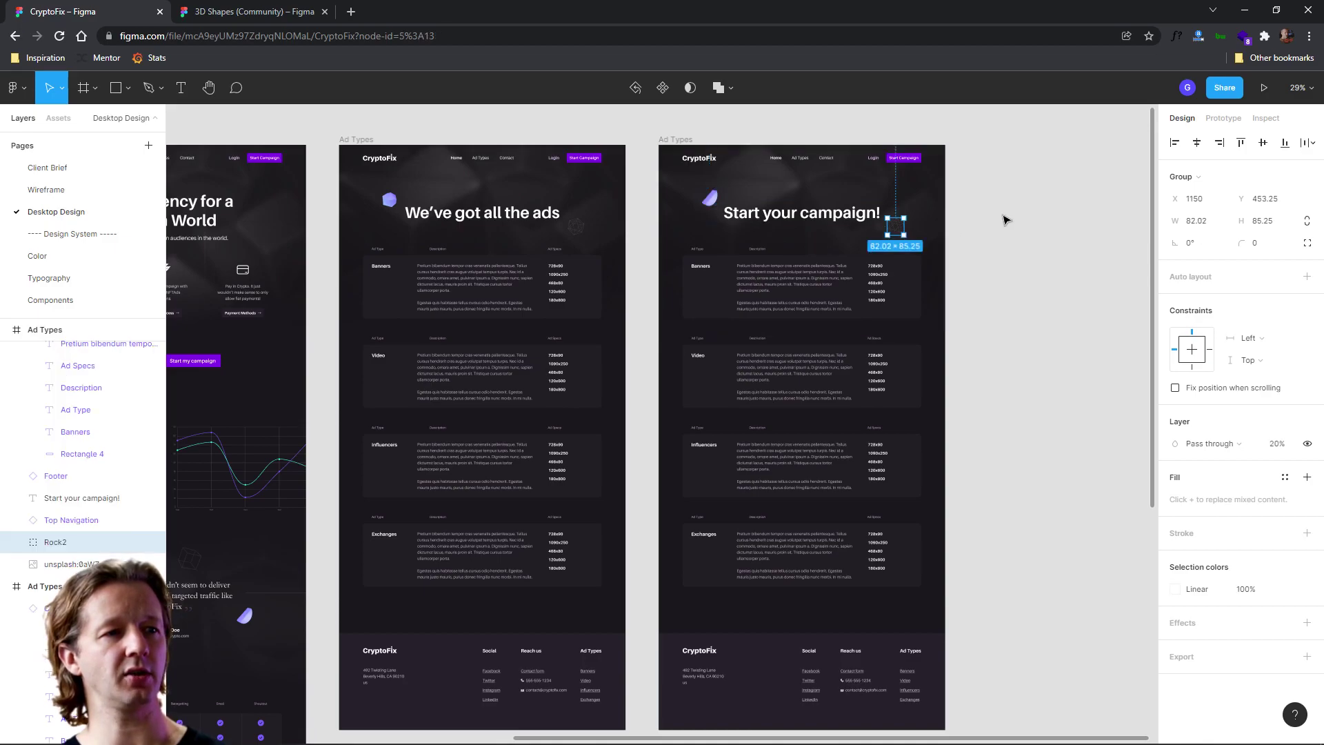
{"action": "key", "text": "Escape"}
Delete the four ad type cards below the "Start your campaign!" headline
{"action": "scroll", "coordinate": [952, 261], "scroll_direction": "up", "scroll_amount": 3}
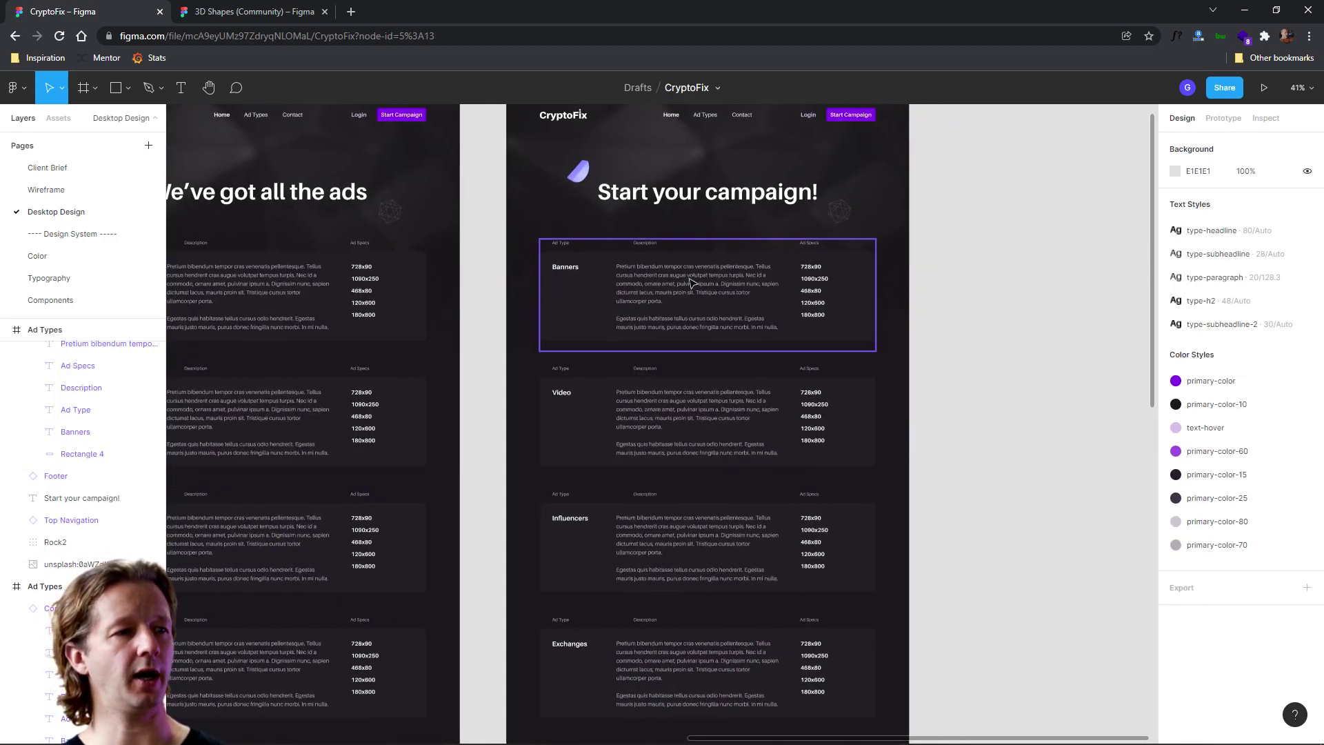
{"action": "left_click_drag", "start_coordinate": [763, 698], "coordinate": [764, 315]}
{"action": "left_click", "coordinate": [763, 310]}
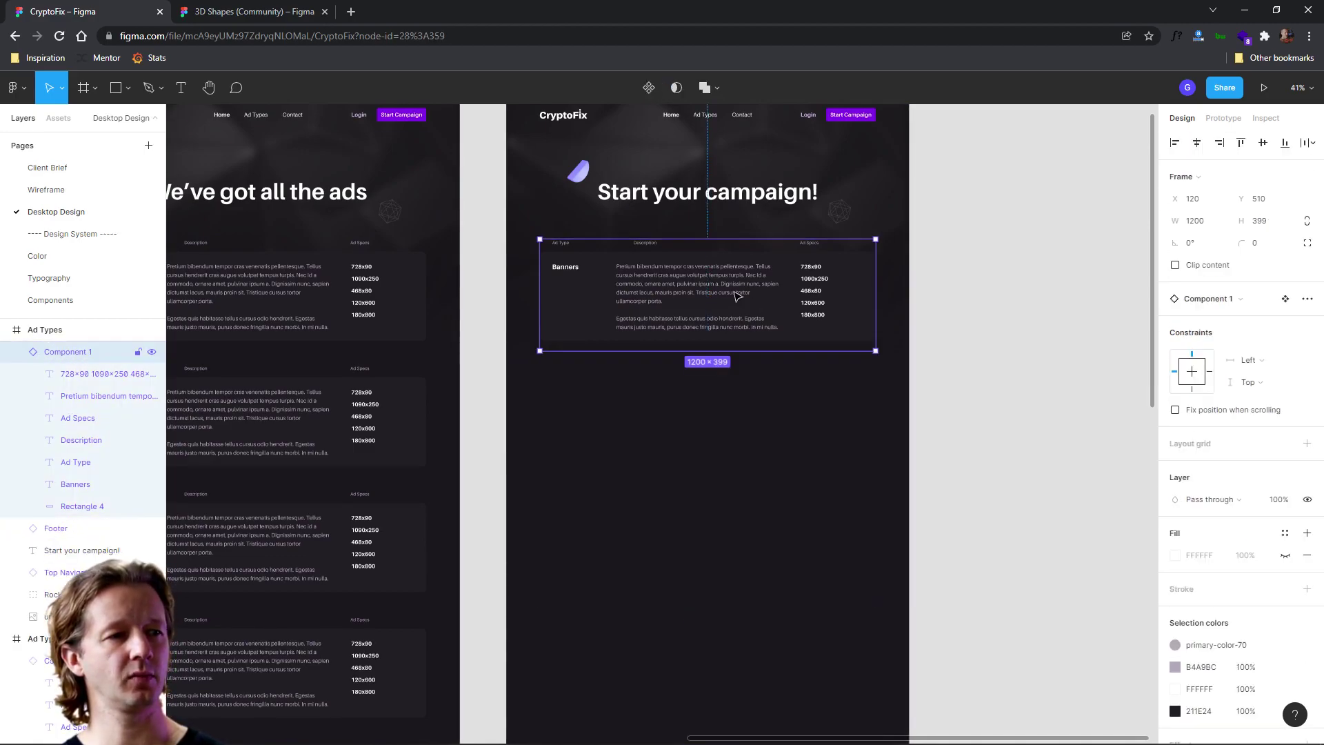
{"action": "key", "text": "Delete"}
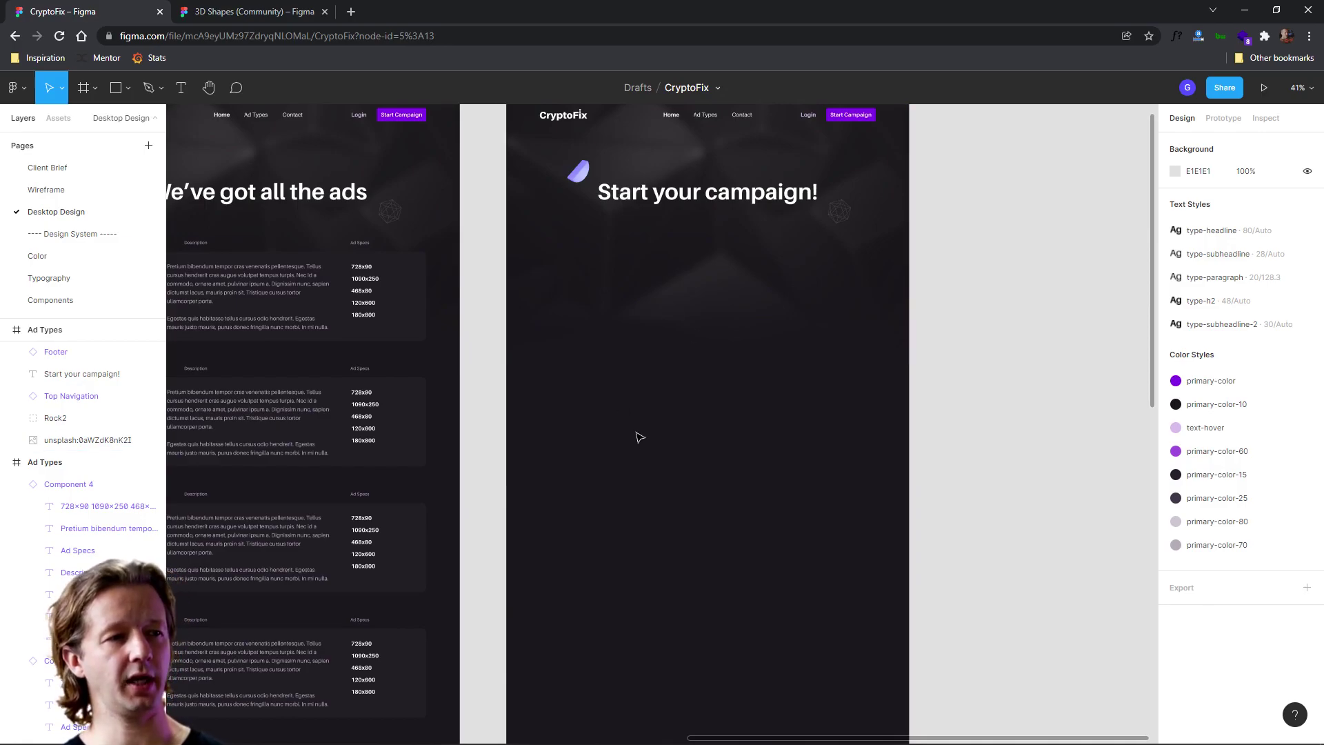
Paste a copy of the 1200 × 401 rounded card background rectangle into the campaign frame
{"action": "scroll", "coordinate": [648, 459], "scroll_direction": "down", "scroll_amount": 2}
{"action": "left_click_drag", "start_coordinate": [660, 513], "coordinate": [673, 559]}
{"action": "left_click", "coordinate": [455, 638]}
{"action": "key", "text": "Escape"}
{"action": "left_click", "coordinate": [516, 313]}
{"action": "key", "text": "ctrl+v"}
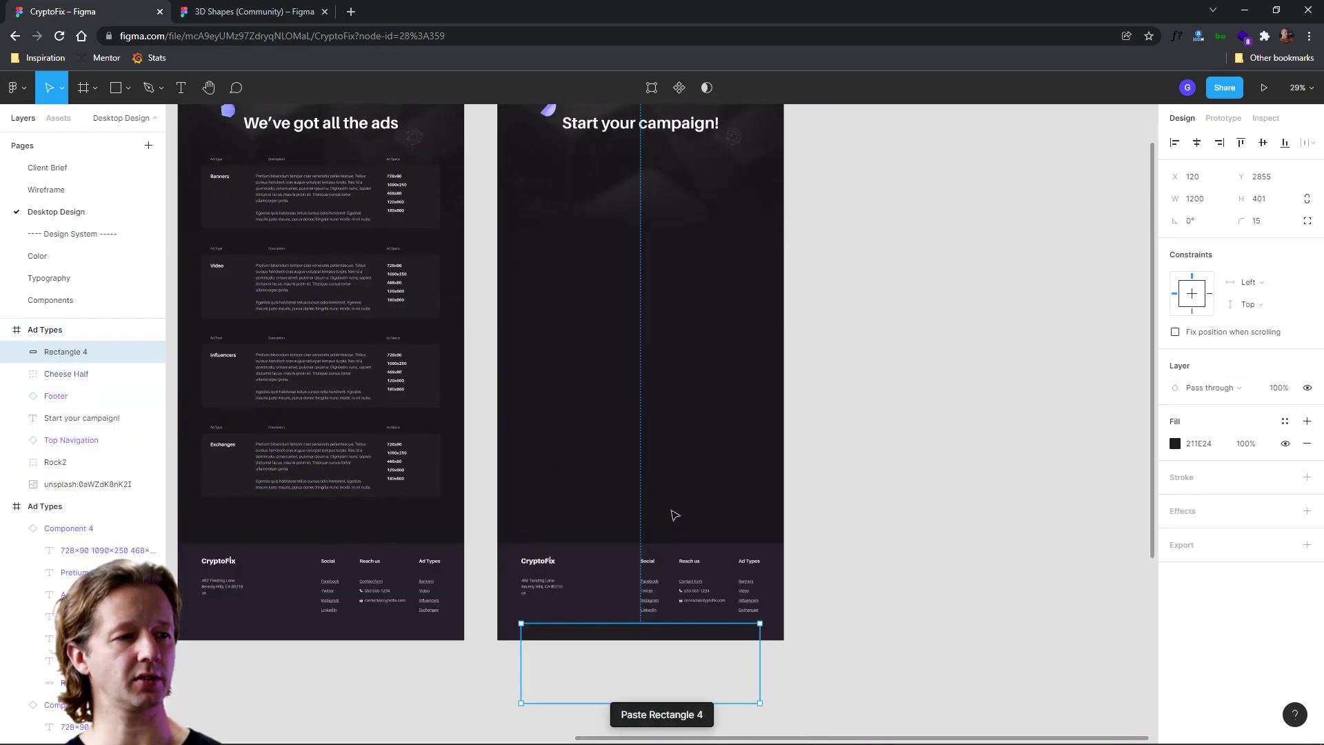
Move the pasted rectangle below the campaign headline to X 120, Y 691 and narrow it to a width of 610
{"action": "left_click_drag", "start_coordinate": [656, 641], "coordinate": [663, 408]}
{"action": "scroll", "coordinate": [648, 241], "scroll_direction": "up", "scroll_amount": 3}
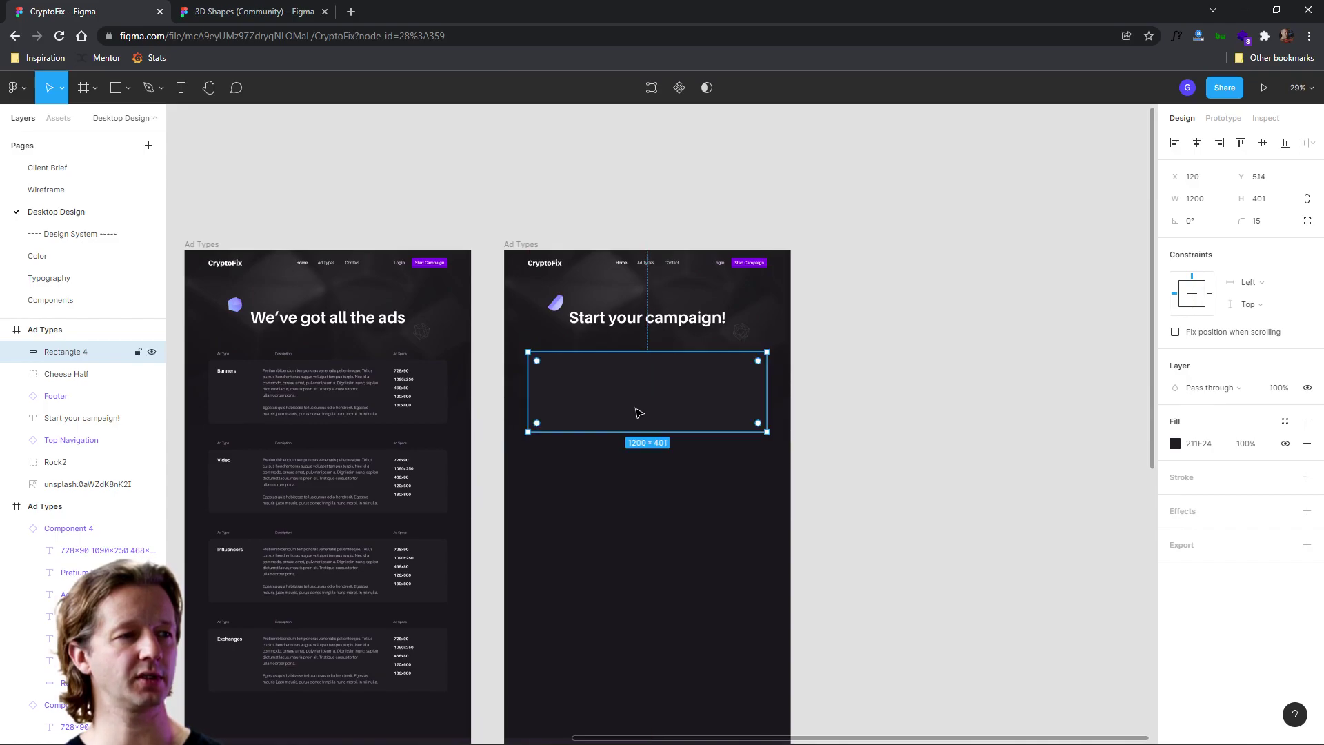
{"action": "left_click_drag", "start_coordinate": [767, 393], "coordinate": [624, 439]}
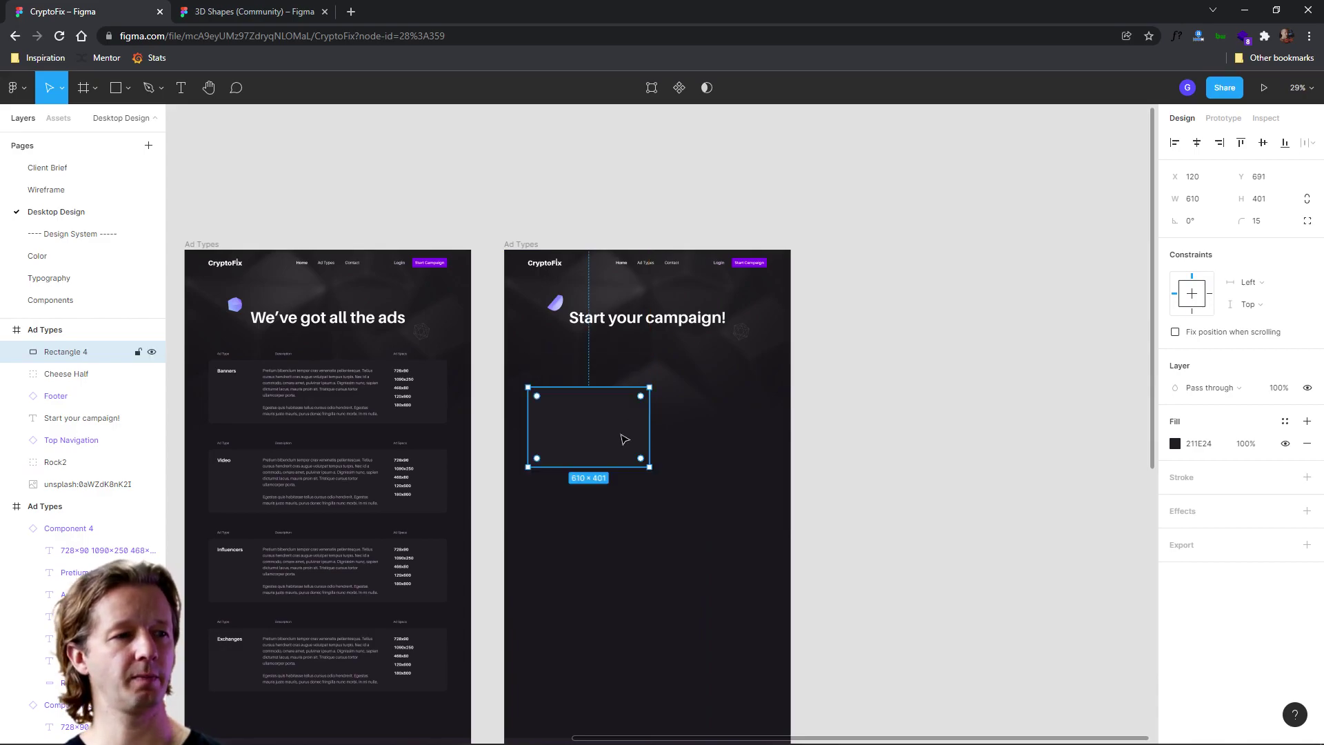
Widen the card rectangle below the headline to 687, using the layout grid columns as a guide, and hide the grid
{"action": "key", "text": "ctrl+shift+4"}
{"action": "scroll", "coordinate": [622, 424], "scroll_direction": "up", "scroll_amount": 5}
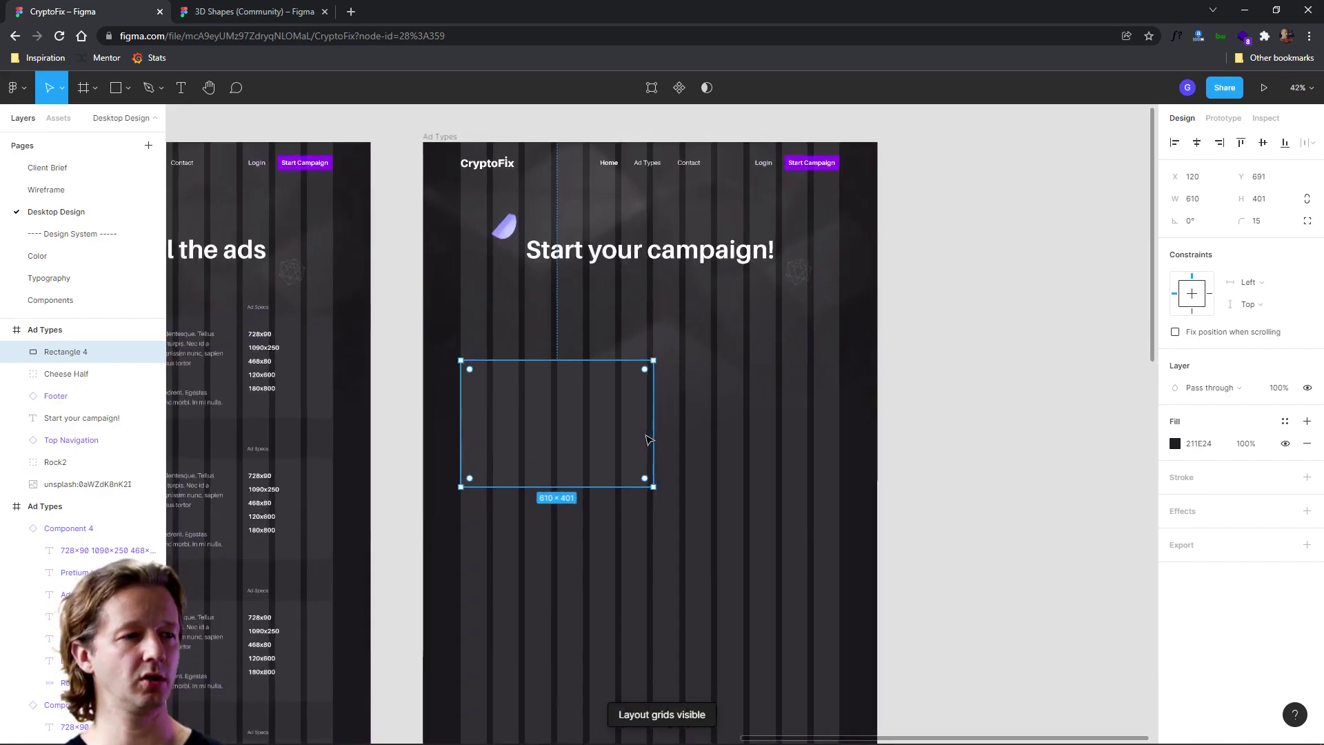
{"action": "left_click_drag", "start_coordinate": [654, 428], "coordinate": [664, 448]}
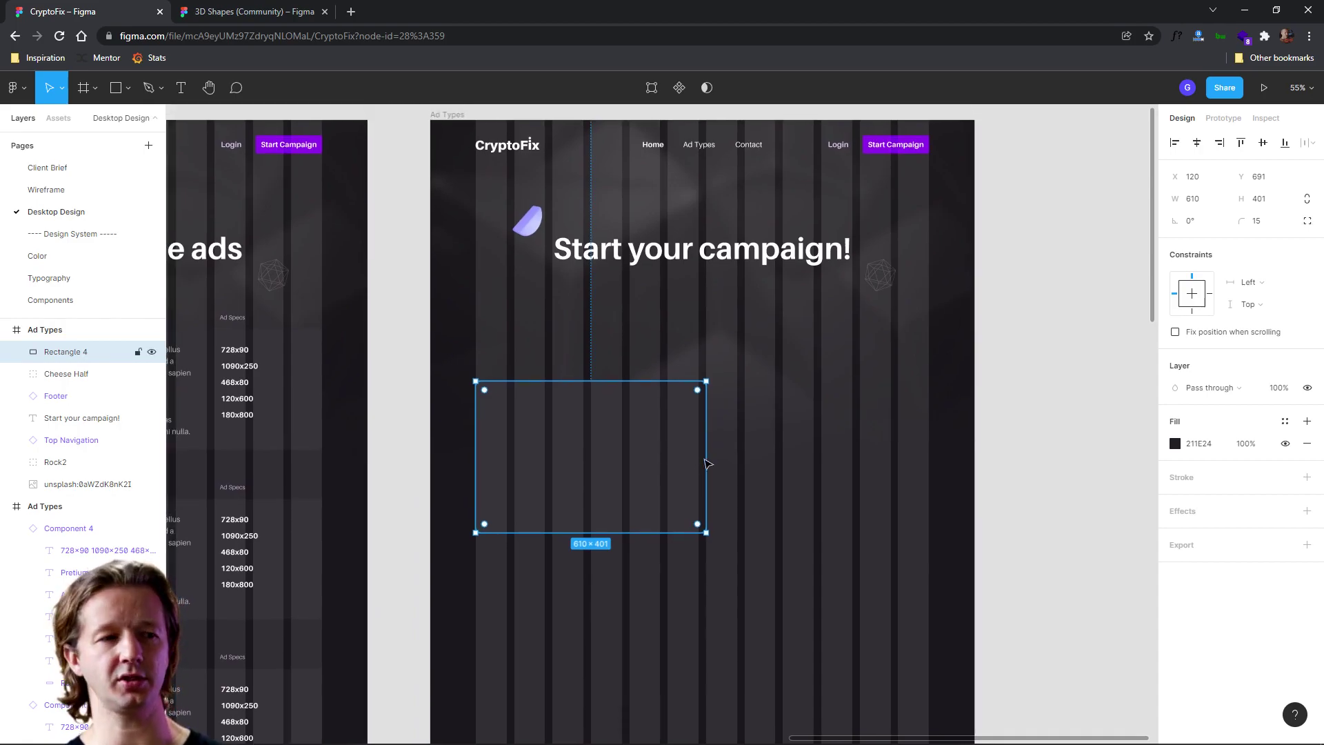
{"action": "left_click_drag", "start_coordinate": [709, 459], "coordinate": [736, 455]}
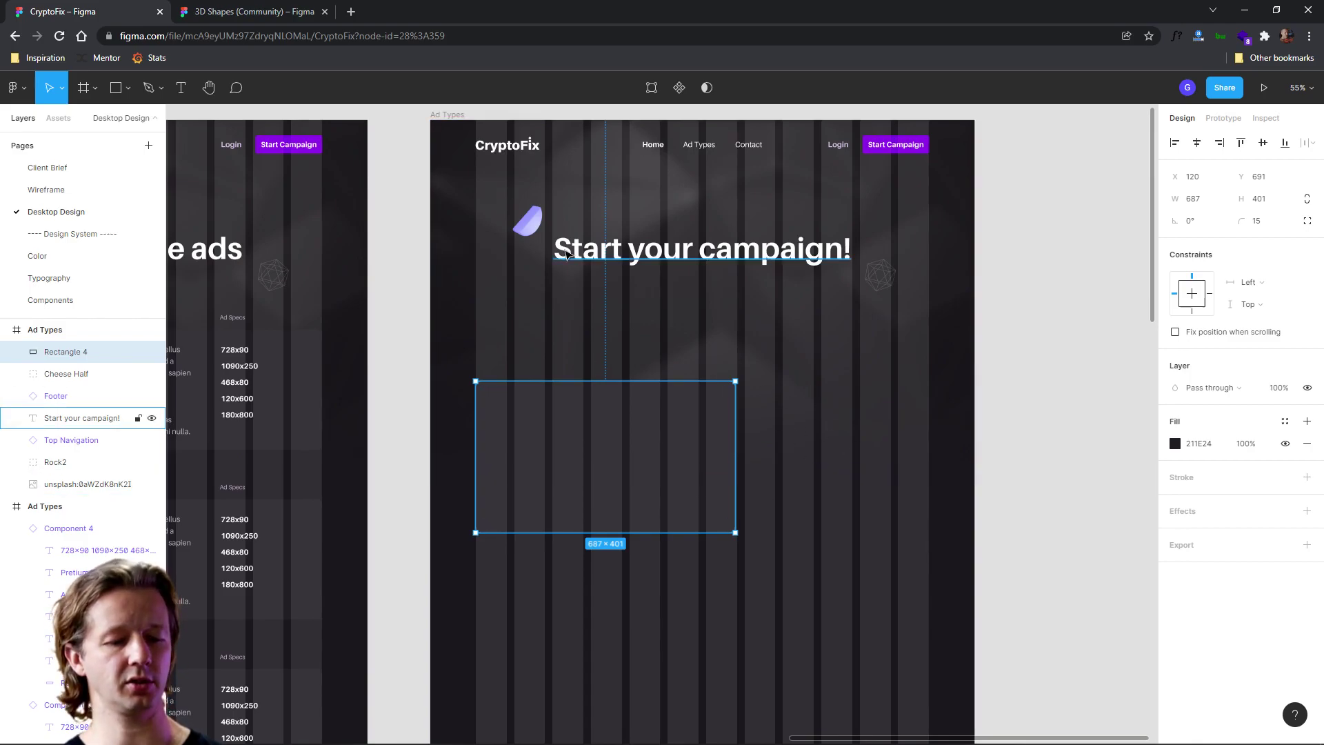
{"action": "key", "text": "ctrl+shift+4"}
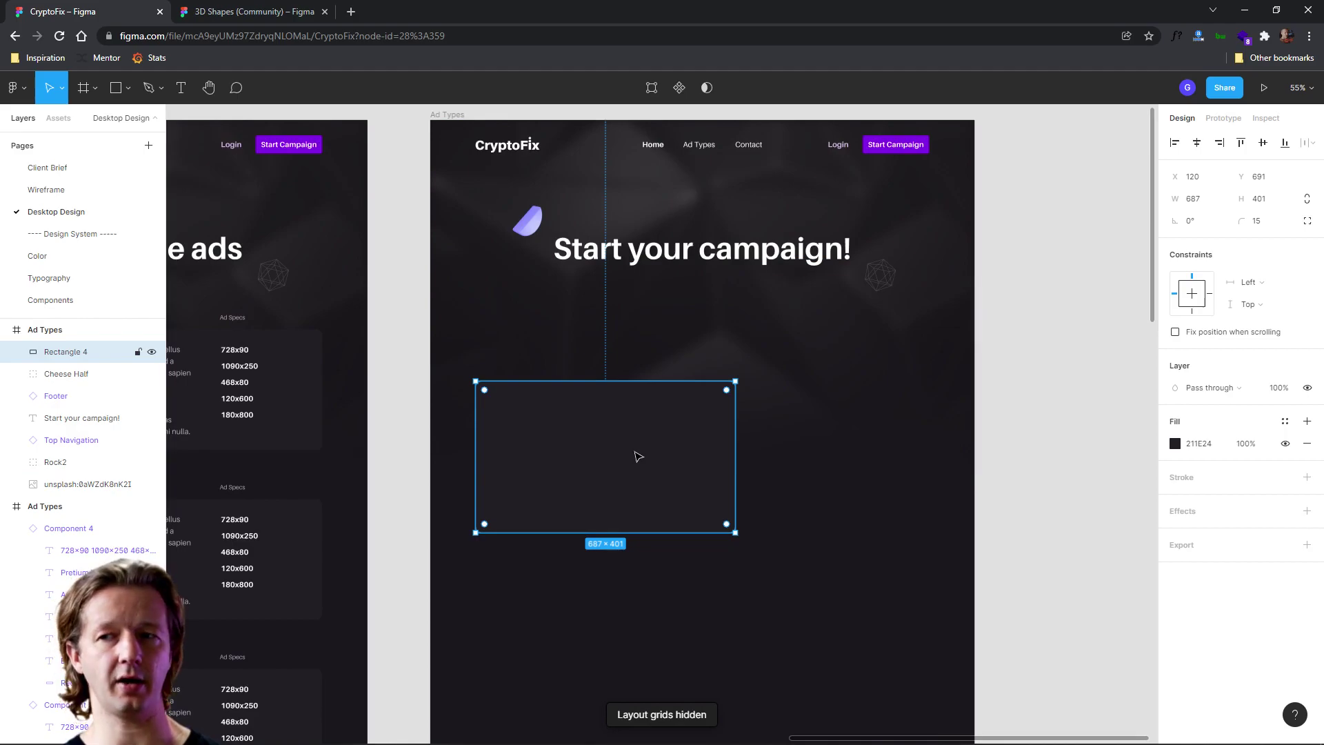
Move the card rectangle up to Y 647 and make it taller by extending its lower edge
{"action": "left_click_drag", "start_coordinate": [638, 457], "coordinate": [639, 441]}
{"action": "left_click", "coordinate": [1070, 428]}
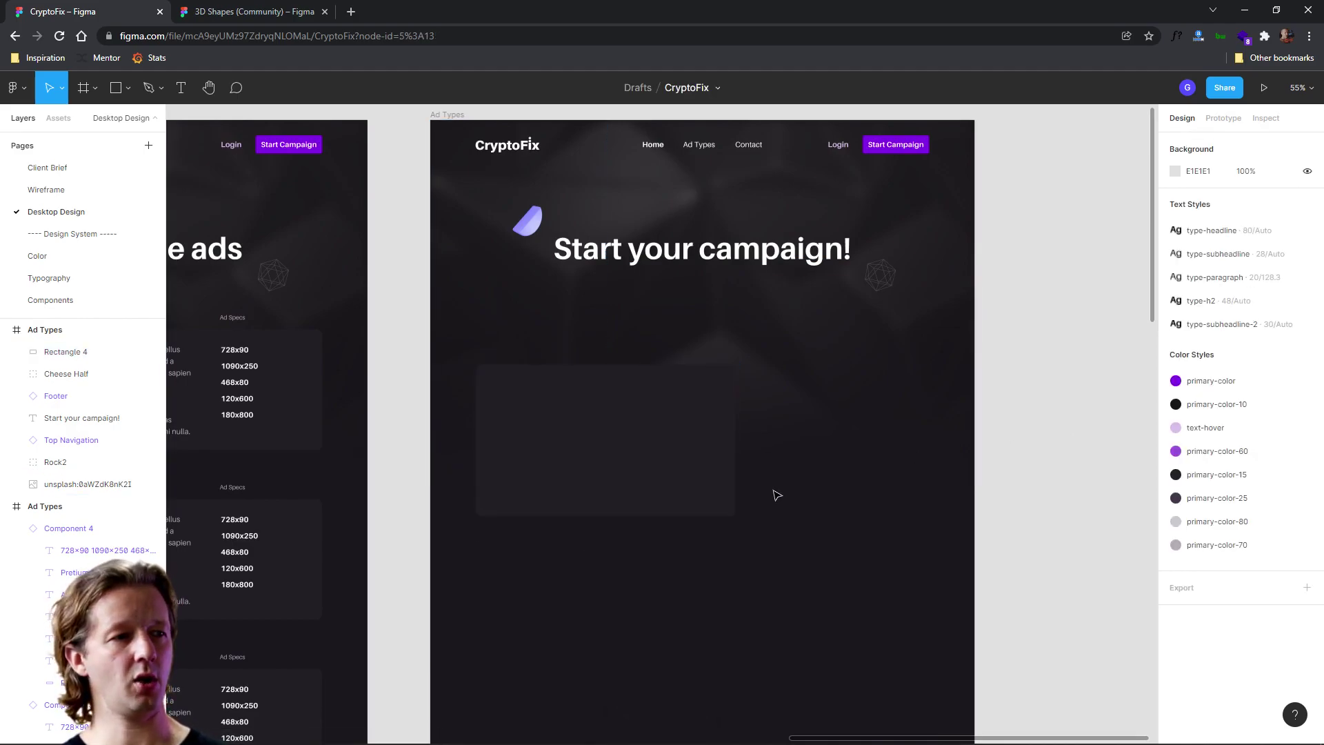
{"action": "scroll", "coordinate": [716, 543], "scroll_direction": "down", "scroll_amount": 2}
{"action": "scroll", "coordinate": [624, 582], "scroll_direction": "left", "scroll_amount": 3}
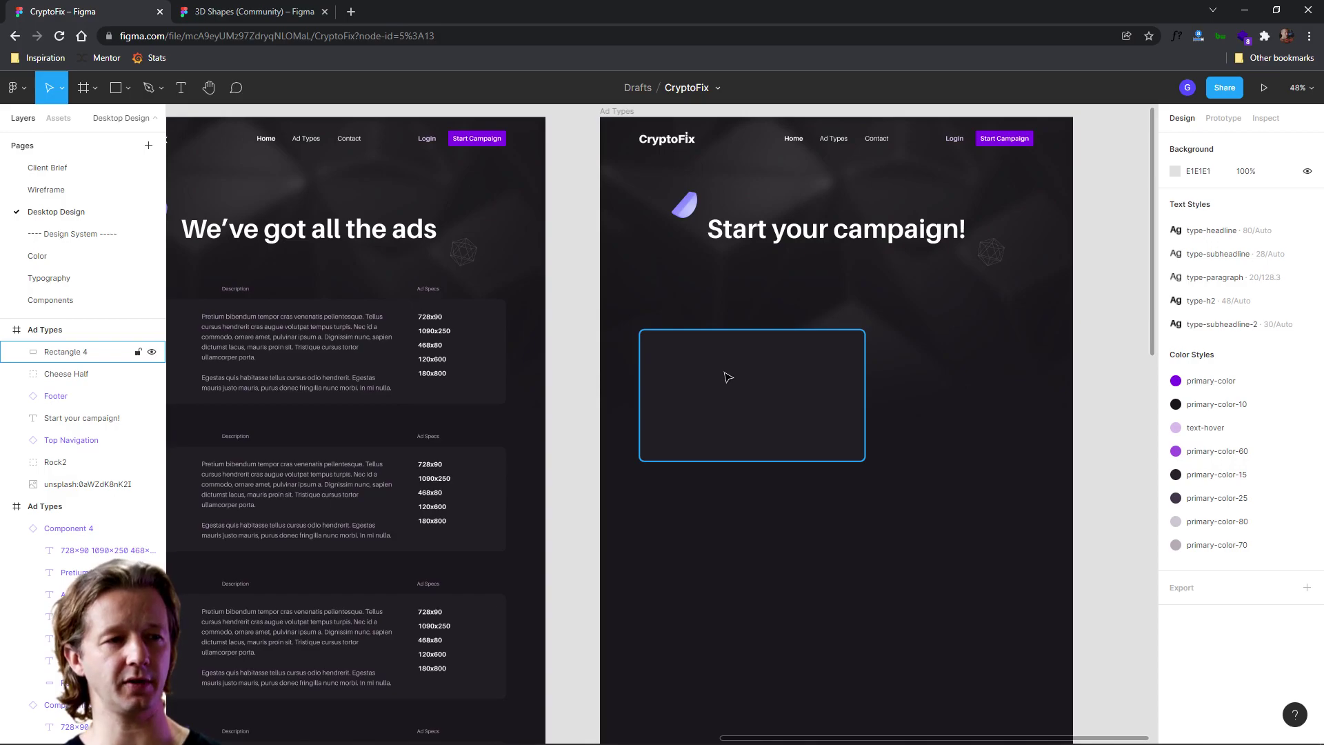
{"action": "left_click", "coordinate": [821, 454]}
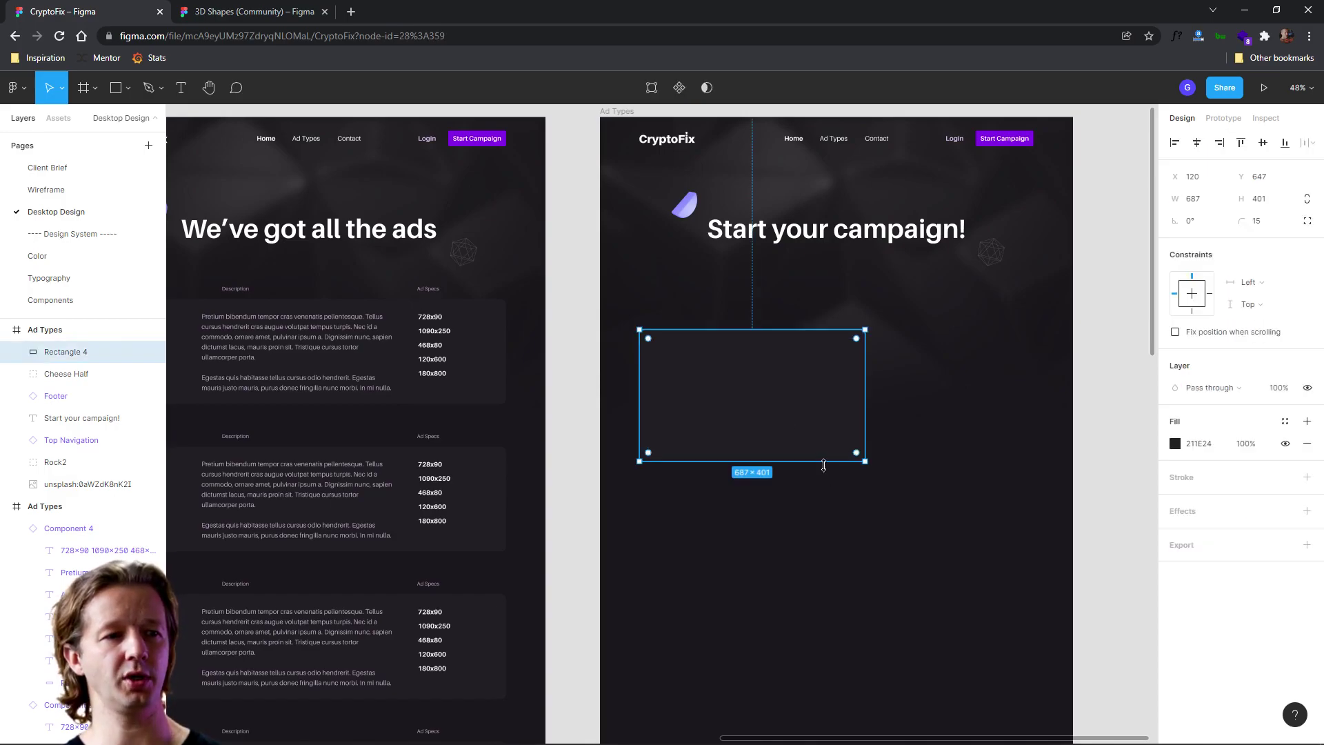
{"action": "left_click_drag", "start_coordinate": [823, 475], "coordinate": [817, 508]}
{"action": "left_click", "coordinate": [966, 482]}
{"action": "scroll", "coordinate": [768, 370], "scroll_direction": "up", "scroll_amount": 3}
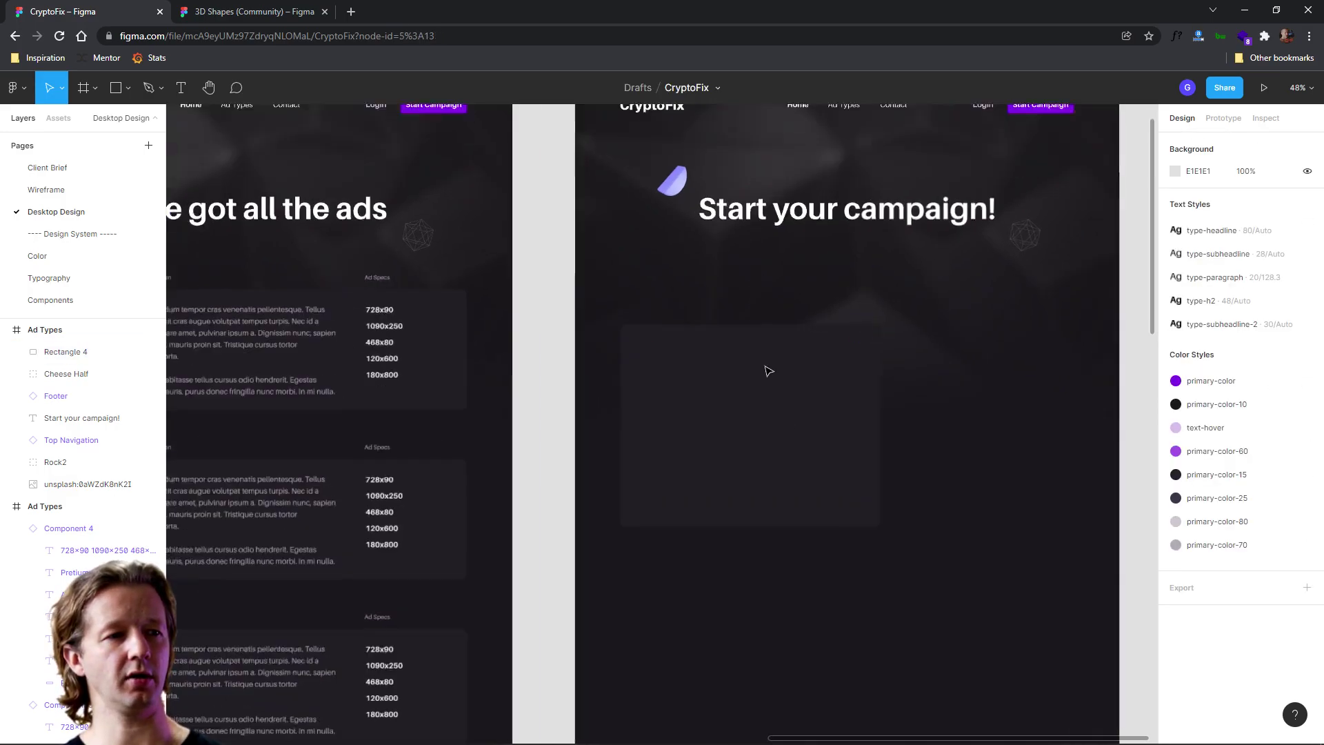
Add a "Campaign Information" text heading above the card rectangle at X 121, Y 535
{"action": "key", "text": "t"}
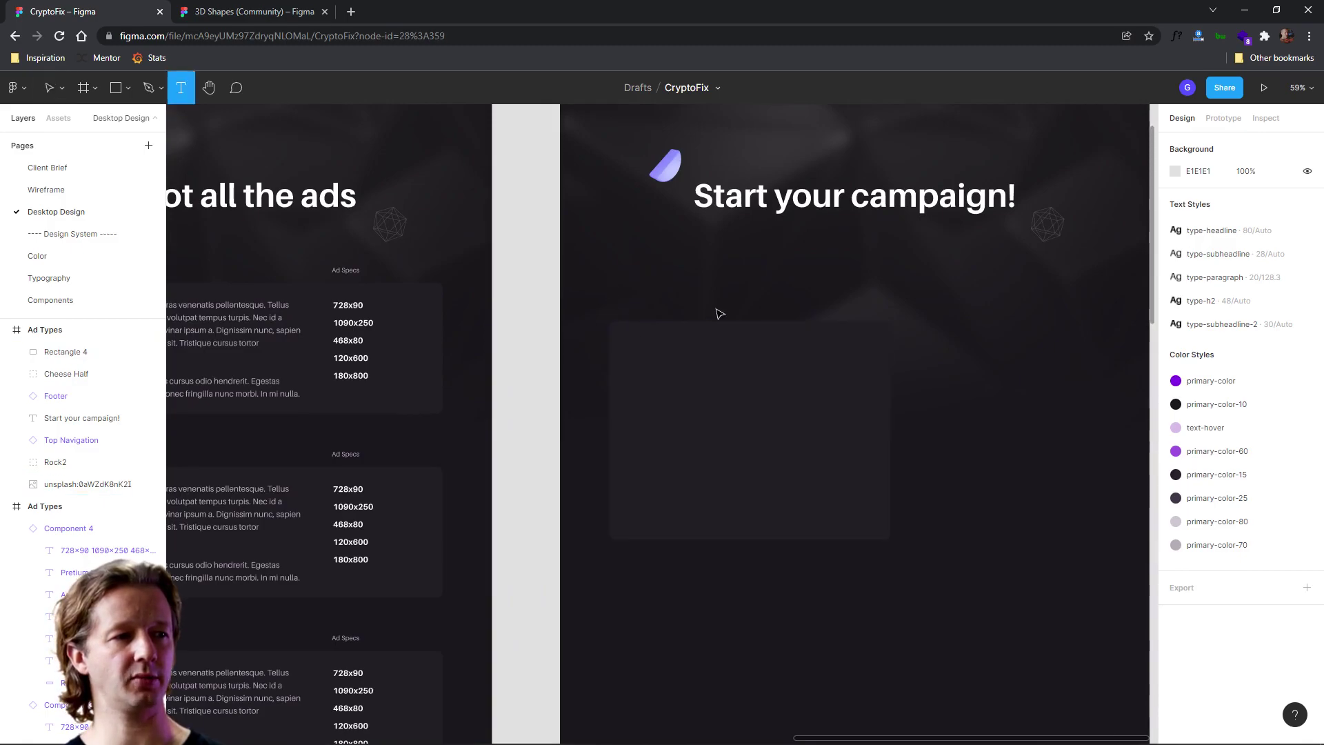
{"action": "left_click", "coordinate": [721, 314]}
{"action": "type", "text": "Camp"}
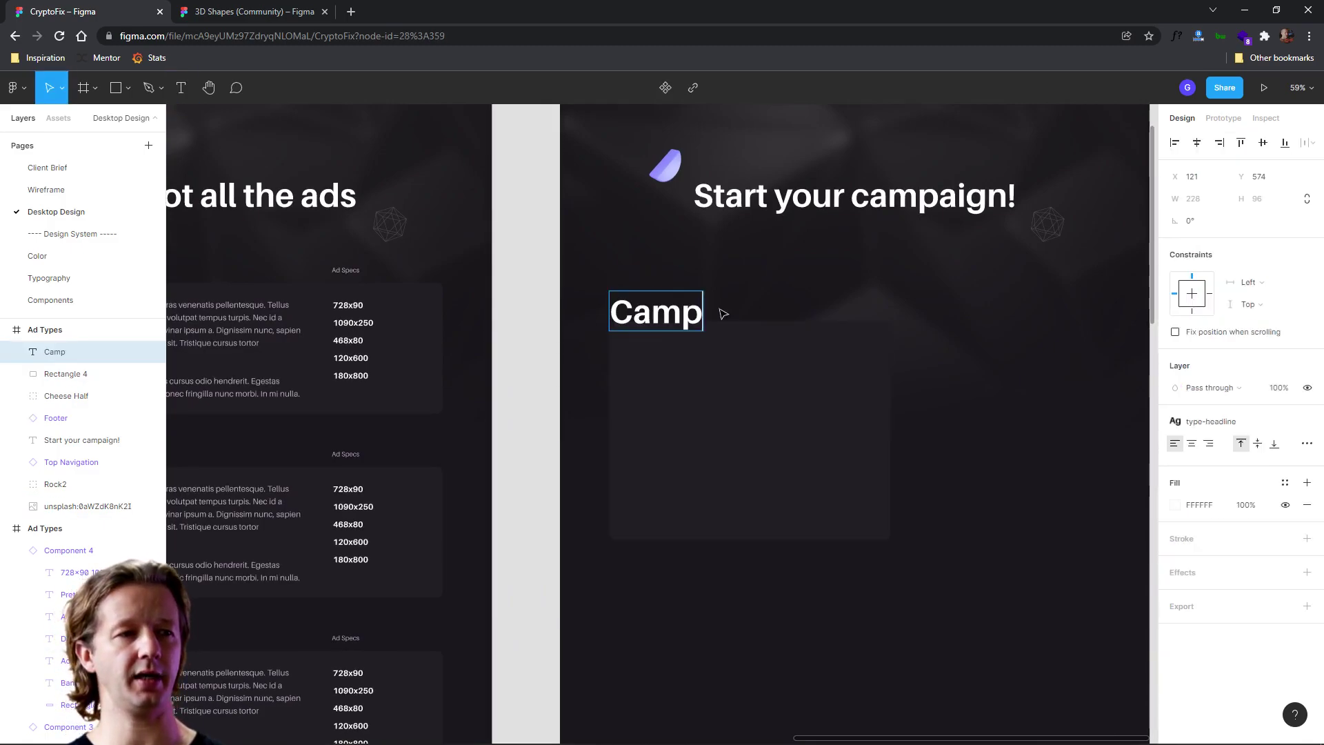
{"action": "type", "text": "aign Information"}
{"action": "key", "text": "Escape"}
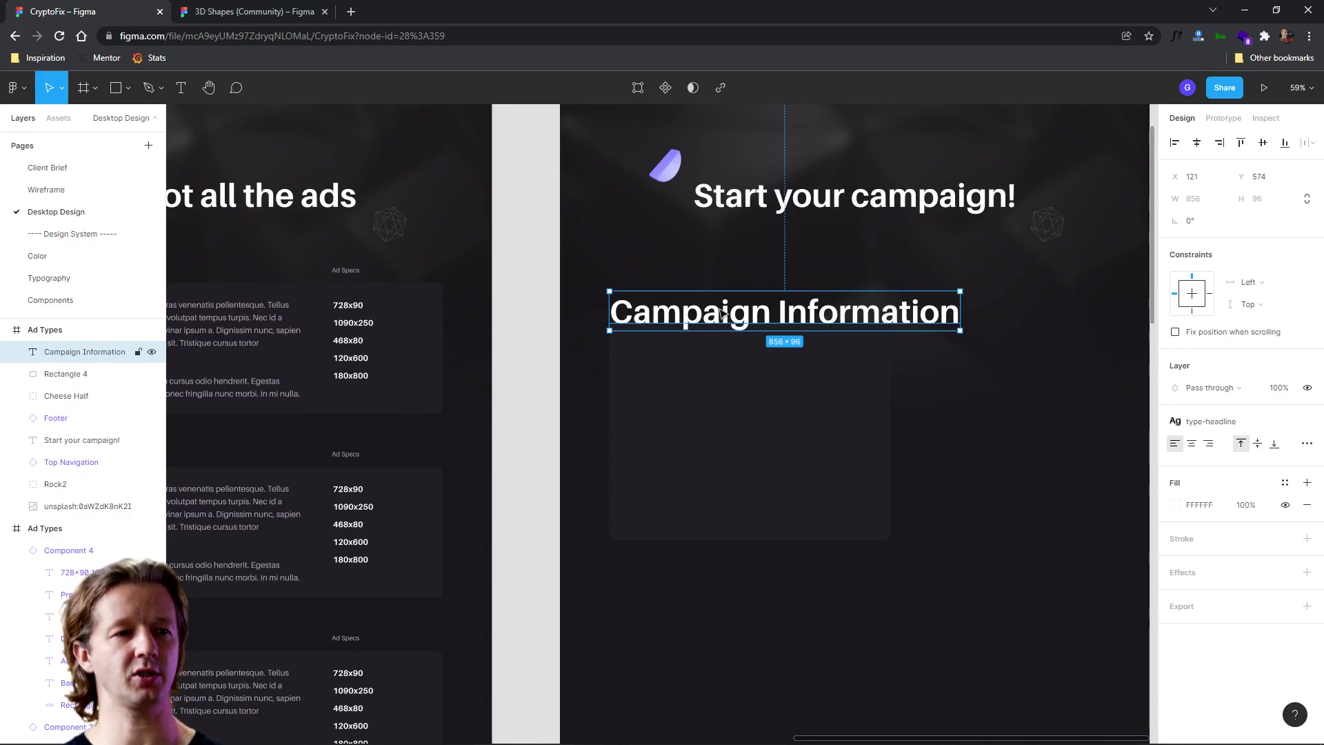
{"action": "left_click_drag", "start_coordinate": [862, 319], "coordinate": [864, 301]}
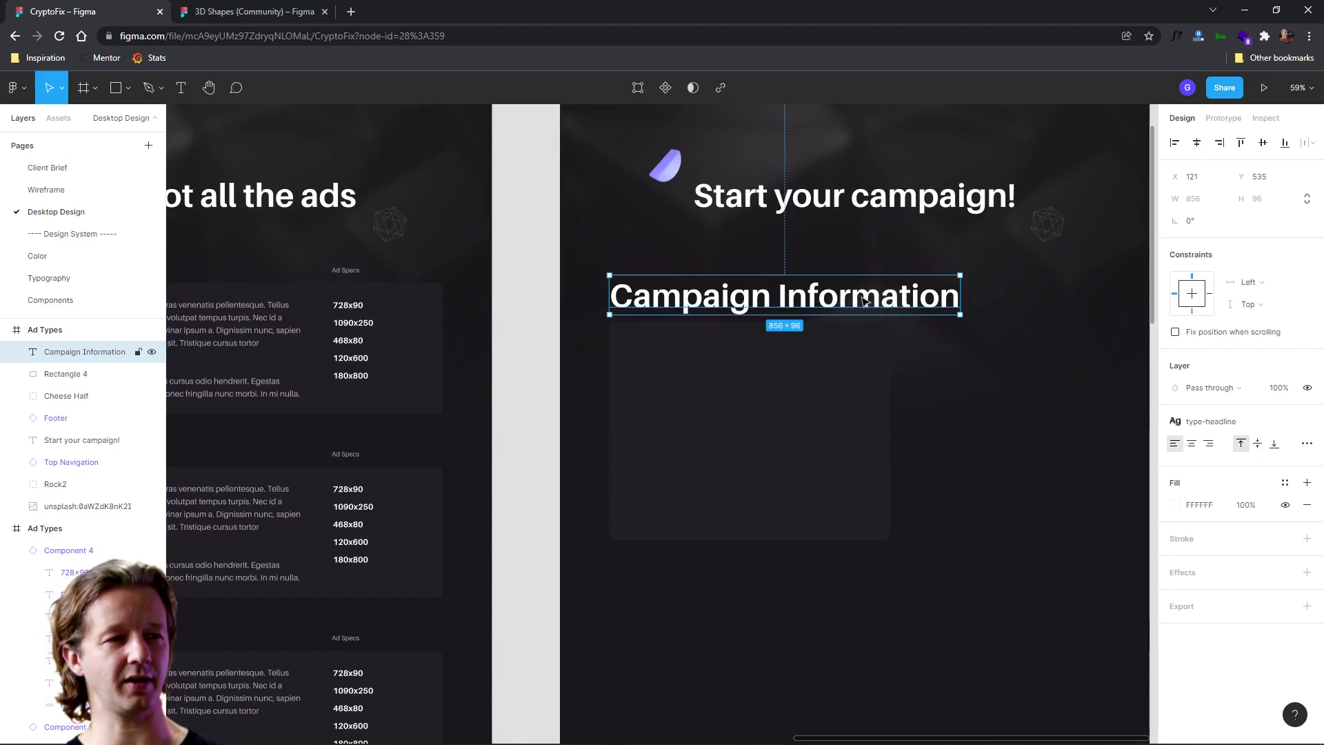
Apply the type-h2 text style to the "Campaign Information" heading
{"action": "left_click", "coordinate": [904, 203]}
{"action": "left_click", "coordinate": [872, 296]}
{"action": "left_click", "coordinate": [908, 207]}
{"action": "left_click", "coordinate": [870, 296]}
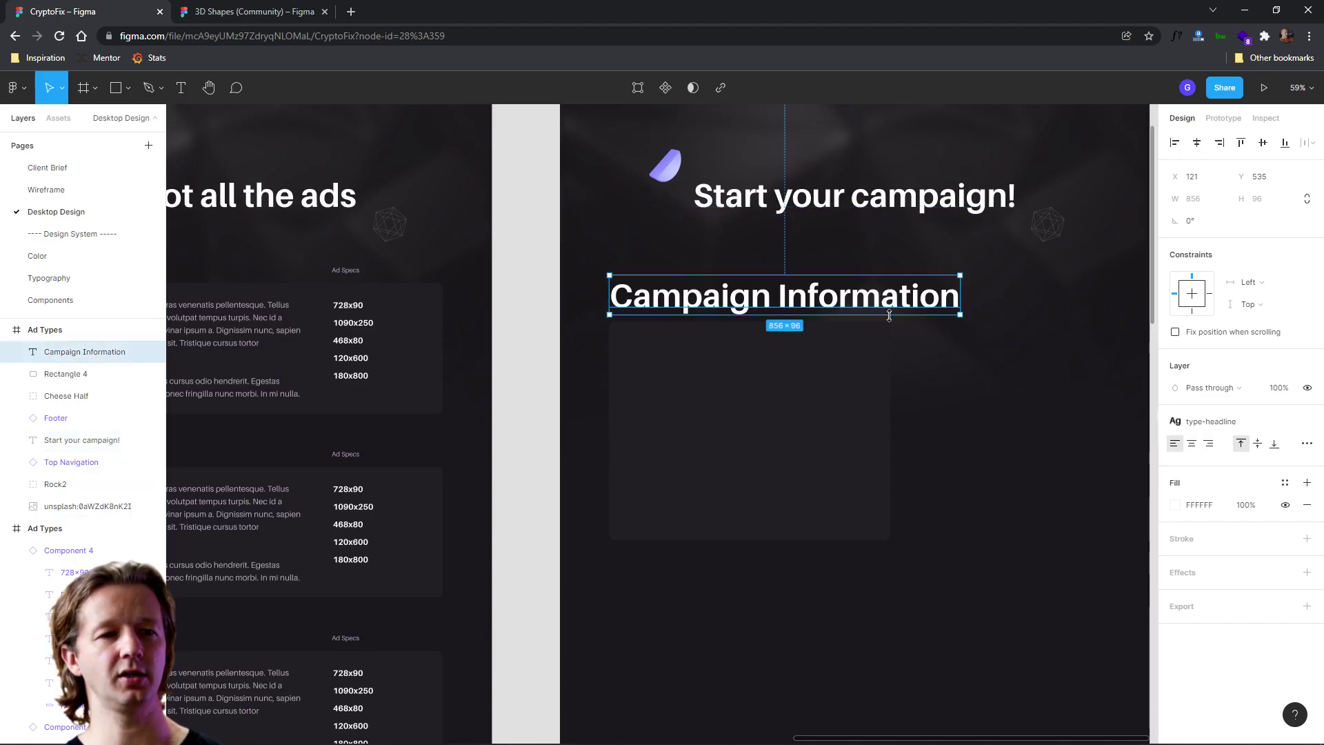
{"action": "left_click", "coordinate": [1179, 425]}
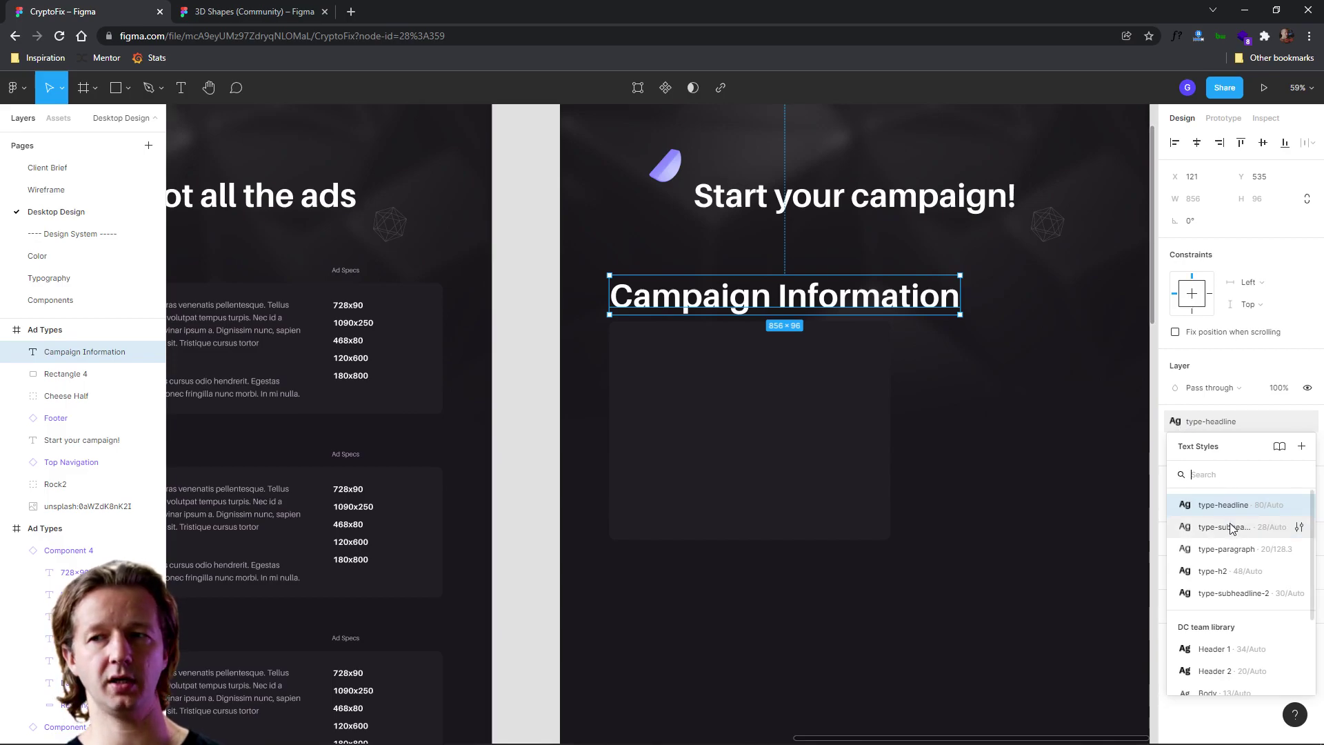
{"action": "left_click", "coordinate": [1234, 573]}
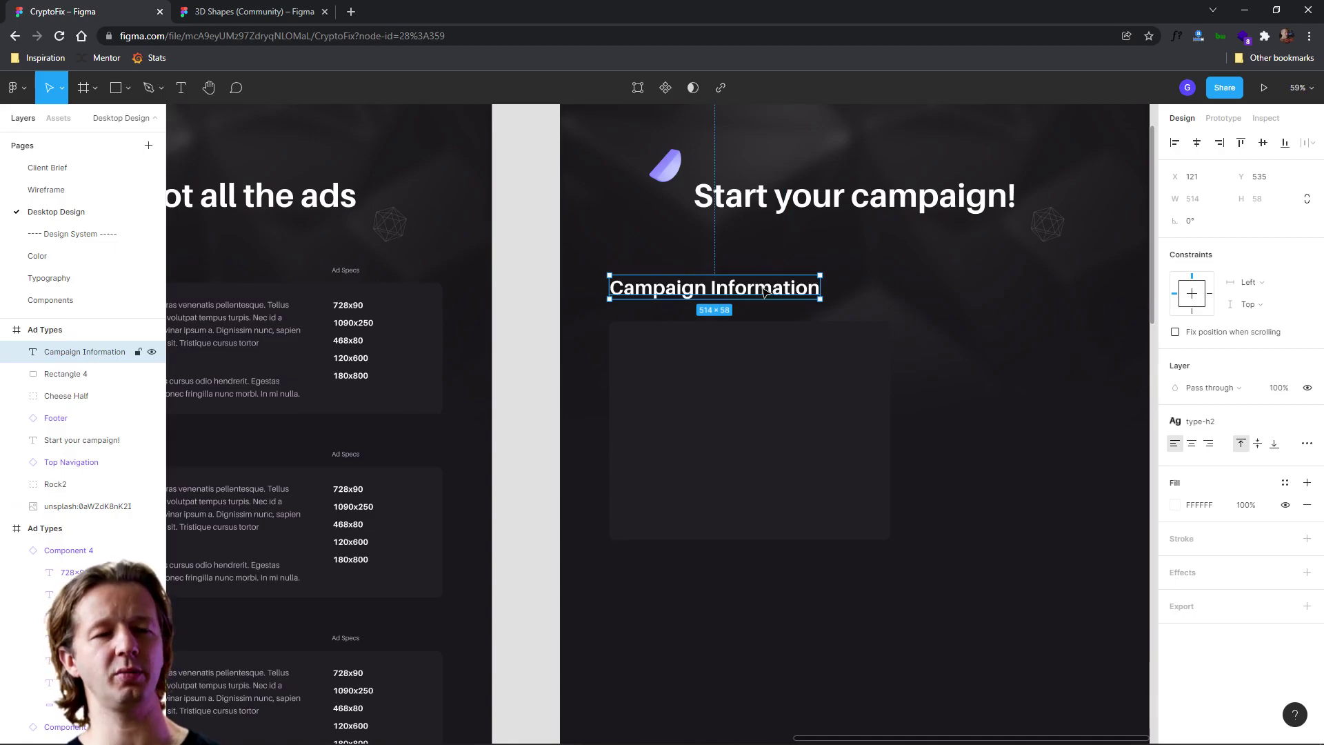
Detach the heading's text style, set its font size to 28 and move it down to Y 584, just above the card
{"action": "left_click", "coordinate": [1307, 422]}
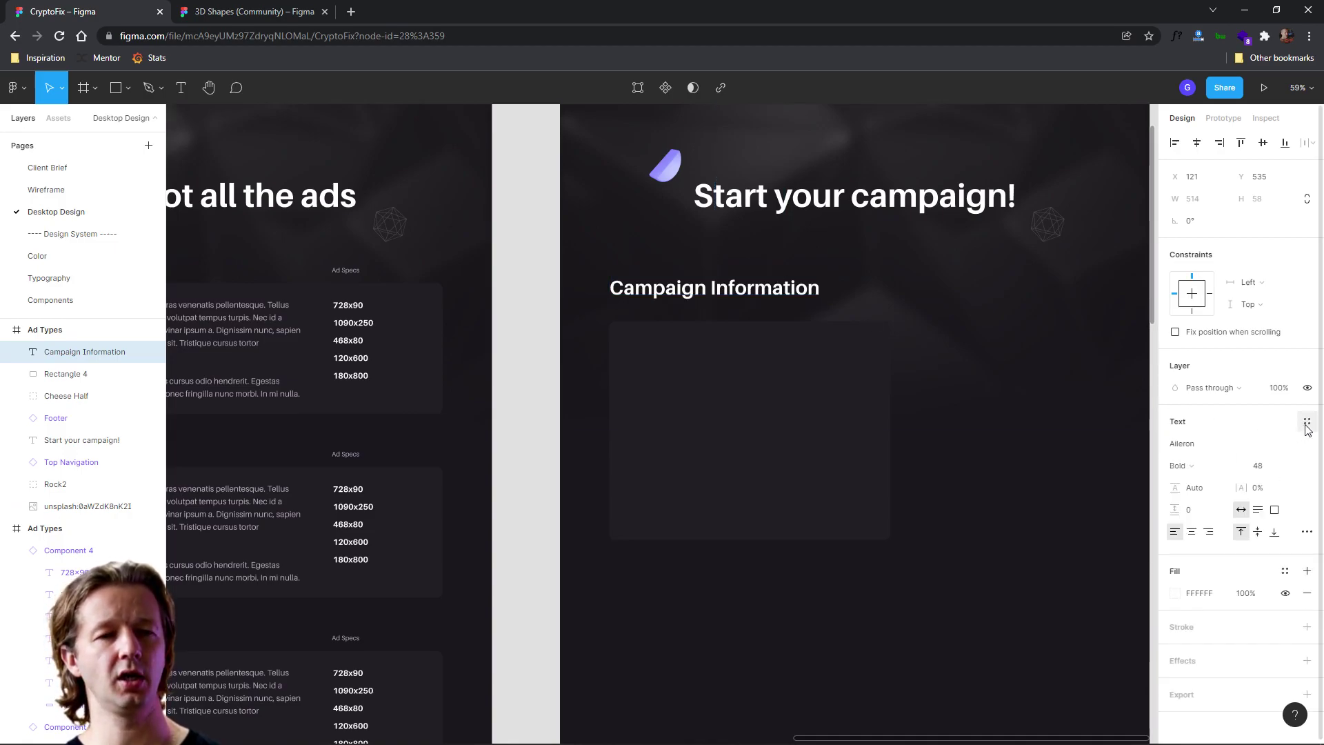
{"action": "left_click", "coordinate": [1267, 467]}
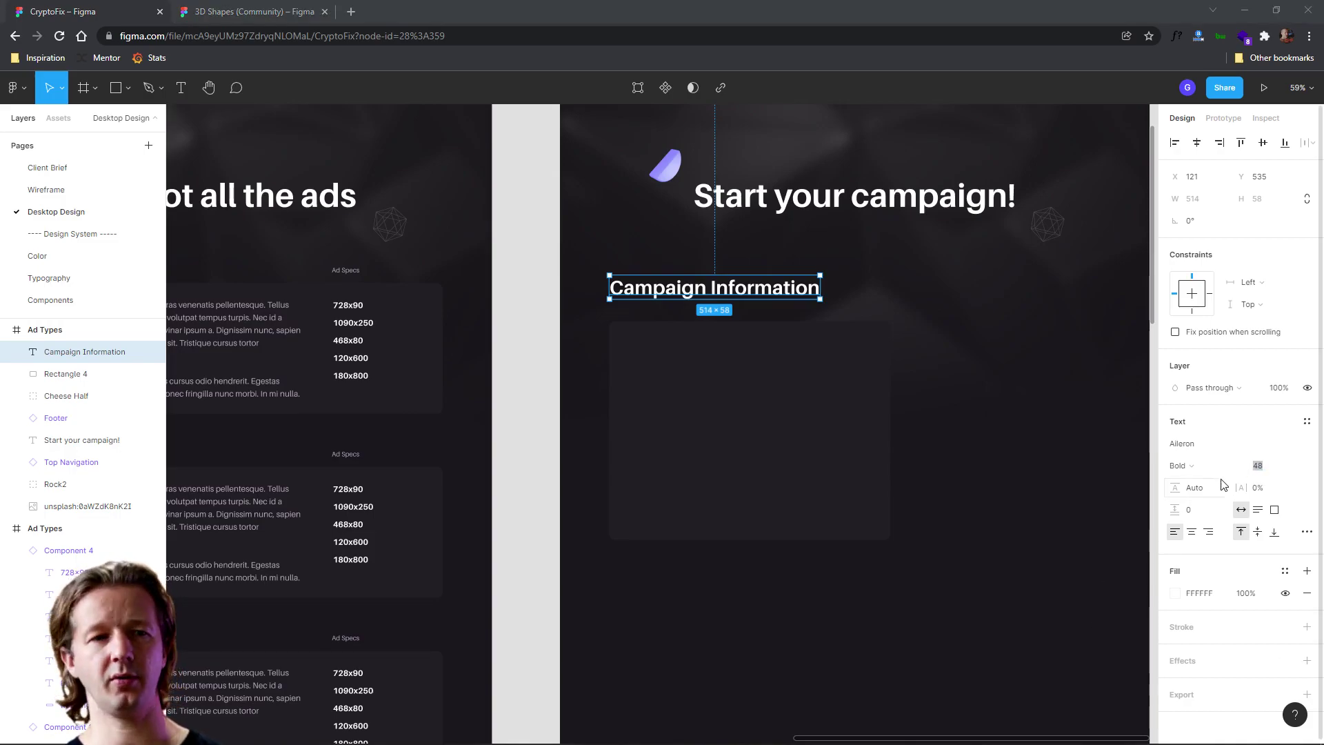
{"action": "left_click", "coordinate": [1283, 469]}
{"action": "type", "text": "28"}
{"action": "key", "text": "Return"}
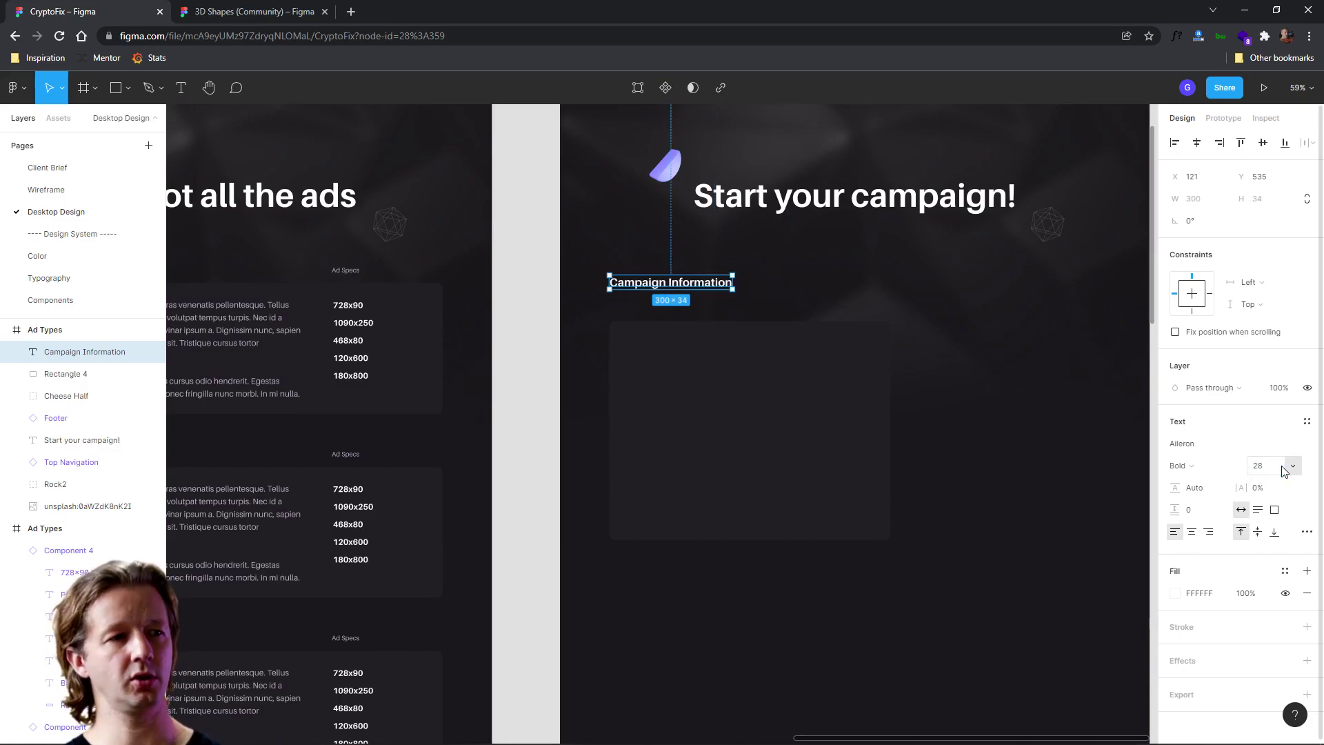
{"action": "left_click_drag", "start_coordinate": [642, 287], "coordinate": [642, 307]}
Create a new text style named "type-h3" from the "Campaign Information" heading
{"action": "left_click", "coordinate": [1307, 421]}
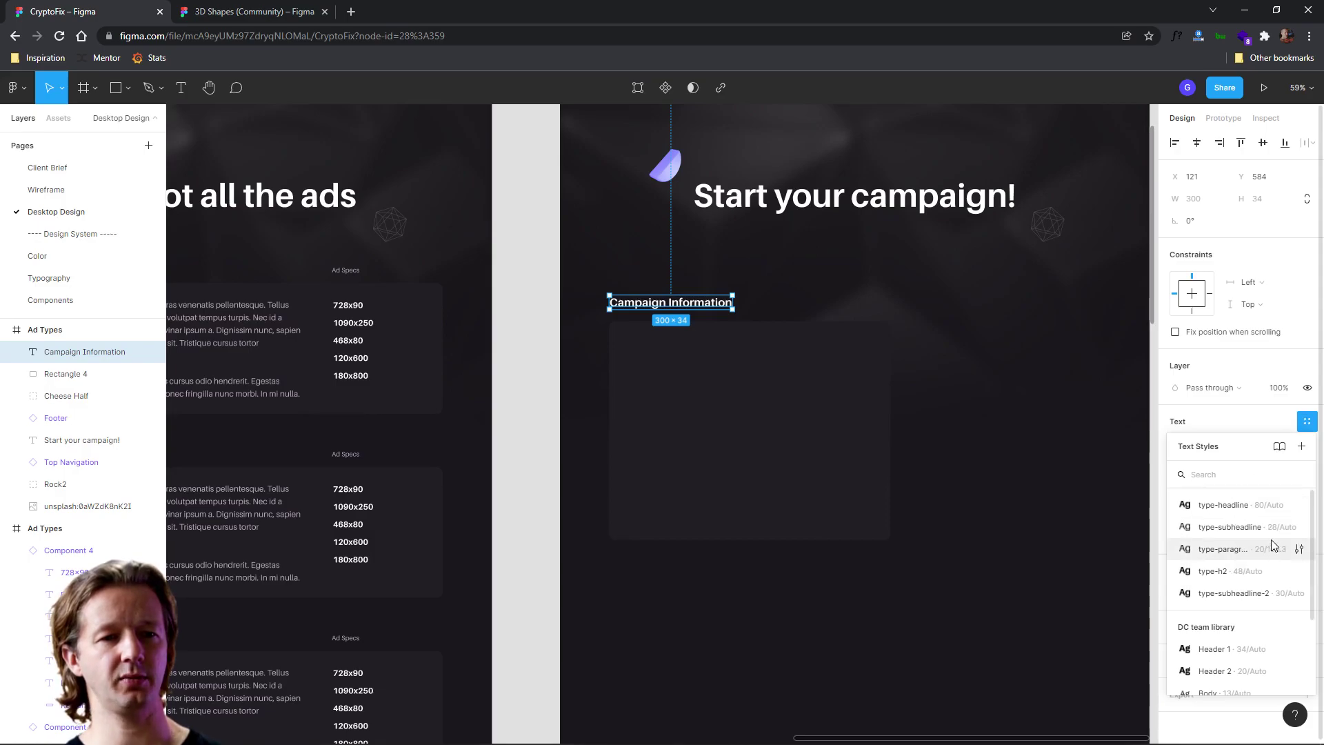
{"action": "left_click", "coordinate": [1303, 447]}
{"action": "type", "text": "type-h3"}
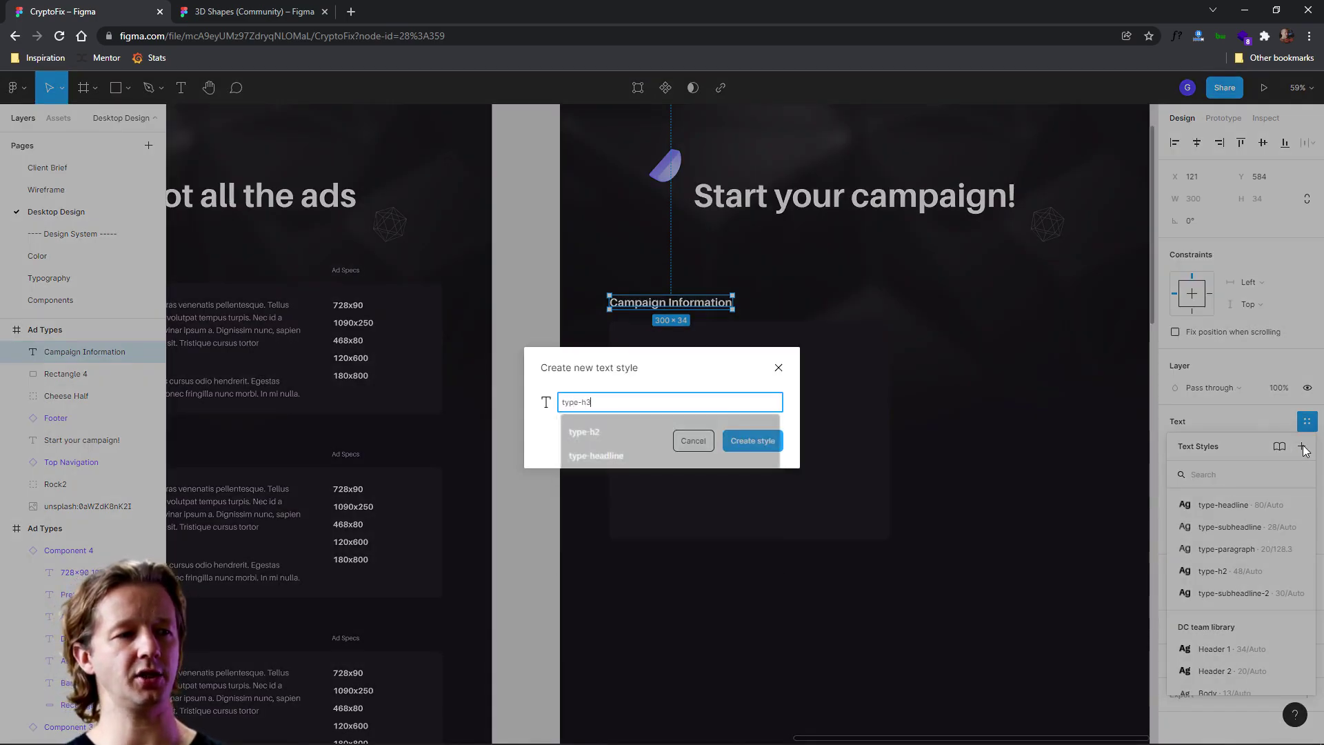
{"action": "key", "text": "Return"}
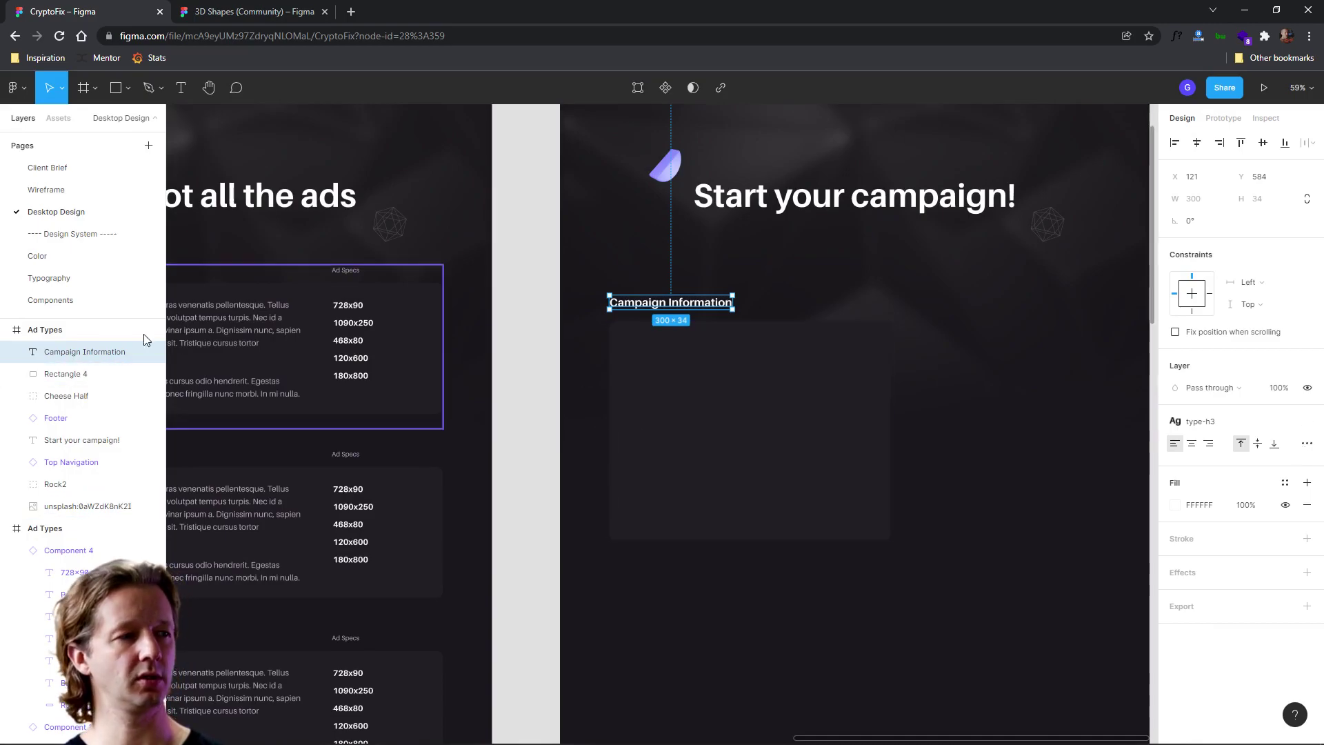
On the Typography page, duplicate the H2 label with its sample headline and place the copy directly below the original
{"action": "left_click", "coordinate": [48, 277]}
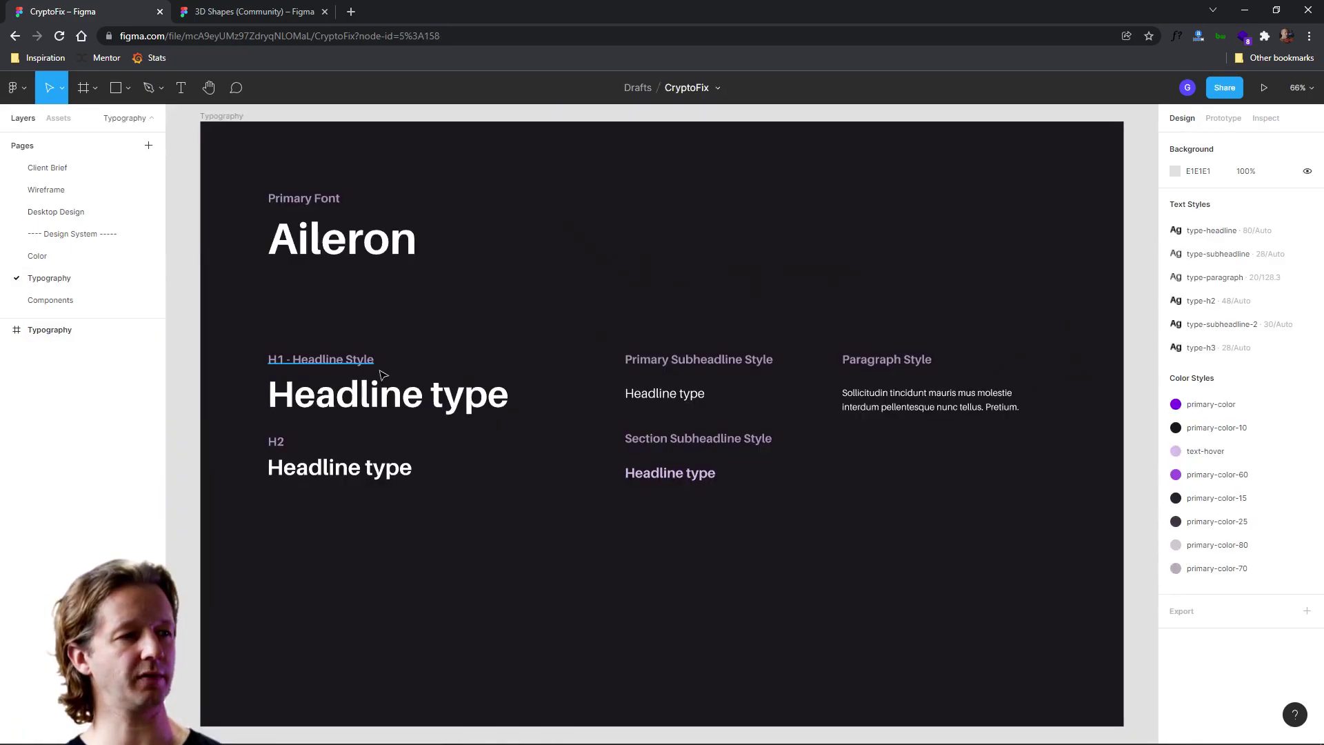
{"action": "left_click", "coordinate": [276, 442]}
{"action": "left_click", "coordinate": [295, 465], "text": "shift"}
{"action": "key", "text": "ctrl+d"}
{"action": "left_click_drag", "start_coordinate": [297, 465], "coordinate": [352, 541]}
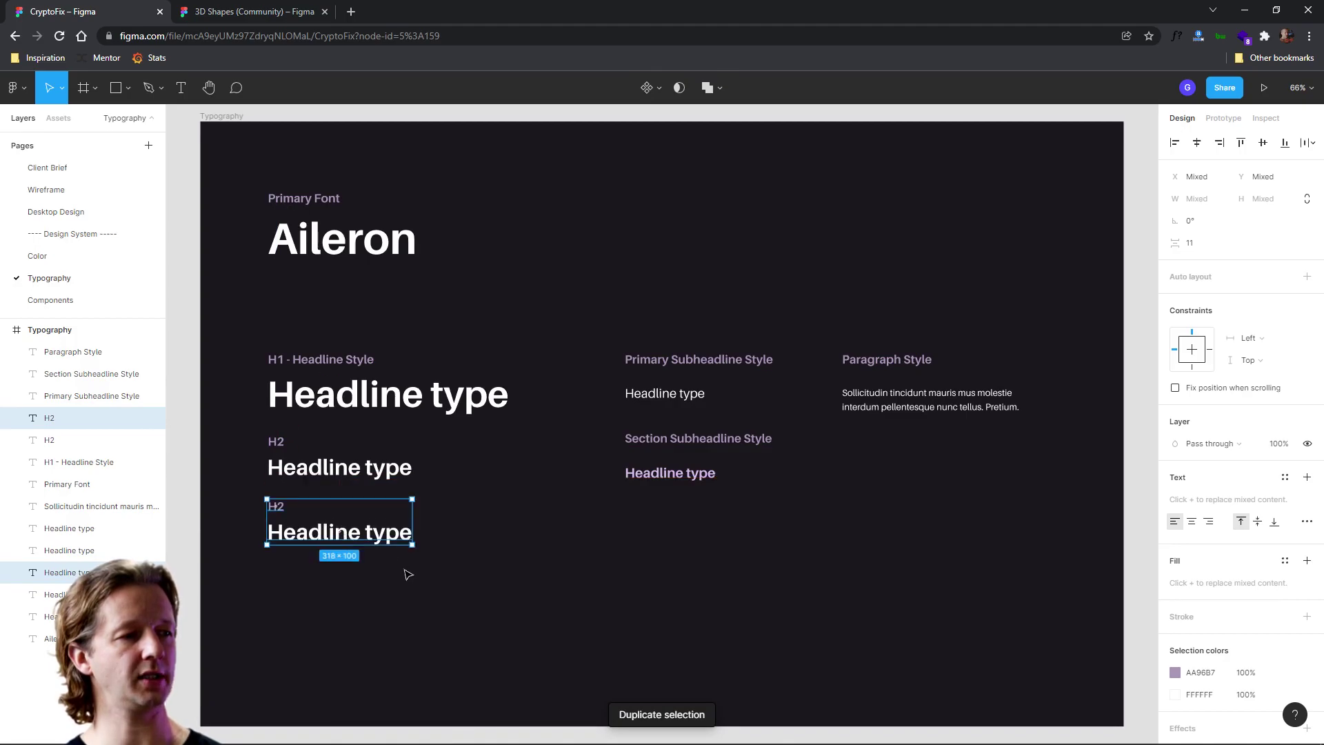
Change the copied label to "H3" and apply the type-h3 text style to its sample headline
{"action": "left_click", "coordinate": [372, 560]}
{"action": "double_click", "coordinate": [271, 507]}
{"action": "type", "text": "H3"}
{"action": "left_click", "coordinate": [321, 538]}
{"action": "left_click", "coordinate": [320, 538]}
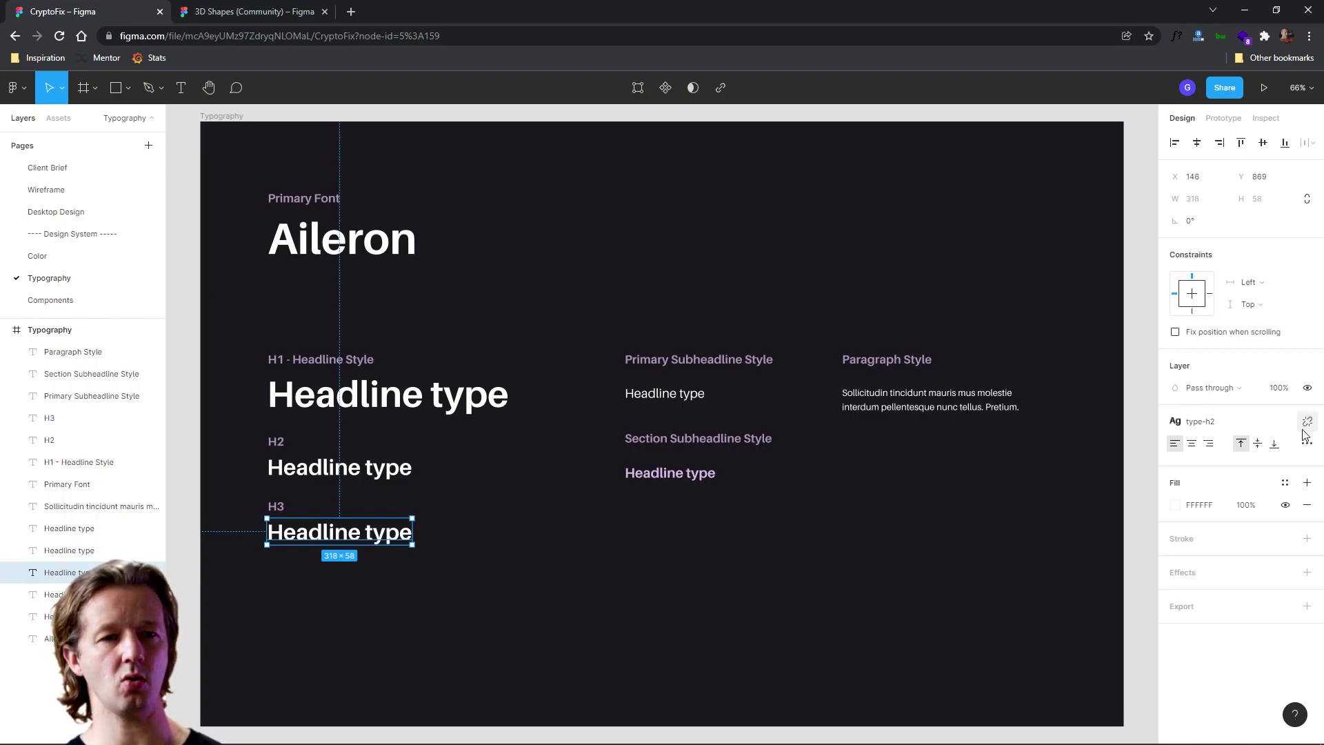
{"action": "left_click", "coordinate": [1241, 423]}
{"action": "left_click", "coordinate": [1228, 612]}
{"action": "left_click", "coordinate": [591, 590]}
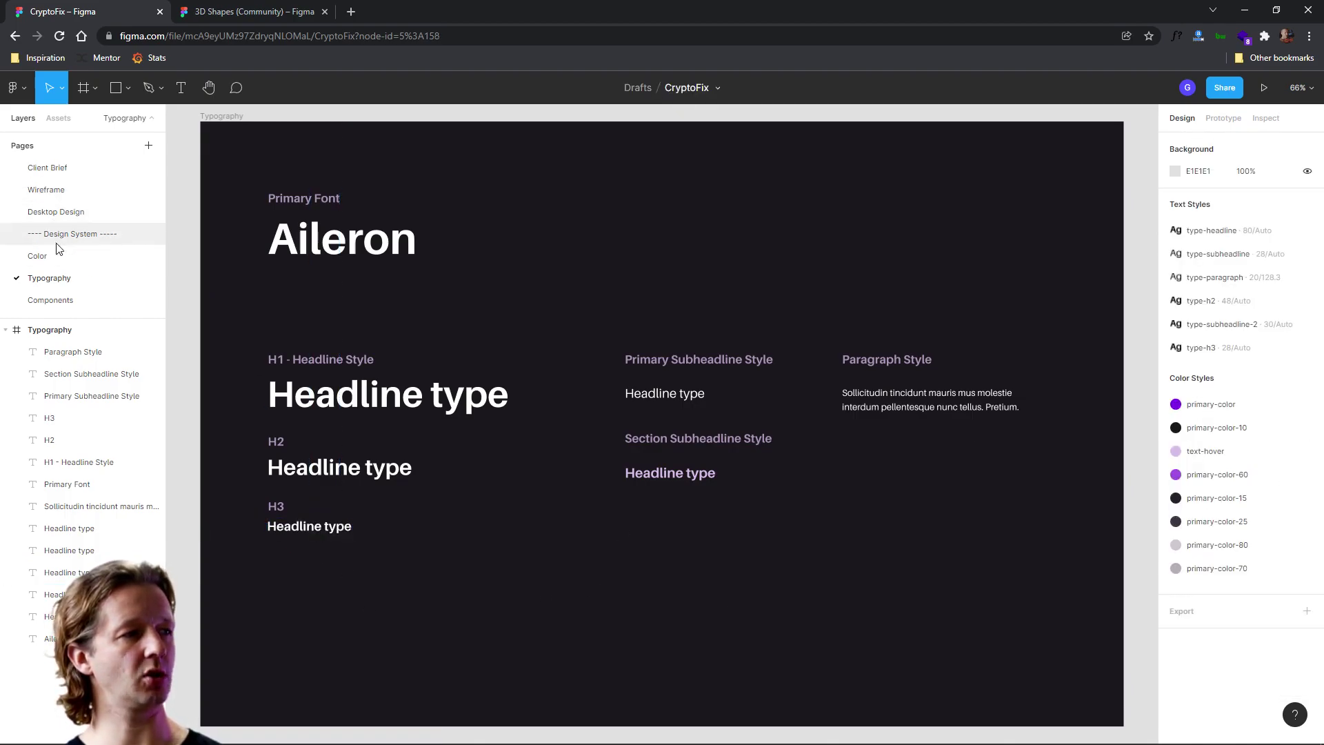
On the Desktop Design page, duplicate the "Campaign Information" heading and place the copy inside the card at X 177, Y 705
{"action": "left_click", "coordinate": [56, 212]}
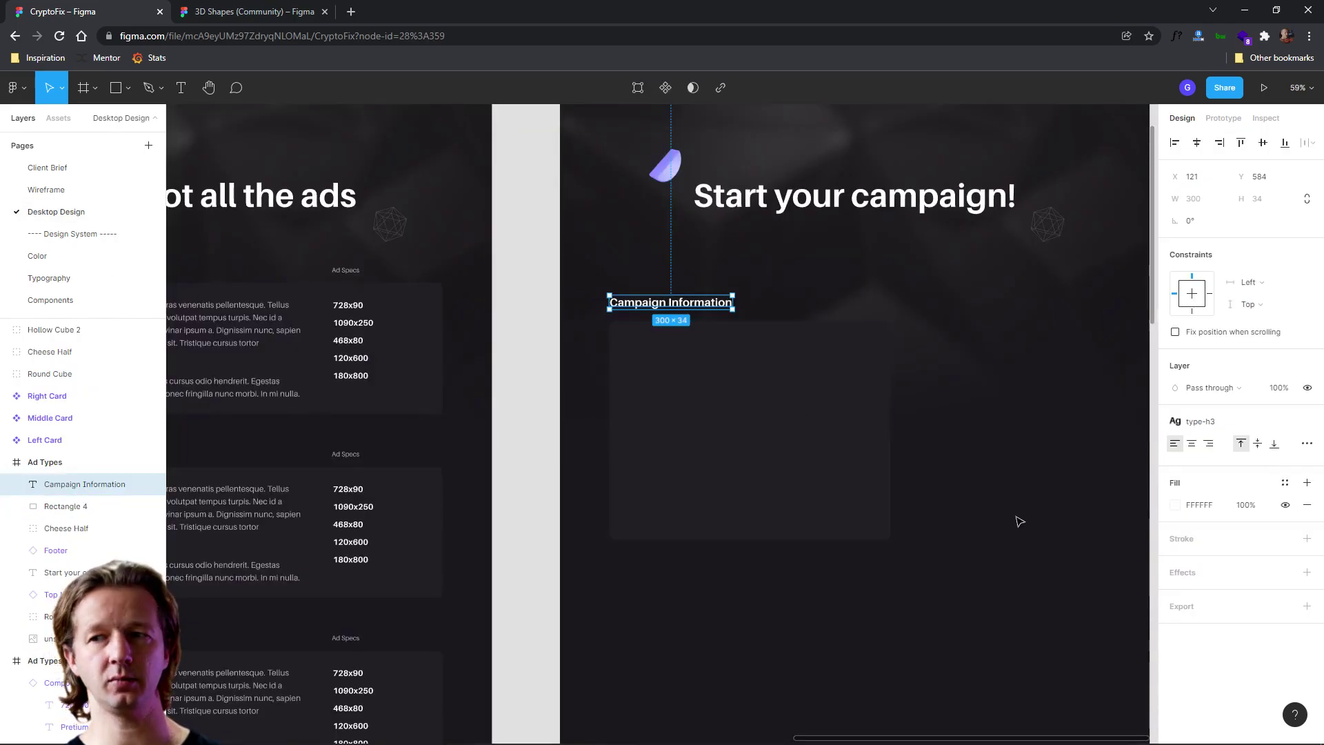
{"action": "left_click", "coordinate": [1020, 523]}
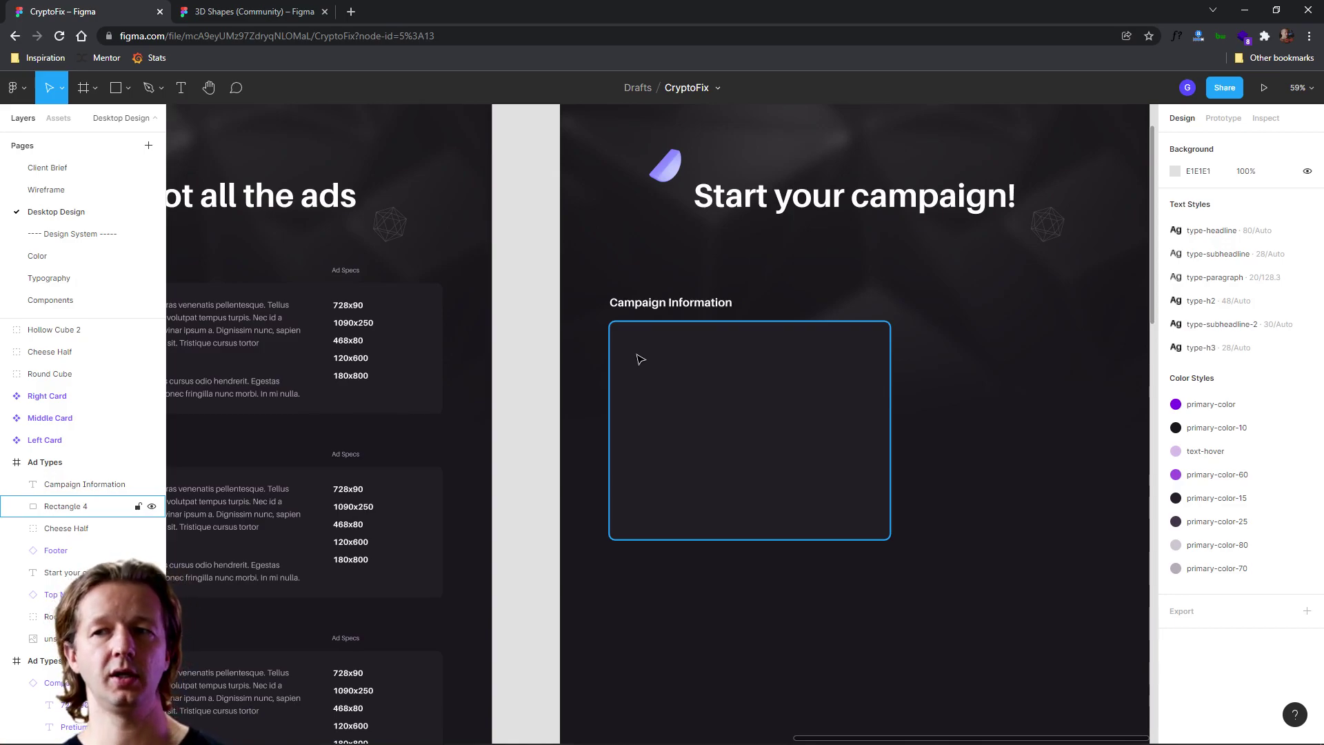
{"action": "left_click", "coordinate": [675, 306]}
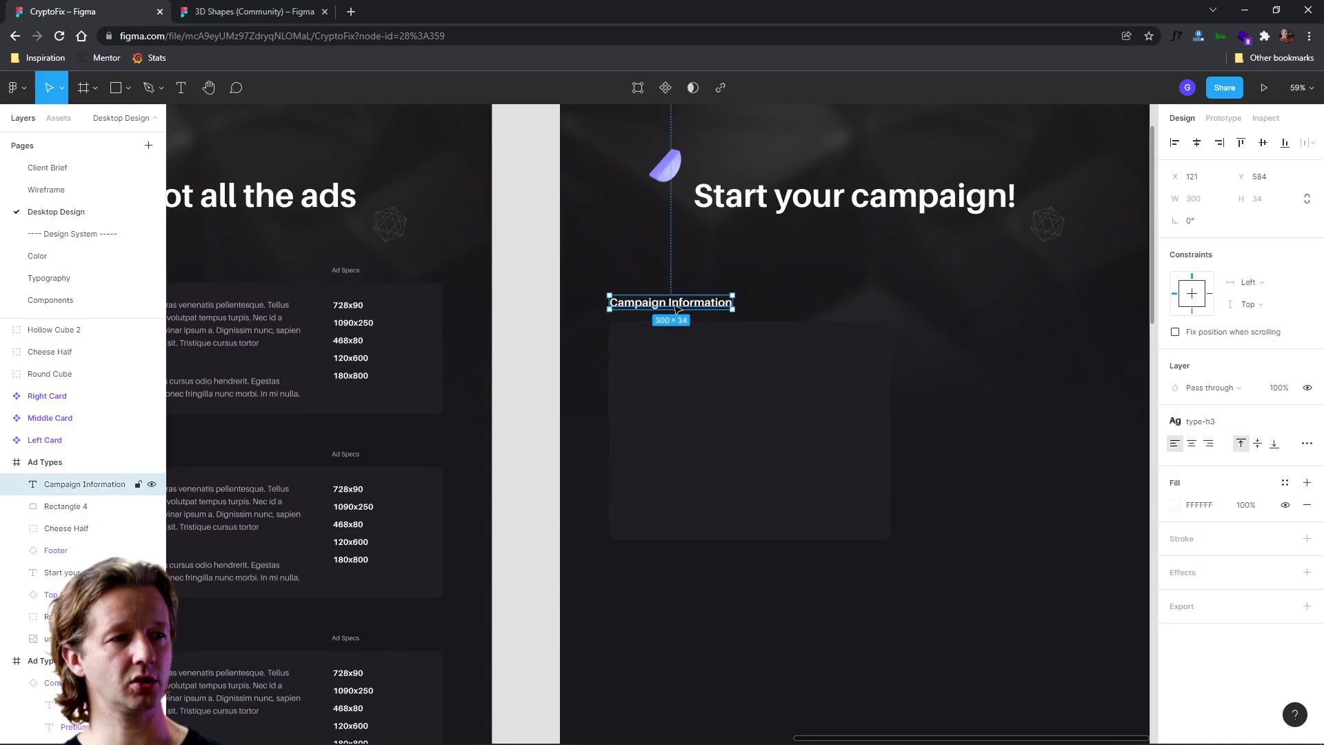
{"action": "key", "text": "ctrl+d"}
{"action": "left_click_drag", "start_coordinate": [675, 306], "coordinate": [696, 356]}
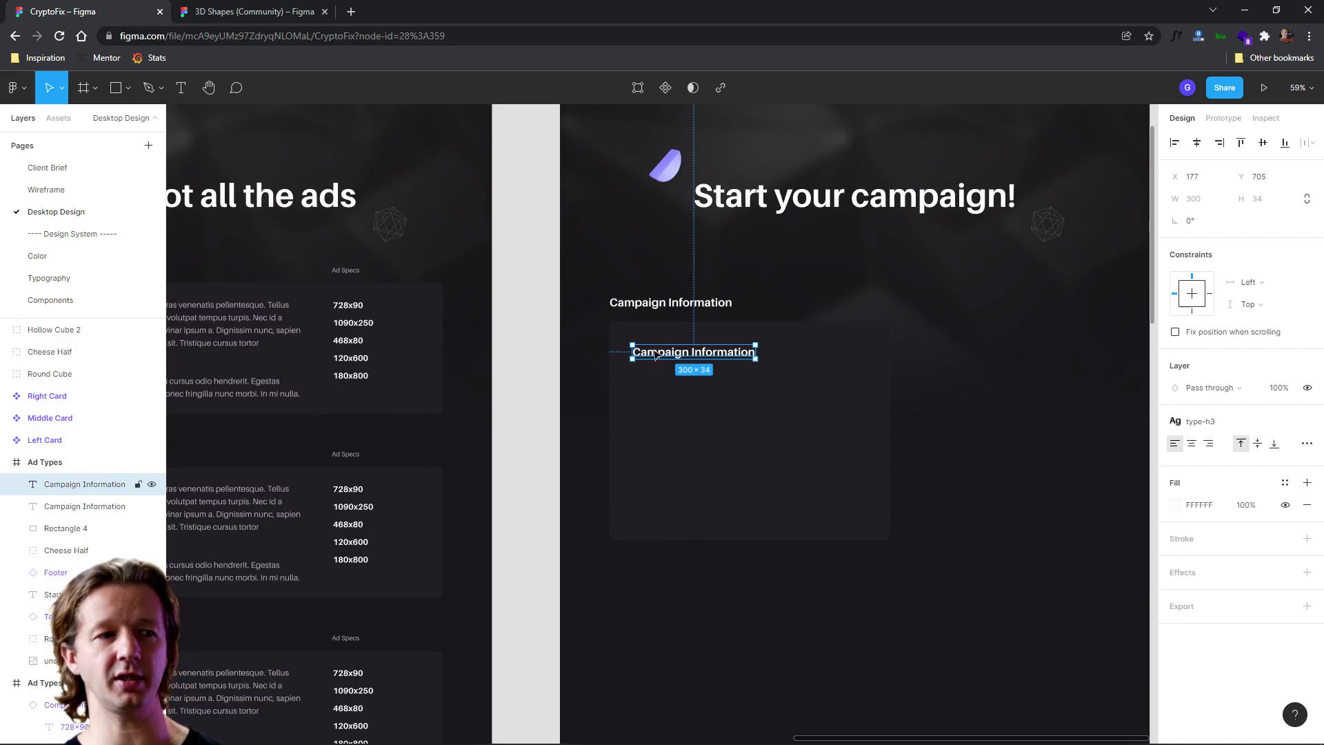
Apply the type-paragraph text style to the text inside the card, then detach the style
{"action": "left_click", "coordinate": [1200, 422]}
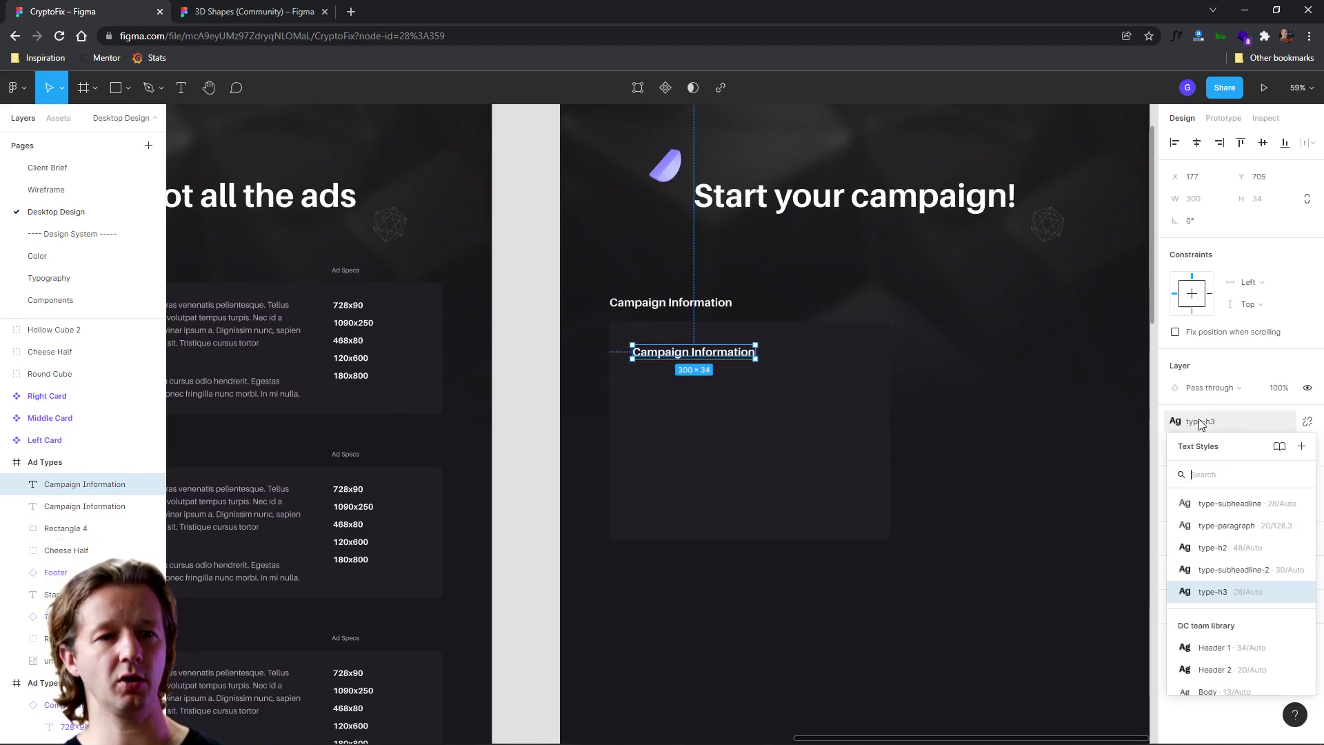
{"action": "left_click", "coordinate": [1231, 527]}
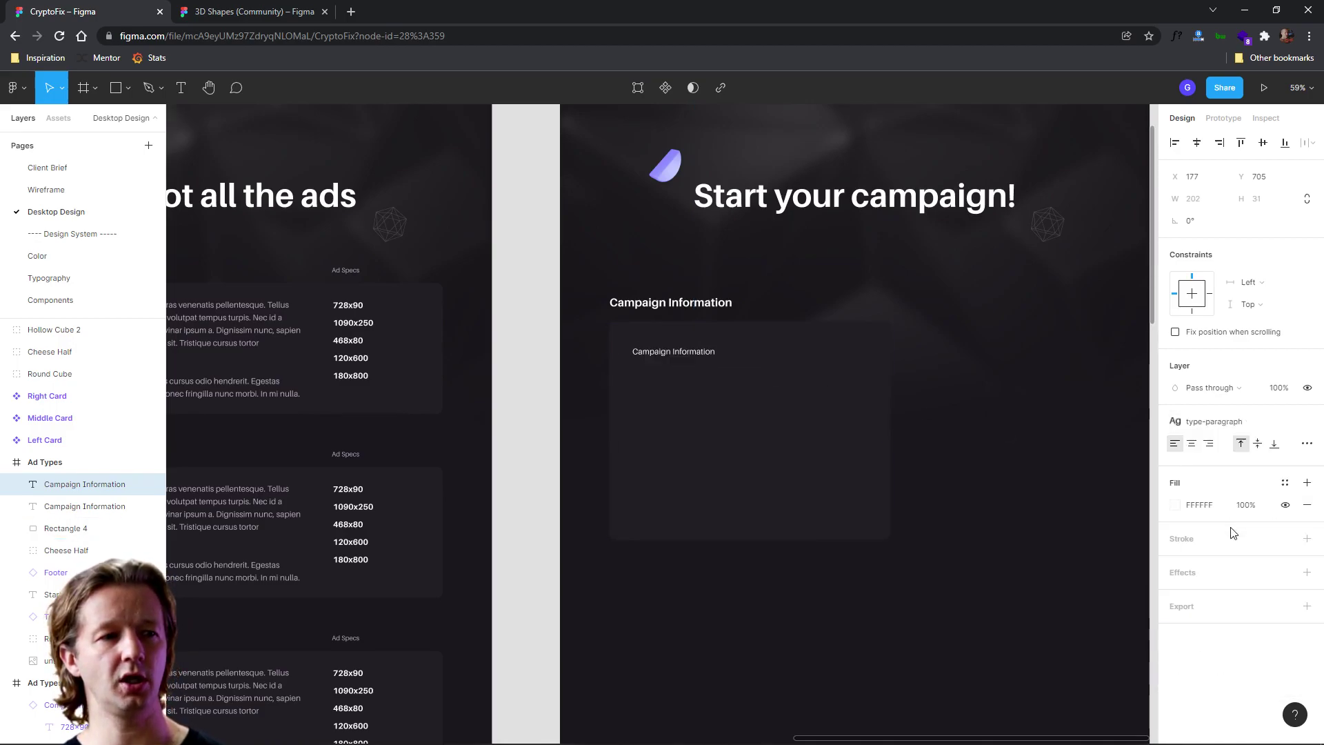
{"action": "left_click", "coordinate": [1296, 423]}
Try the Black font weight on the text inside the card and undo it
{"action": "left_click", "coordinate": [1204, 466]}
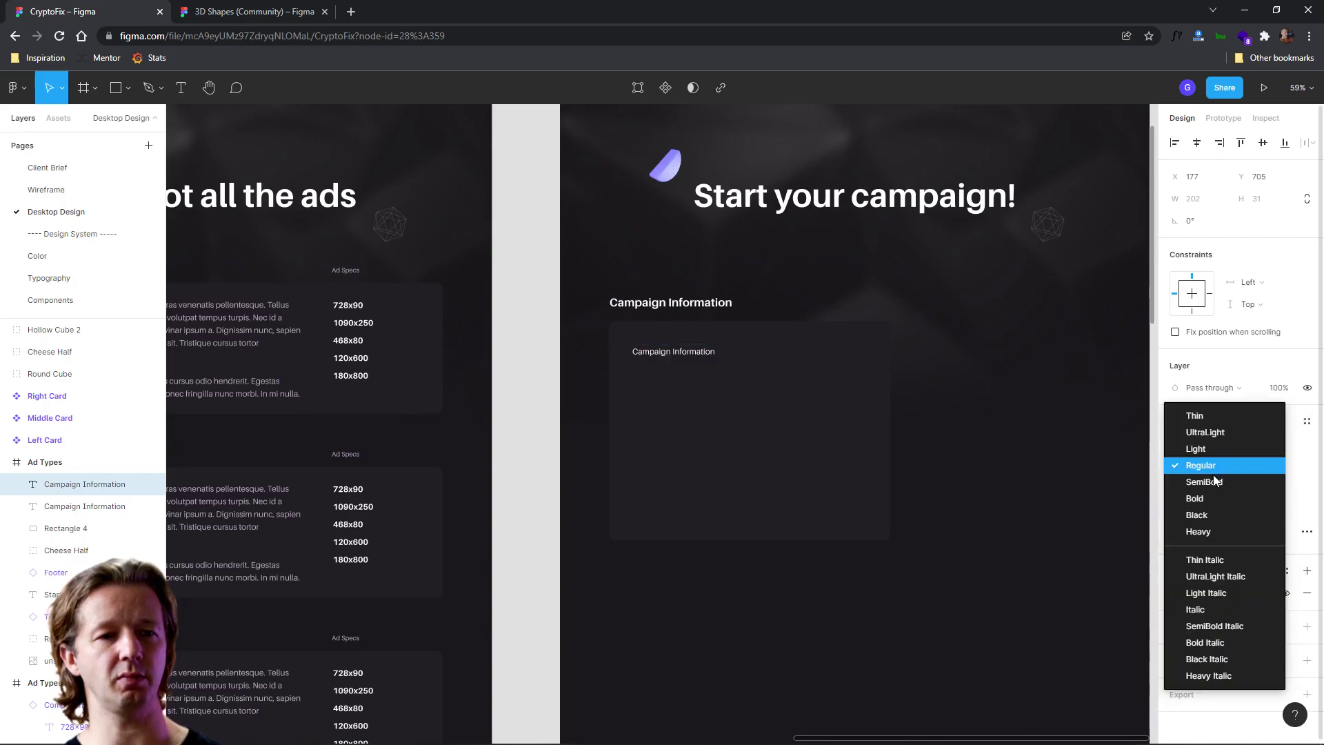
{"action": "left_click", "coordinate": [1214, 514]}
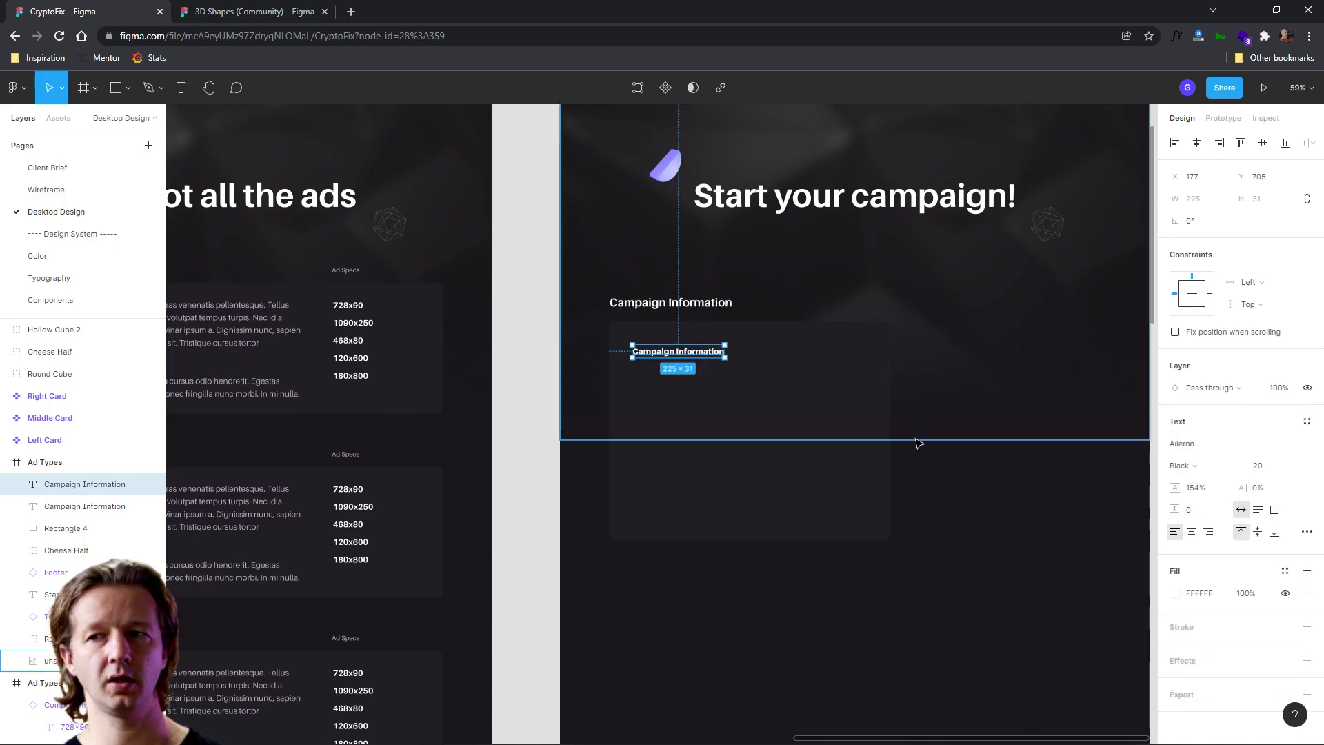
{"action": "key", "text": "ctrl+z"}
{"action": "scroll", "coordinate": [814, 390], "scroll_direction": "up", "scroll_amount": 3}
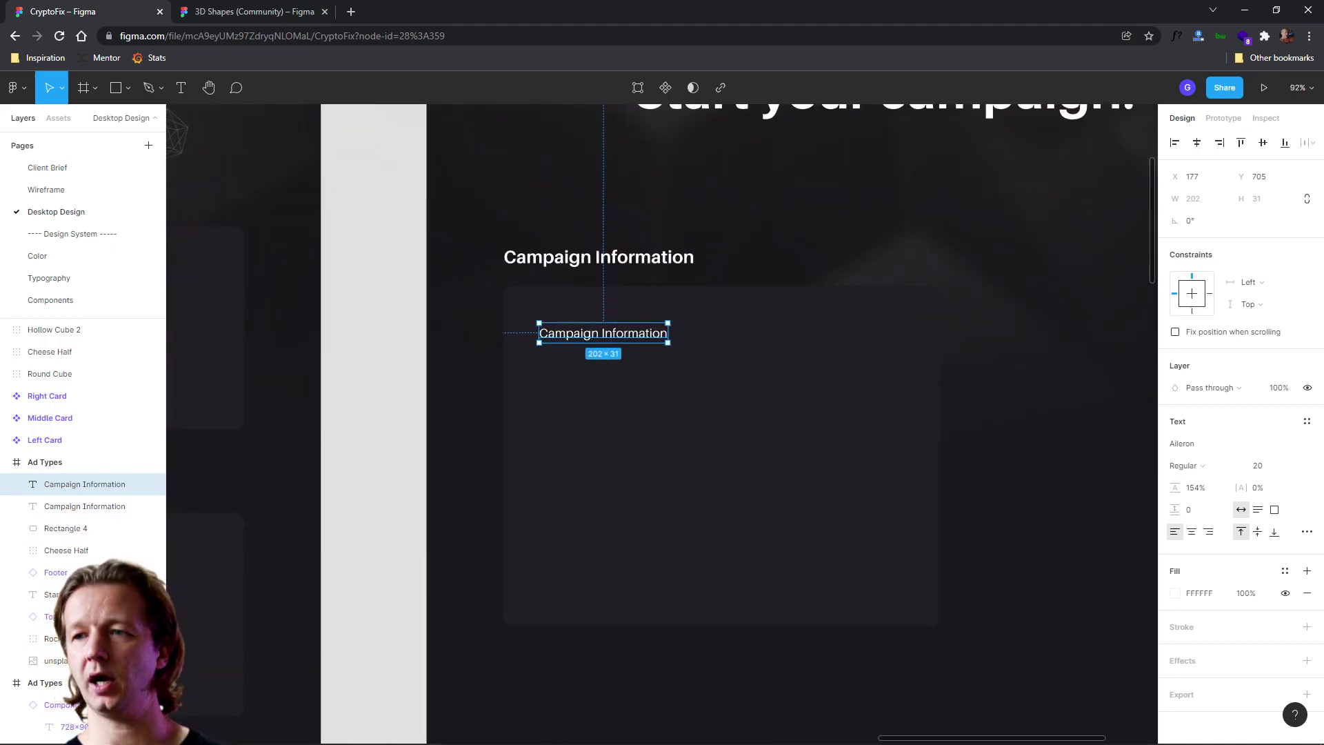
{"action": "left_click", "coordinate": [624, 342]}
{"action": "left_click", "coordinate": [1024, 412]}
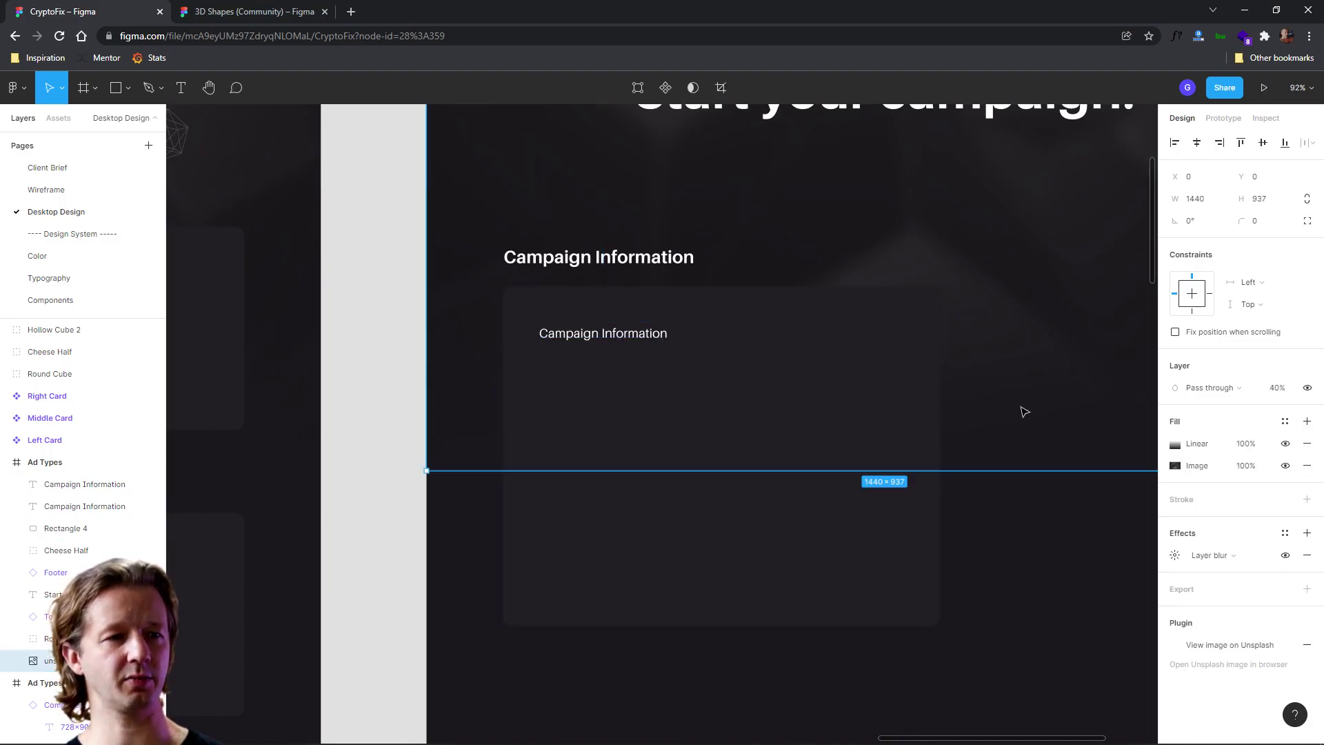
Apply the type-paragraph text style to the "Campaign Information" text inside the card
{"action": "left_click", "coordinate": [1043, 581]}
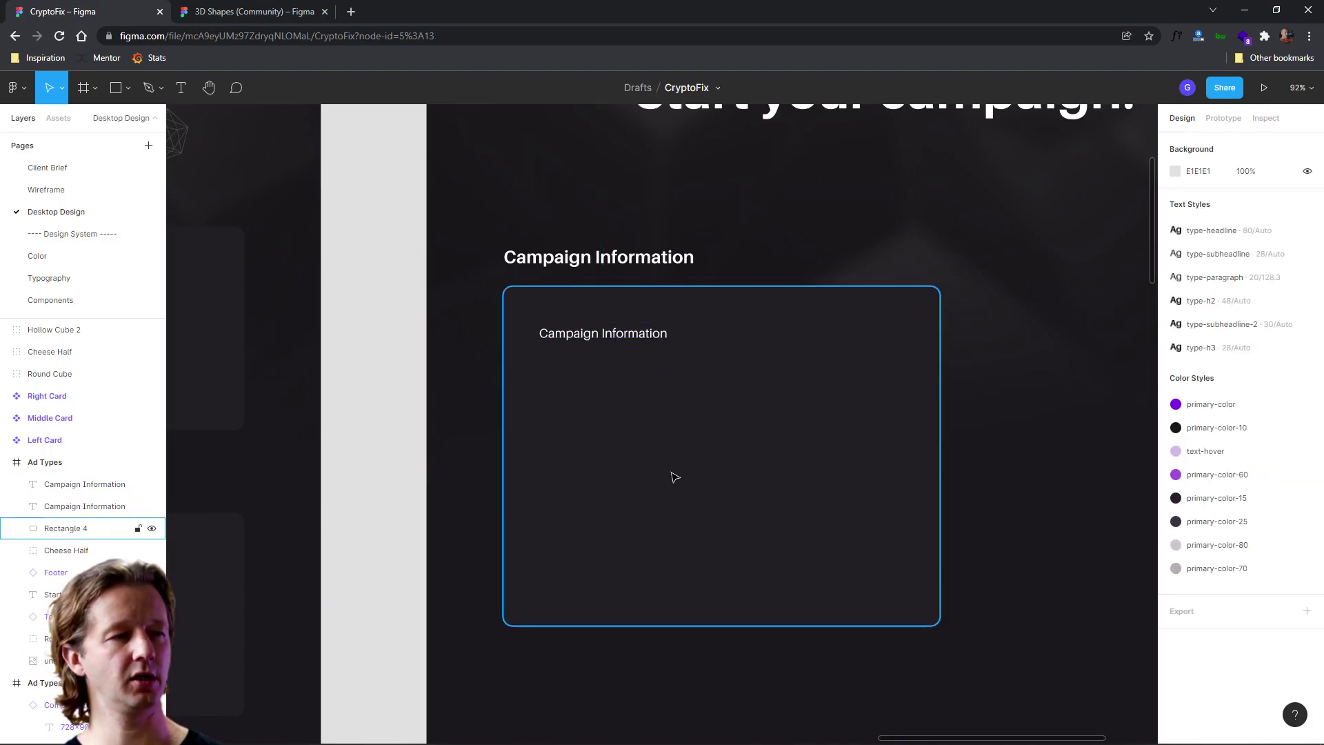
{"action": "left_click", "coordinate": [620, 335]}
{"action": "left_click", "coordinate": [1306, 424]}
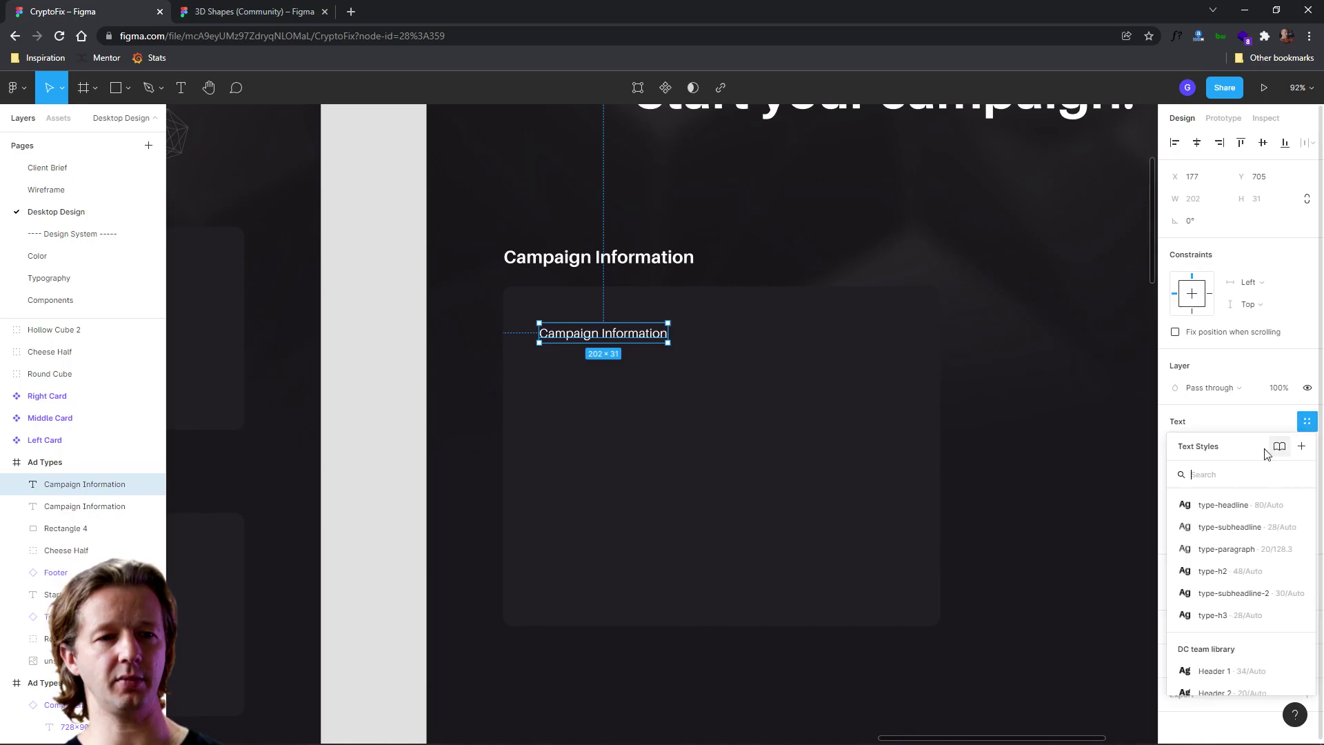
{"action": "left_click", "coordinate": [1236, 548]}
{"action": "left_click", "coordinate": [1008, 440]}
{"action": "key", "text": "Escape"}
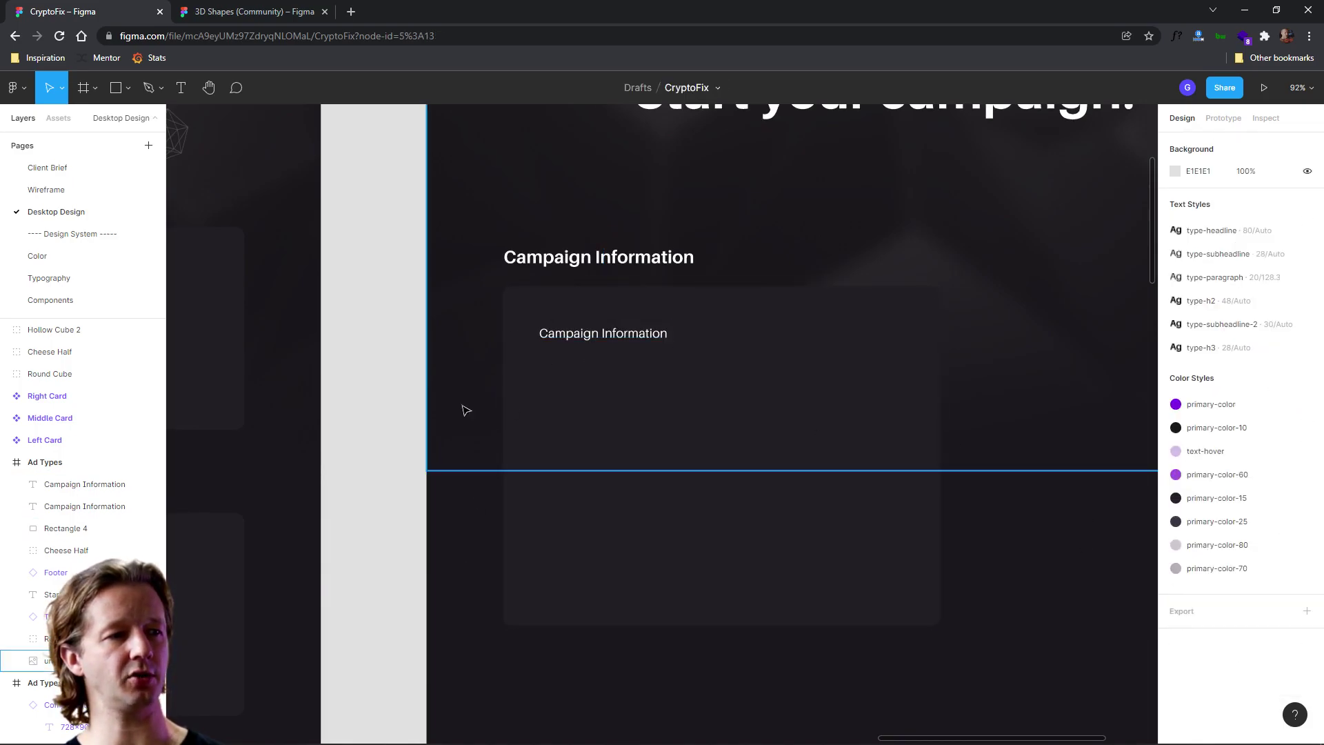
Draw an input-field rectangle about 557 × 52 below the text inside the card and give it a corner radius of 4
{"action": "left_click", "coordinate": [115, 89]}
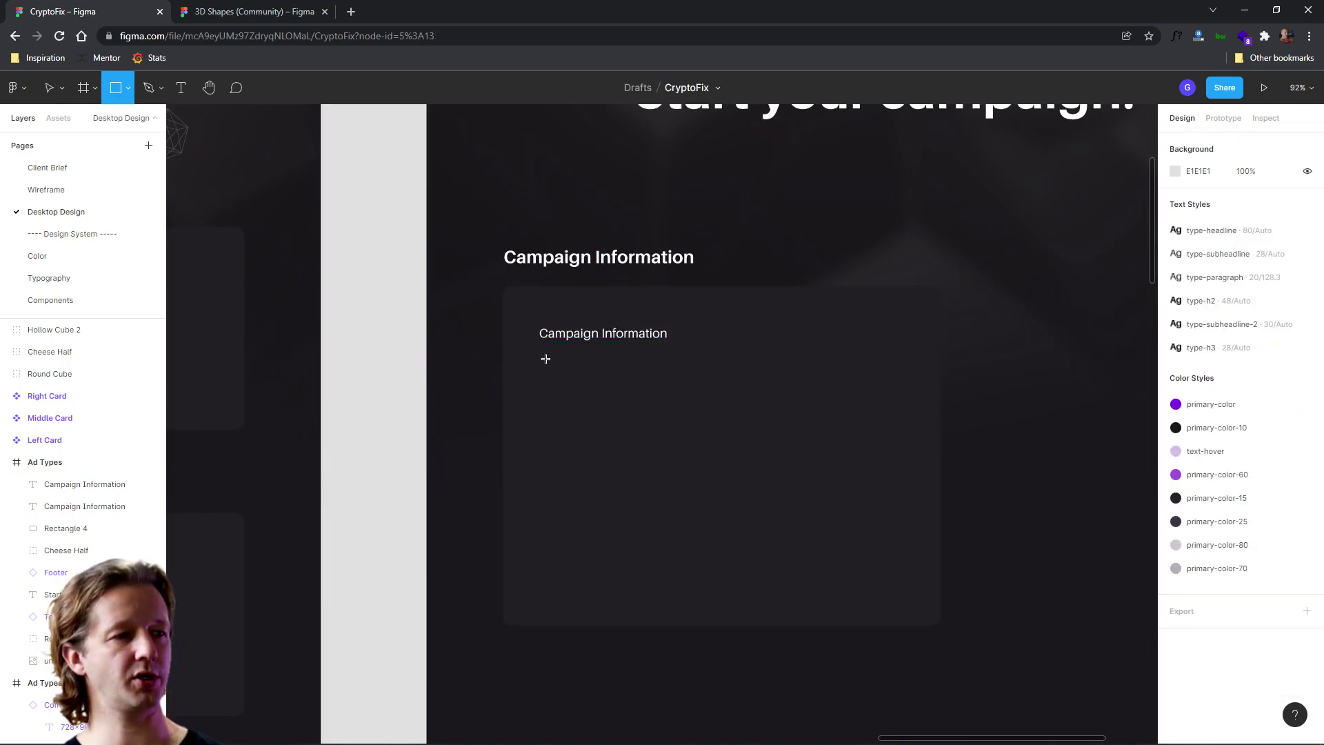
{"action": "mouse_move", "coordinate": [545, 356]}
{"action": "left_mouse_down"}
{"action": "mouse_move", "coordinate": [849, 429]}
{"action": "mouse_move", "coordinate": [901, 394]}
{"action": "mouse_move", "coordinate": [896, 383]}
{"action": "mouse_move", "coordinate": [879, 408]}
{"action": "mouse_move", "coordinate": [876, 373]}
{"action": "mouse_move", "coordinate": [883, 390]}
{"action": "left_mouse_up"}
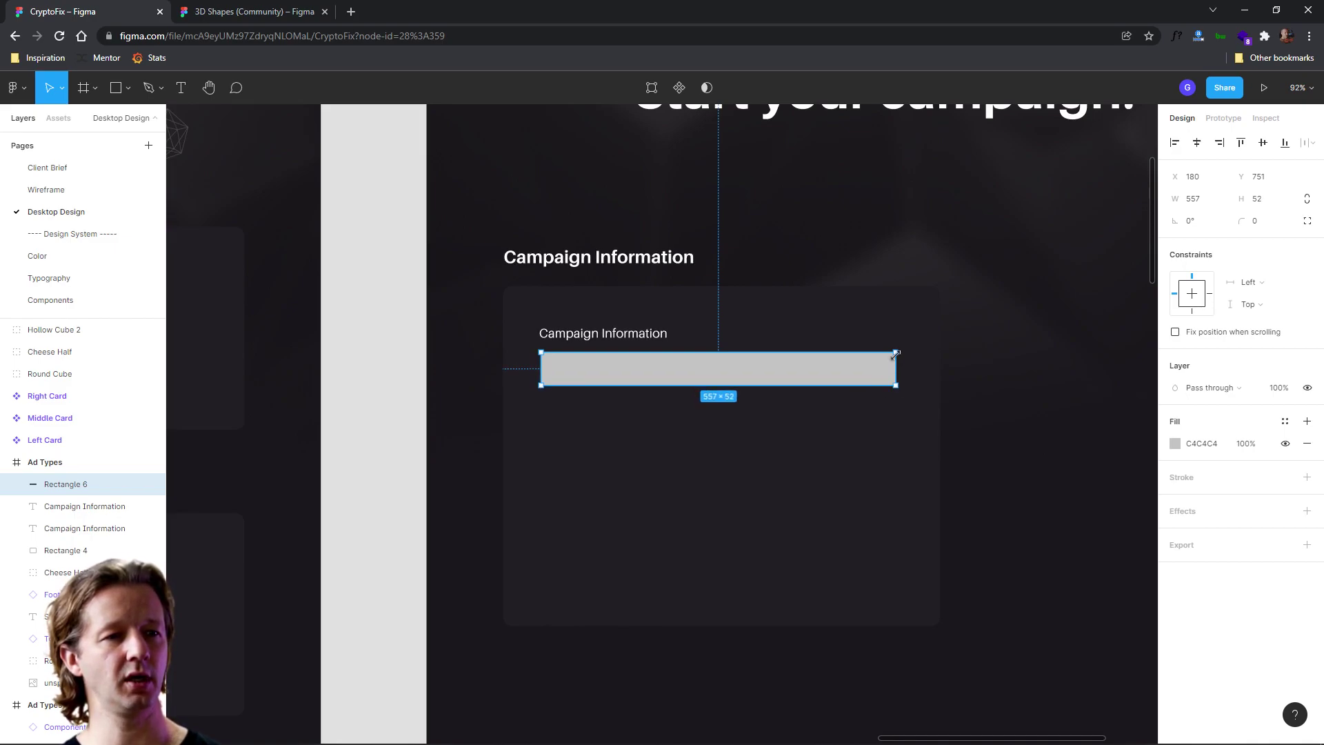
{"action": "left_click_drag", "start_coordinate": [1240, 219], "coordinate": [1295, 228]}
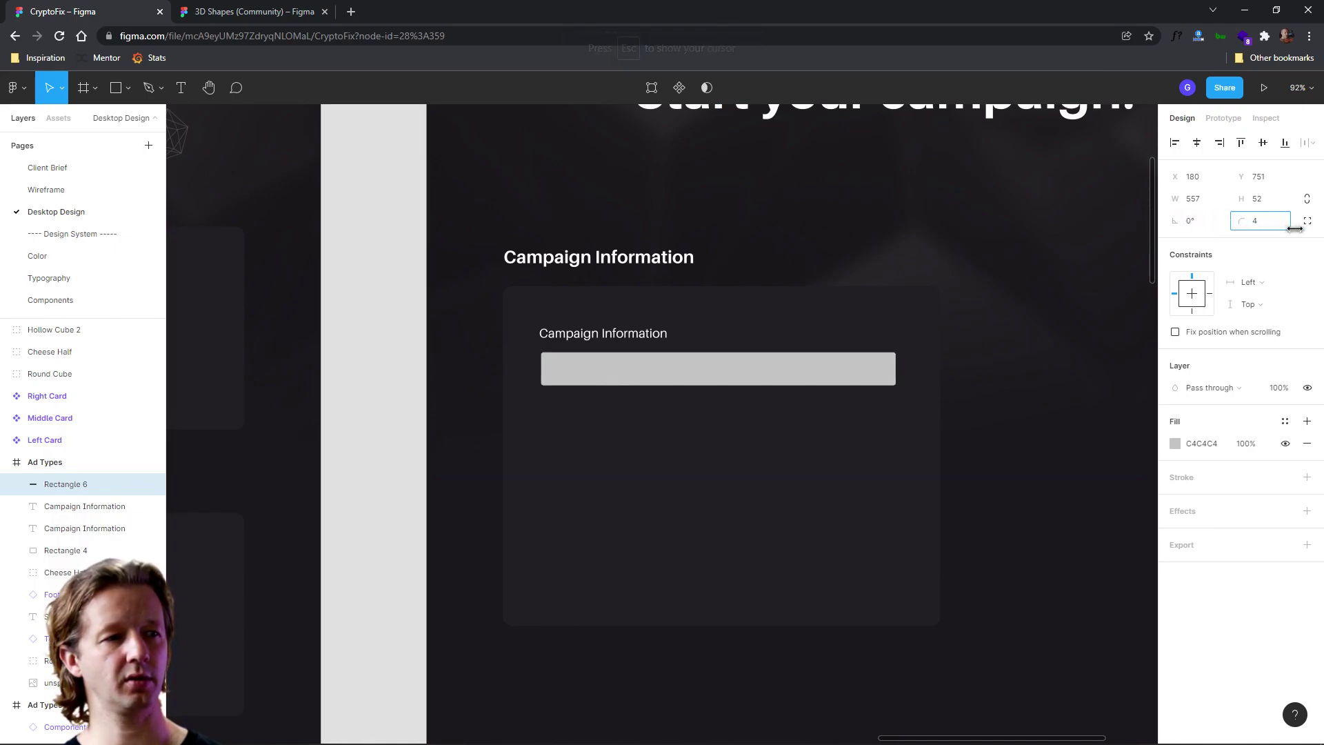
Try the primary-color-25, primary-color-15 and primary-color-10 styles as the field rectangle's fill
{"action": "left_click", "coordinate": [1176, 445]}
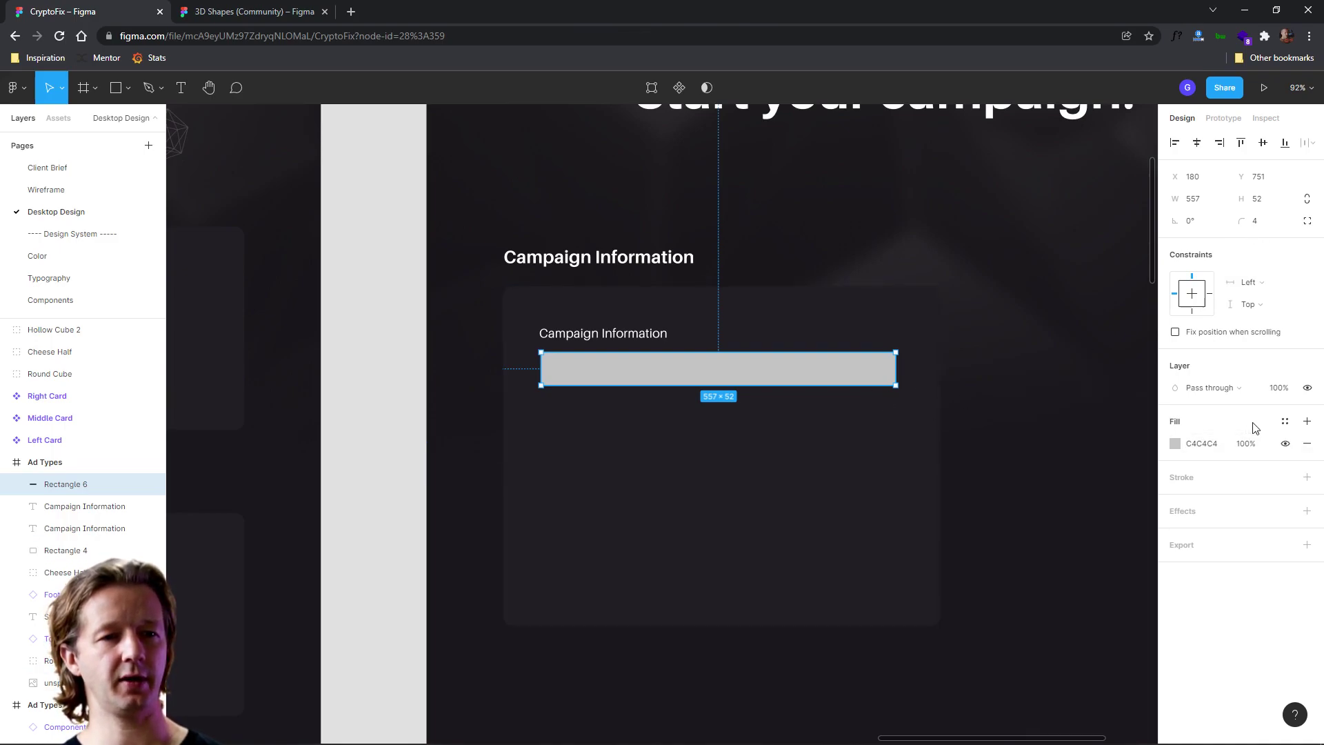
{"action": "left_click", "coordinate": [1285, 421]}
{"action": "left_click", "coordinate": [1298, 506]}
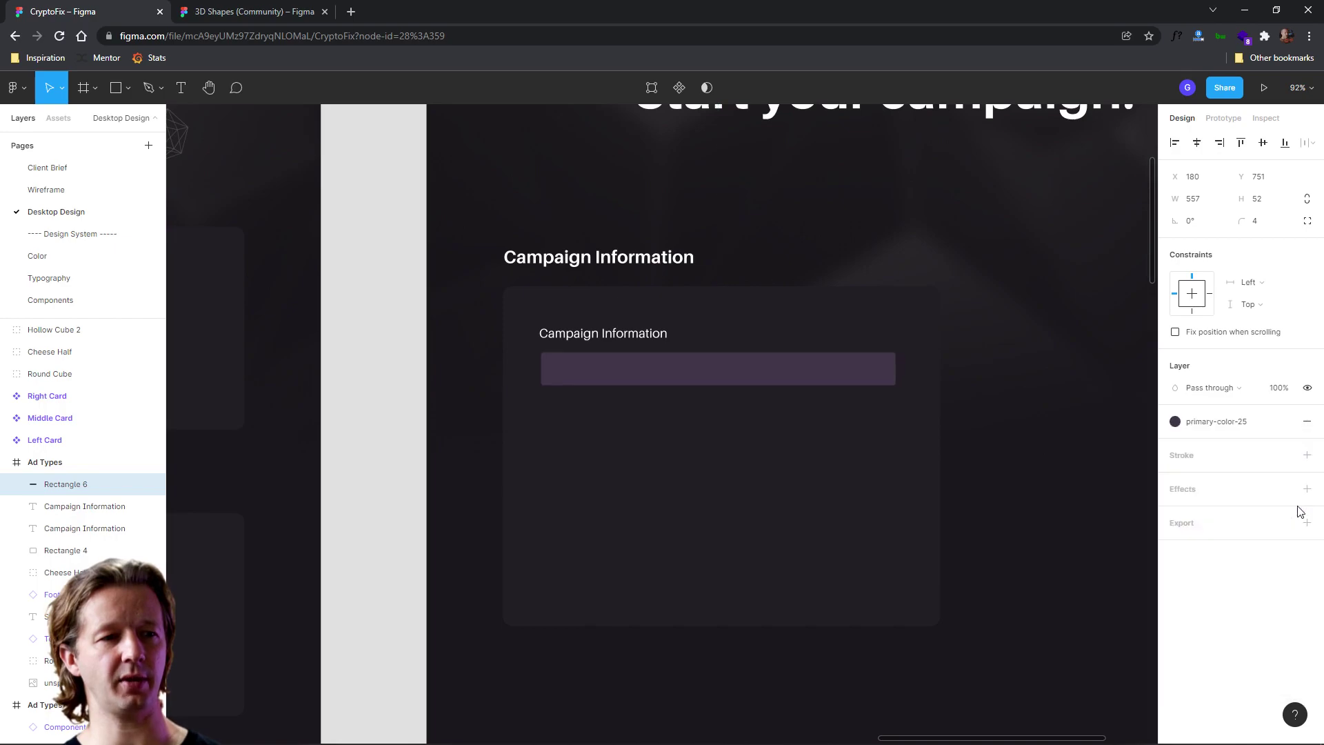
{"action": "left_click", "coordinate": [1176, 422]}
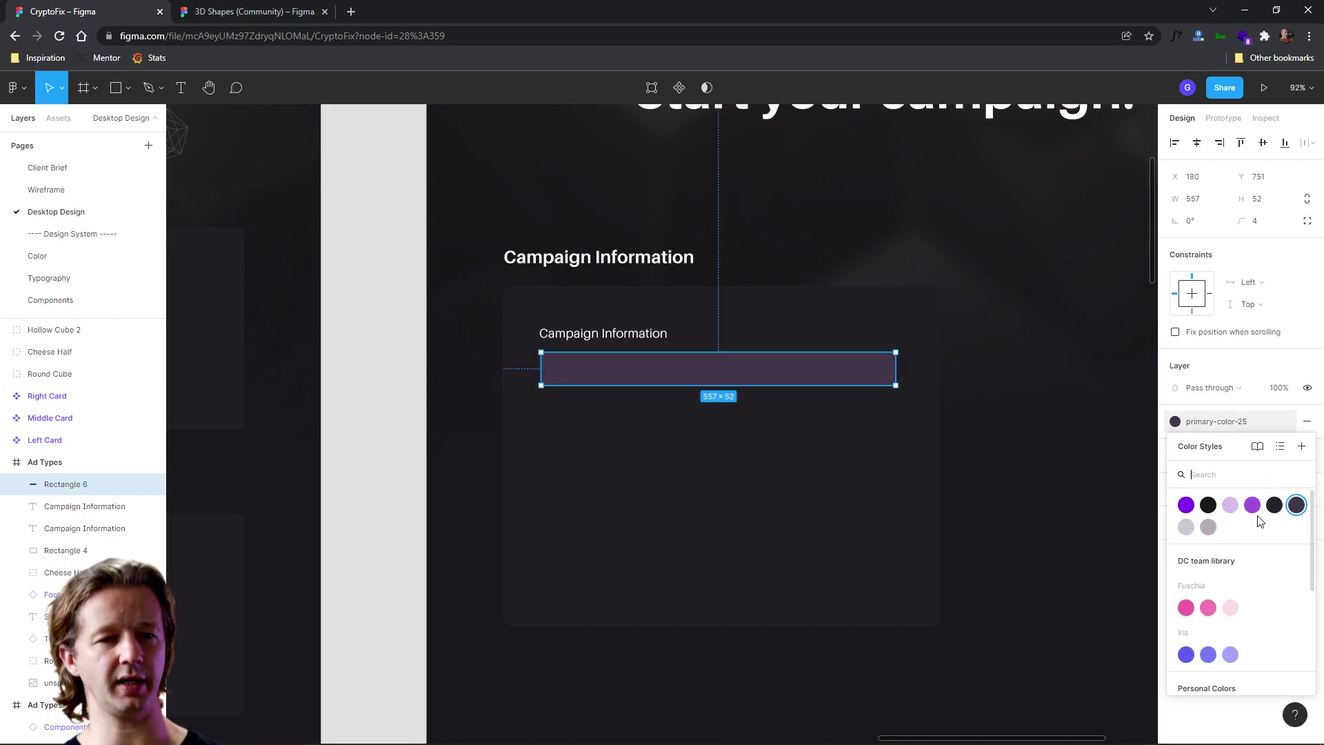
{"action": "left_click", "coordinate": [1275, 510]}
{"action": "left_click", "coordinate": [1177, 422]}
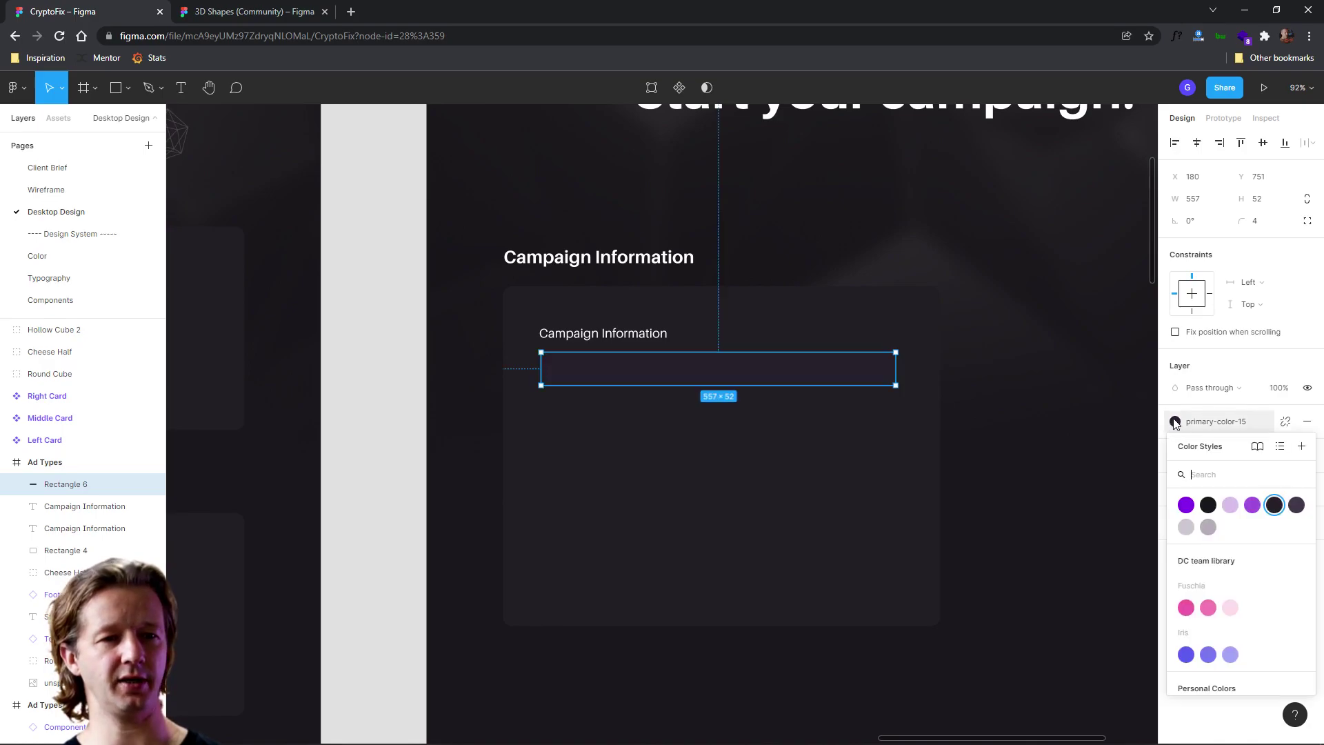
{"action": "left_click", "coordinate": [1209, 506]}
{"action": "left_click", "coordinate": [1073, 529]}
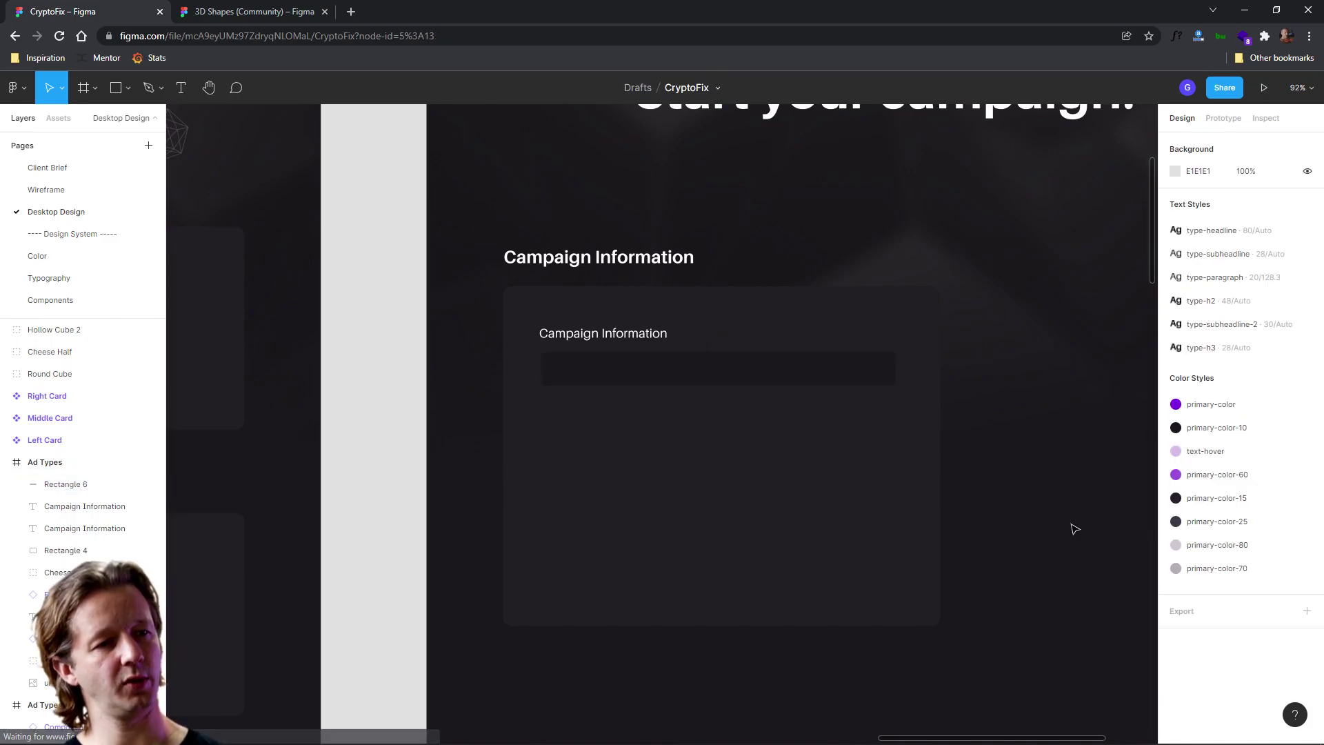
Detach the field rectangle's color style, sample the card's color as its fill, and lighten it to 37323C
{"action": "left_click", "coordinate": [788, 373]}
{"action": "left_click", "coordinate": [1176, 422]}
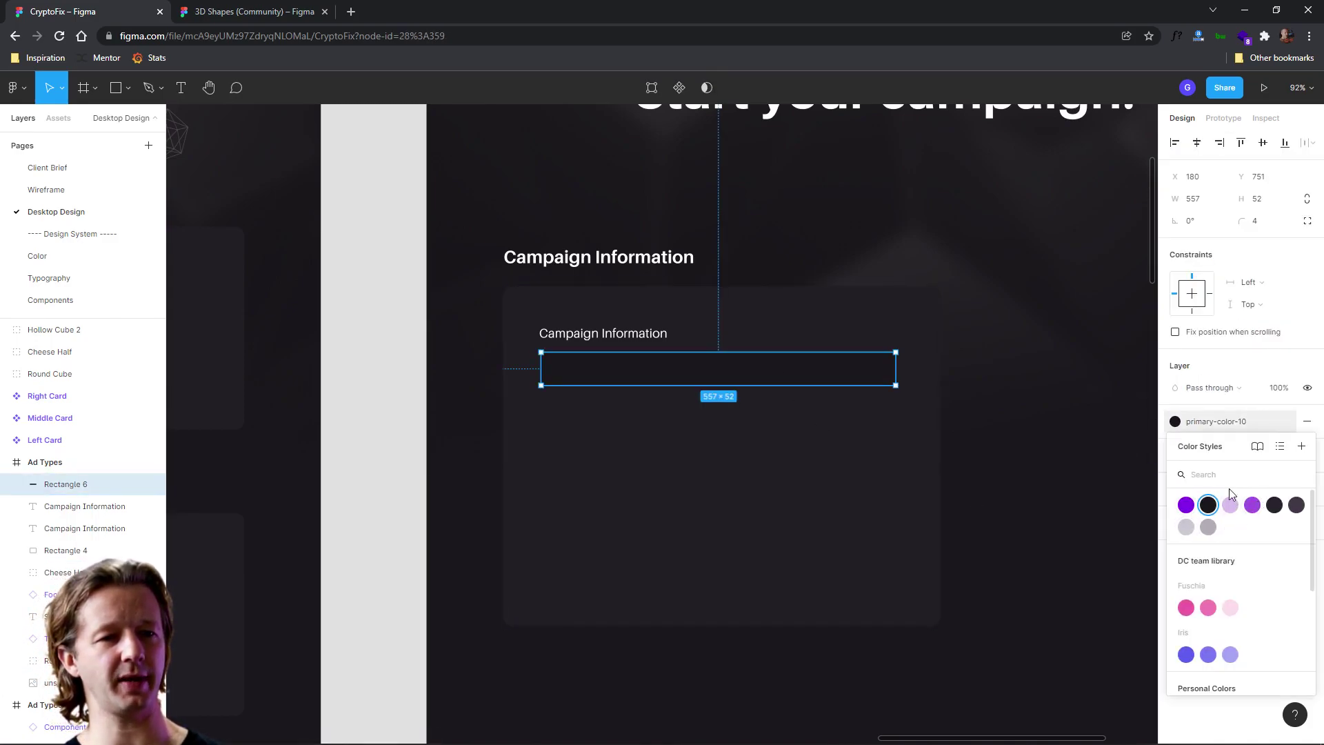
{"action": "left_click", "coordinate": [1286, 423]}
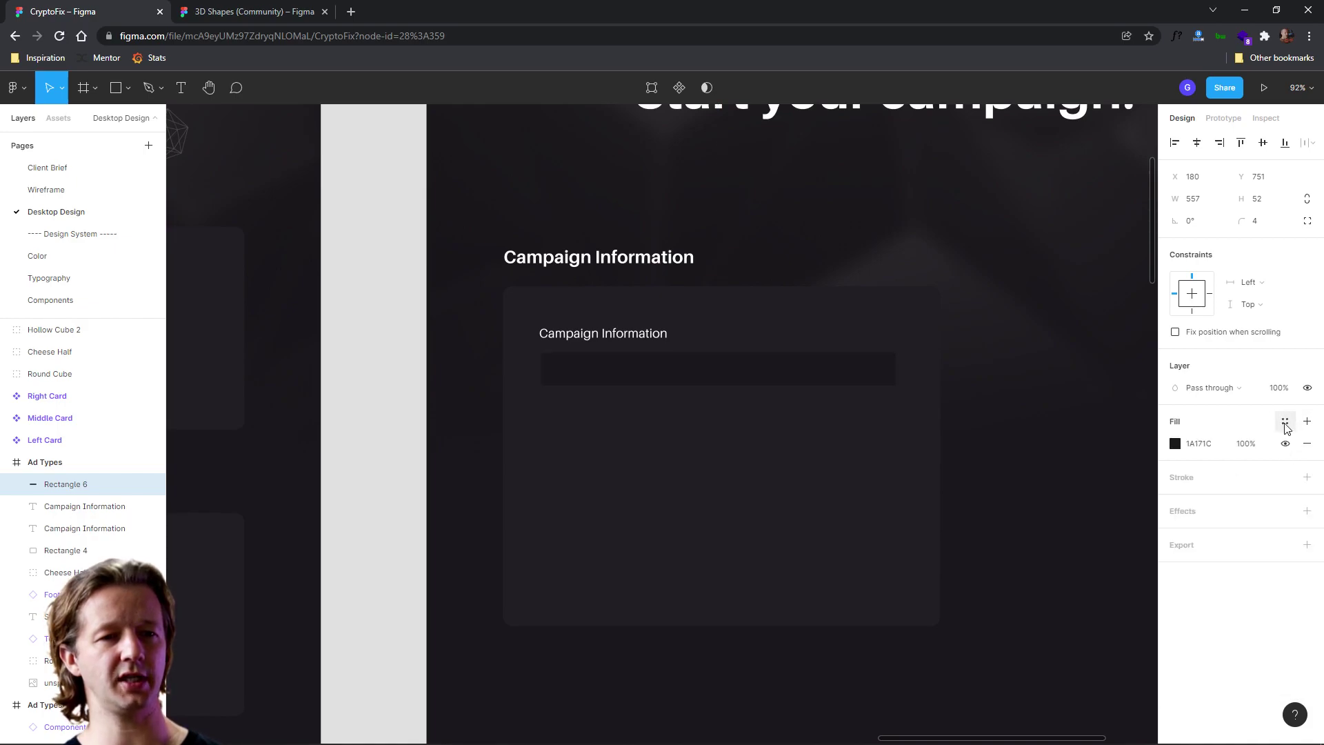
{"action": "left_click", "coordinate": [1175, 444]}
{"action": "left_click", "coordinate": [1013, 590]}
{"action": "left_click", "coordinate": [880, 465]}
{"action": "left_click", "coordinate": [1008, 527]}
{"action": "left_click_drag", "start_coordinate": [1008, 531], "coordinate": [1011, 533]}
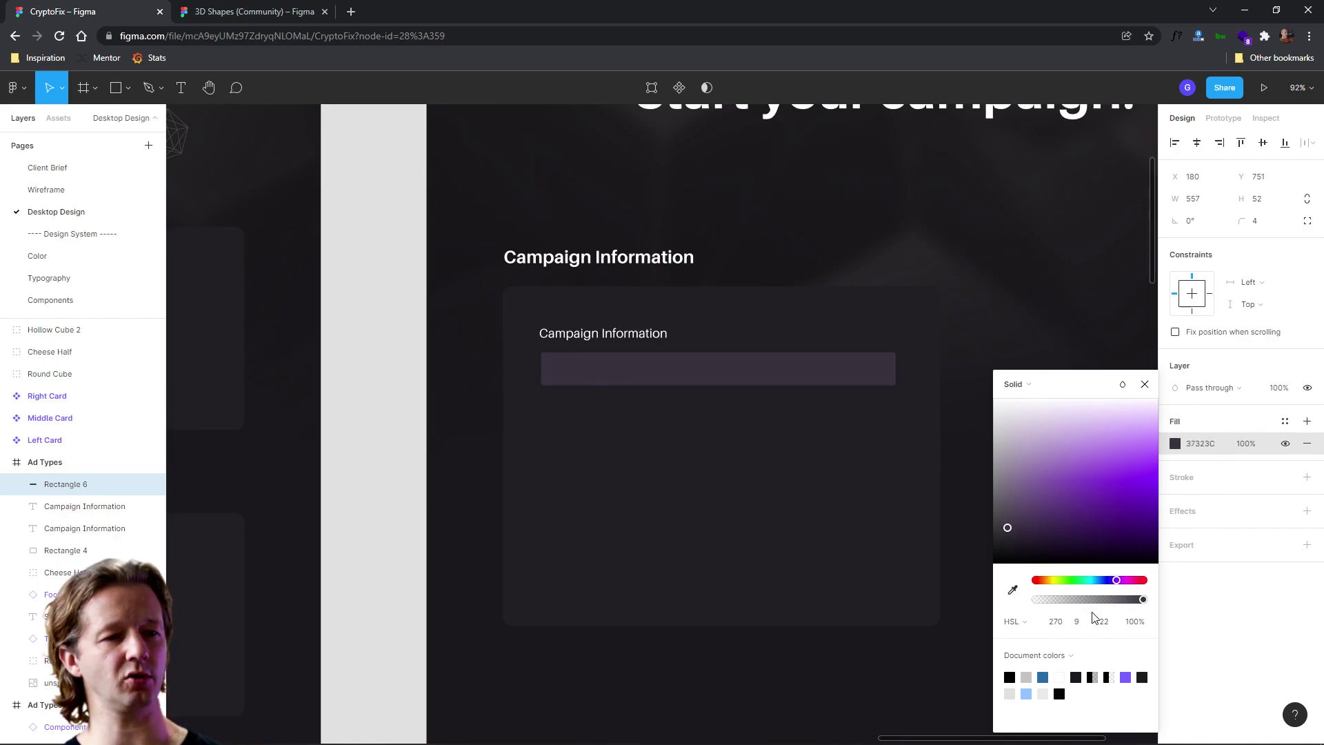
Set the fill's HSL lightness to 20 and move the field rectangle down to Y 764
{"action": "left_click", "coordinate": [1106, 623]}
{"action": "type", "text": "20"}
{"action": "key", "text": "Return"}
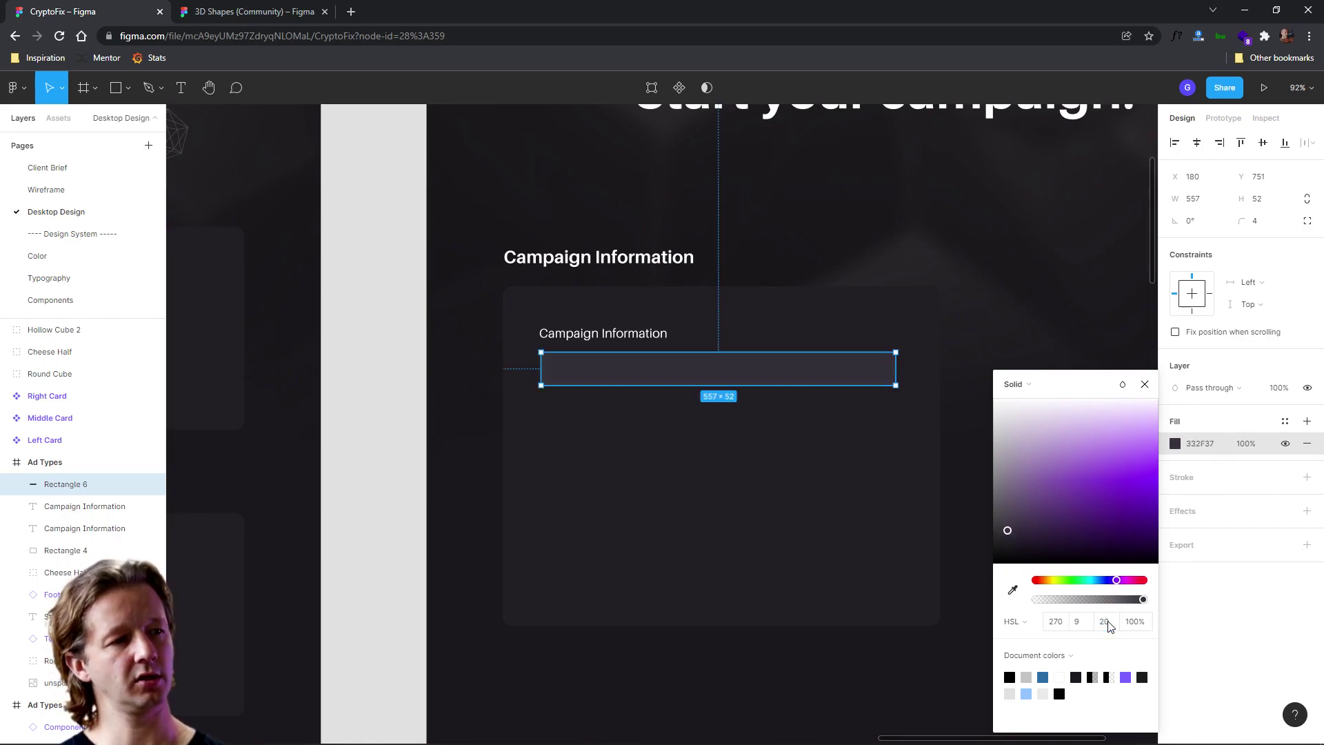
{"action": "left_click", "coordinate": [910, 693]}
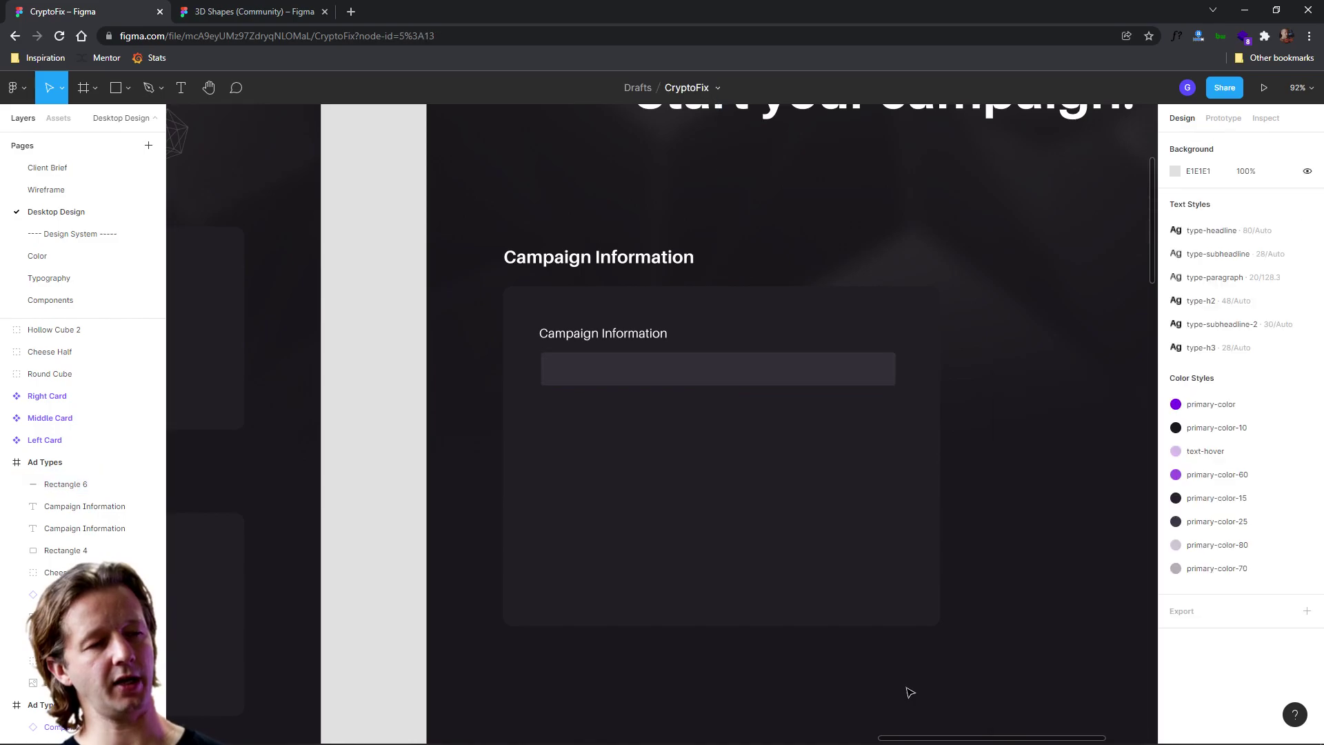
{"action": "left_click", "coordinate": [745, 370]}
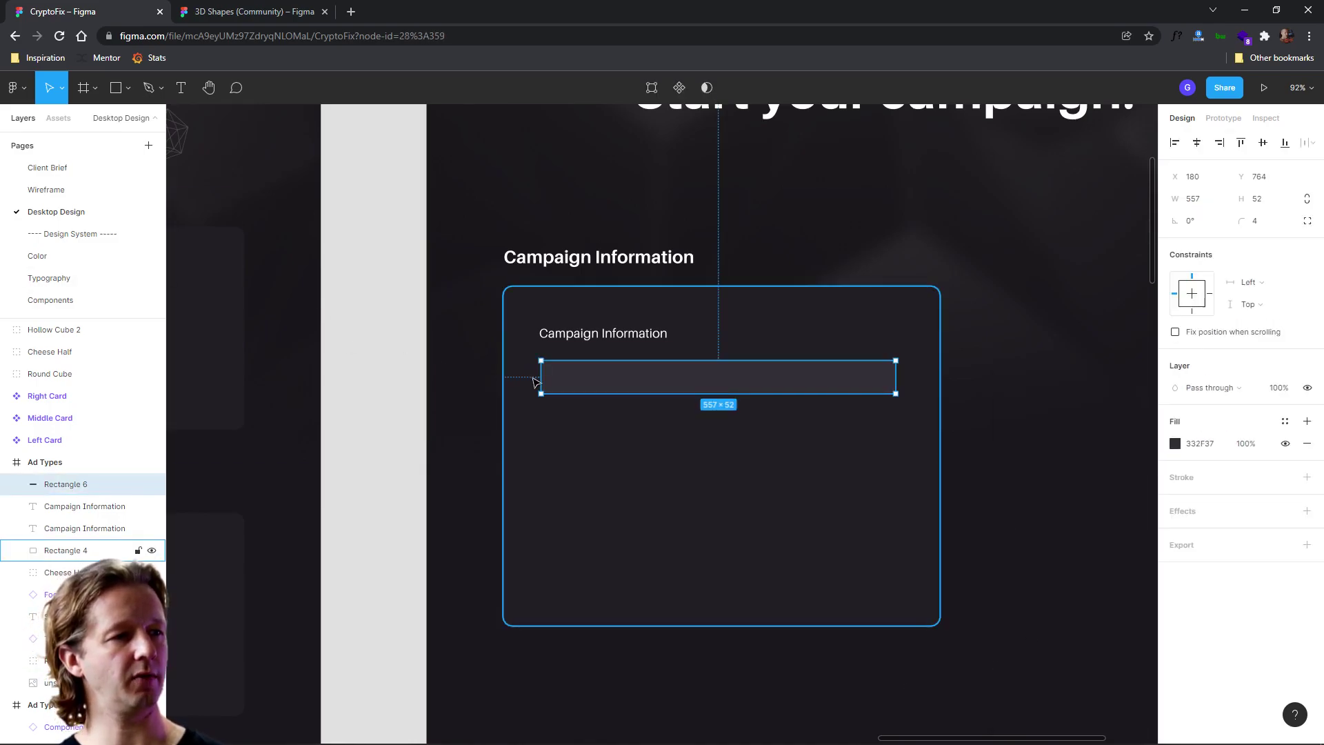
On the Color page, shift the swatches from primary-color-25 onward down and duplicate the primary-color-15 swatch with its label into the gap
{"action": "left_click", "coordinate": [54, 257]}
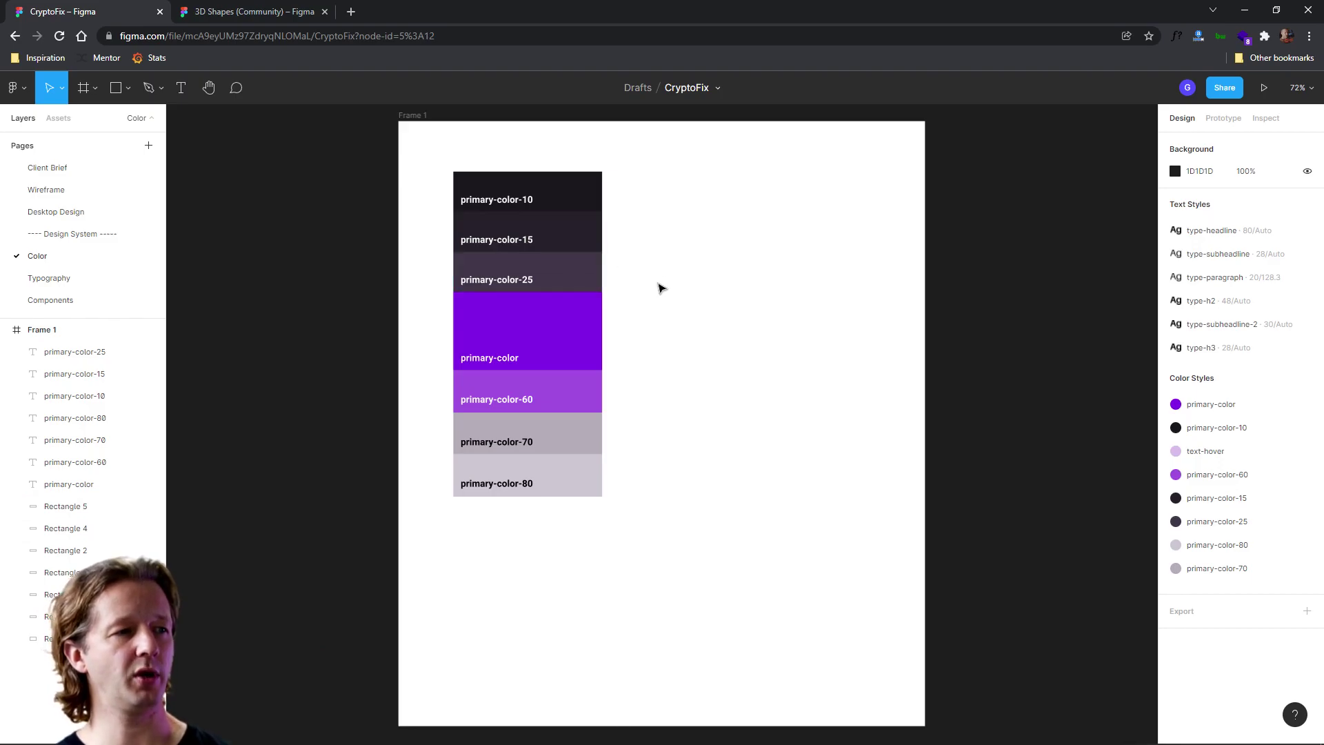
{"action": "left_click_drag", "start_coordinate": [632, 290], "coordinate": [438, 541]}
{"action": "left_click_drag", "start_coordinate": [552, 273], "coordinate": [552, 302]}
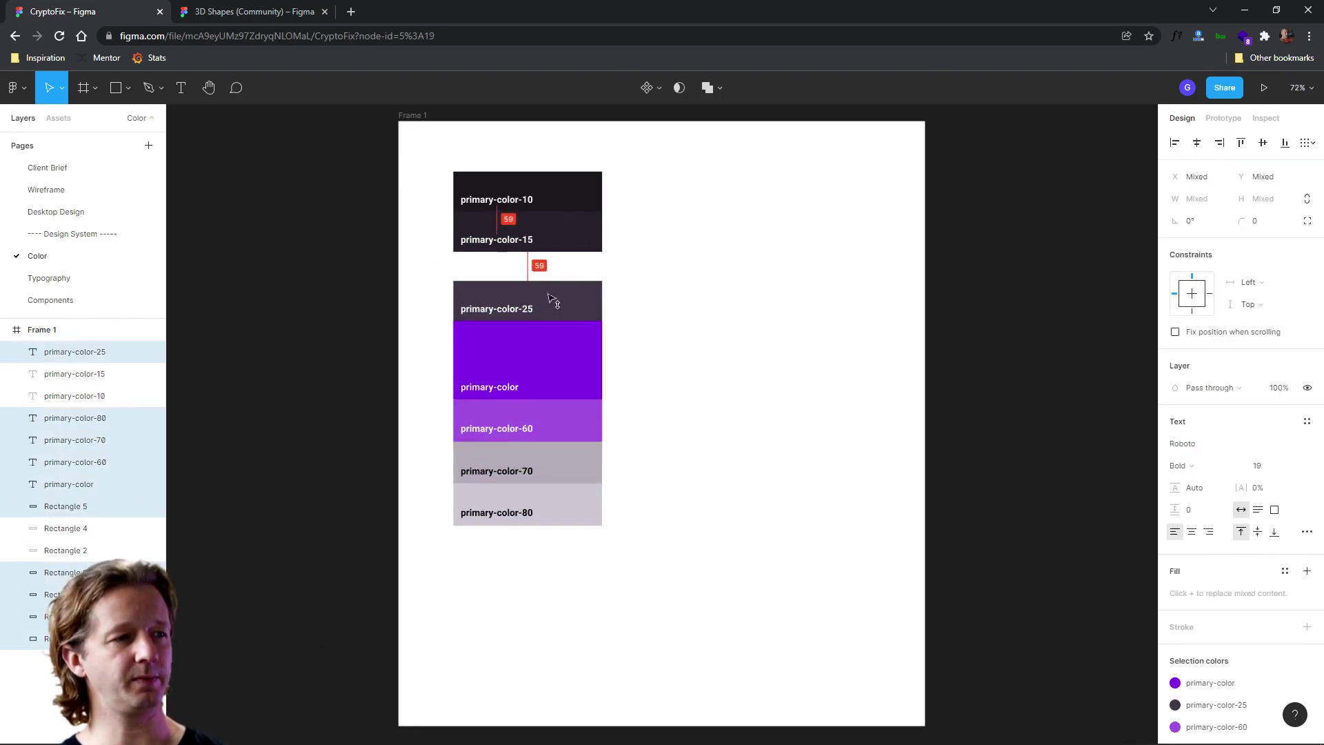
{"action": "left_click_drag", "start_coordinate": [653, 274], "coordinate": [561, 279]}
{"action": "key", "text": "ctrl+d"}
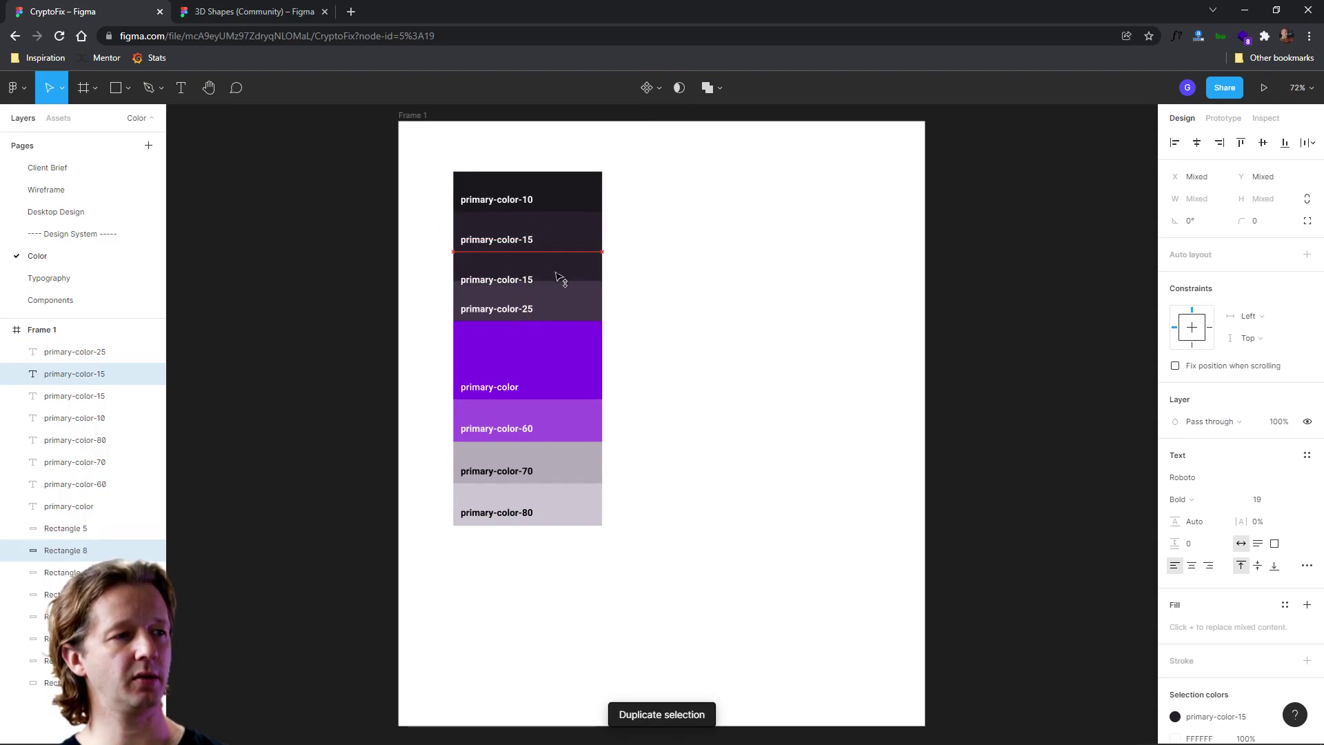
Move the lower swatches flush beneath the duplicated swatch and change the duplicate's label to "primary-color-20"
{"action": "left_click", "coordinate": [657, 320]}
{"action": "left_click_drag", "start_coordinate": [642, 305], "coordinate": [436, 533]}
{"action": "left_click_drag", "start_coordinate": [546, 387], "coordinate": [550, 403]}
{"action": "left_click", "coordinate": [680, 390]}
{"action": "double_click", "coordinate": [522, 276]}
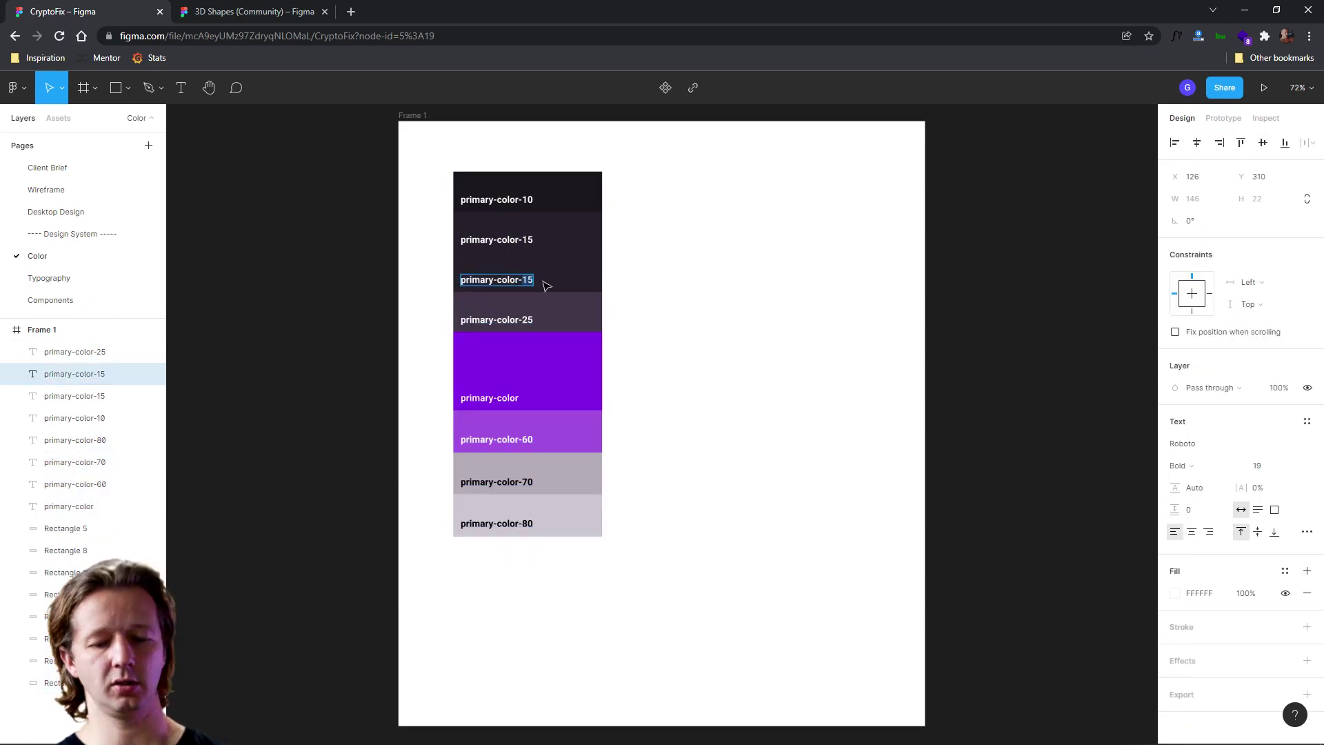
{"action": "type", "text": "20"}
{"action": "key", "text": "Escape"}
{"action": "left_click", "coordinate": [838, 344]}
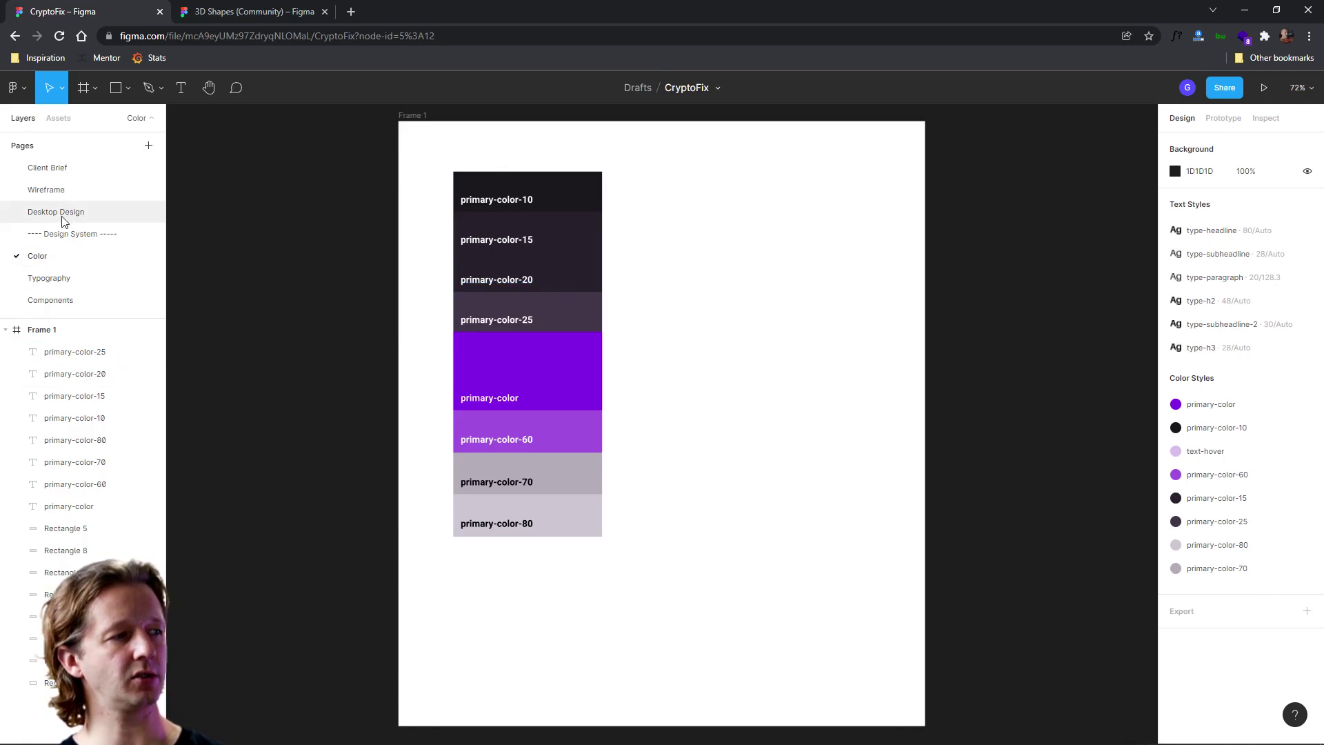
On the Desktop Design page, create a color style named "primary-color-20" from the field rectangle's fill
{"action": "left_click", "coordinate": [104, 213]}
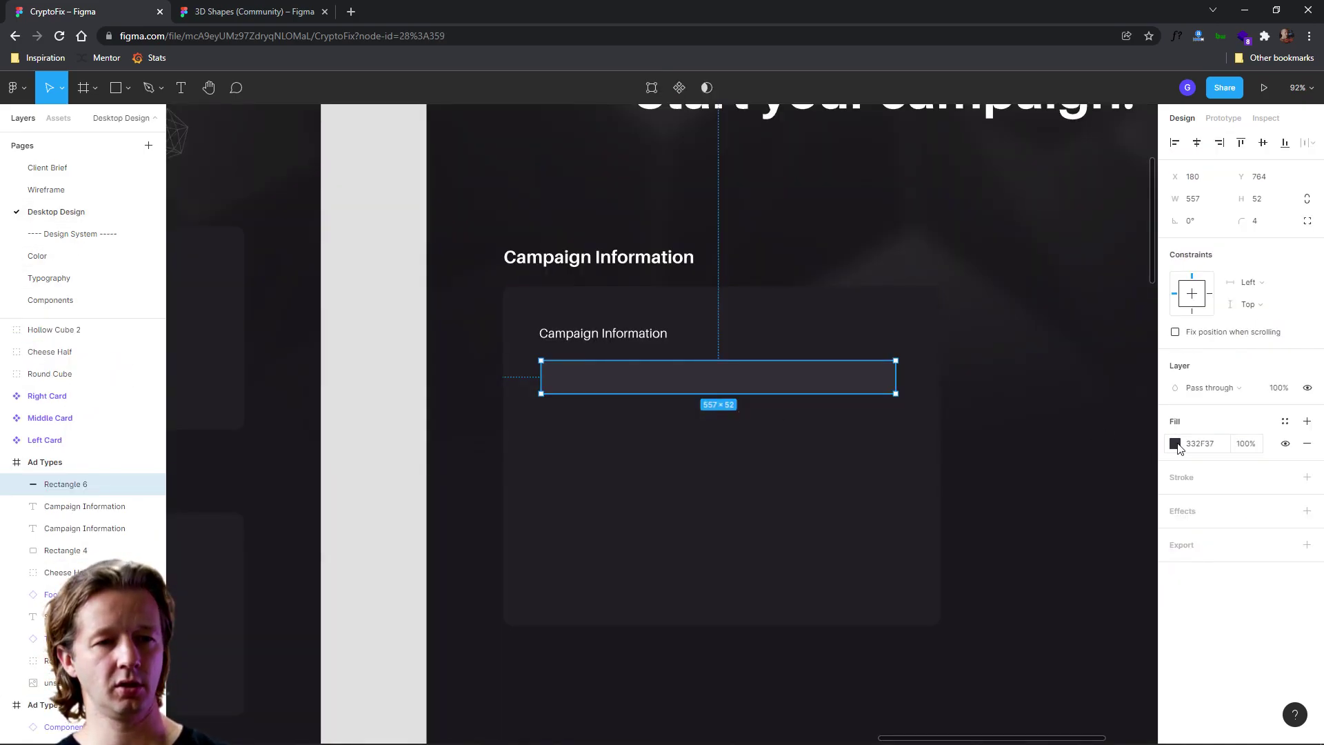
{"action": "left_click", "coordinate": [1308, 421]}
{"action": "left_click", "coordinate": [1308, 443]}
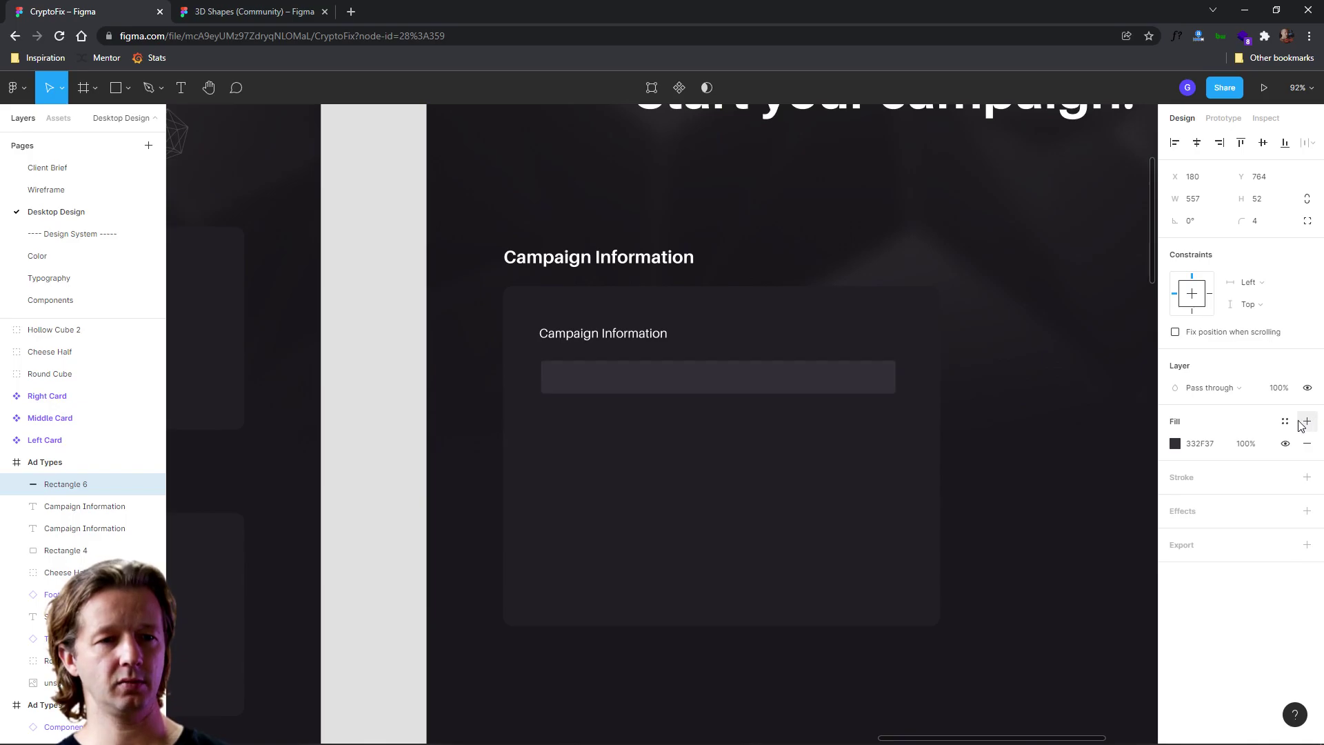
{"action": "left_click", "coordinate": [1286, 421]}
{"action": "left_click", "coordinate": [1302, 447]}
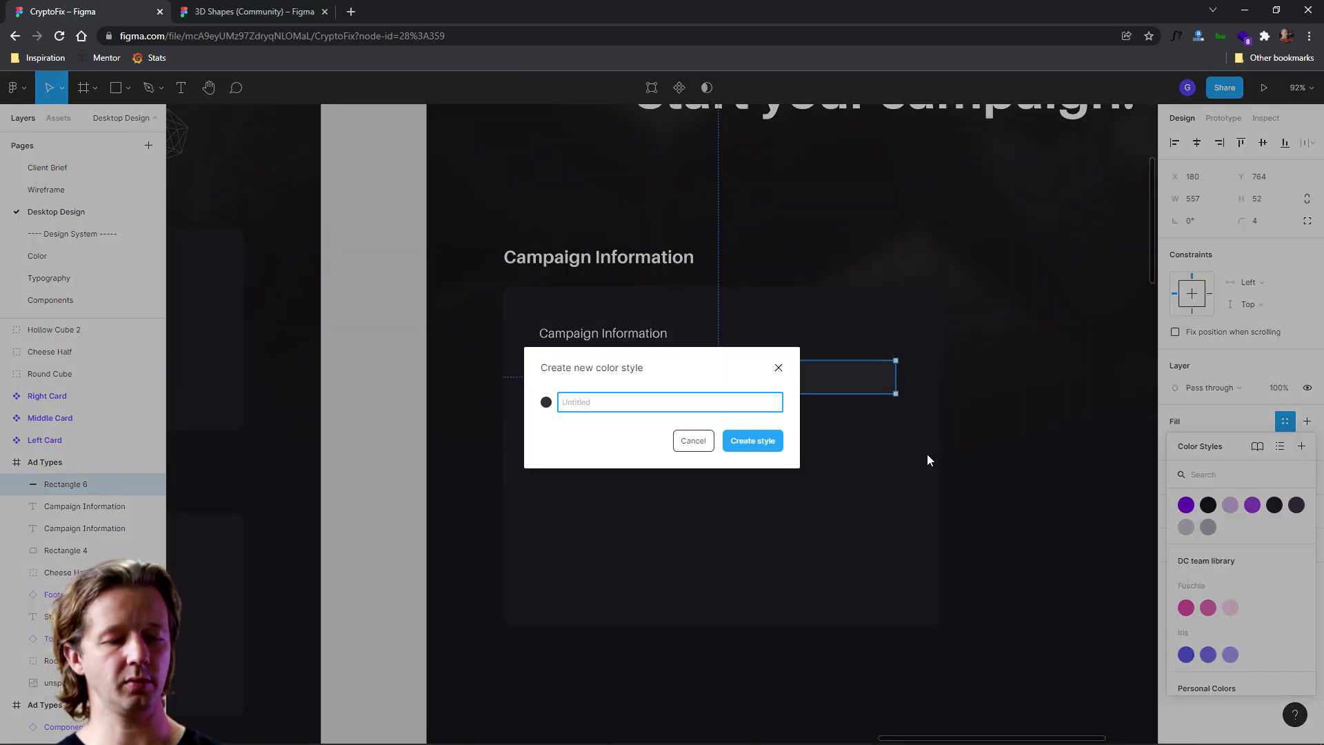
{"action": "type", "text": "primary-color-20"}
{"action": "key", "text": "Return"}
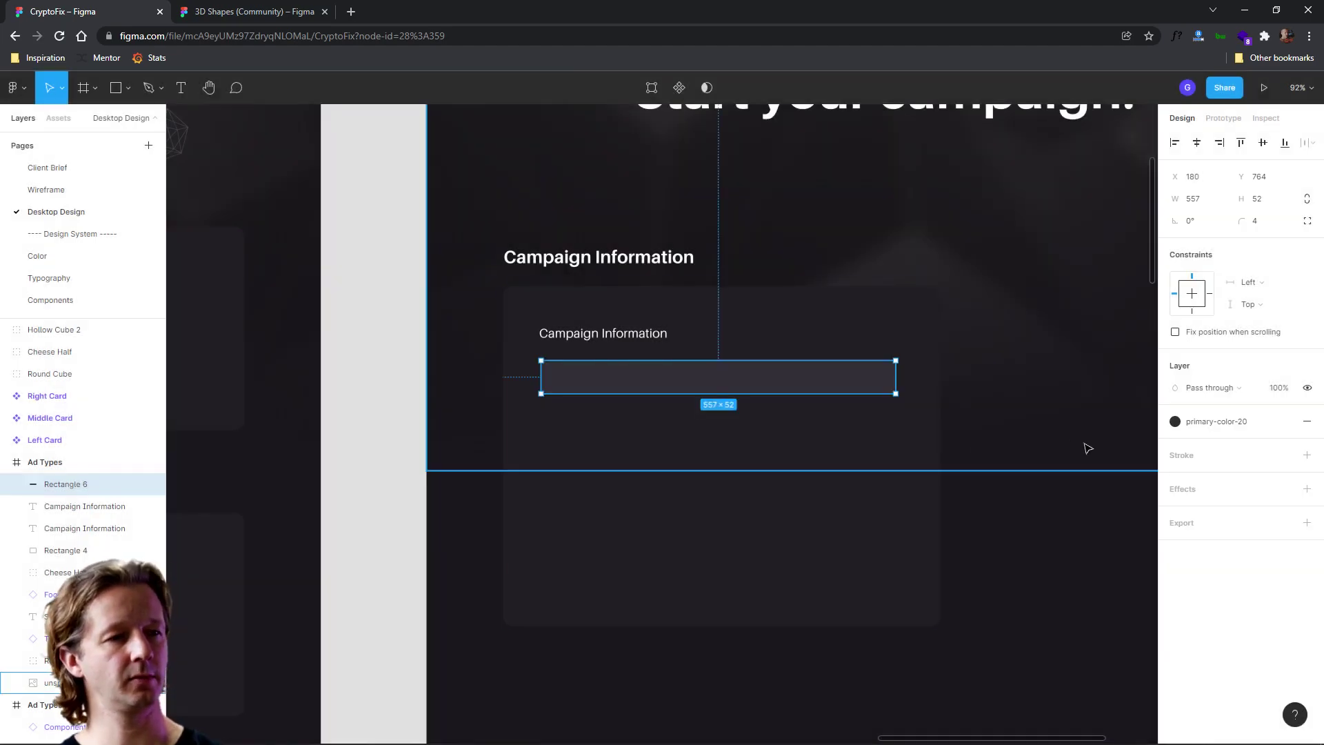
{"action": "left_click", "coordinate": [1089, 449]}
{"action": "left_click", "coordinate": [1000, 544]}
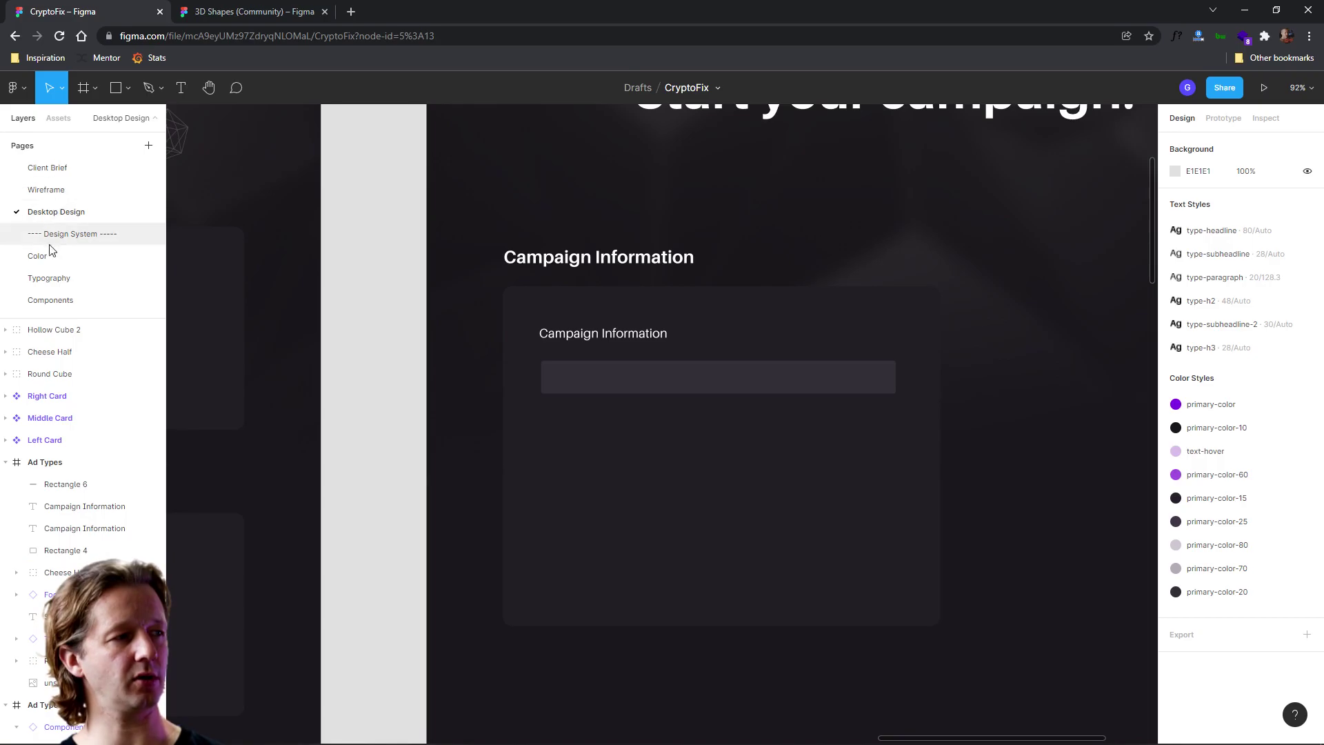
Apply the primary-color-20 style to the swatch labeled primary-color-20 on the Color page
{"action": "left_click", "coordinate": [51, 300]}
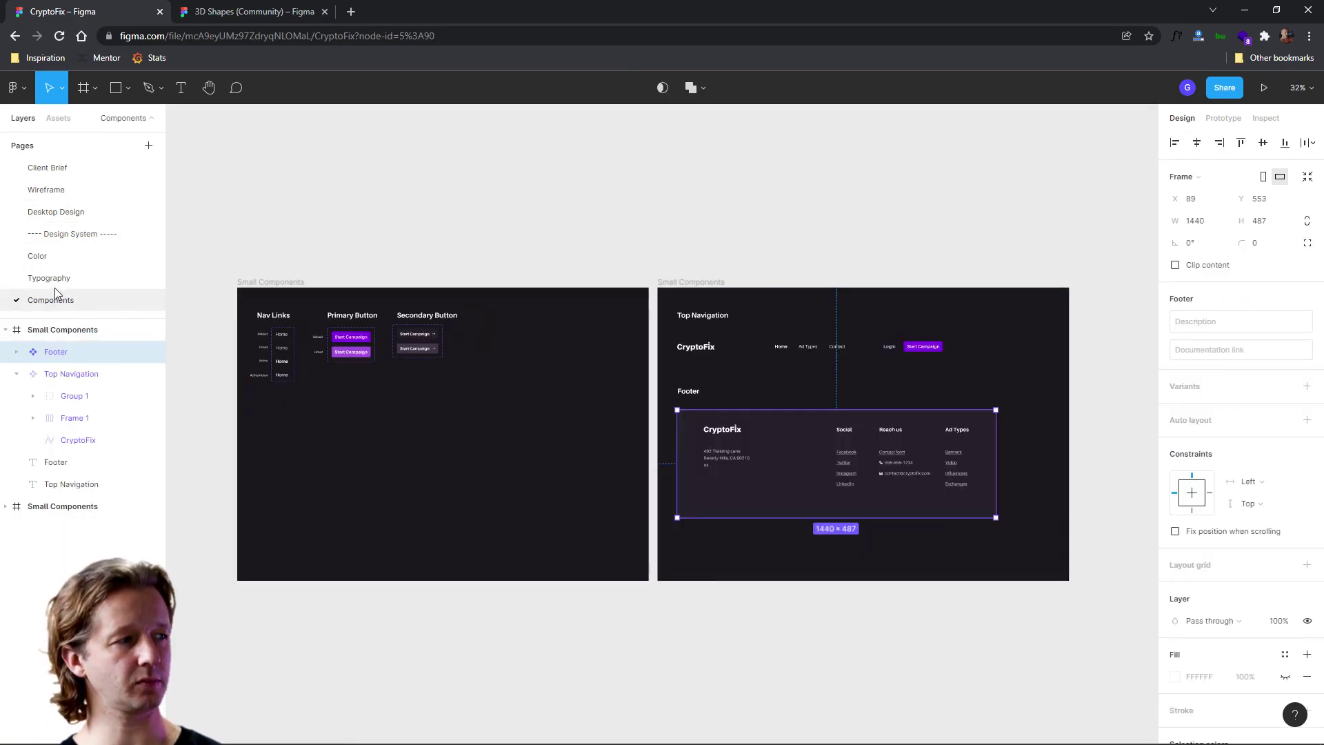
{"action": "left_click", "coordinate": [97, 261]}
{"action": "left_click", "coordinate": [572, 315]}
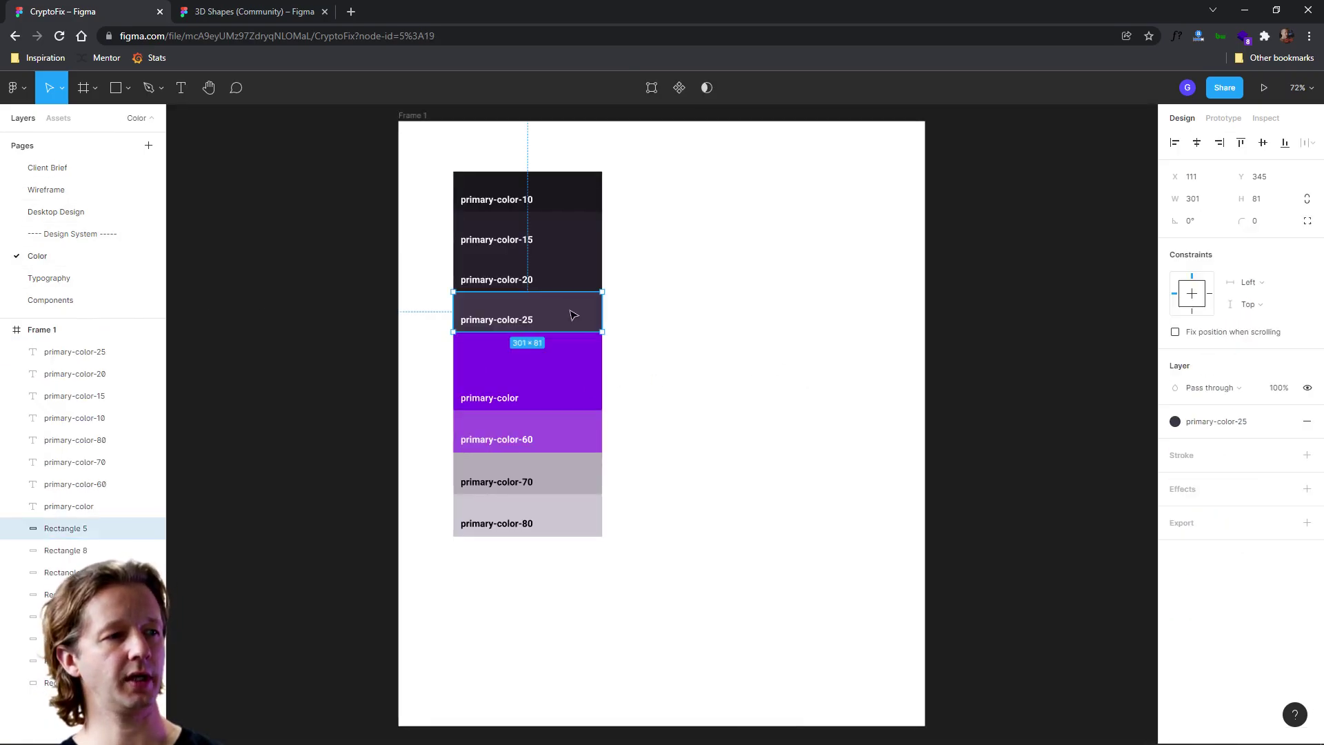
{"action": "left_click", "coordinate": [578, 281]}
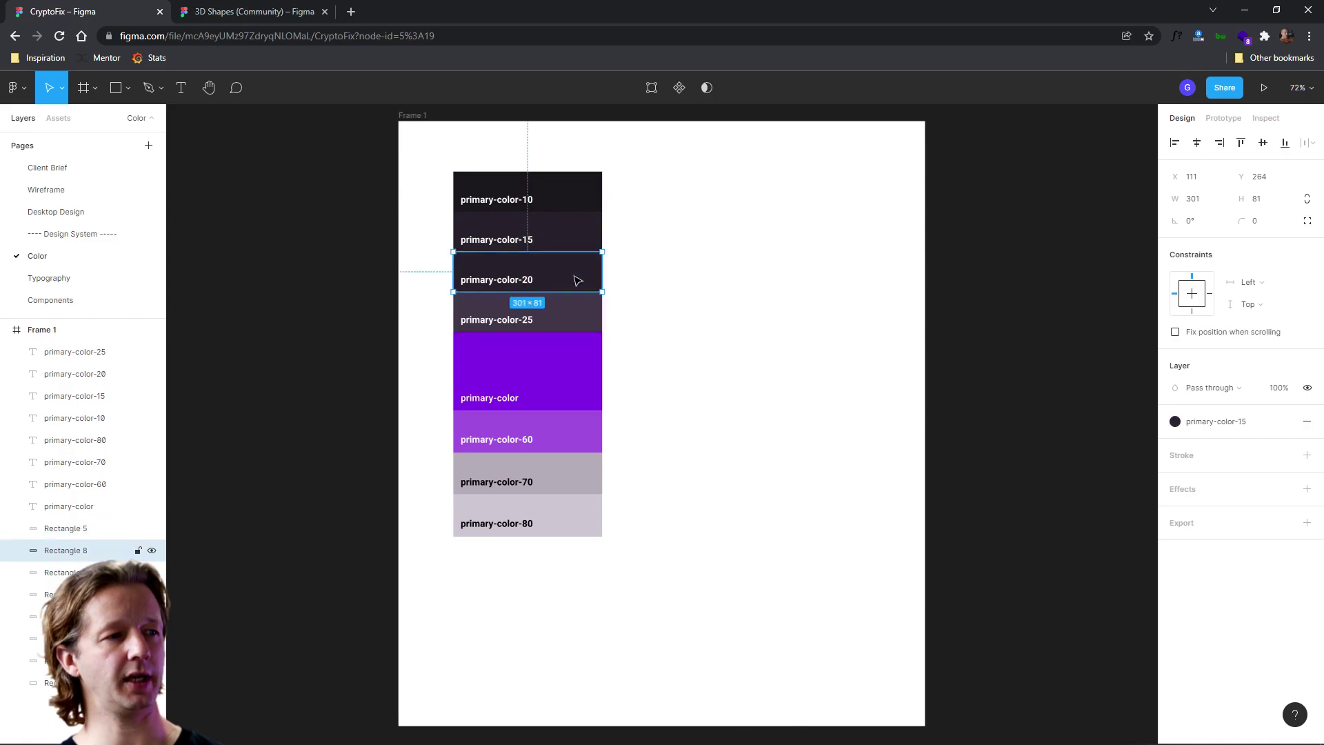
{"action": "left_click", "coordinate": [1188, 421]}
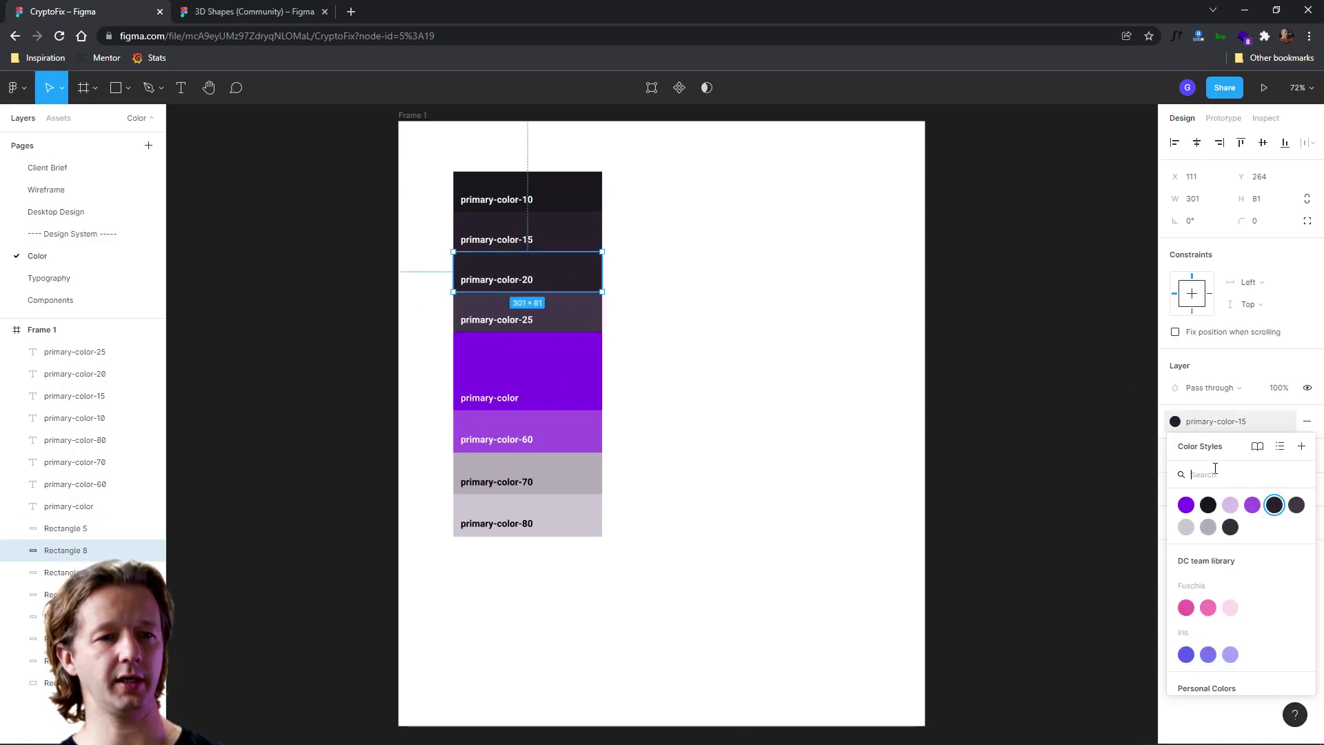
{"action": "left_click", "coordinate": [1231, 527]}
{"action": "left_click", "coordinate": [880, 387]}
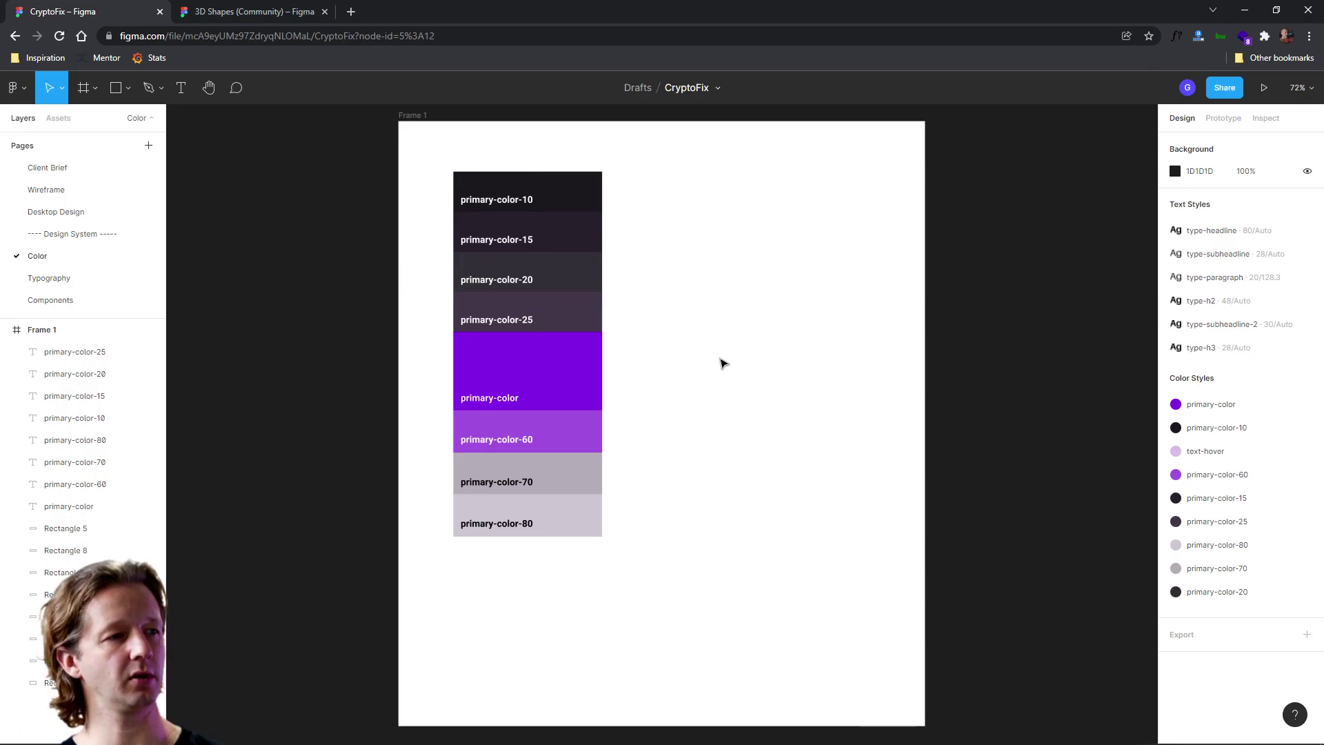
Return to the Desktop Design page and nudge the field rectangle up to Y 760, closer to the text above it
{"action": "left_click", "coordinate": [47, 278]}
{"action": "left_click", "coordinate": [27, 211]}
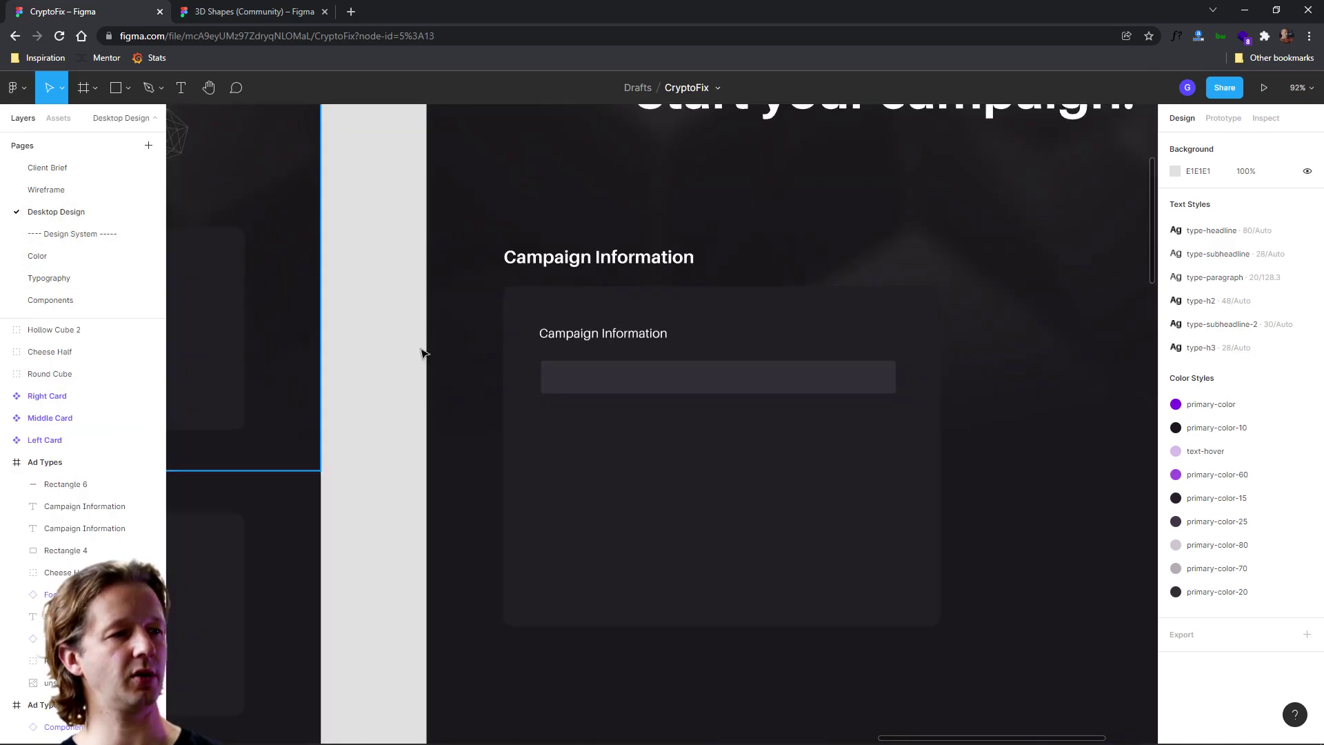
{"action": "left_click", "coordinate": [603, 334]}
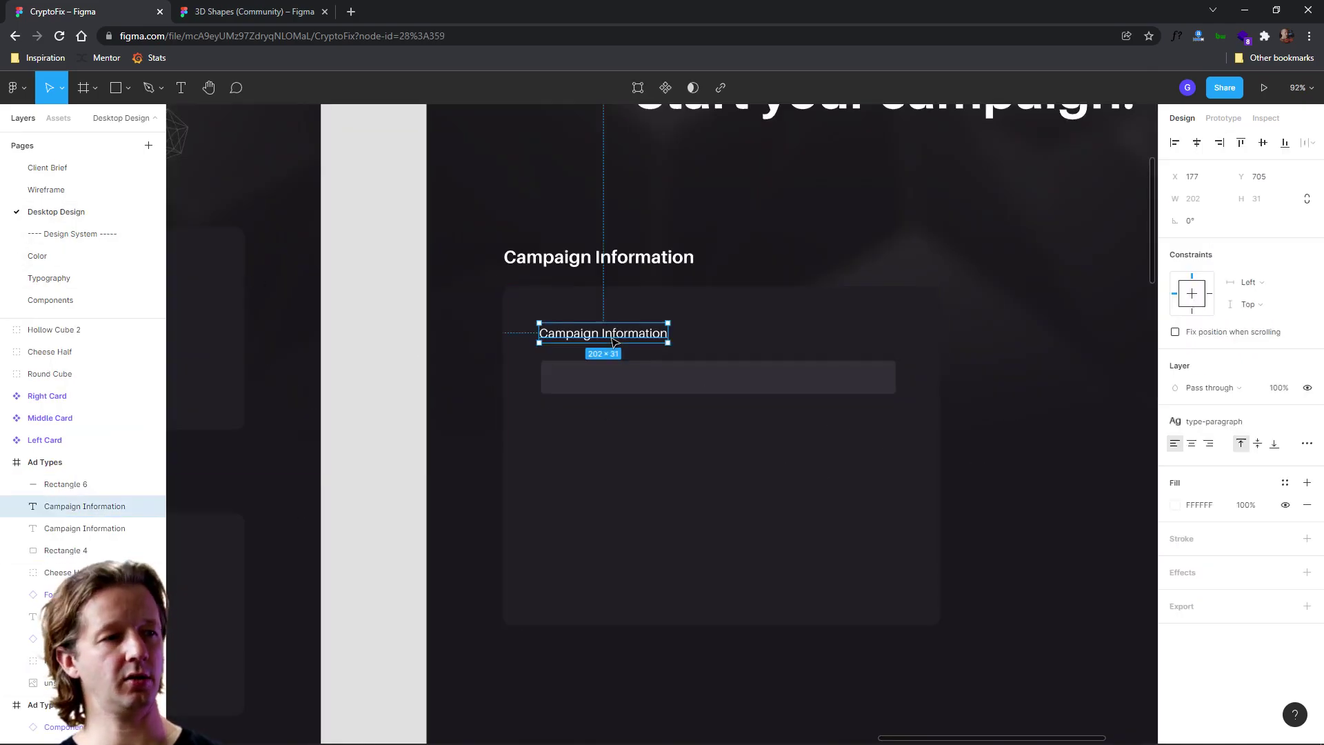
{"action": "left_click", "coordinate": [607, 380]}
{"action": "key", "text": "Up"}
{"action": "key", "text": "Up"}
{"action": "key", "text": "Up"}
{"action": "key", "text": "Up"}
{"action": "key", "text": "Up"}
{"action": "key", "text": "Up"}
{"action": "key", "text": "Up"}
{"action": "key", "text": "Up"}
{"action": "key", "text": "Up"}
{"action": "key", "text": "Up"}
{"action": "key", "text": "Up"}
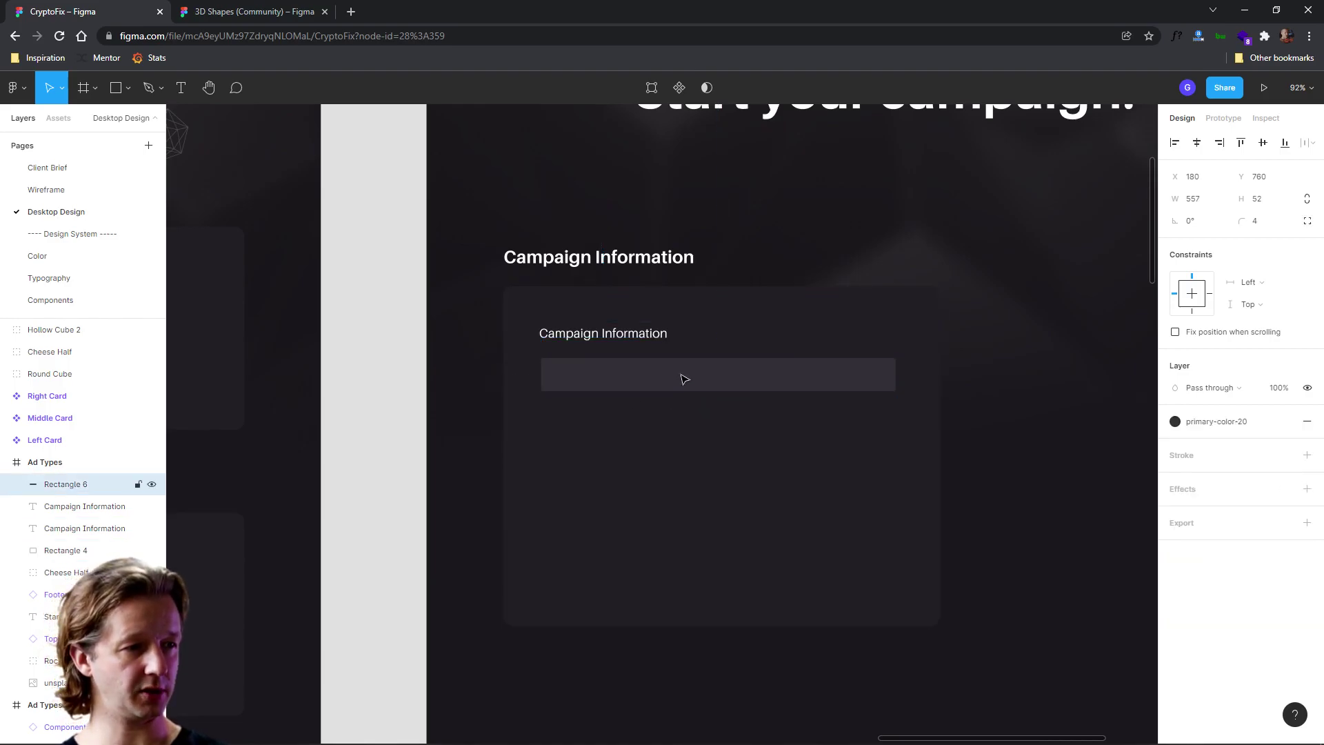
Nudge the field rectangle to X 177, Y 753 so its edge aligns with the label above it
{"action": "scroll", "coordinate": [549, 363], "scroll_direction": "up", "scroll_amount": 5}
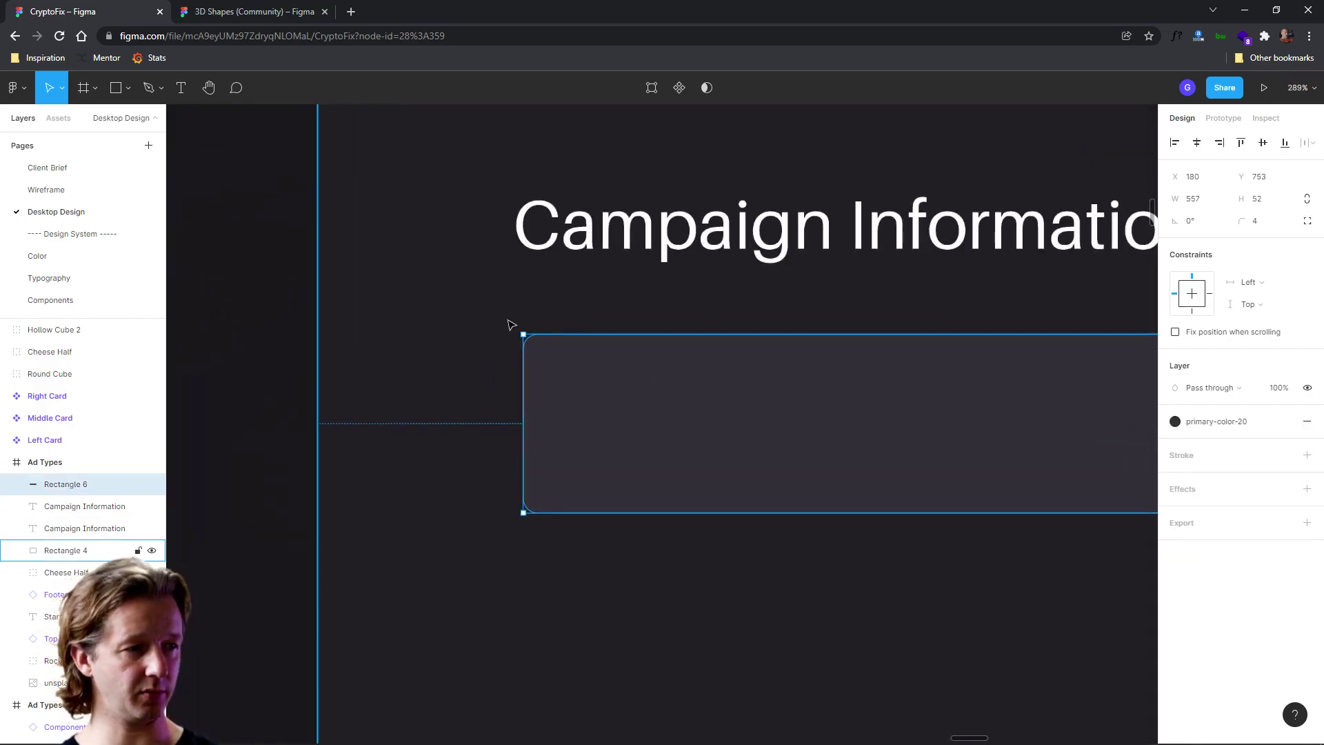
{"action": "key", "text": "Left"}
{"action": "key", "text": "Left"}
{"action": "key", "text": "Left"}
{"action": "scroll", "coordinate": [616, 376], "scroll_direction": "down", "scroll_amount": 6}
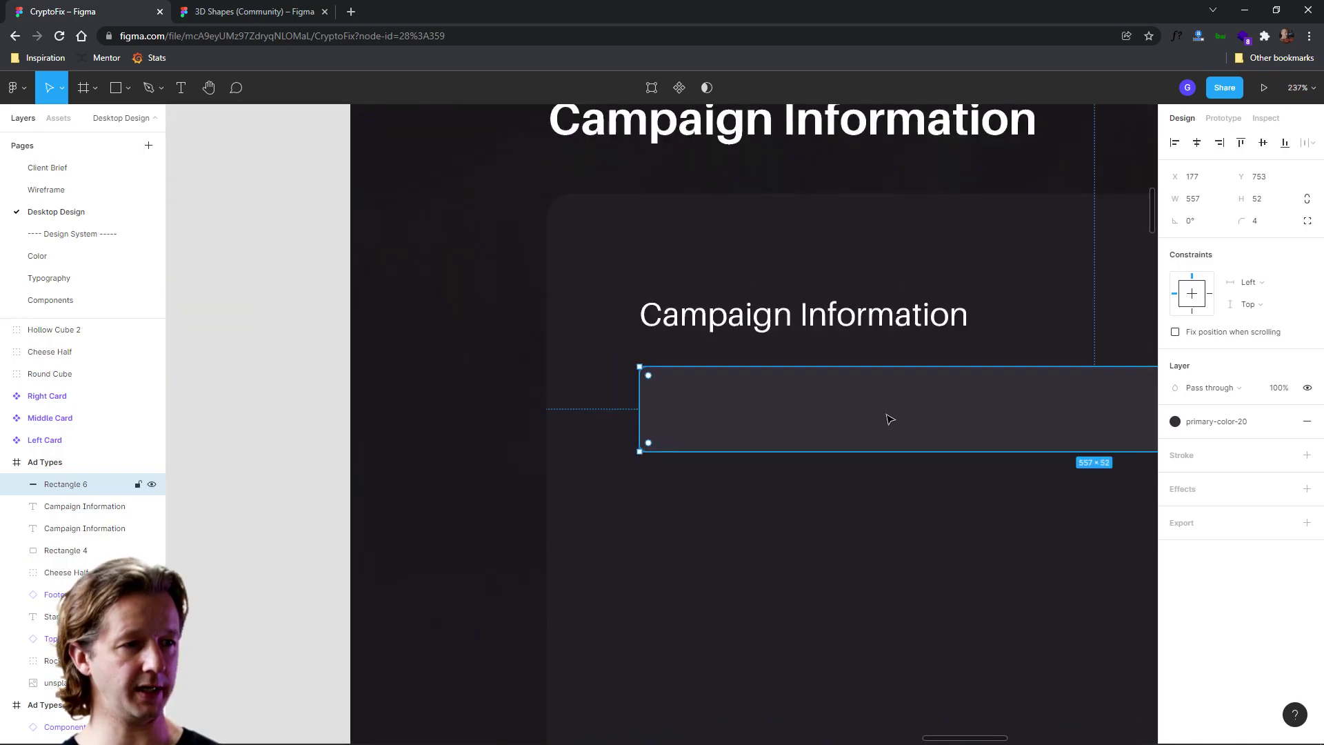
{"action": "scroll", "coordinate": [636, 387], "scroll_direction": "down", "scroll_amount": 3}
Combine the inner Campaign Information label and the field rectangle below it into a component
{"action": "left_click", "coordinate": [633, 389]}
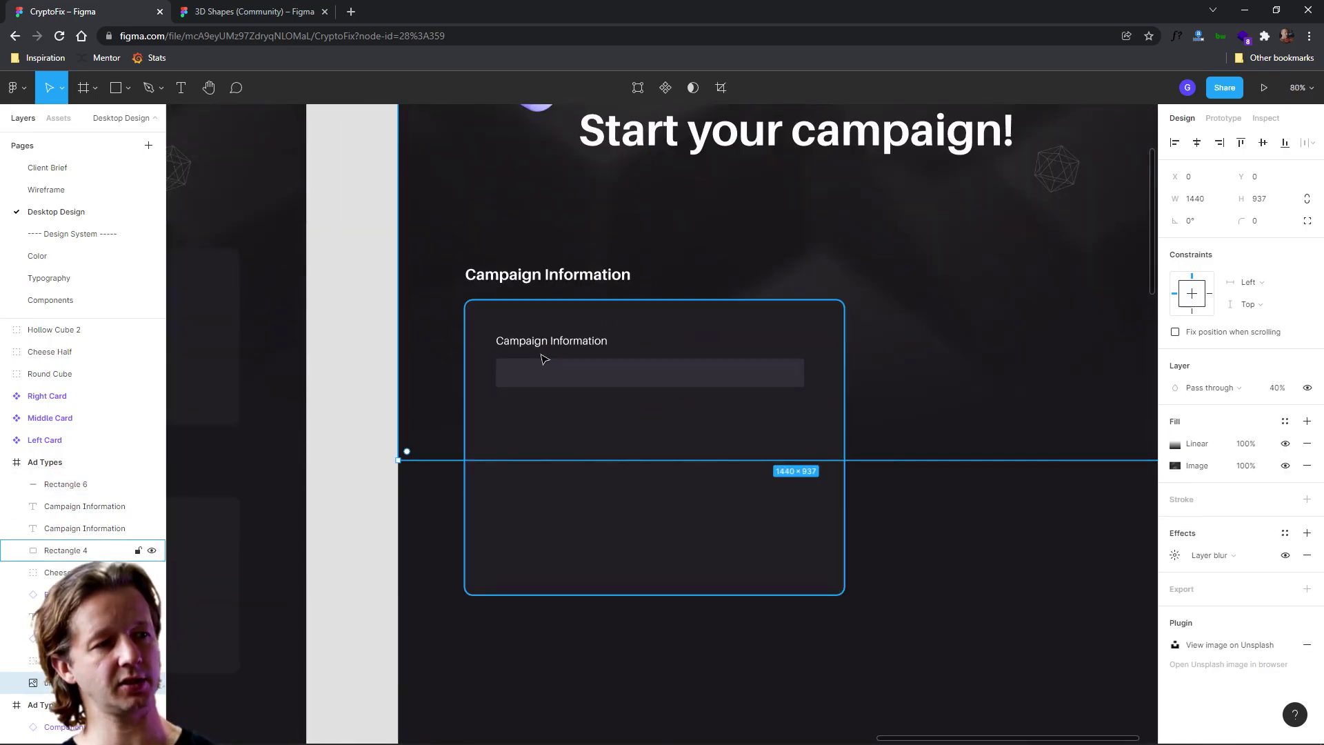
{"action": "left_click", "coordinate": [545, 343]}
{"action": "left_click", "coordinate": [958, 464]}
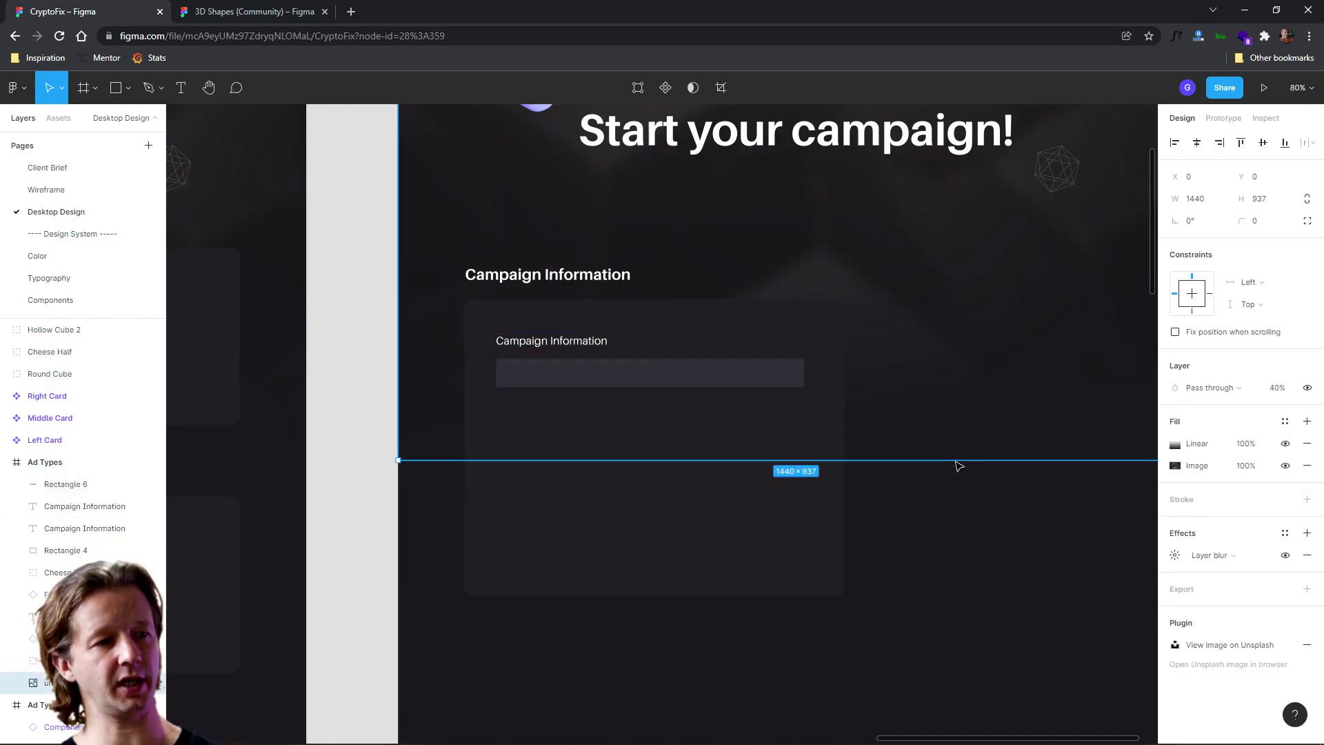
{"action": "left_click", "coordinate": [987, 561]}
{"action": "left_click", "coordinate": [567, 343]}
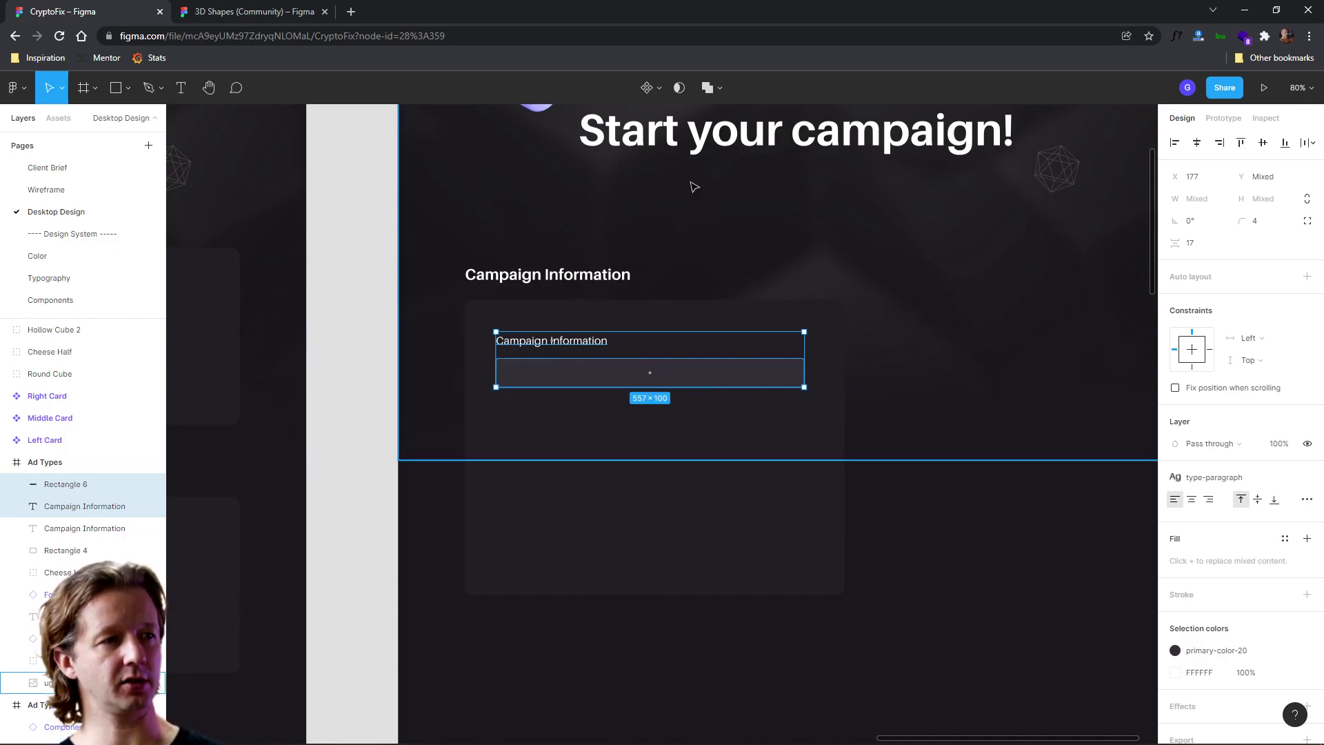
{"action": "left_click", "coordinate": [649, 88]}
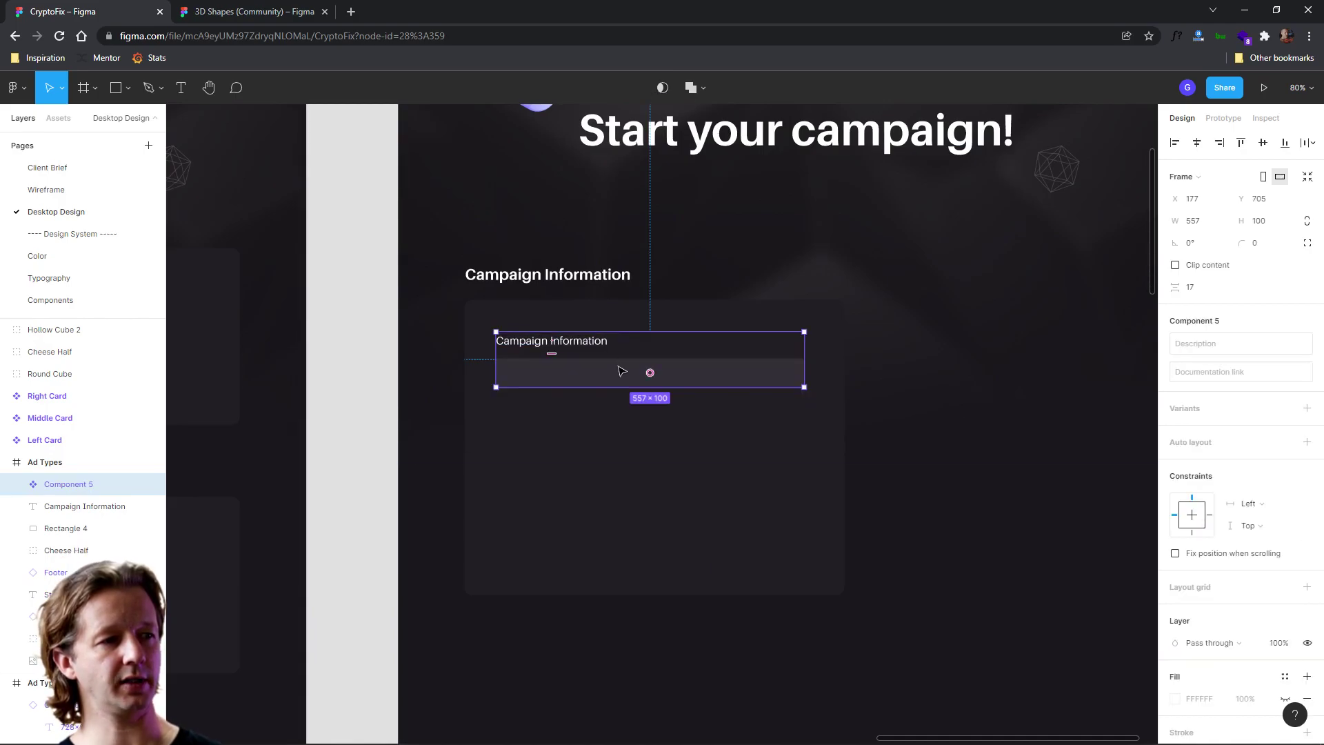
Remove the new label-and-field component from the campaign card, keeping the card's background rectangle
{"action": "key", "text": "ctrl+z"}
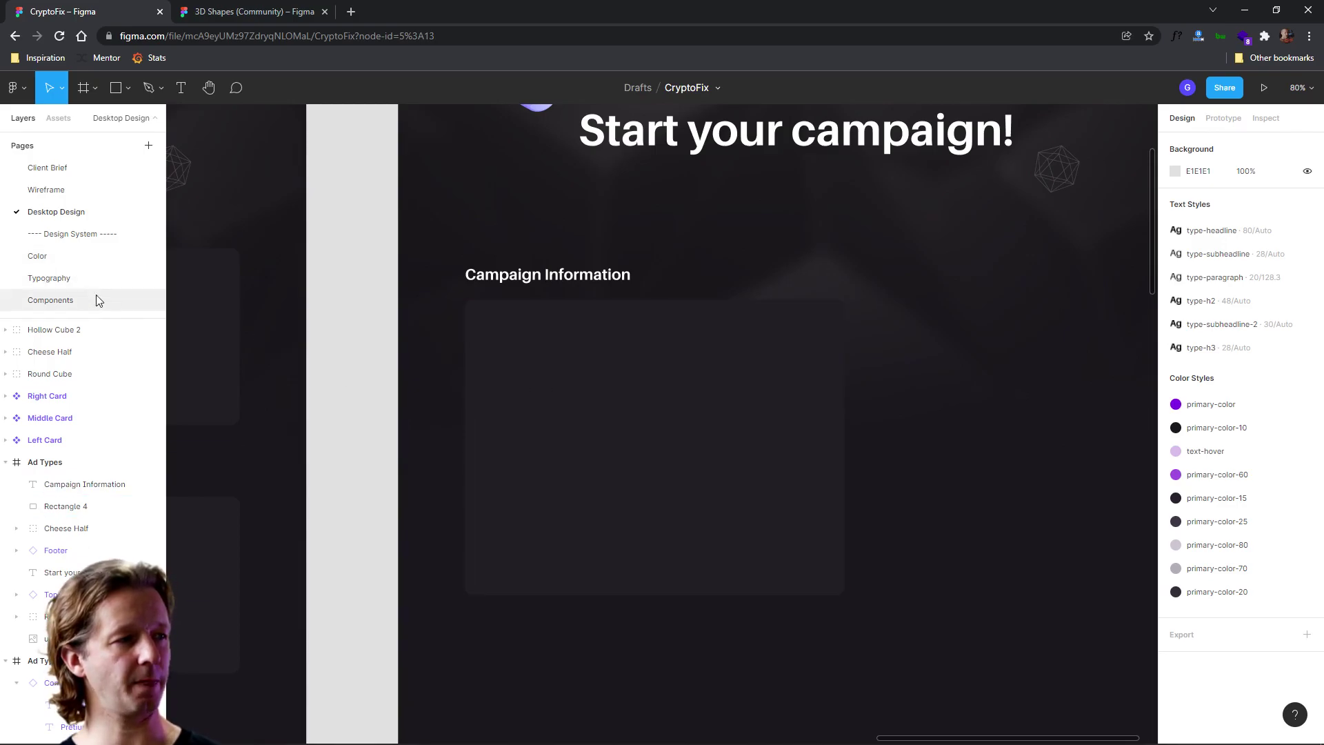
{"action": "key", "text": "ctrl+shift+z"}
{"action": "left_click", "coordinate": [650, 498], "text": "shift"}
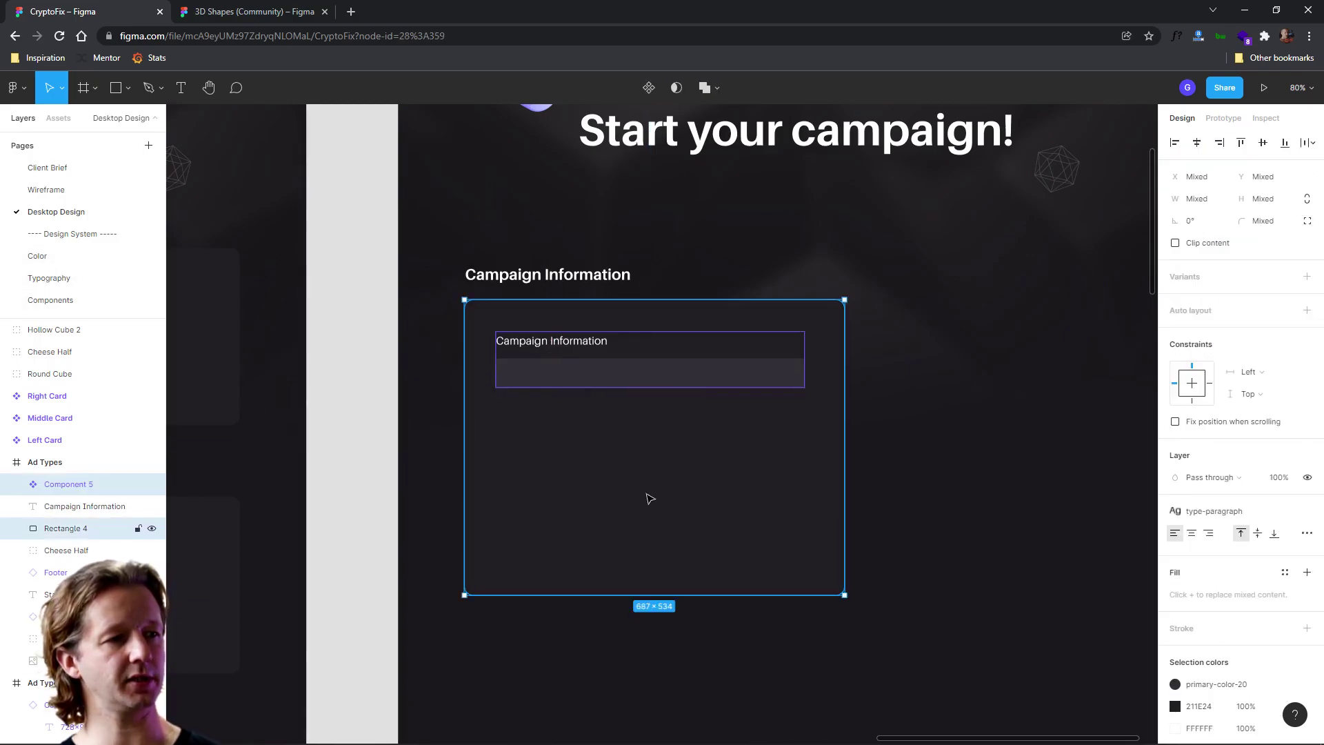
{"action": "left_click", "coordinate": [541, 376]}
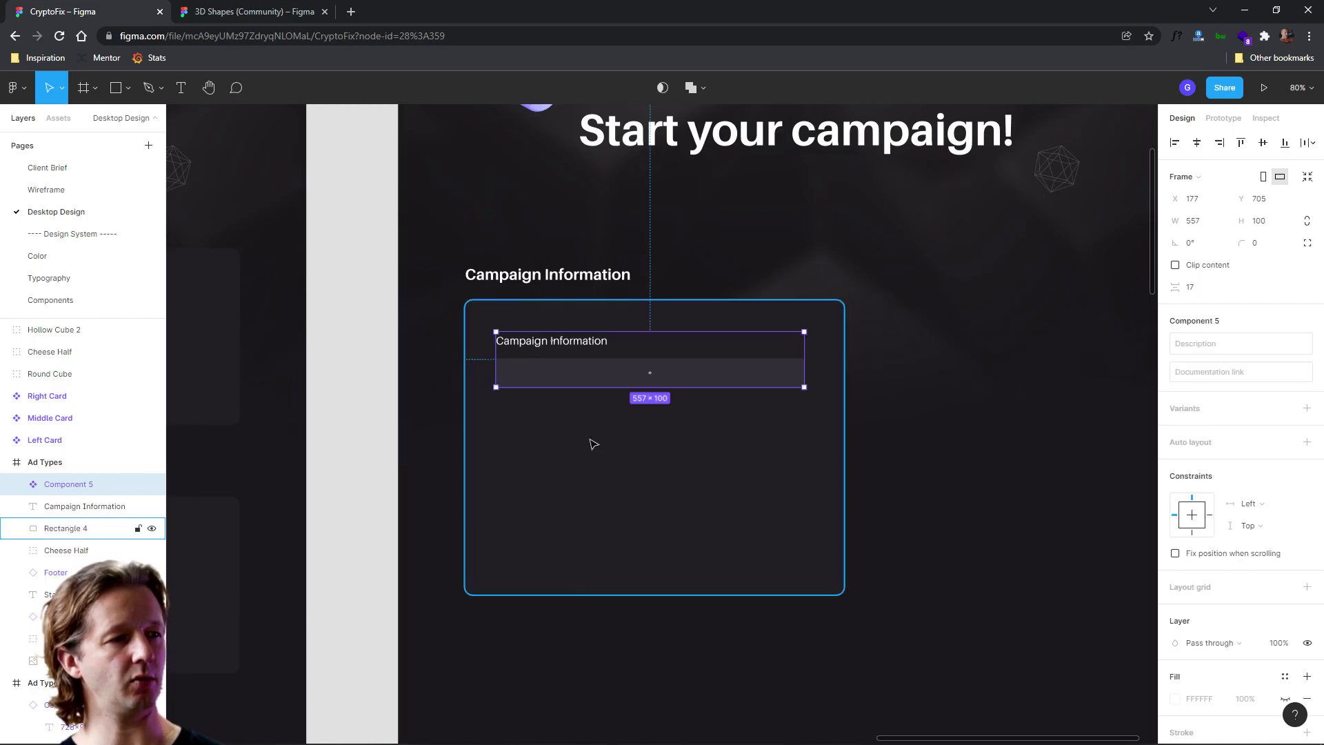
{"action": "key", "text": "Delete"}
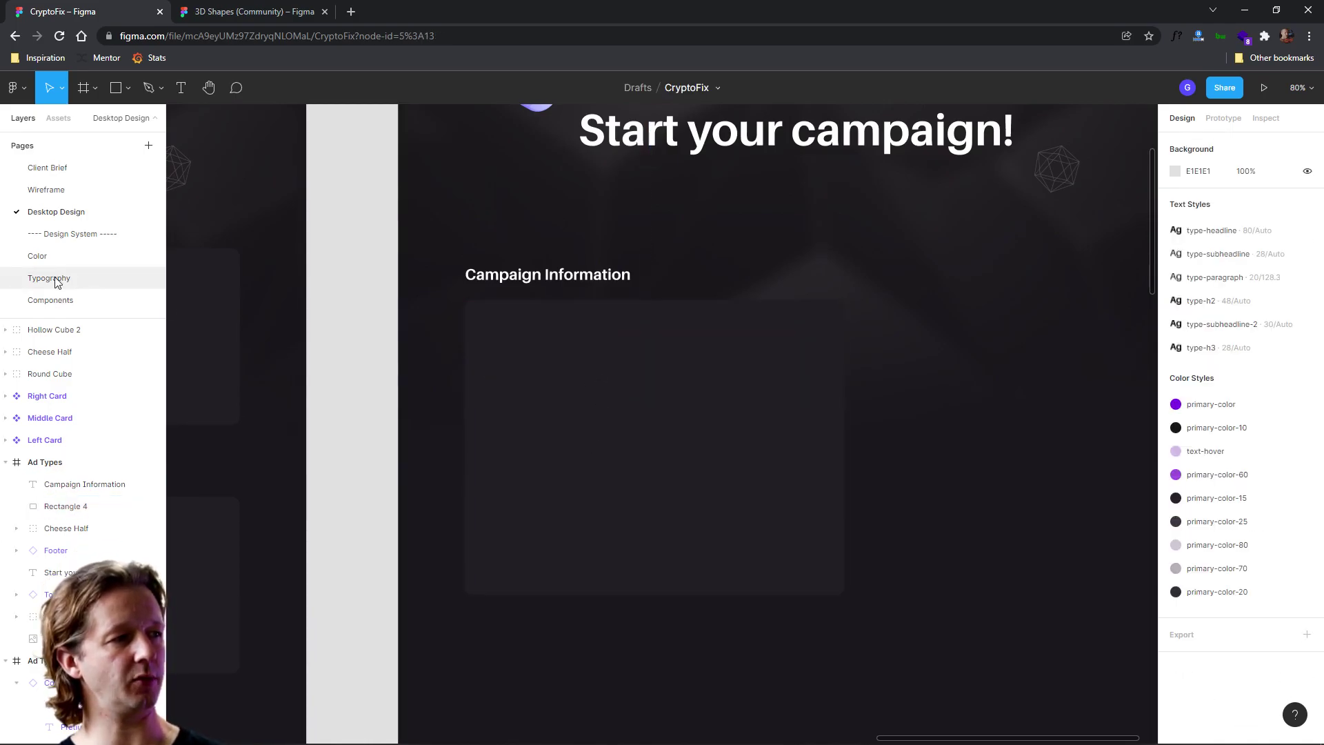
On the Components page, duplicate the frame holding the top navigation and footer alongside it and rename the copy "Form elements"
{"action": "left_click", "coordinate": [51, 298]}
{"action": "scroll", "coordinate": [762, 422], "scroll_direction": "down", "scroll_amount": 1}
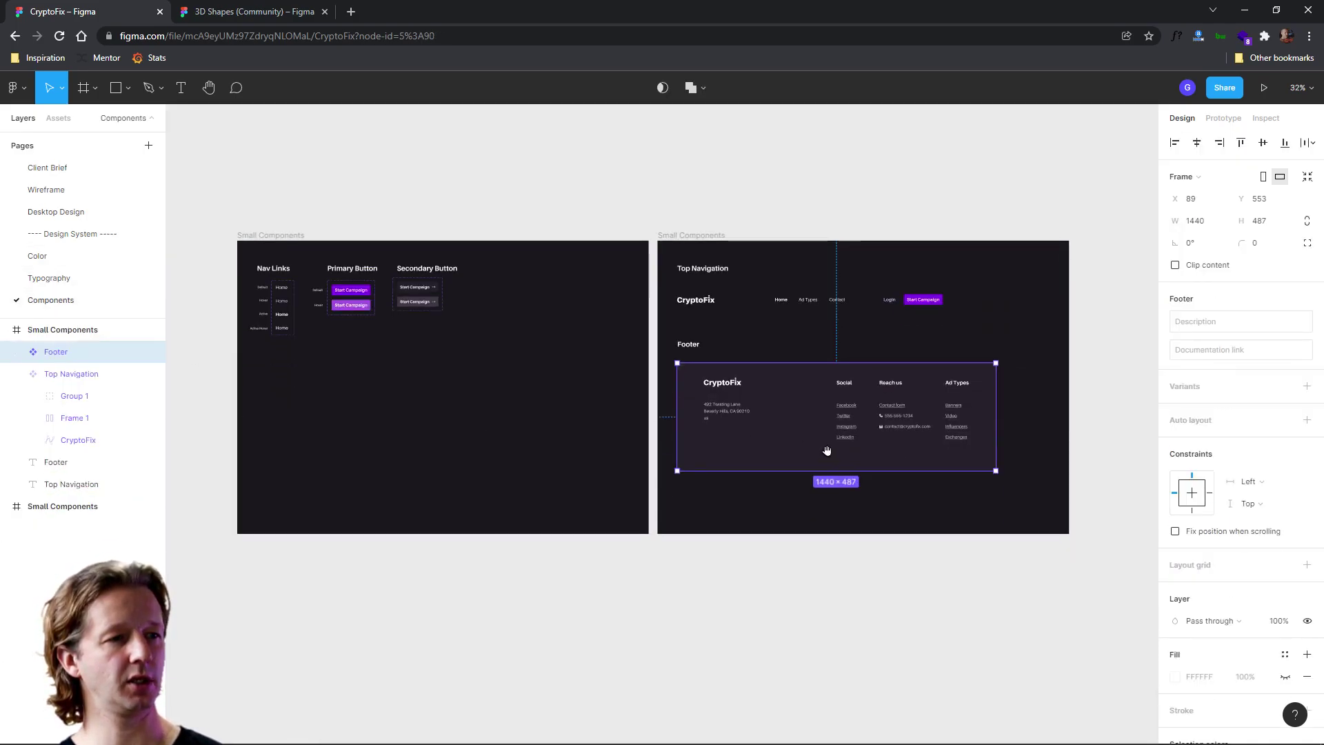
{"action": "scroll", "coordinate": [814, 483], "scroll_direction": "down", "scroll_amount": 3}
{"action": "scroll", "coordinate": [407, 334], "scroll_direction": "right", "scroll_amount": 5}
{"action": "left_click", "coordinate": [387, 303]}
{"action": "left_click_drag", "start_coordinate": [375, 304], "coordinate": [690, 306], "text": "alt"}
{"action": "double_click", "coordinate": [690, 302]}
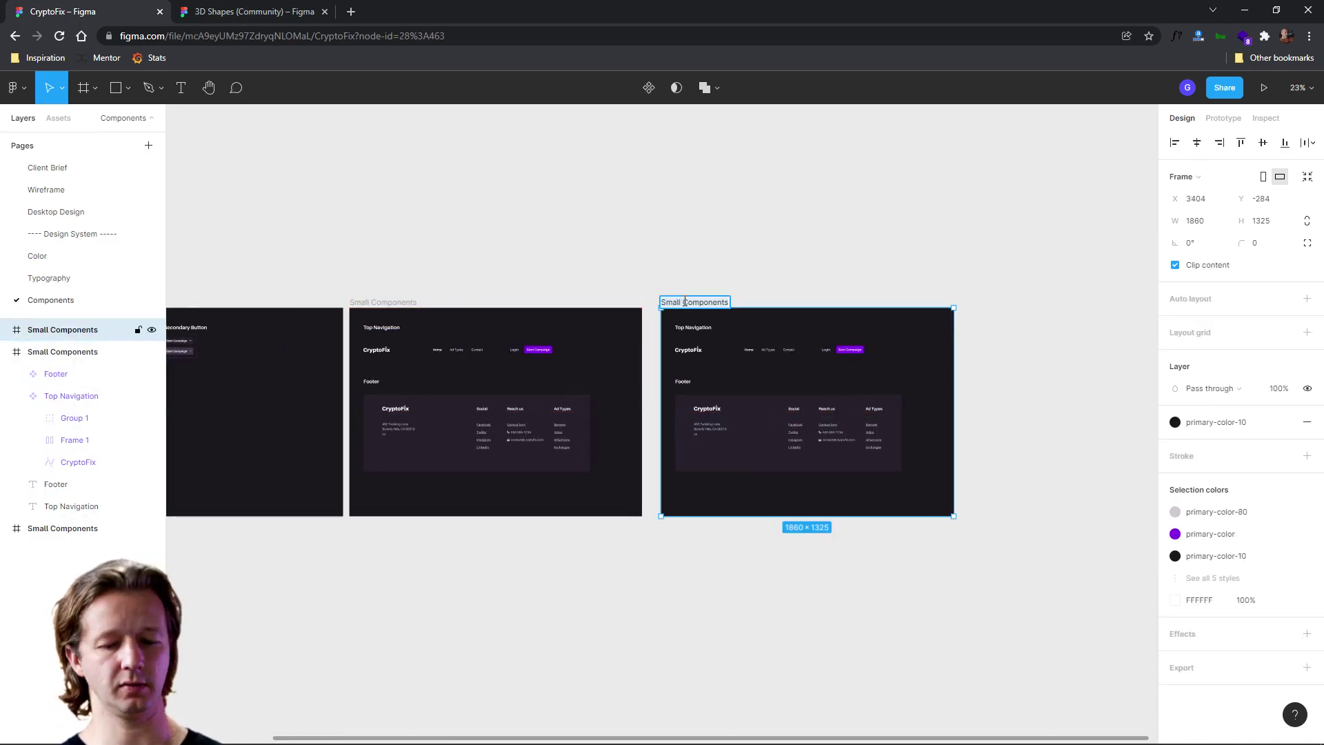
{"action": "type", "text": "Form g"}
{"action": "type", "text": "lement"}
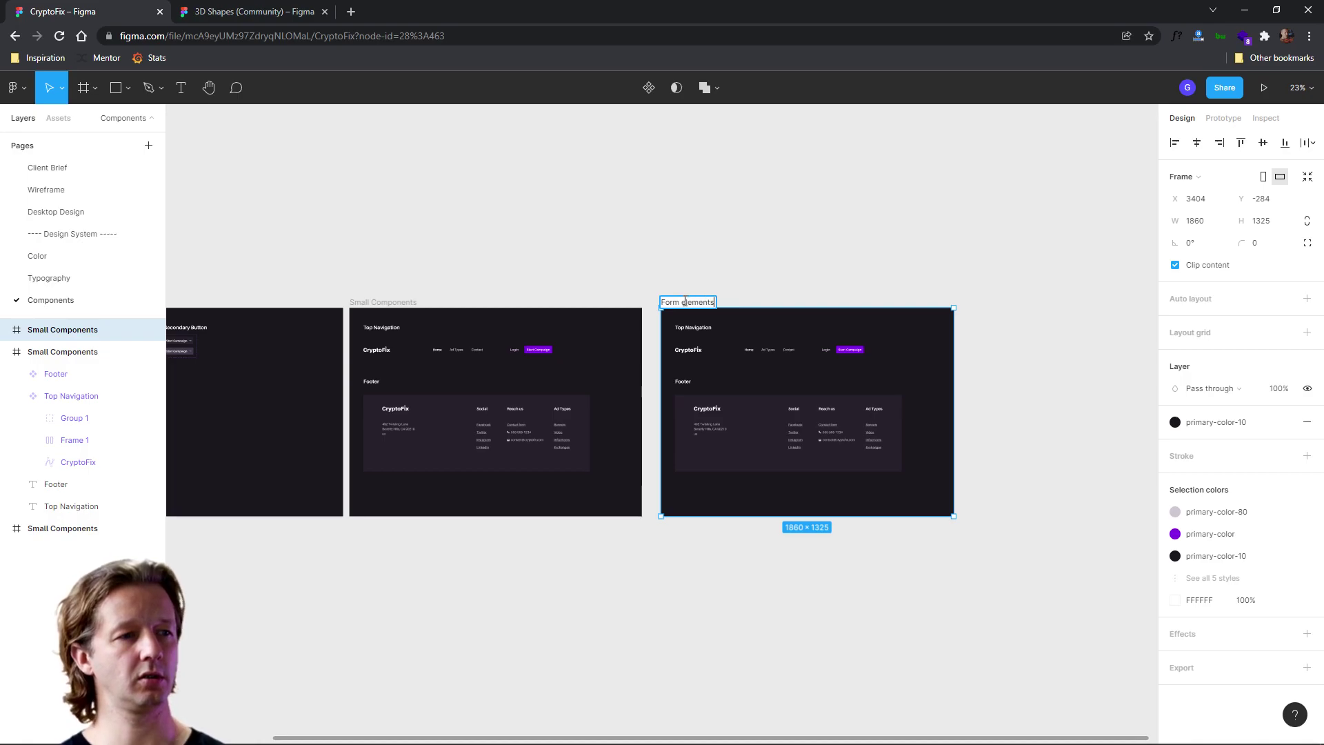
{"action": "type", "text": "s"}
{"action": "left_click", "coordinate": [724, 280]}
Change the Top Navigation heading in the Form elements frame to "Text fields"
{"action": "scroll", "coordinate": [896, 381], "scroll_direction": "up", "scroll_amount": 5}
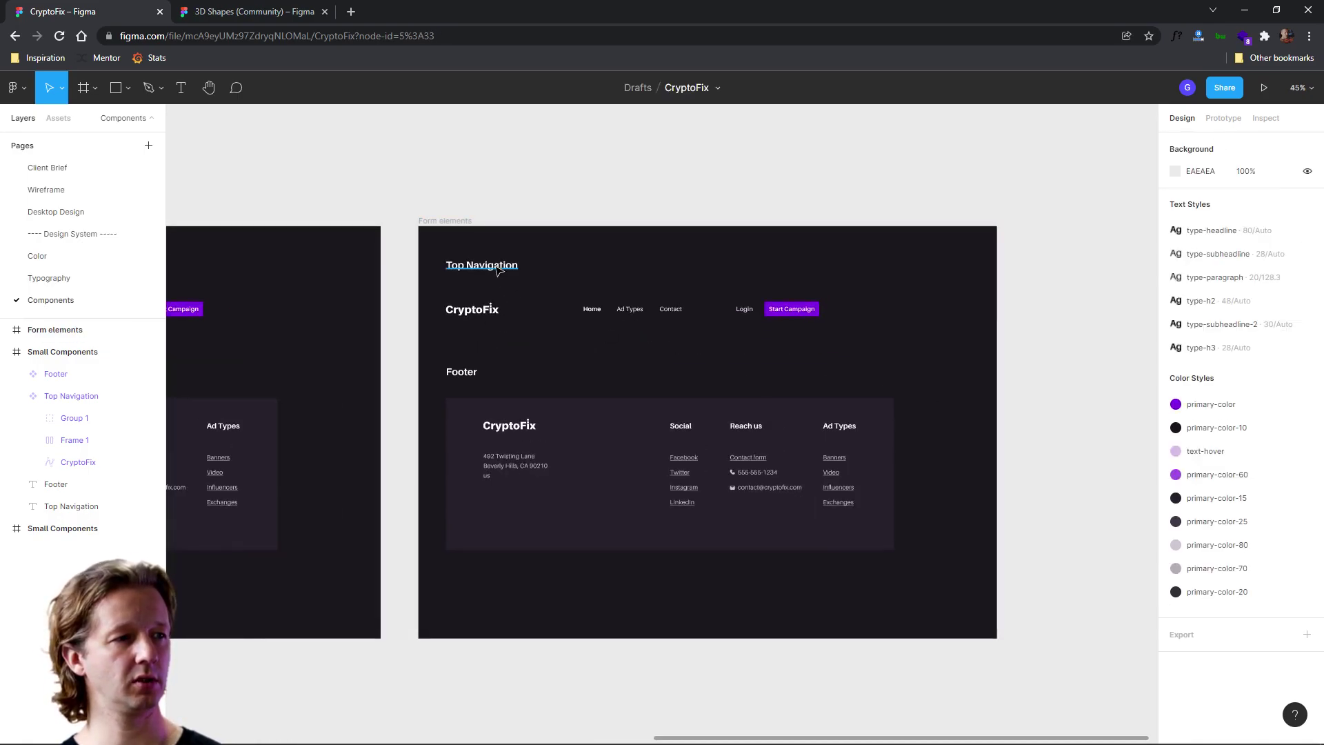
{"action": "double_click", "coordinate": [499, 270]}
{"action": "type", "text": "Forl"}
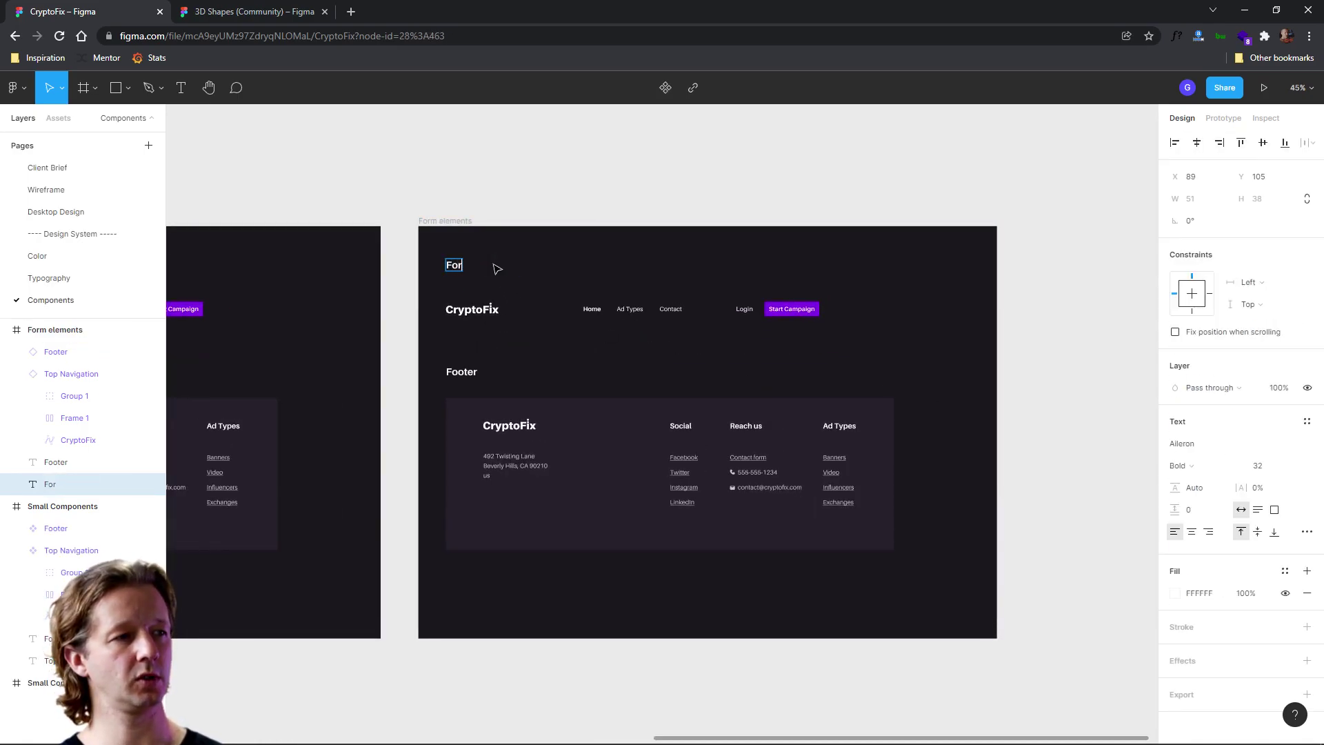
{"action": "key", "text": "BackSpace"}
{"action": "type", "text": "Text fields"}
{"action": "key", "text": "Escape"}
{"action": "left_click", "coordinate": [474, 233]}
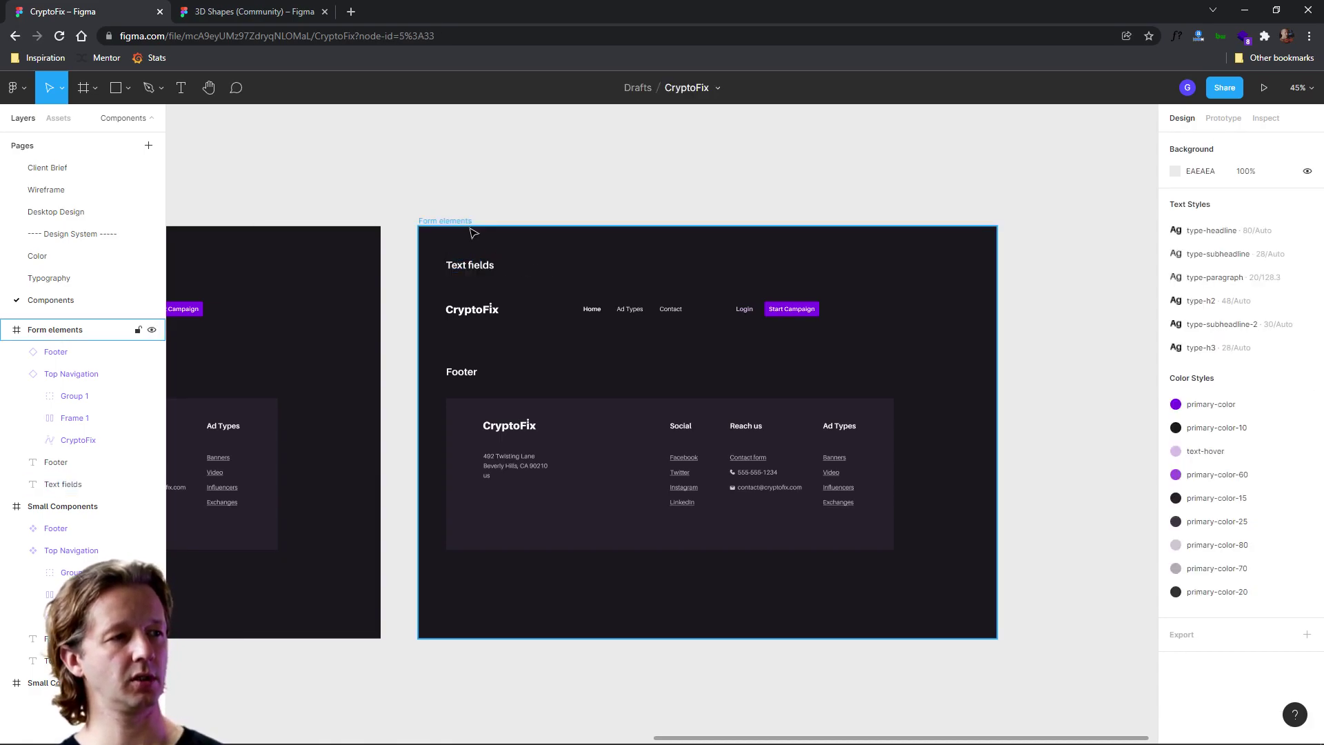
Delete the footer, its heading and the top navigation from the Form elements frame
{"action": "left_click", "coordinate": [775, 402]}
{"action": "key", "text": "Delete"}
{"action": "left_click", "coordinate": [462, 373]}
{"action": "key", "text": "Delete"}
{"action": "left_click", "coordinate": [498, 311]}
{"action": "key", "text": "Delete"}
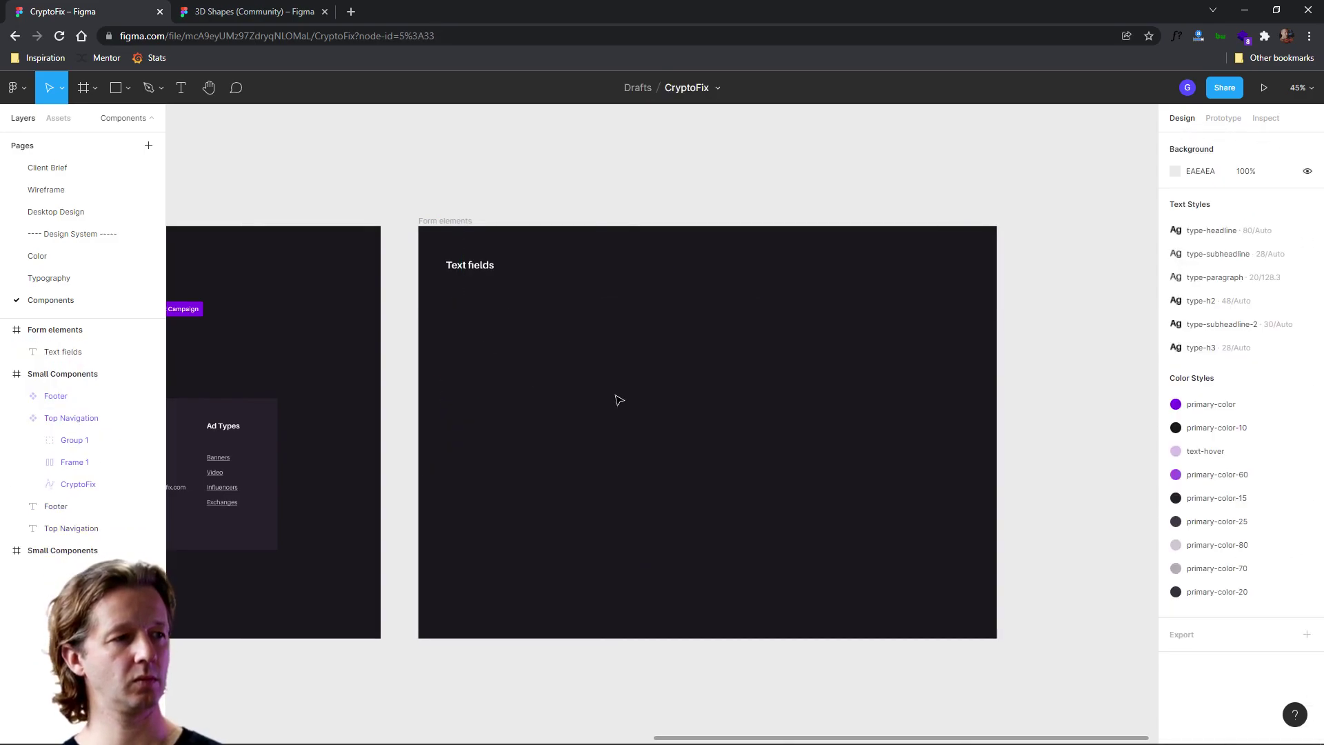
{"action": "left_click", "coordinate": [454, 221]}
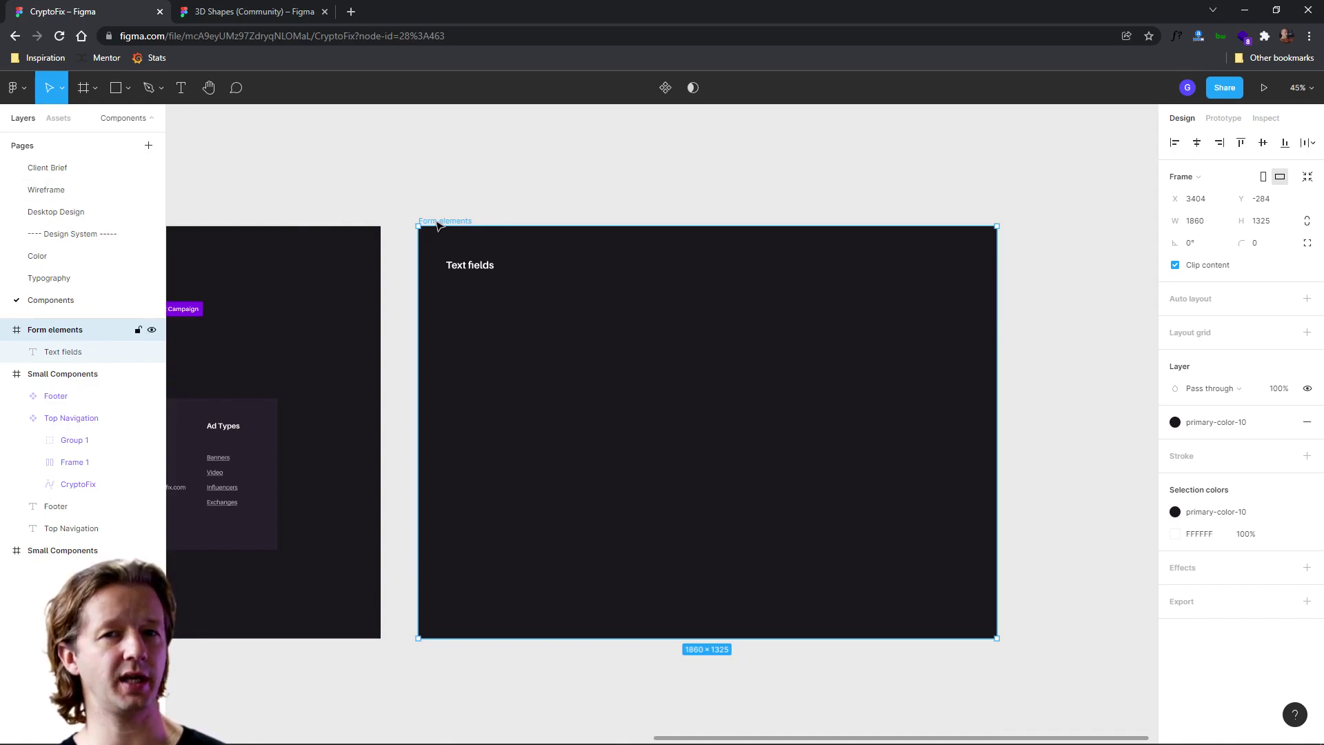
On the Desktop Design page, compare the fills of the campaign card, the Banners card and the exchange table background
{"action": "left_click", "coordinate": [45, 214]}
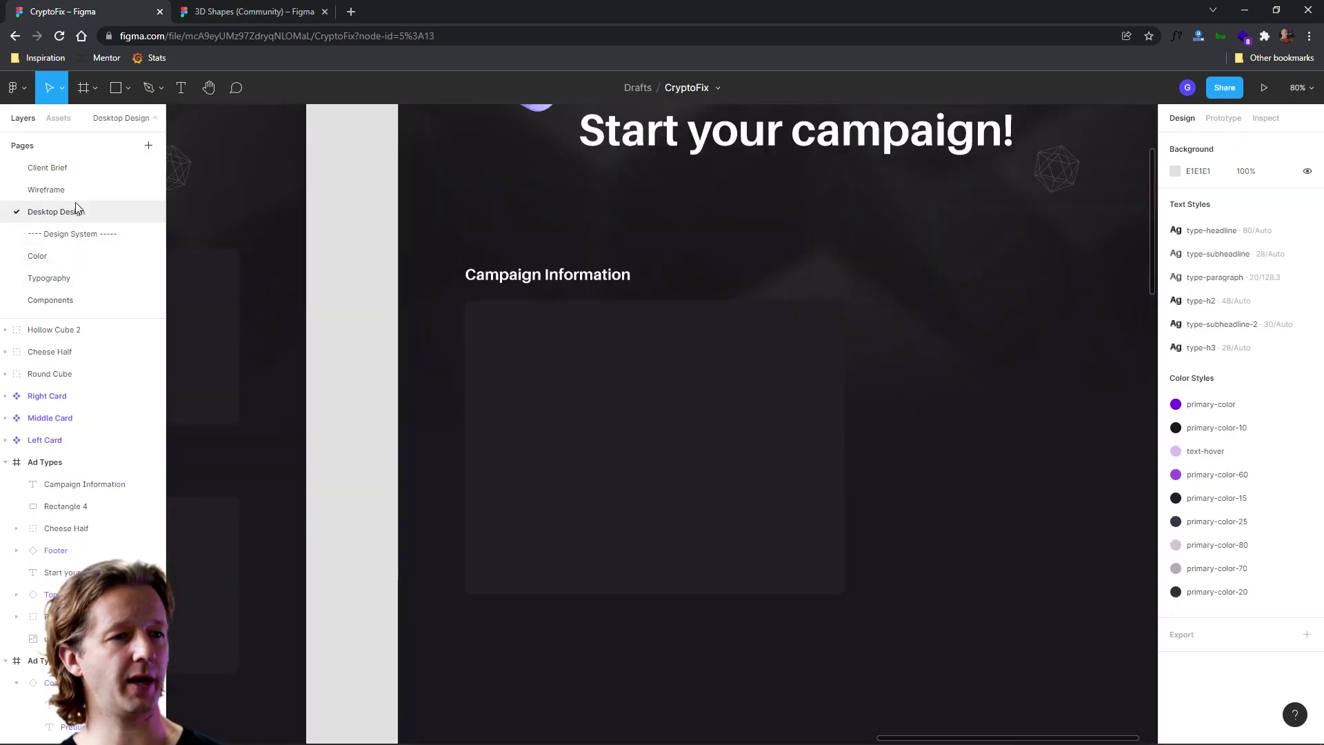
{"action": "left_click", "coordinate": [655, 349]}
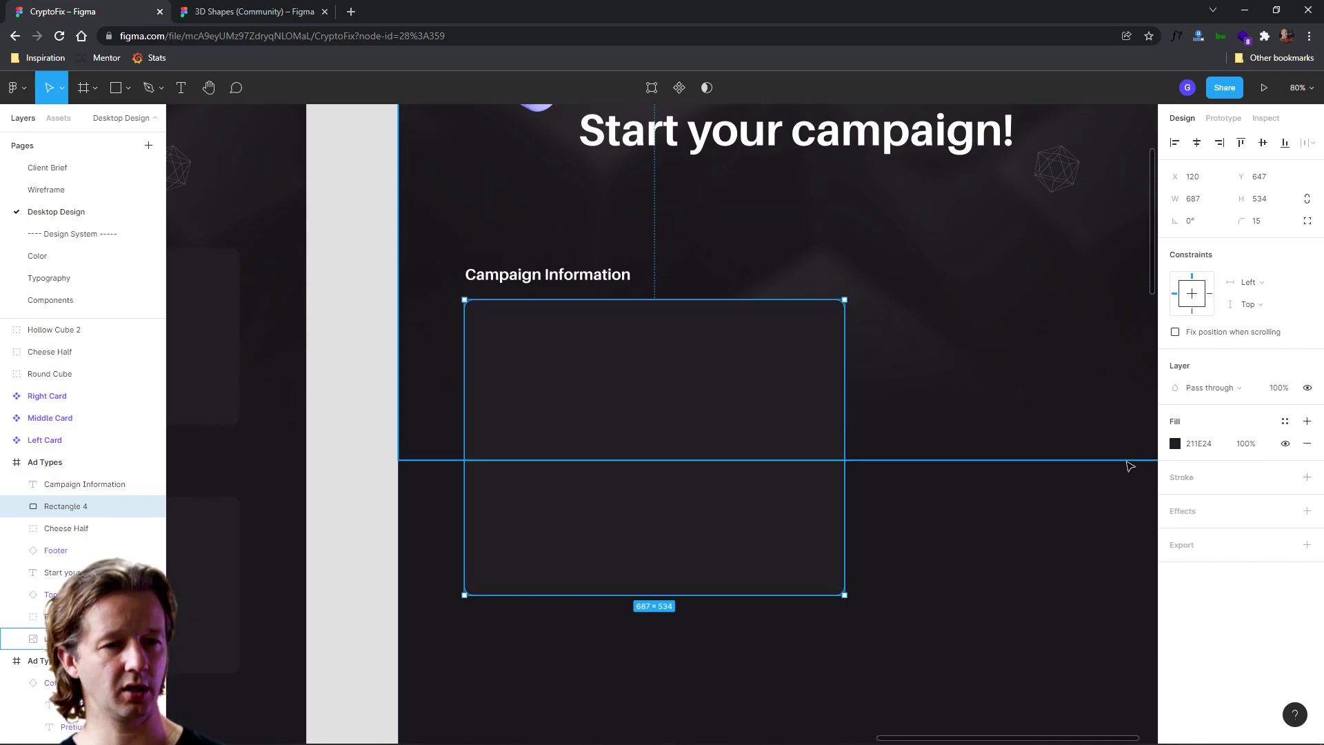
{"action": "scroll", "coordinate": [978, 482], "scroll_direction": "down", "scroll_amount": 5}
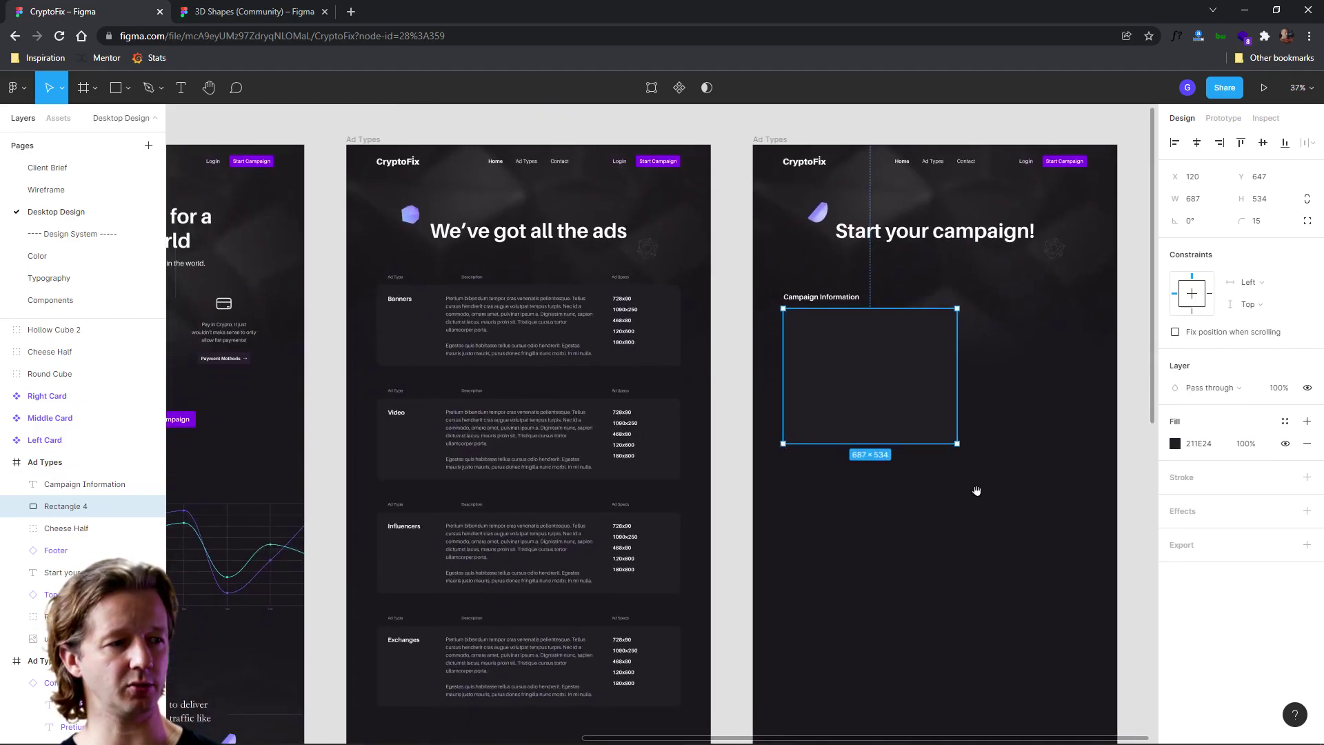
{"action": "double_click", "coordinate": [656, 334]}
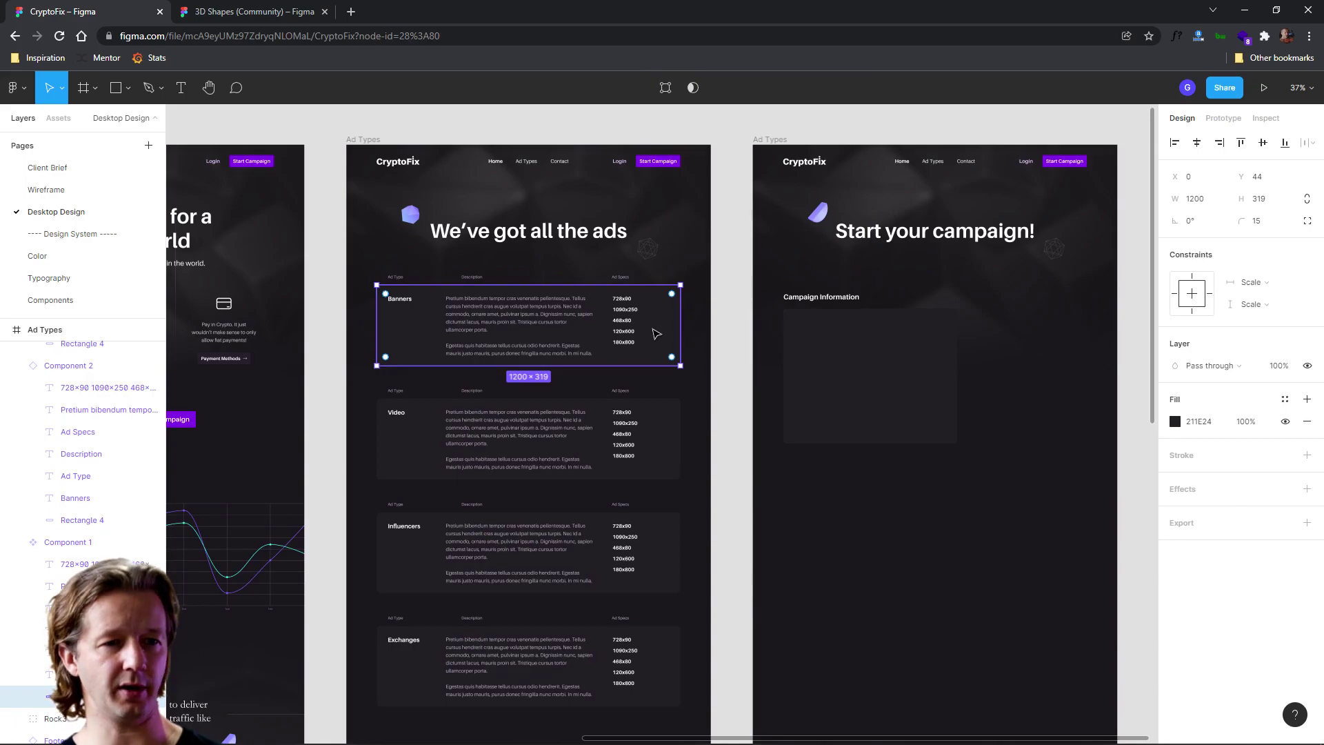
{"action": "scroll", "coordinate": [859, 544], "scroll_direction": "down", "scroll_amount": 3}
{"action": "scroll", "coordinate": [859, 544], "scroll_direction": "left", "scroll_amount": 3}
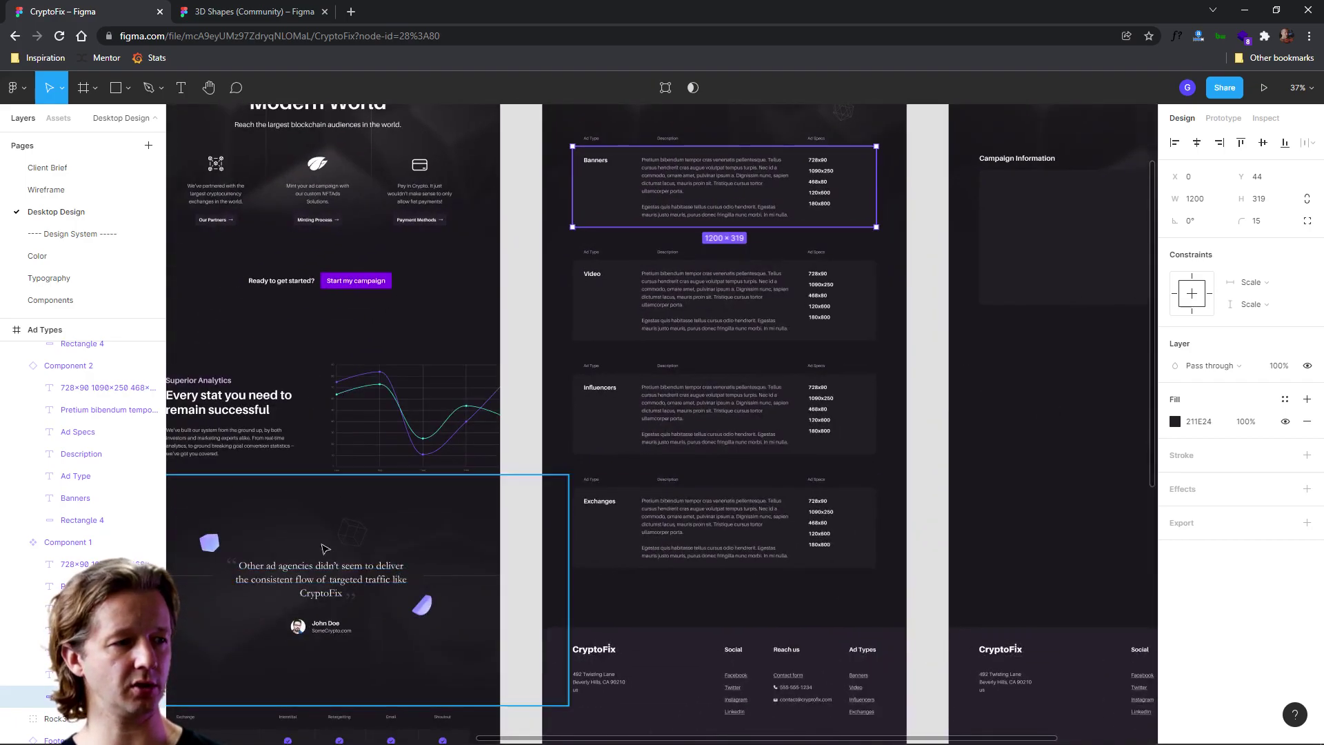
{"action": "scroll", "coordinate": [483, 552], "scroll_direction": "down", "scroll_amount": 4}
{"action": "scroll", "coordinate": [482, 552], "scroll_direction": "left", "scroll_amount": 2}
{"action": "left_click", "coordinate": [543, 550]}
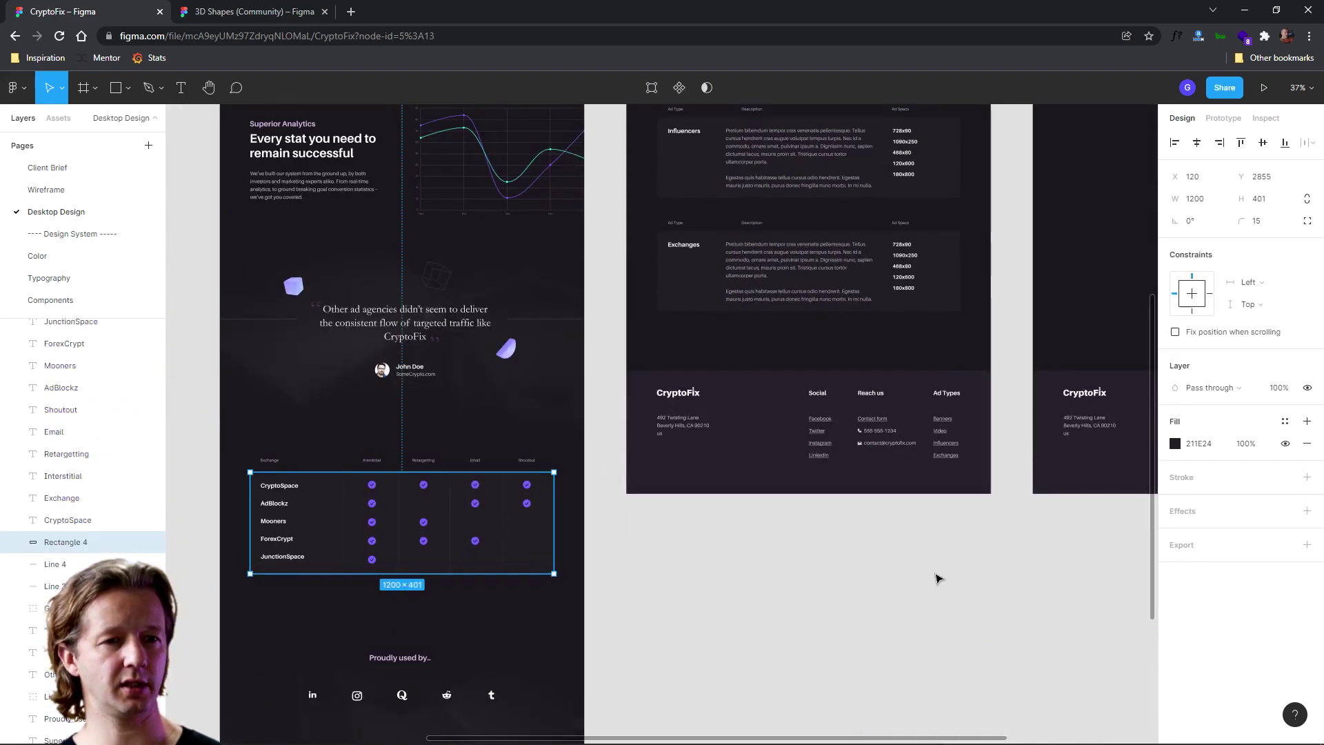
{"action": "left_click", "coordinate": [939, 577]}
Examine the HSL values of the Campaign Information card's fill
{"action": "scroll", "coordinate": [690, 655], "scroll_direction": "up", "scroll_amount": 5}
{"action": "scroll", "coordinate": [690, 656], "scroll_direction": "right", "scroll_amount": 8}
{"action": "scroll", "coordinate": [690, 427], "scroll_direction": "up", "scroll_amount": 5}
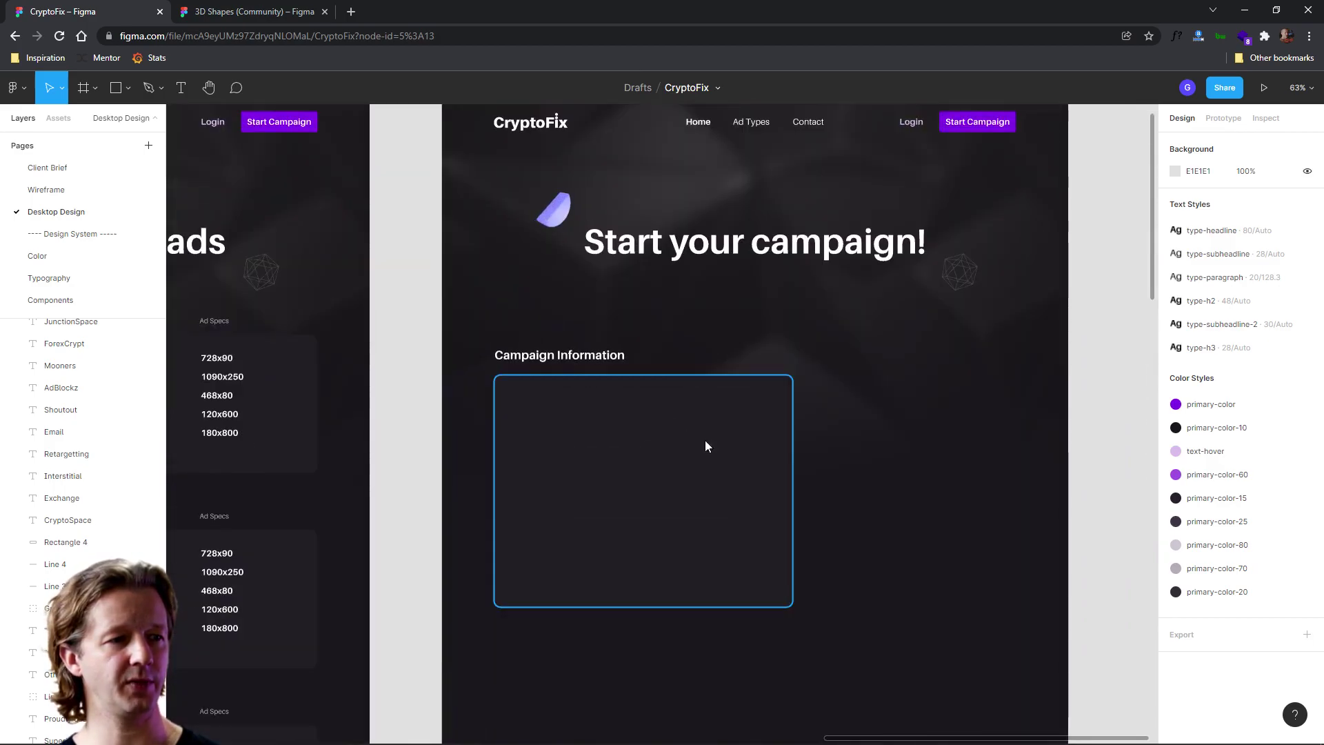
{"action": "left_click", "coordinate": [710, 444]}
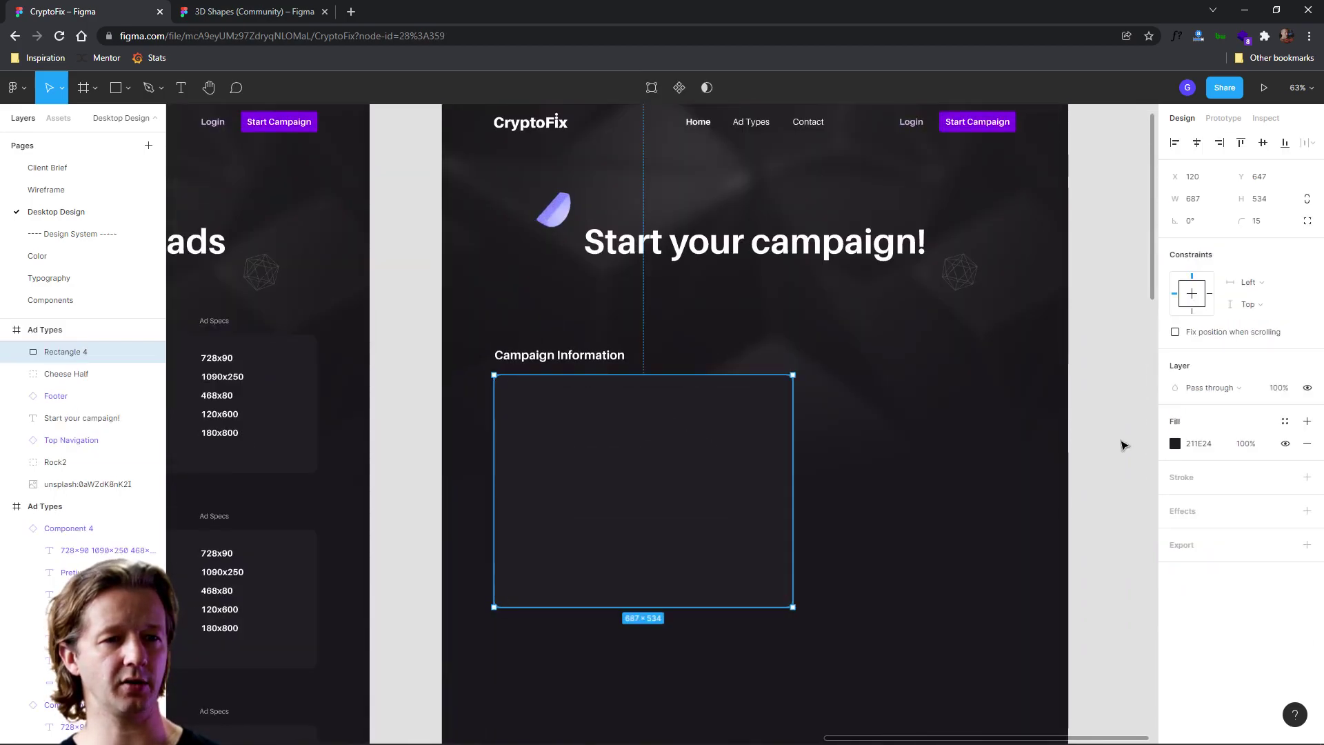
{"action": "left_click", "coordinate": [1176, 445]}
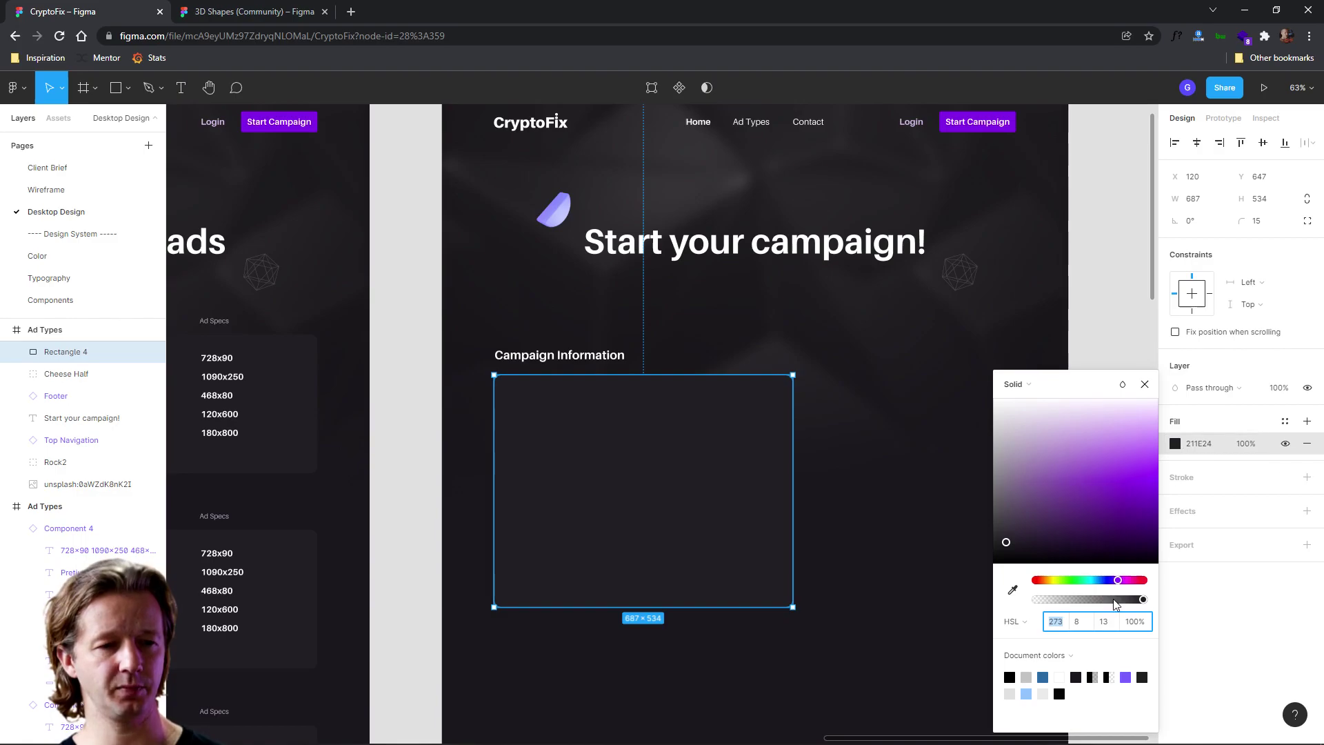
{"action": "left_click", "coordinate": [1107, 622]}
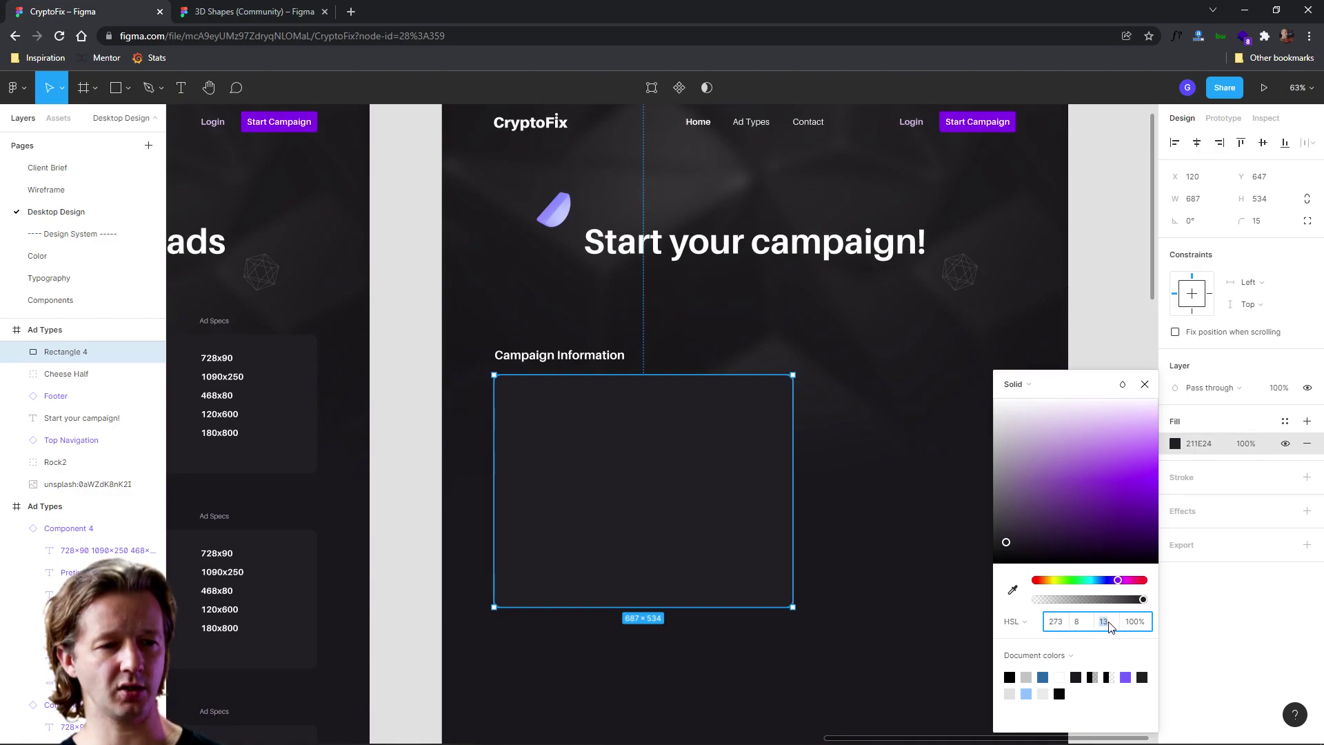
{"action": "key", "text": "Return"}
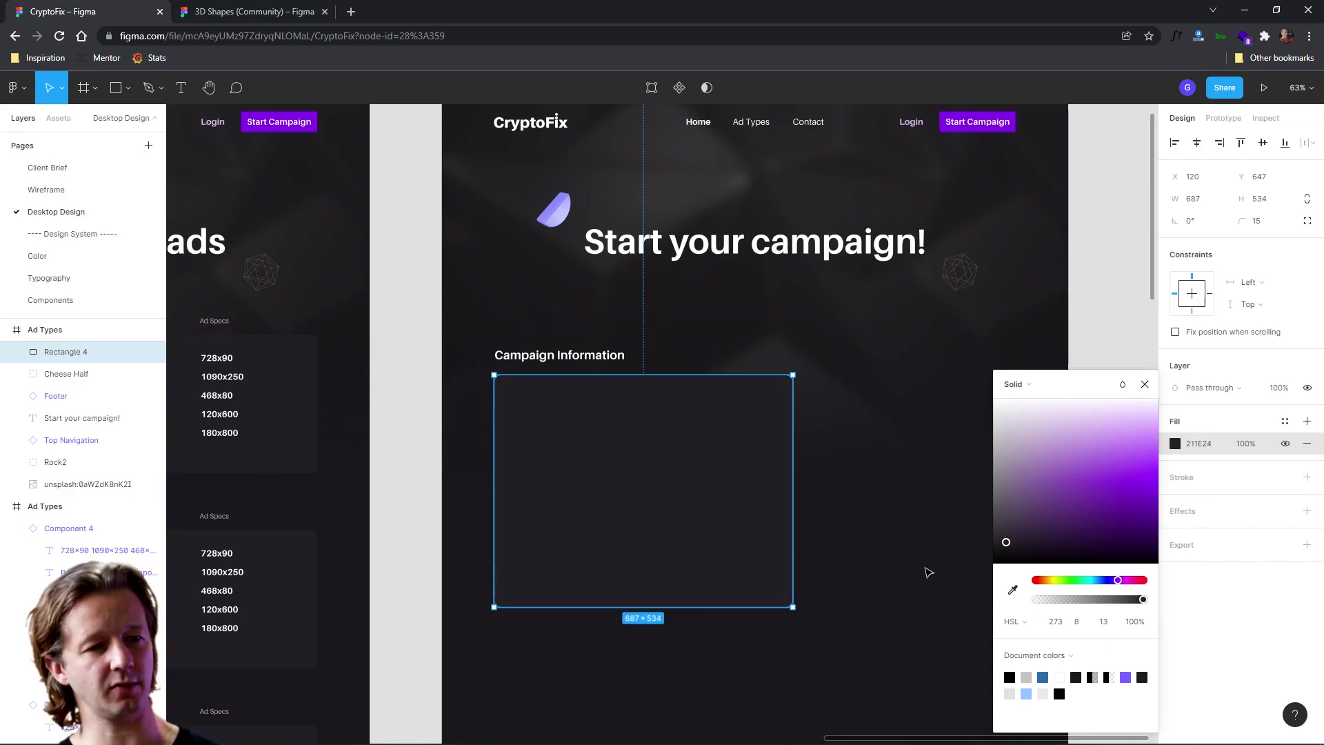
{"action": "left_click", "coordinate": [910, 579]}
Create a color style named "primary-color-13" from the Campaign Information card's fill
{"action": "left_click", "coordinate": [718, 405]}
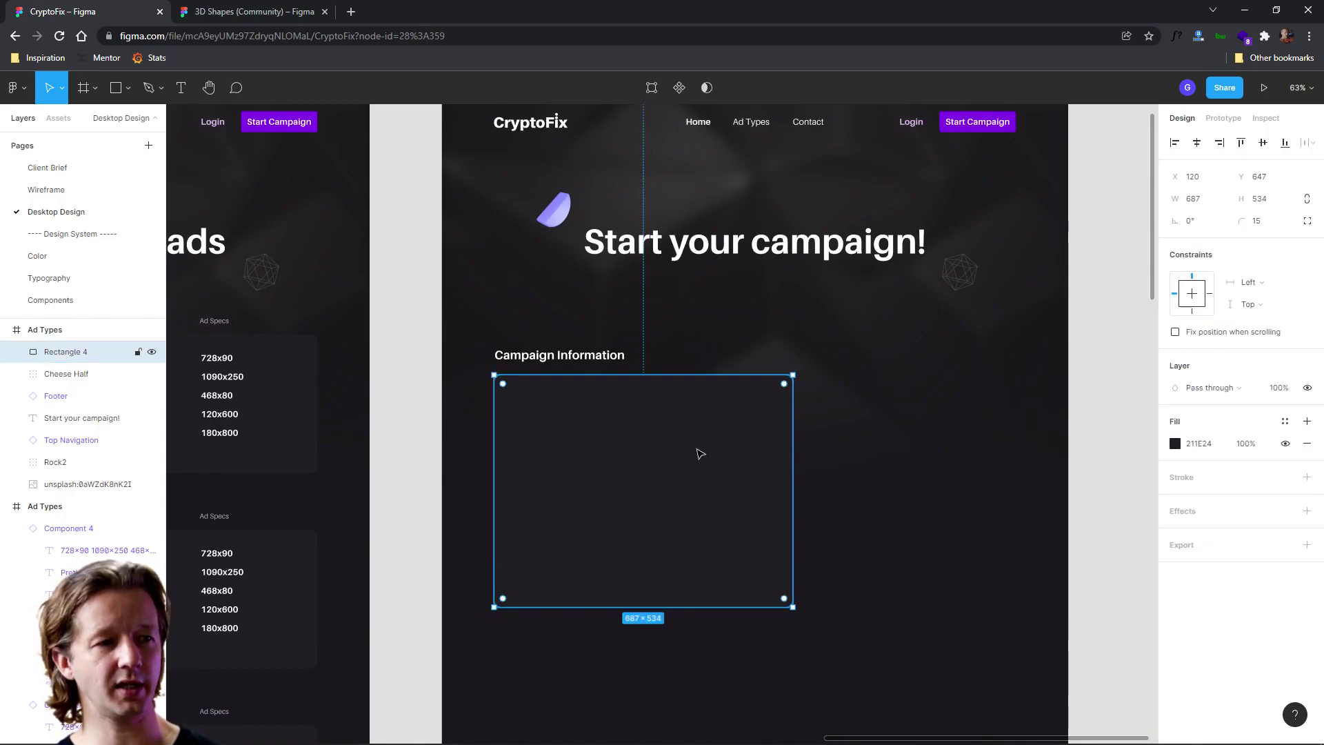
{"action": "scroll", "coordinate": [701, 453], "scroll_direction": "down", "scroll_amount": 3}
{"action": "scroll", "coordinate": [849, 411], "scroll_direction": "left", "scroll_amount": 2}
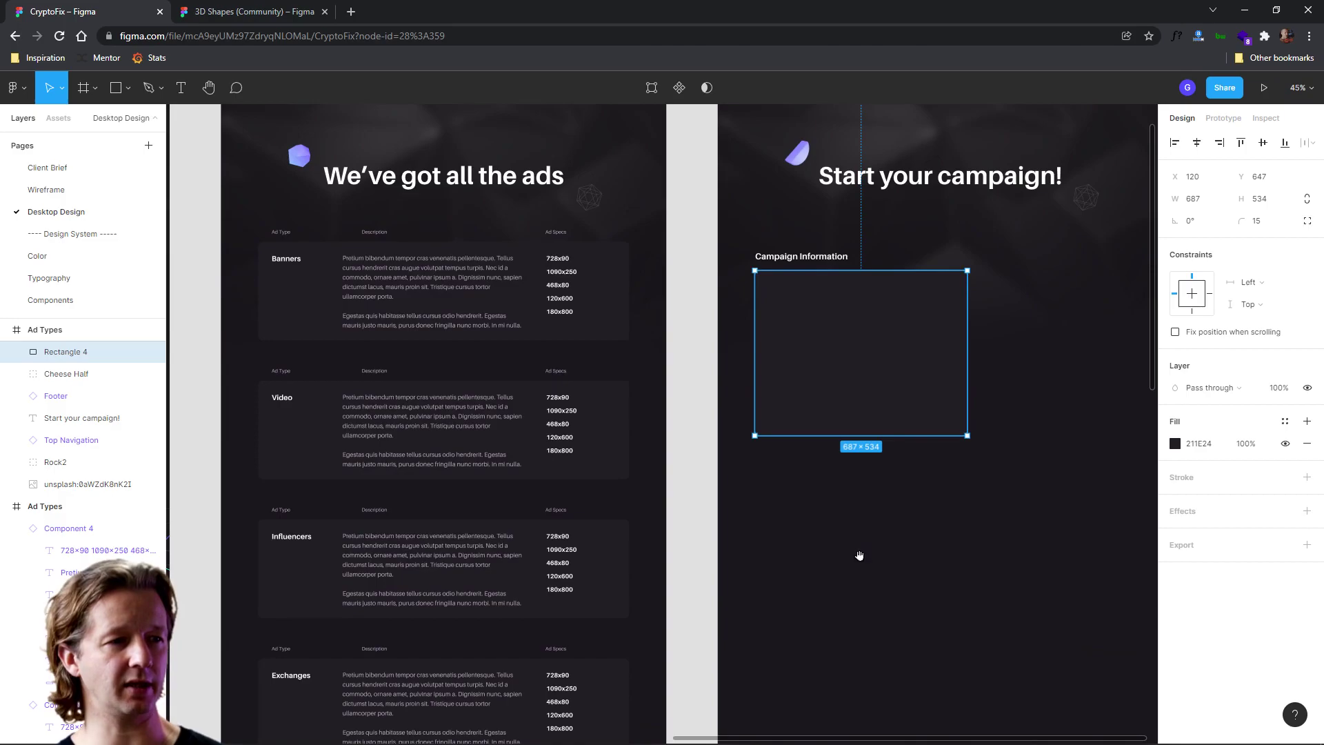
{"action": "left_click", "coordinate": [1286, 424]}
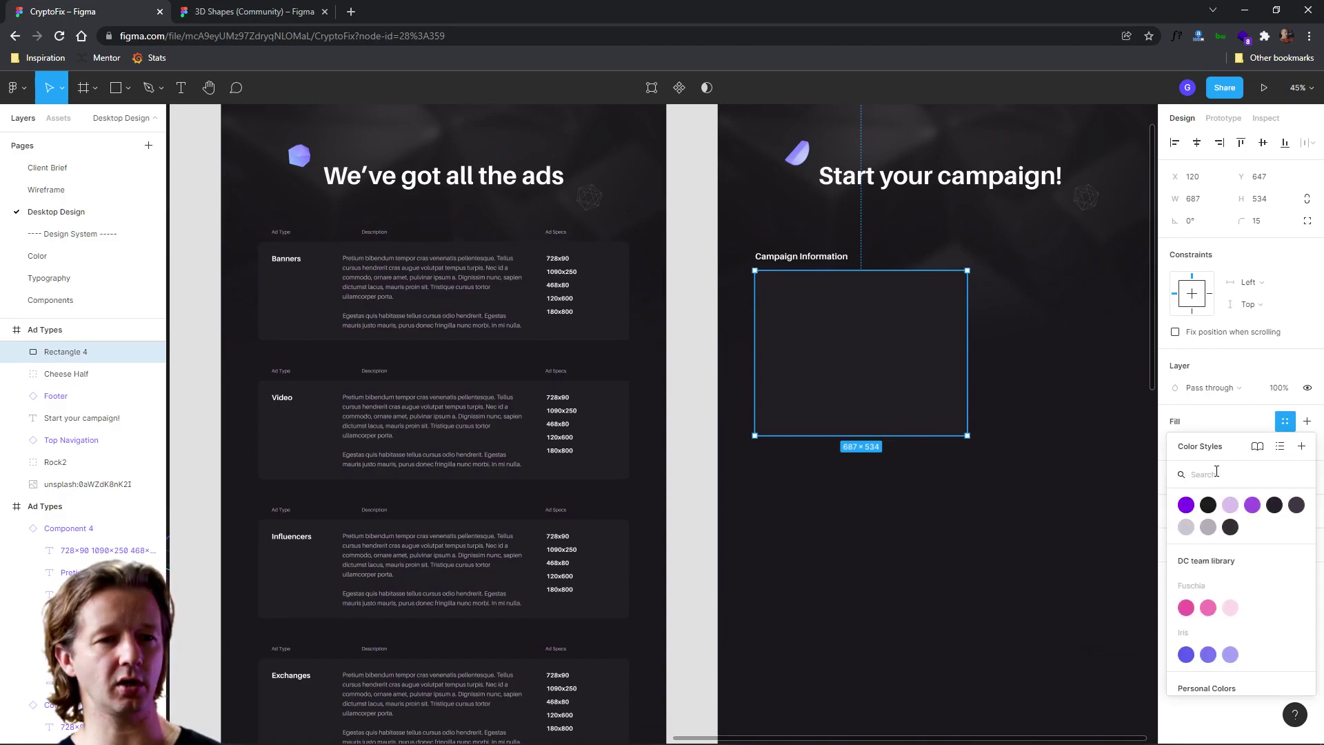
{"action": "left_click", "coordinate": [1302, 446]}
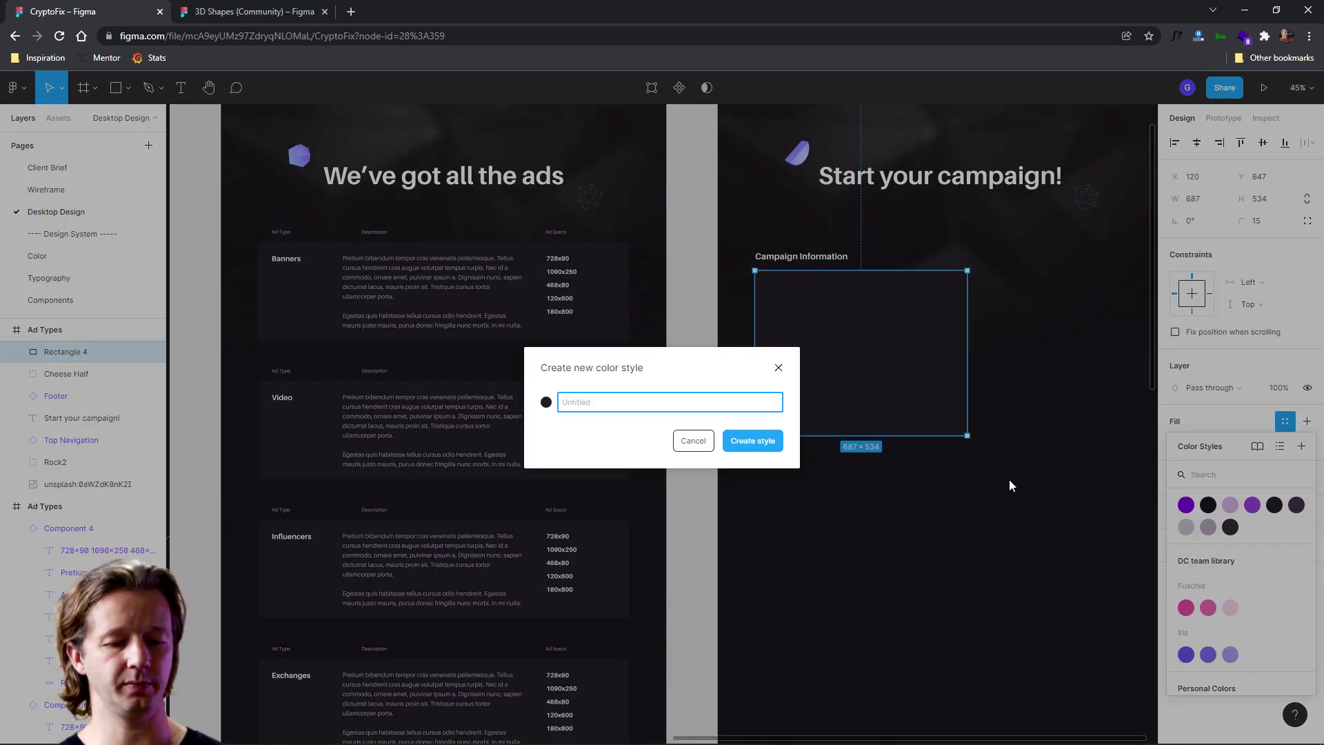
{"action": "type", "text": "primary-color-"}
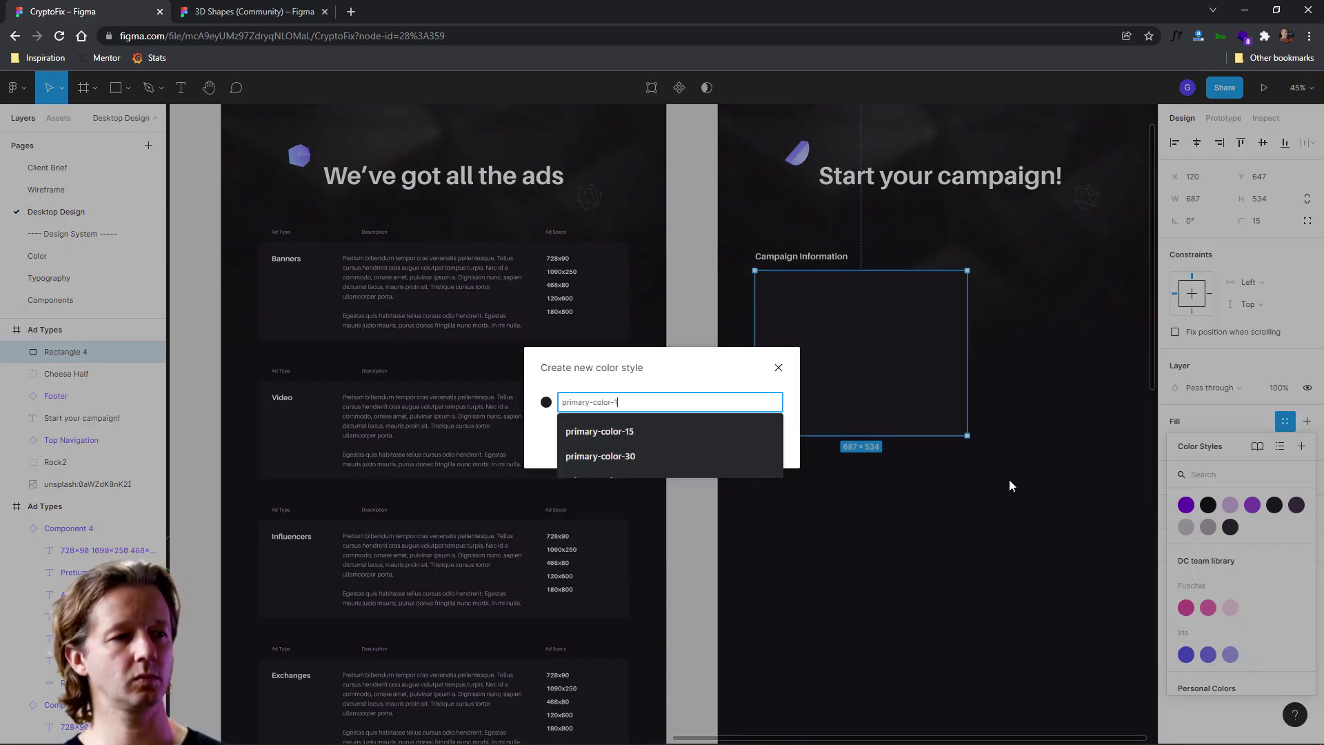
{"action": "type", "text": "13"}
{"action": "key", "text": "Return"}
{"action": "left_click", "coordinate": [1013, 480]}
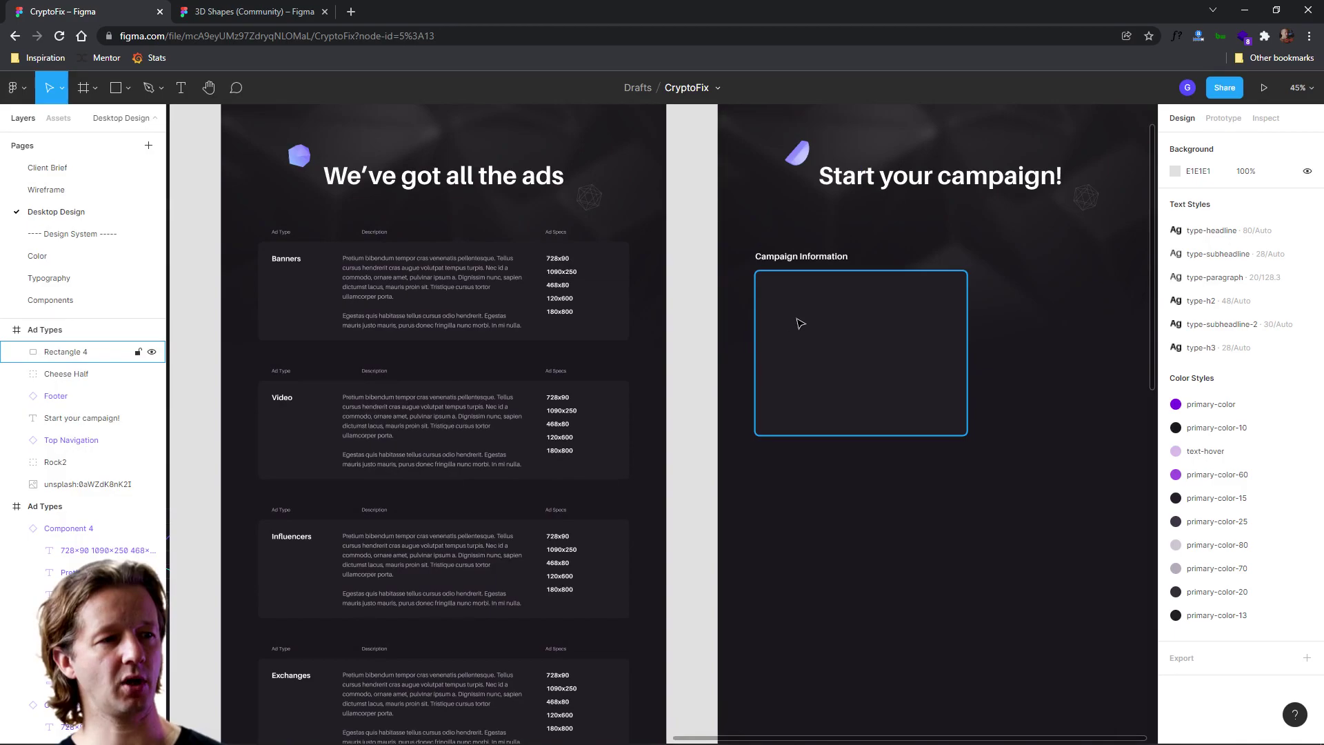
Apply the primary-color-13 style to the Banners card background
{"action": "left_click", "coordinate": [620, 296]}
{"action": "double_click", "coordinate": [618, 301]}
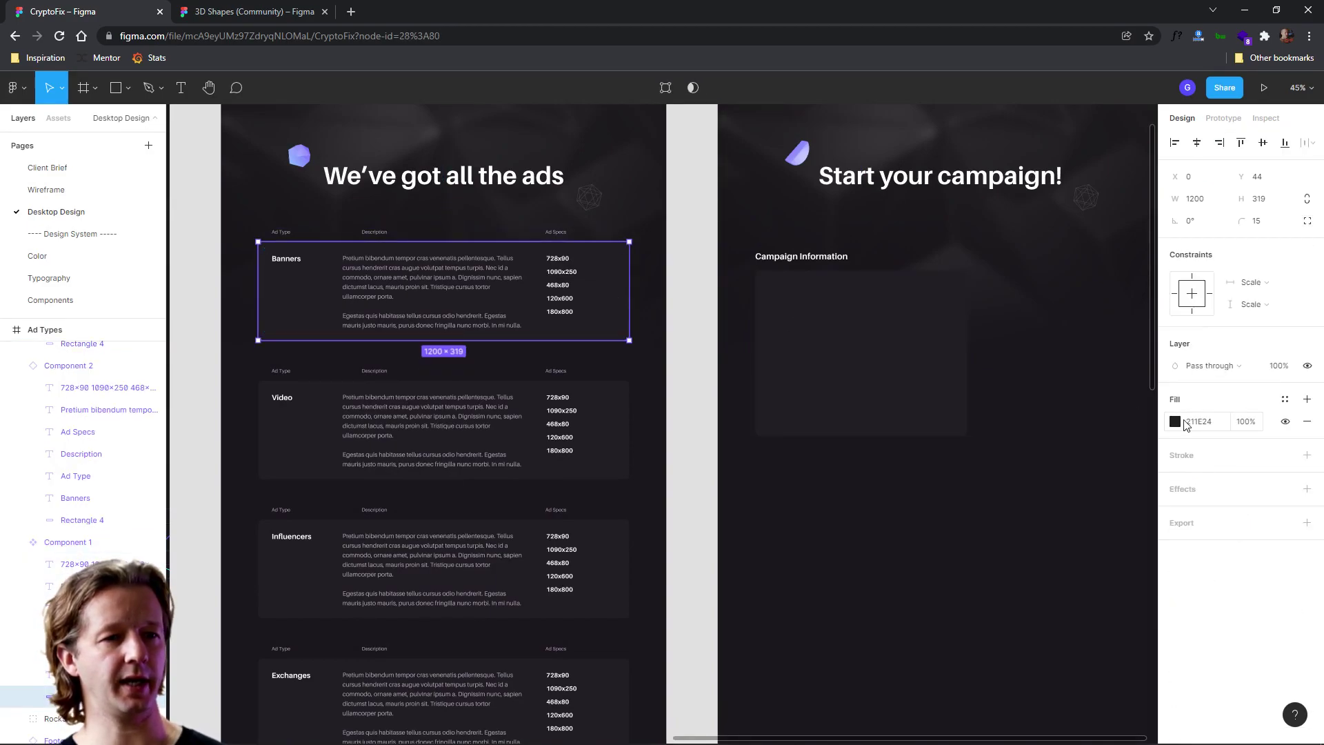
{"action": "left_click", "coordinate": [1285, 399]}
{"action": "left_click", "coordinate": [1263, 476]}
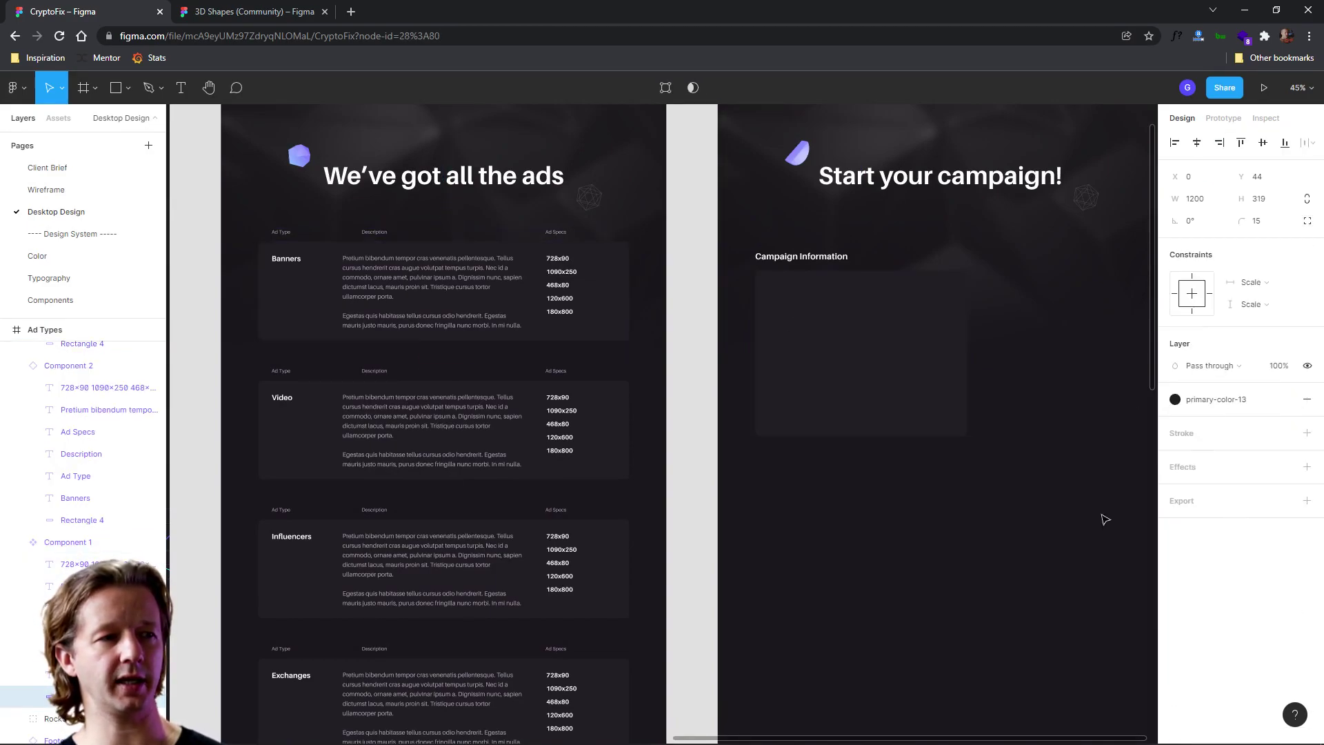
{"action": "left_click", "coordinate": [801, 665]}
Apply the primary-color-13 style to the background of the exchange comparison table
{"action": "scroll", "coordinate": [801, 665], "scroll_direction": "down", "scroll_amount": 10}
{"action": "scroll", "coordinate": [801, 665], "scroll_direction": "left", "scroll_amount": 8}
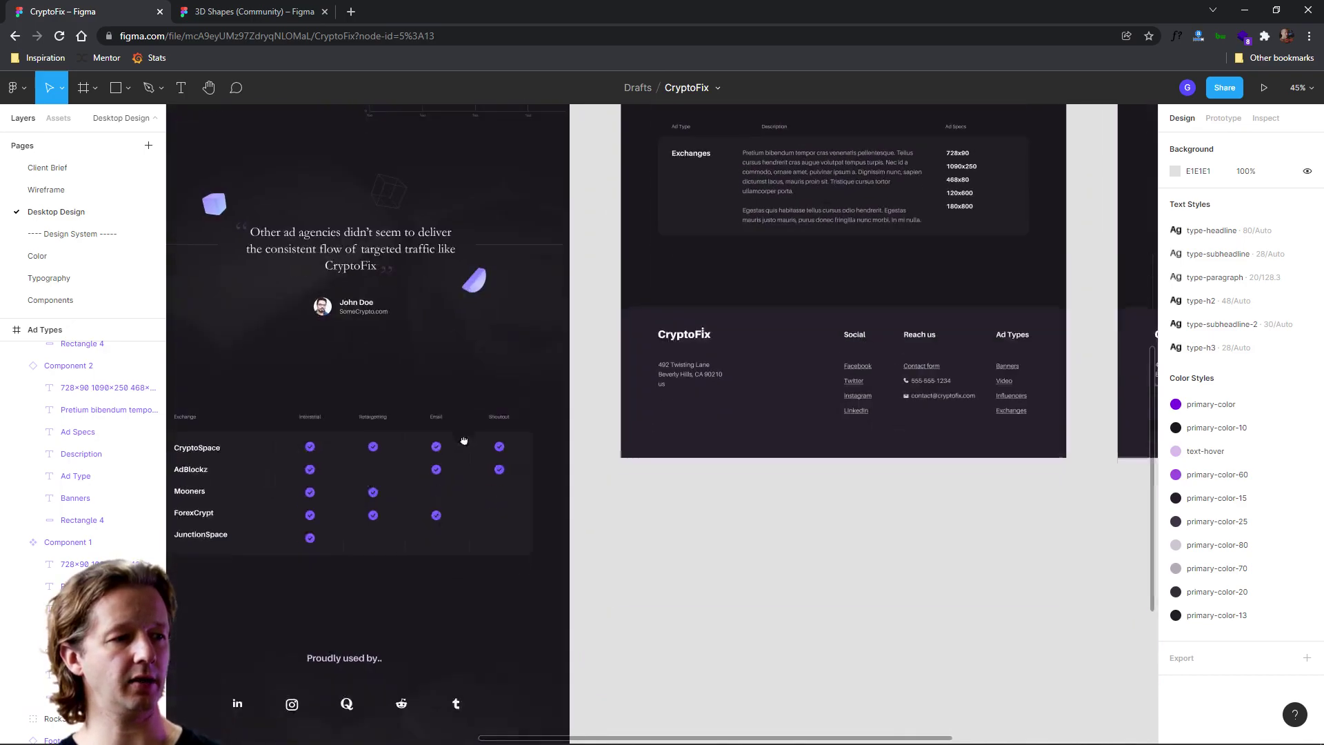
{"action": "left_click", "coordinate": [501, 504]}
{"action": "left_click", "coordinate": [1175, 444]}
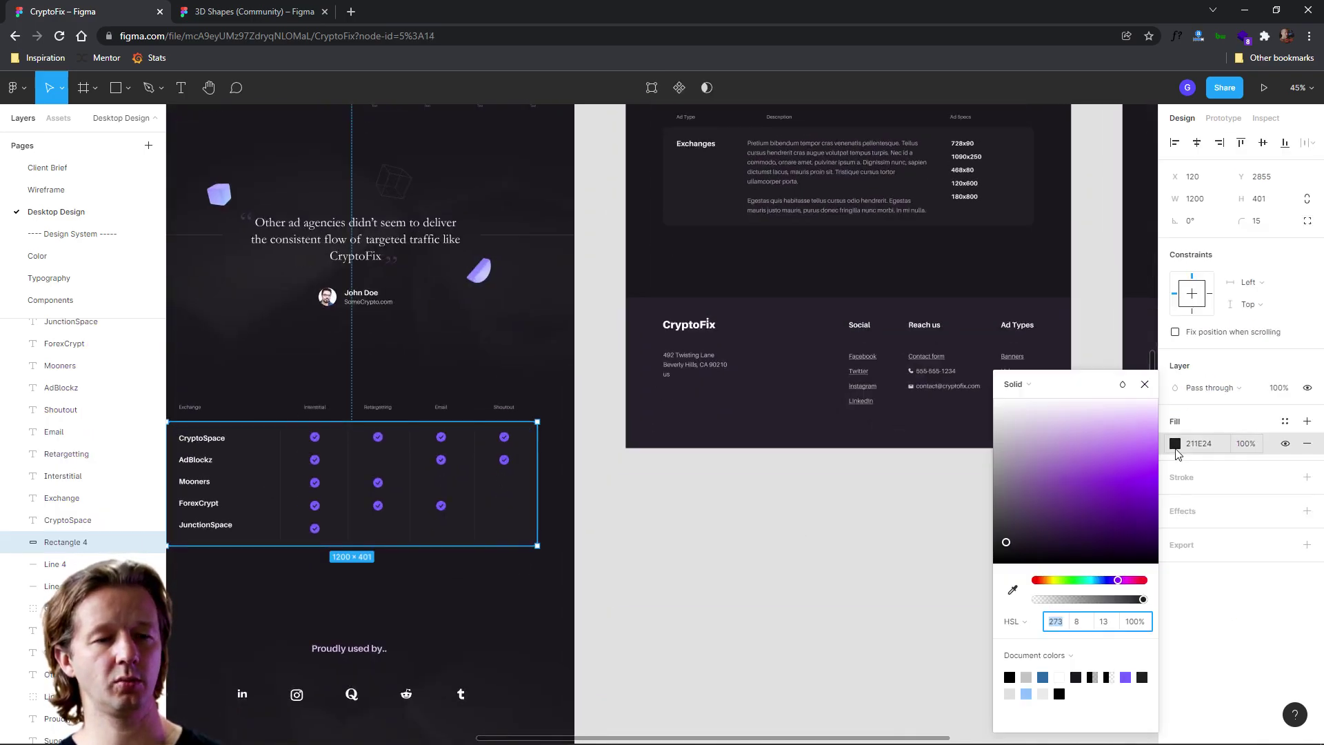
{"action": "left_click", "coordinate": [1285, 420]}
{"action": "left_click", "coordinate": [1254, 539]}
{"action": "left_click", "coordinate": [863, 511]}
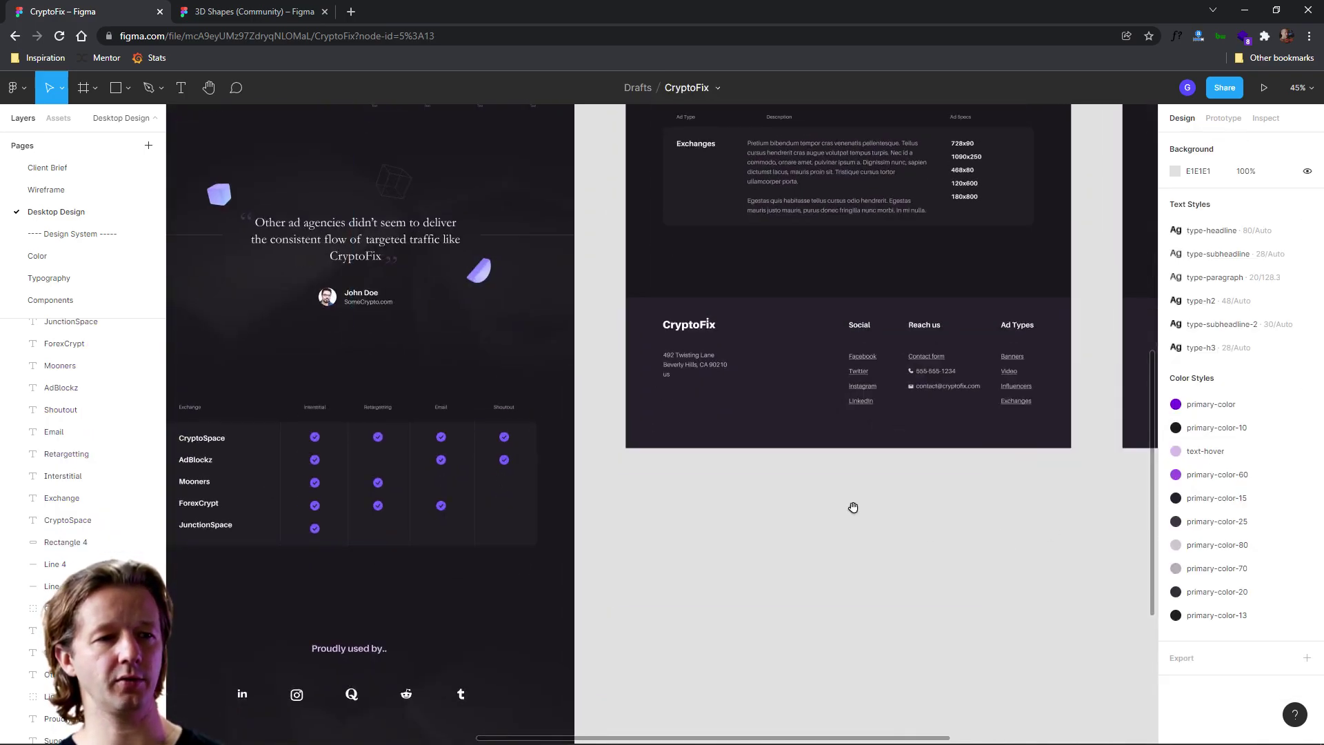
On the Components page, change the Form elements frame's fill to primary-color-13
{"action": "scroll", "coordinate": [775, 483], "scroll_direction": "up", "scroll_amount": 15}
{"action": "scroll", "coordinate": [775, 482], "scroll_direction": "left", "scroll_amount": 3}
{"action": "left_click", "coordinate": [558, 390]}
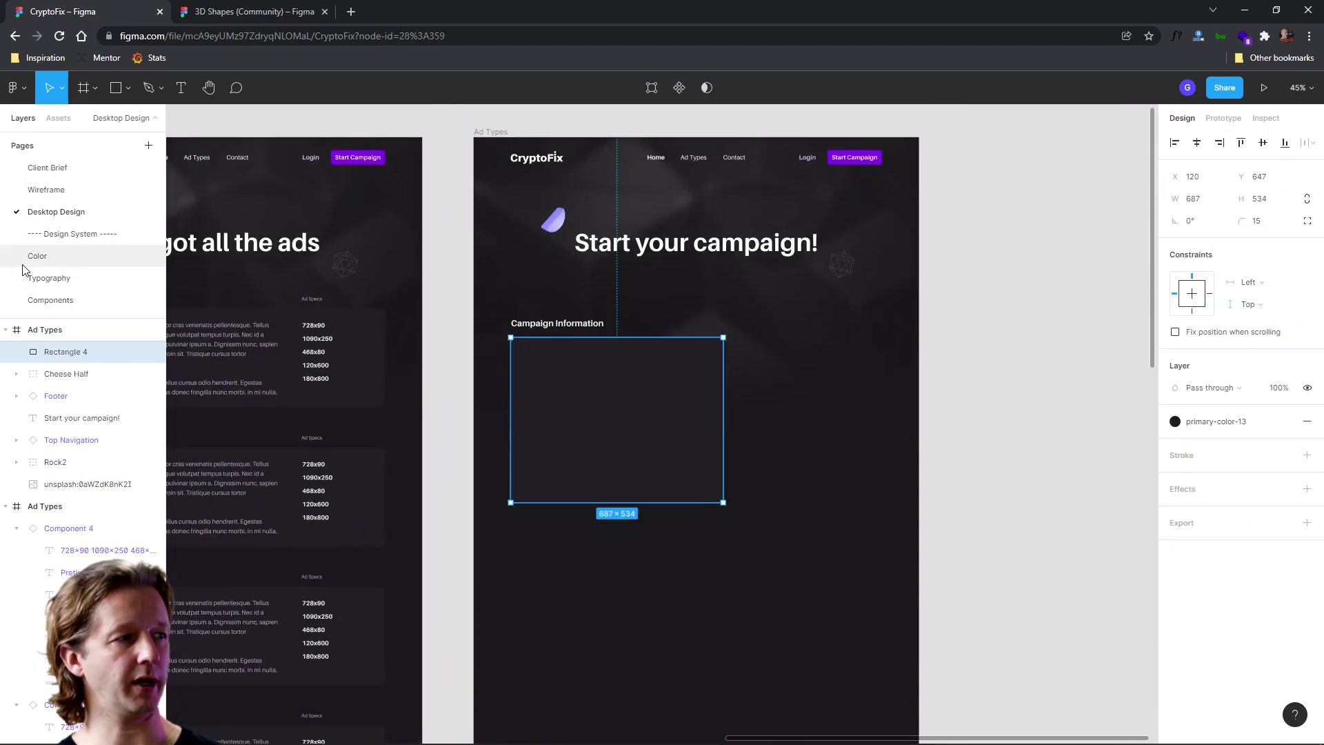
{"action": "left_click", "coordinate": [52, 300]}
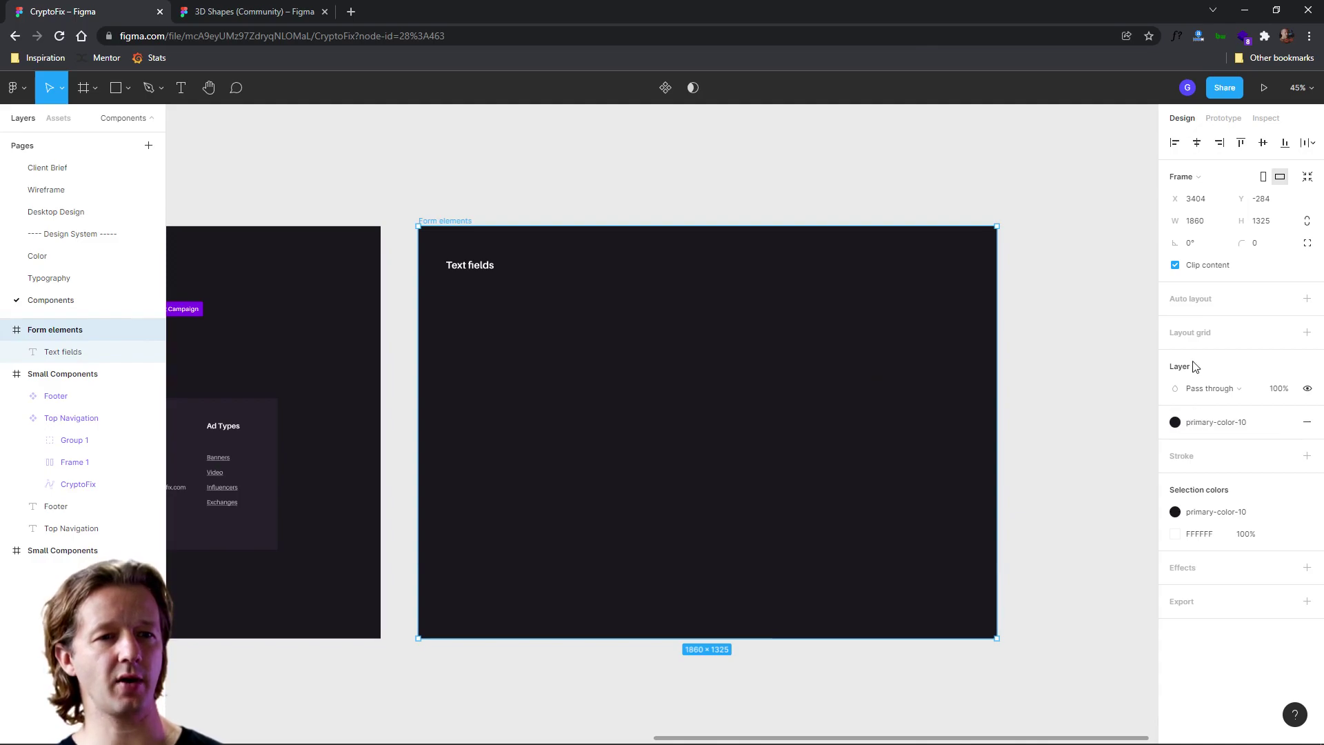
{"action": "left_click", "coordinate": [1176, 423]}
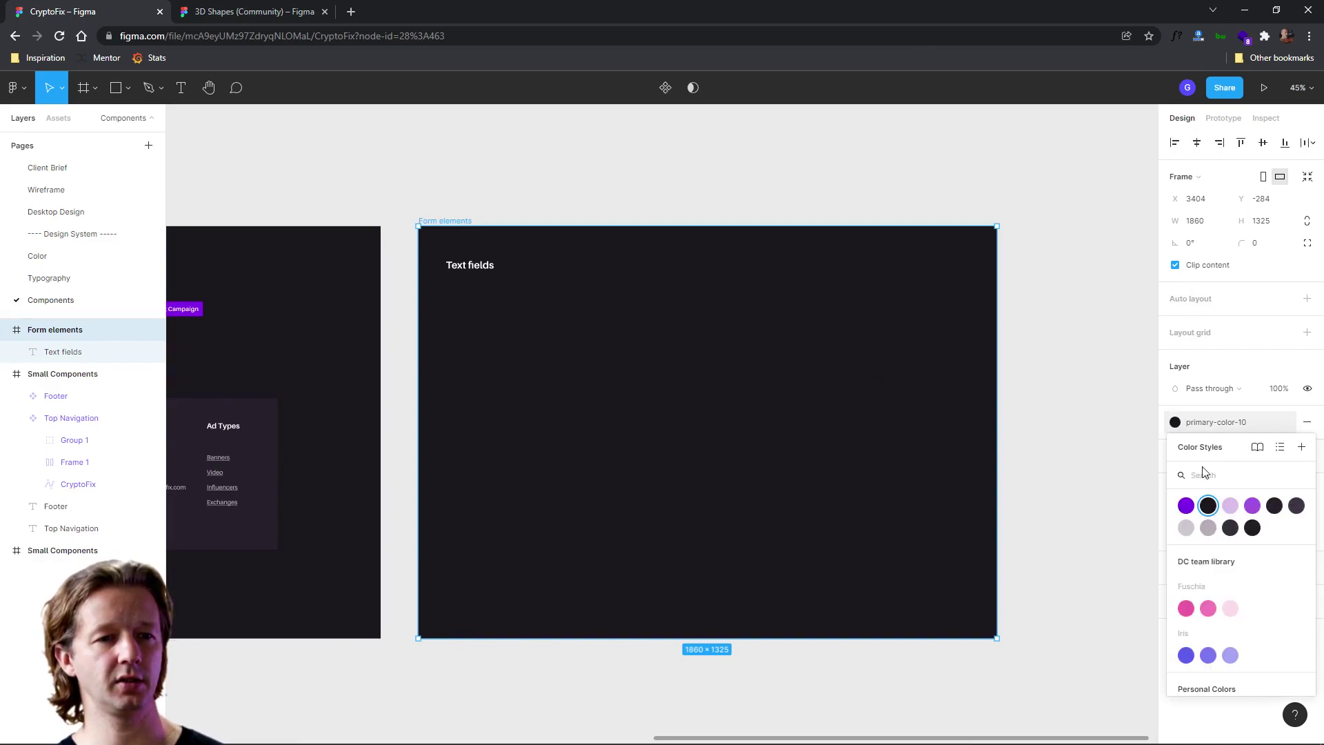
{"action": "left_click", "coordinate": [1252, 528]}
{"action": "key", "text": "Escape"}
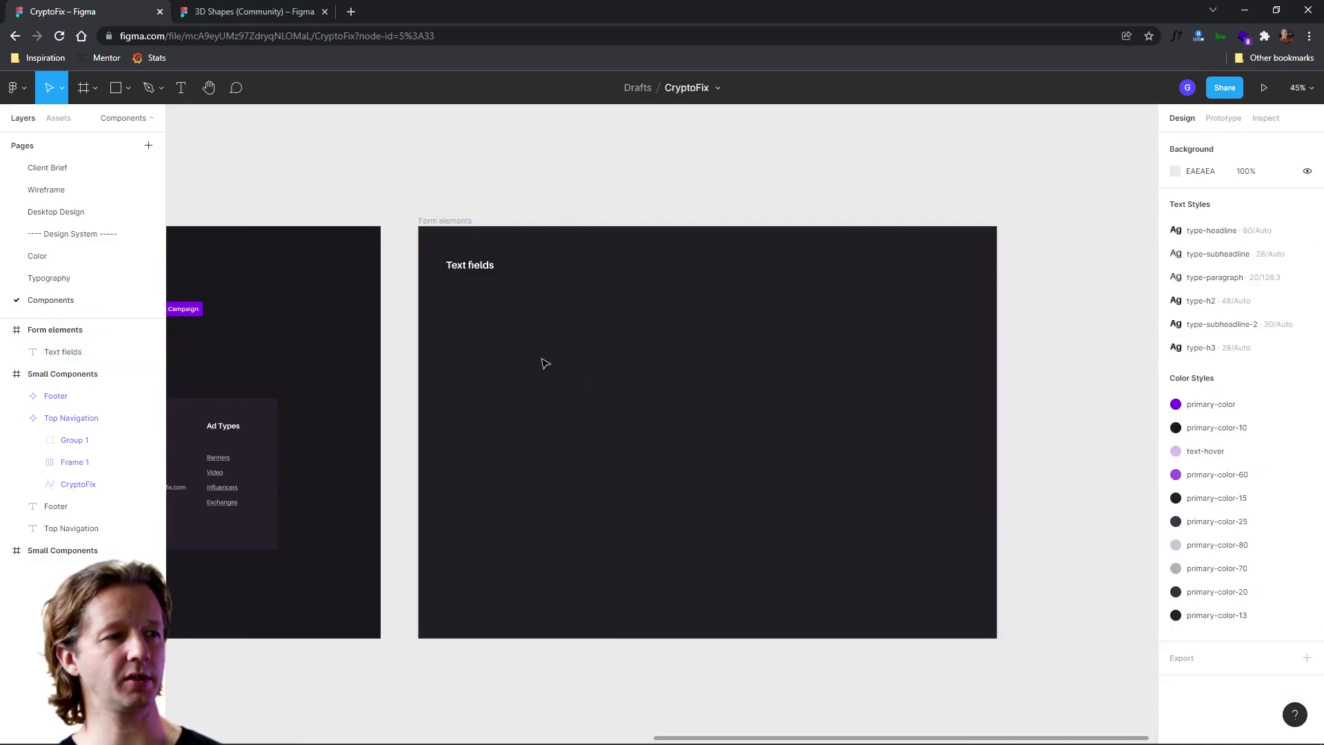
Paste the Campaign Information text field component into the Form elements frame and place it under the Text fields heading
{"action": "key", "text": "ctrl+v"}
{"action": "left_click", "coordinate": [783, 431]}
{"action": "left_click", "coordinate": [766, 424]}
{"action": "key", "text": "Delete"}
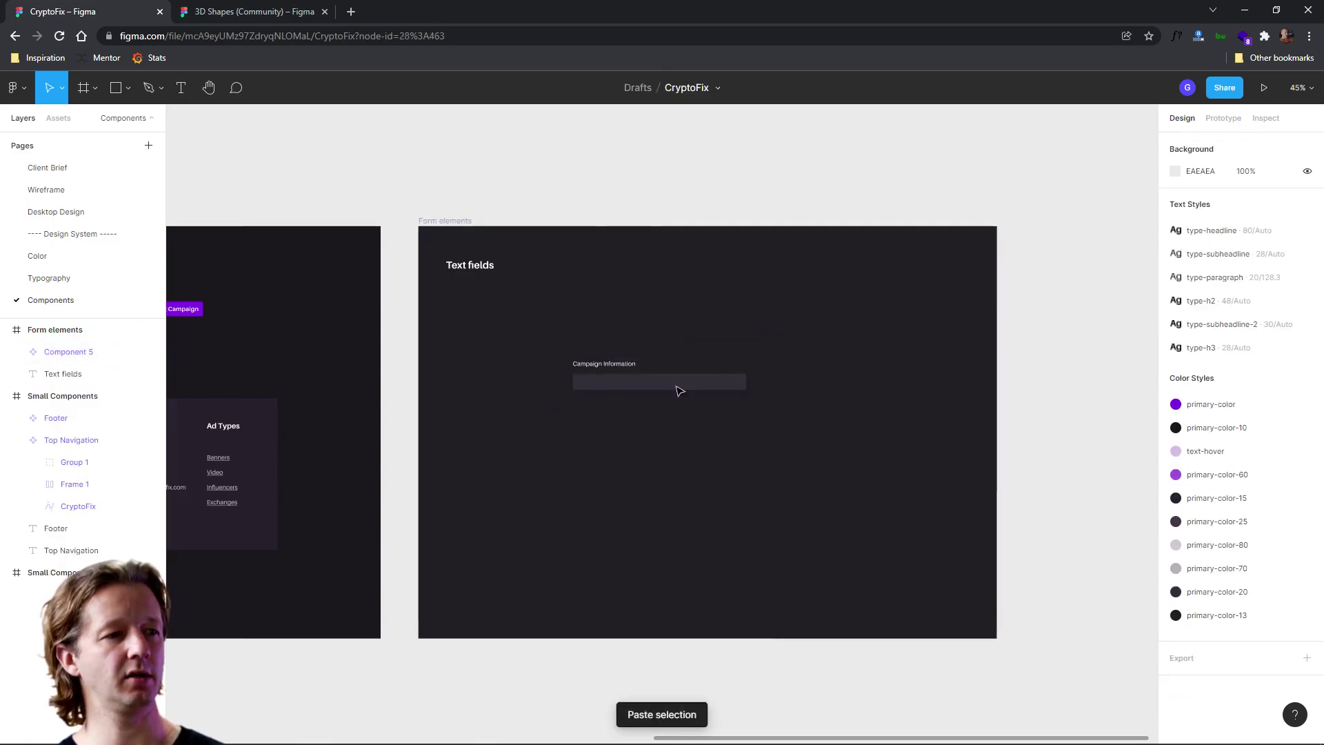
{"action": "left_click", "coordinate": [681, 386]}
{"action": "left_click_drag", "start_coordinate": [685, 384], "coordinate": [568, 324]}
Widen the text field component to 557 px
{"action": "scroll", "coordinate": [459, 314], "scroll_direction": "up", "scroll_amount": 3}
{"action": "scroll", "coordinate": [469, 316], "scroll_direction": "up", "scroll_amount": 1}
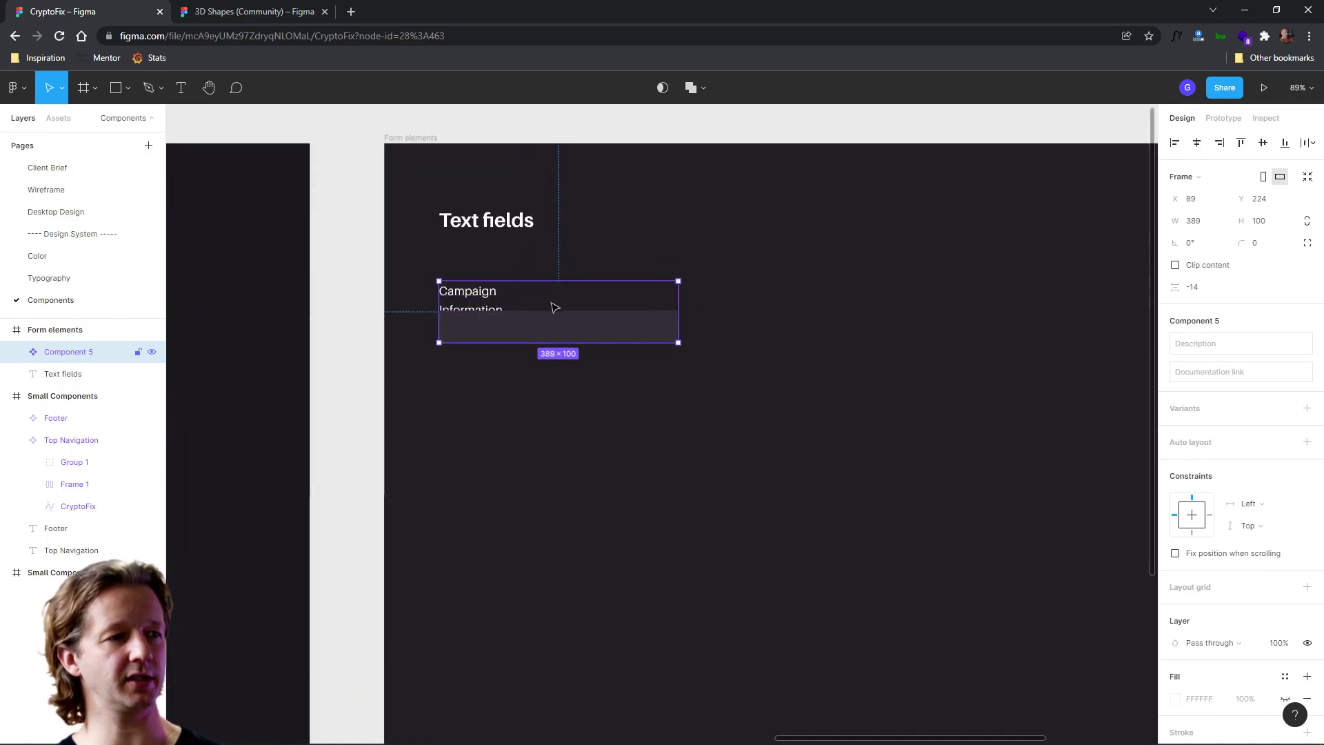
{"action": "left_click_drag", "start_coordinate": [680, 304], "coordinate": [782, 308]}
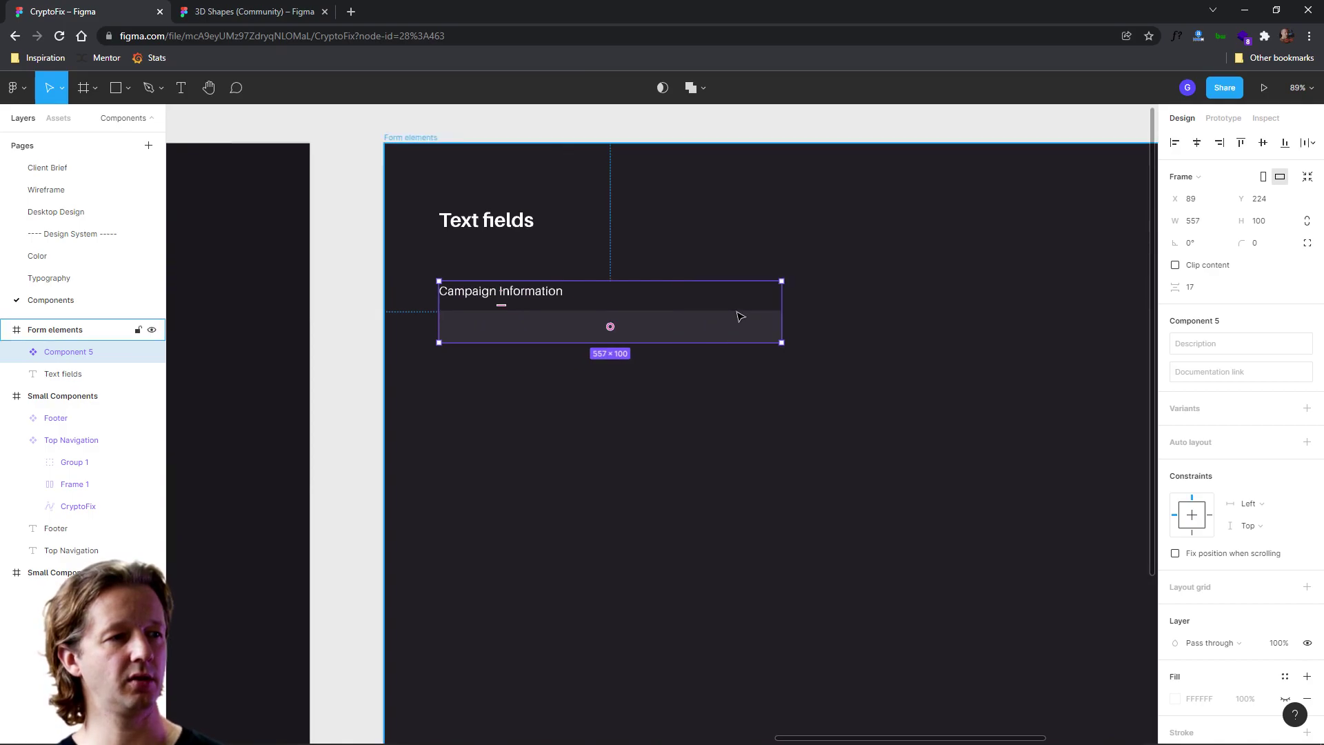
Stretch the component's Campaign Information label to the full width of the field
{"action": "double_click", "coordinate": [521, 301]}
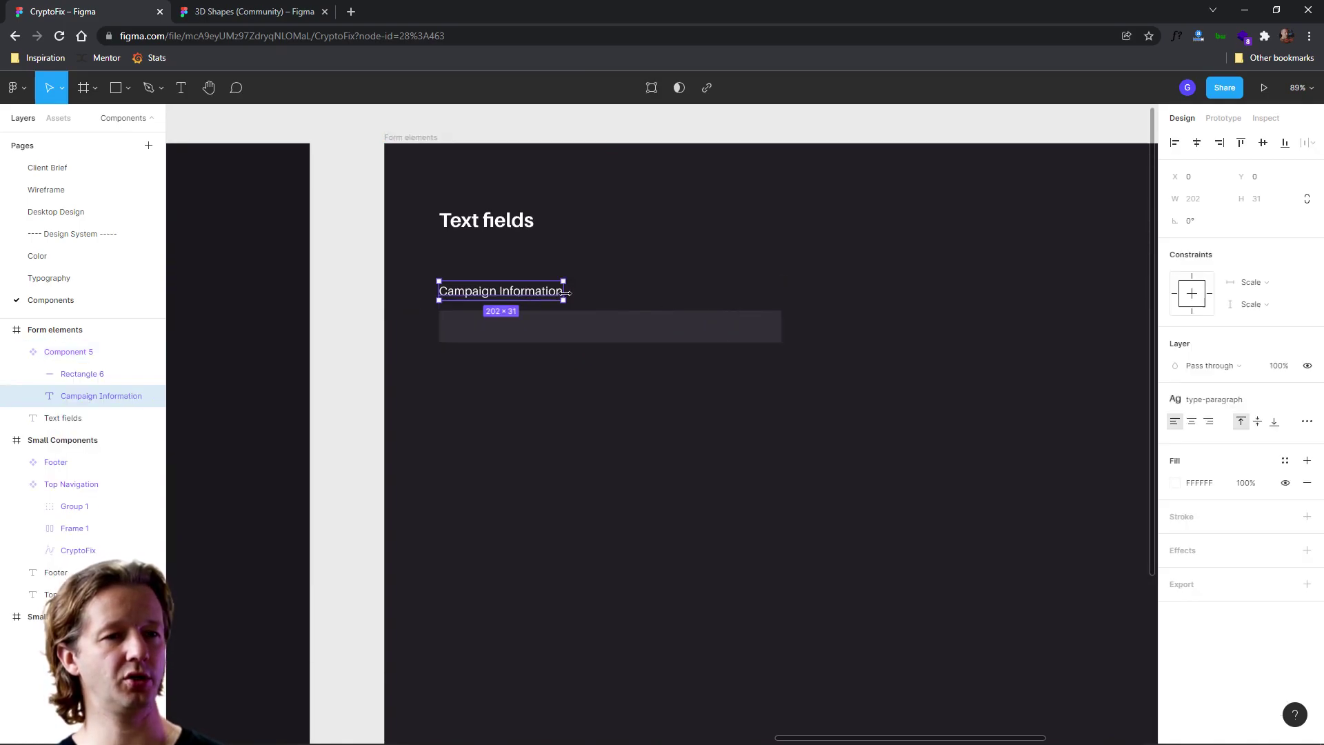
{"action": "left_click_drag", "start_coordinate": [566, 292], "coordinate": [797, 333]}
{"action": "left_click", "coordinate": [847, 311]}
{"action": "left_click", "coordinate": [729, 316]}
{"action": "left_click", "coordinate": [750, 352]}
{"action": "left_click", "coordinate": [696, 335]}
{"action": "left_click", "coordinate": [785, 388]}
Rename the text field component as Textfield
{"action": "left_click", "coordinate": [700, 331]}
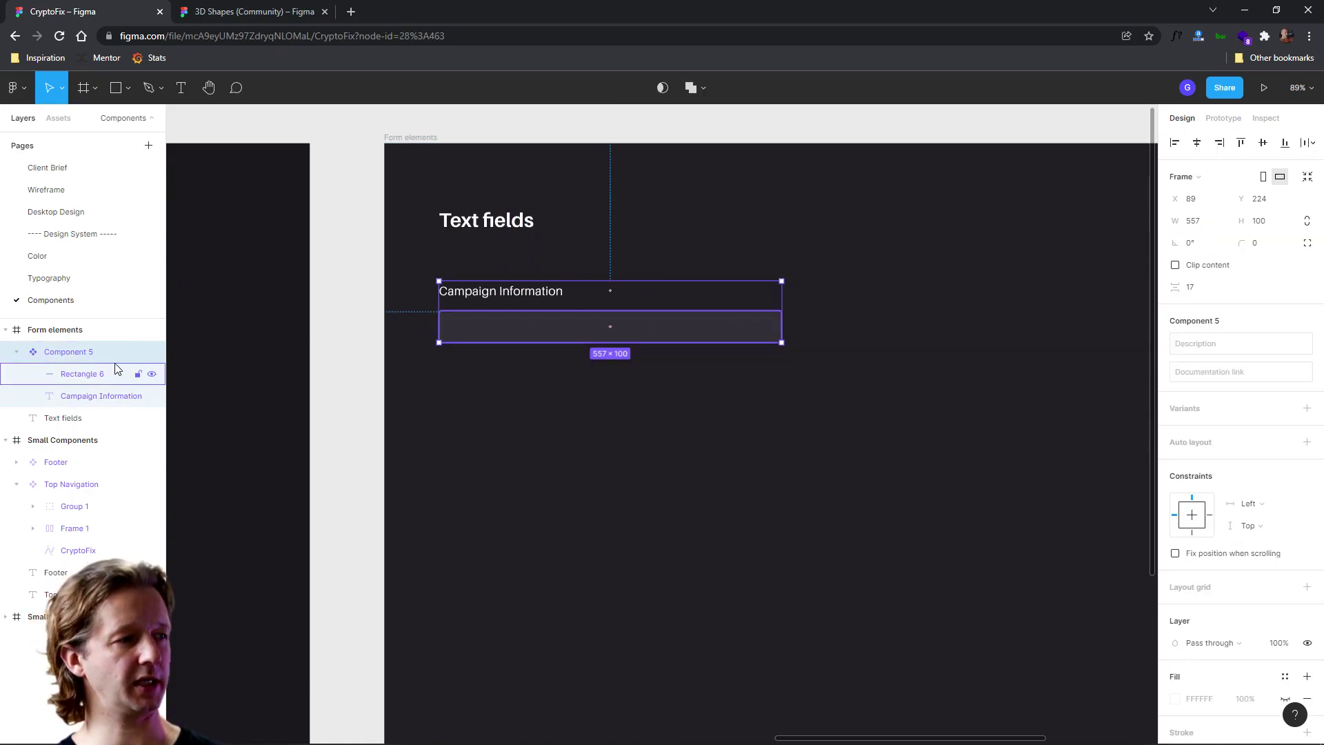
{"action": "double_click", "coordinate": [75, 353]}
{"action": "type", "text": "Textfield"}
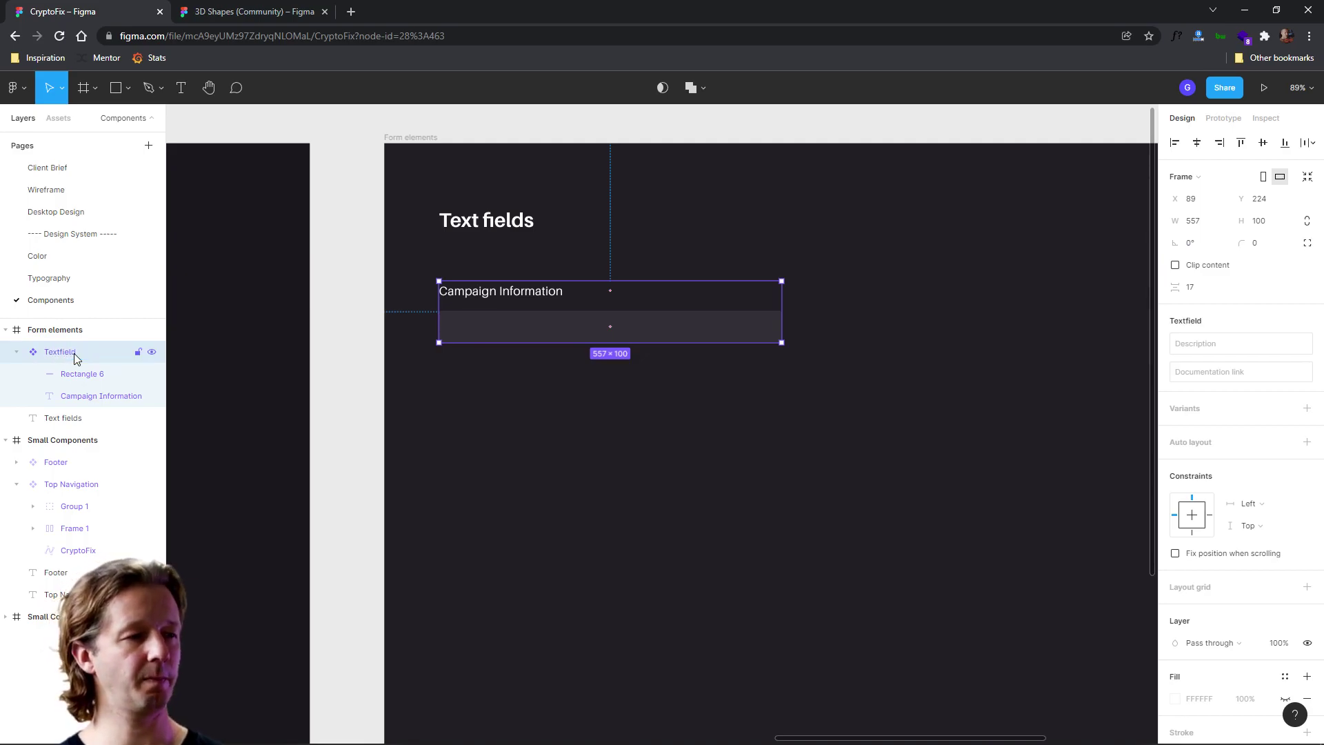
{"action": "left_click", "coordinate": [529, 456]}
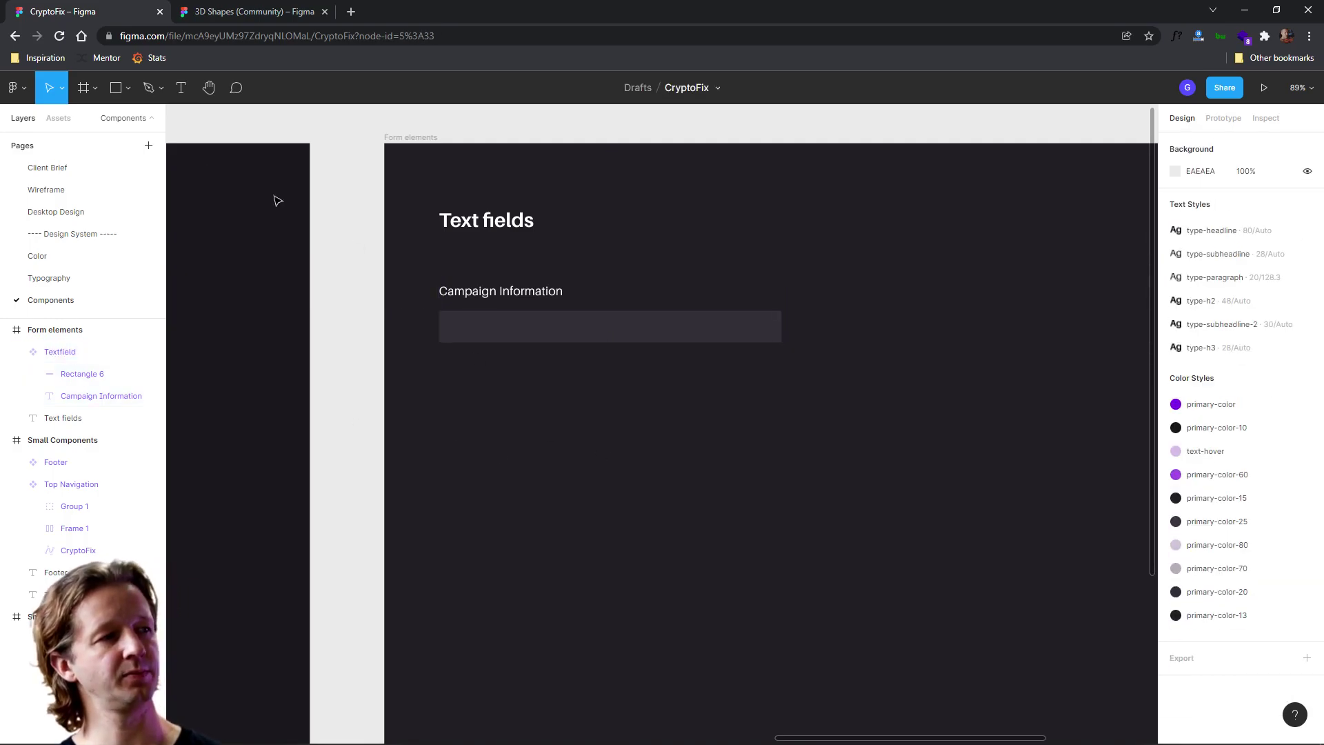
On the Desktop Design page, find the Textfield component and place an instance near the top of the Campaign Information card
{"action": "left_click", "coordinate": [61, 213]}
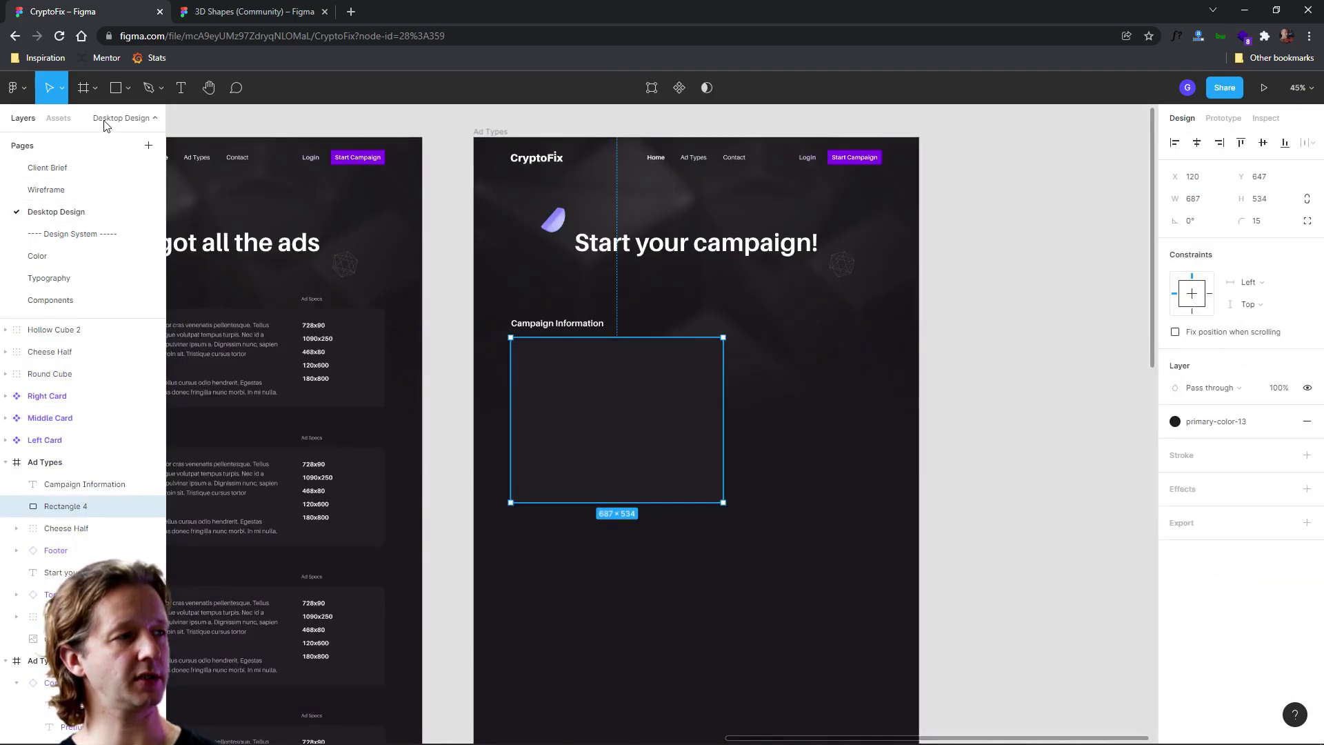
{"action": "key", "text": "alt+2"}
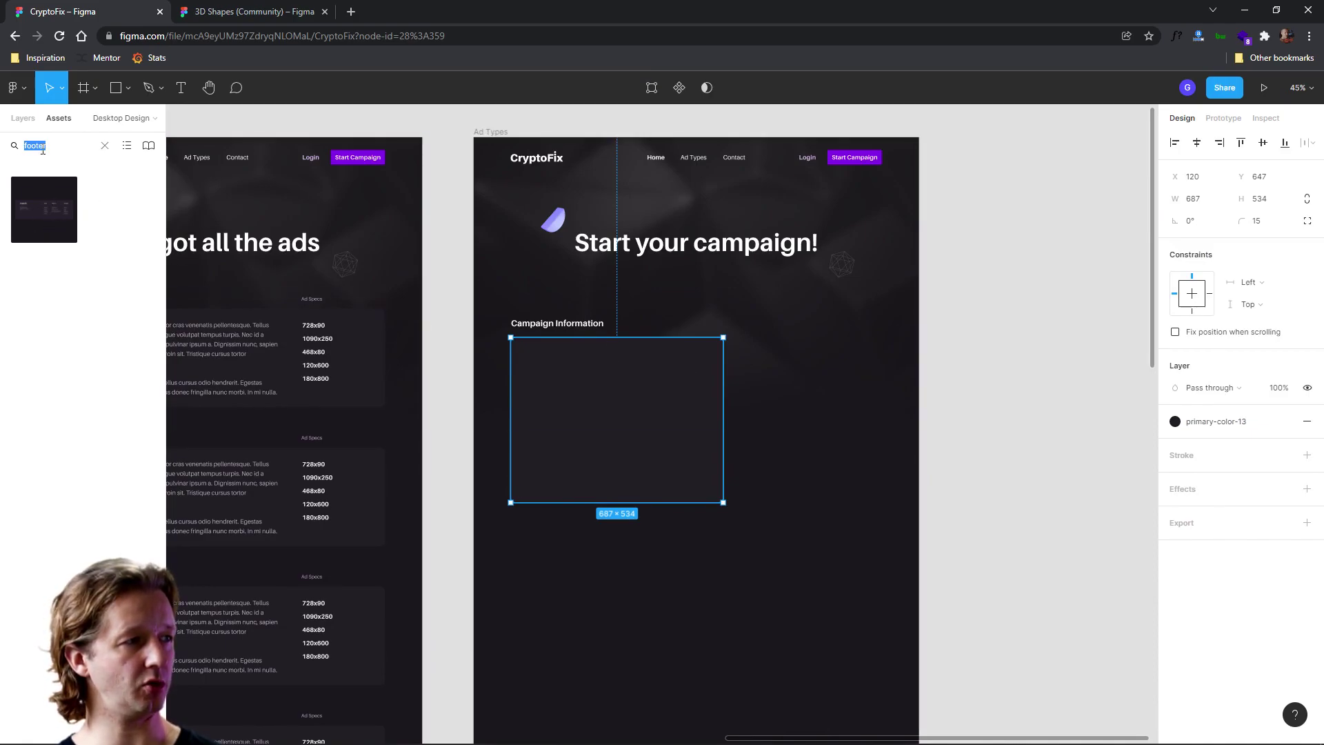
{"action": "left_click", "coordinate": [104, 146]}
{"action": "type", "text": "tex"}
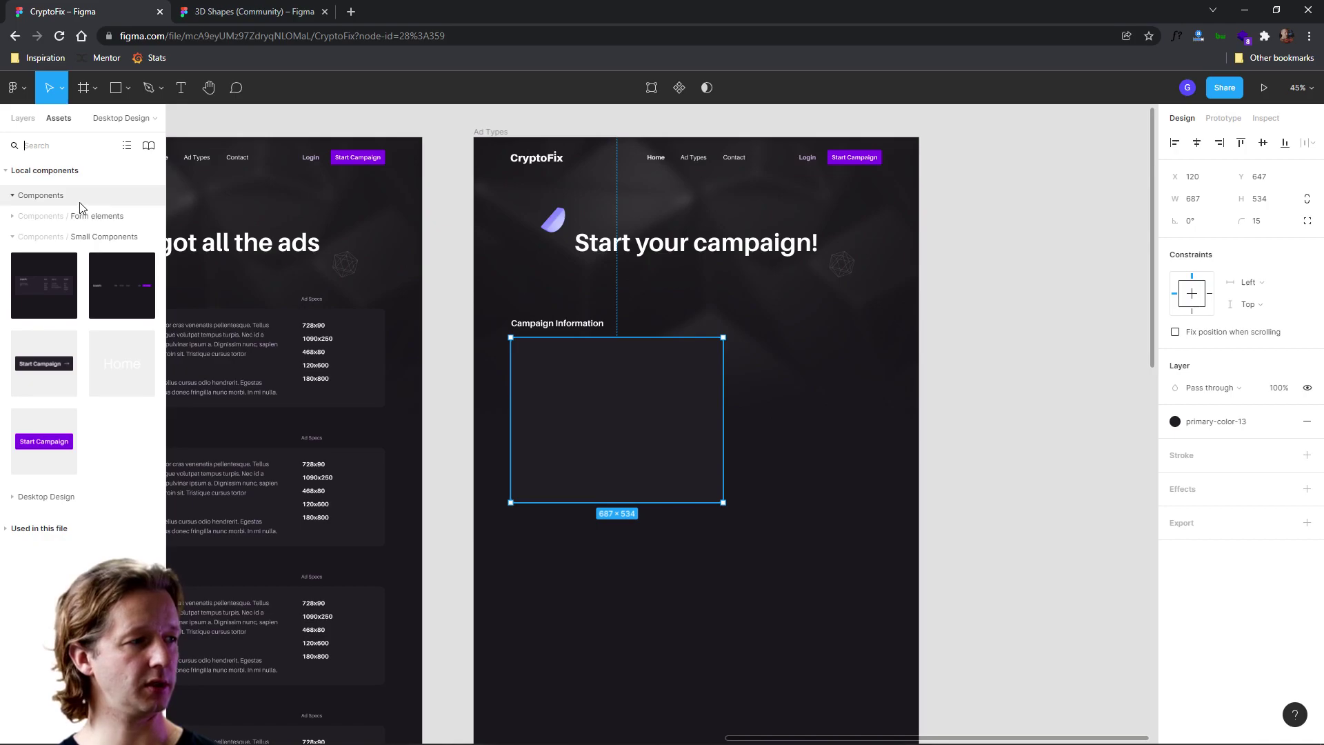
{"action": "left_click_drag", "start_coordinate": [79, 201], "coordinate": [574, 378]}
{"action": "scroll", "coordinate": [586, 383], "scroll_direction": "up", "scroll_amount": 3}
{"action": "key", "text": "Up"}
{"action": "key", "text": "Up"}
{"action": "key", "text": "shift+Up"}
{"action": "key", "text": "Down"}
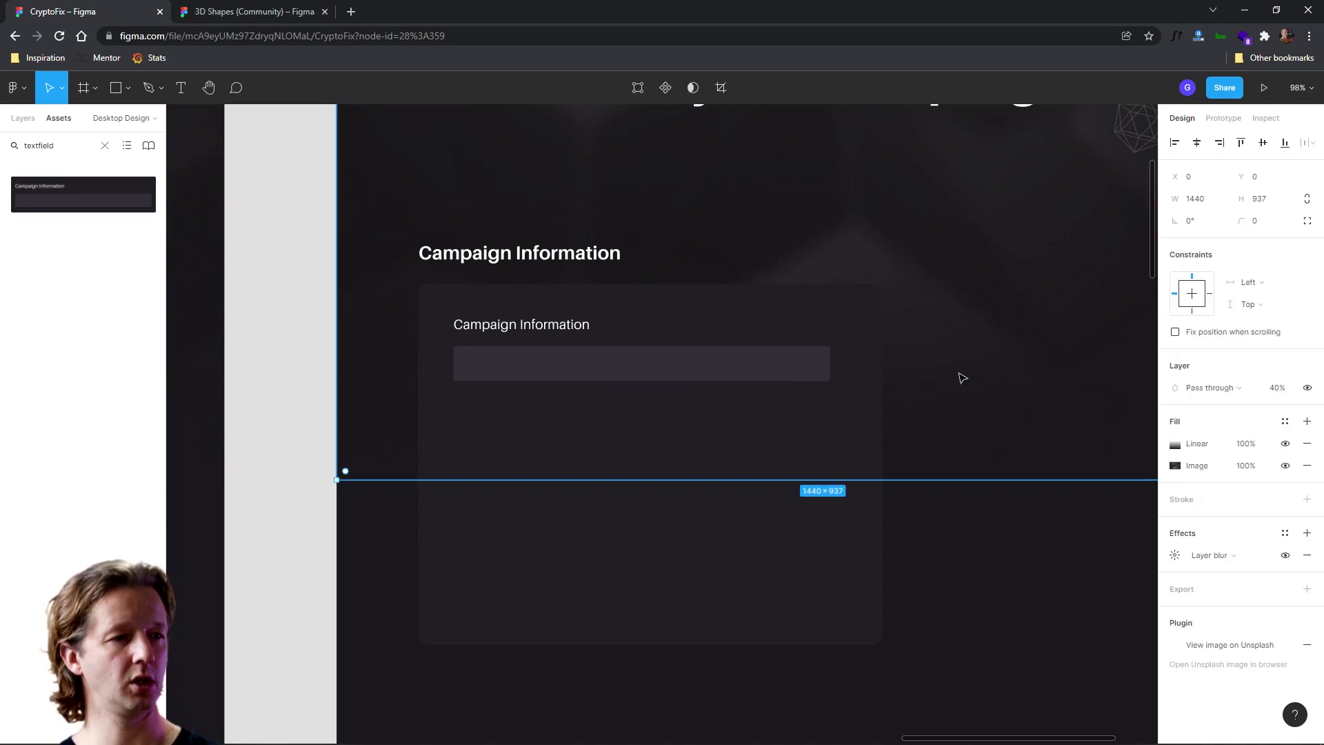
On the Components page, add a second variant to the Textfield component
{"action": "left_click", "coordinate": [22, 119]}
{"action": "left_click", "coordinate": [50, 299]}
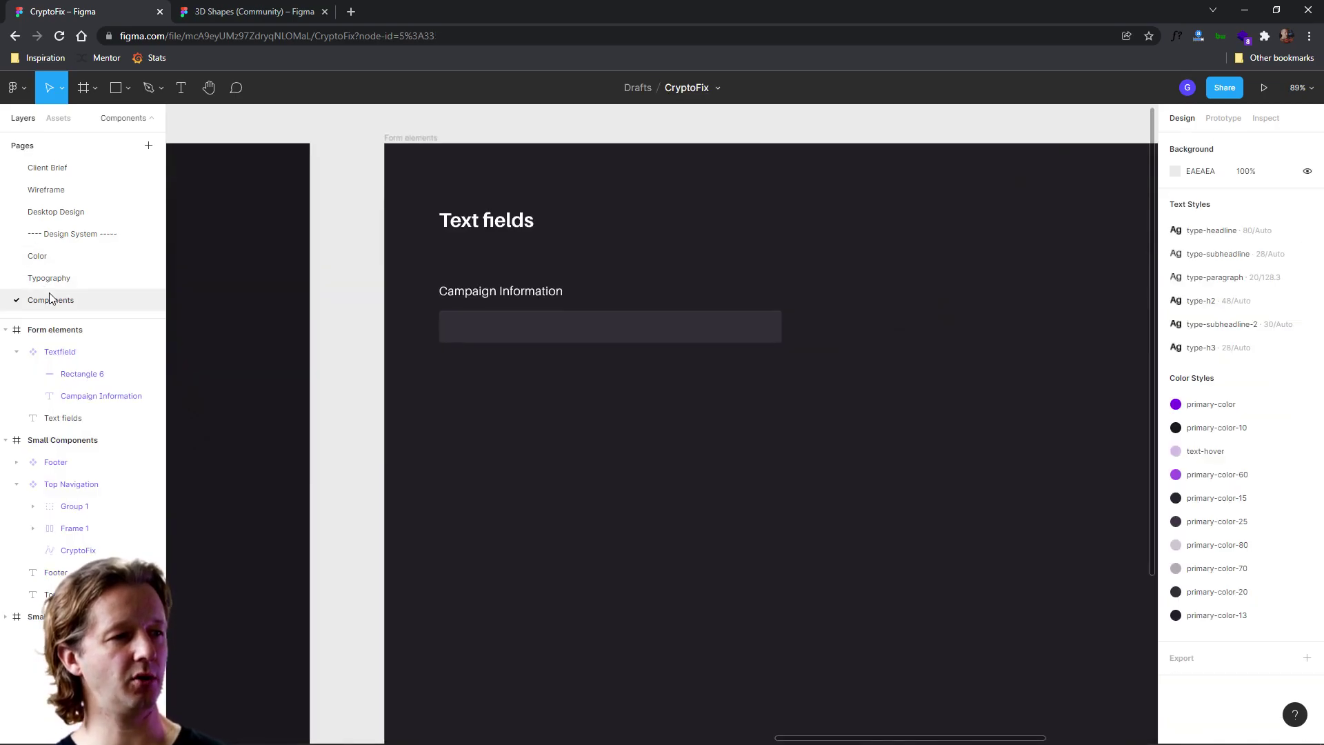
{"action": "left_click", "coordinate": [635, 338]}
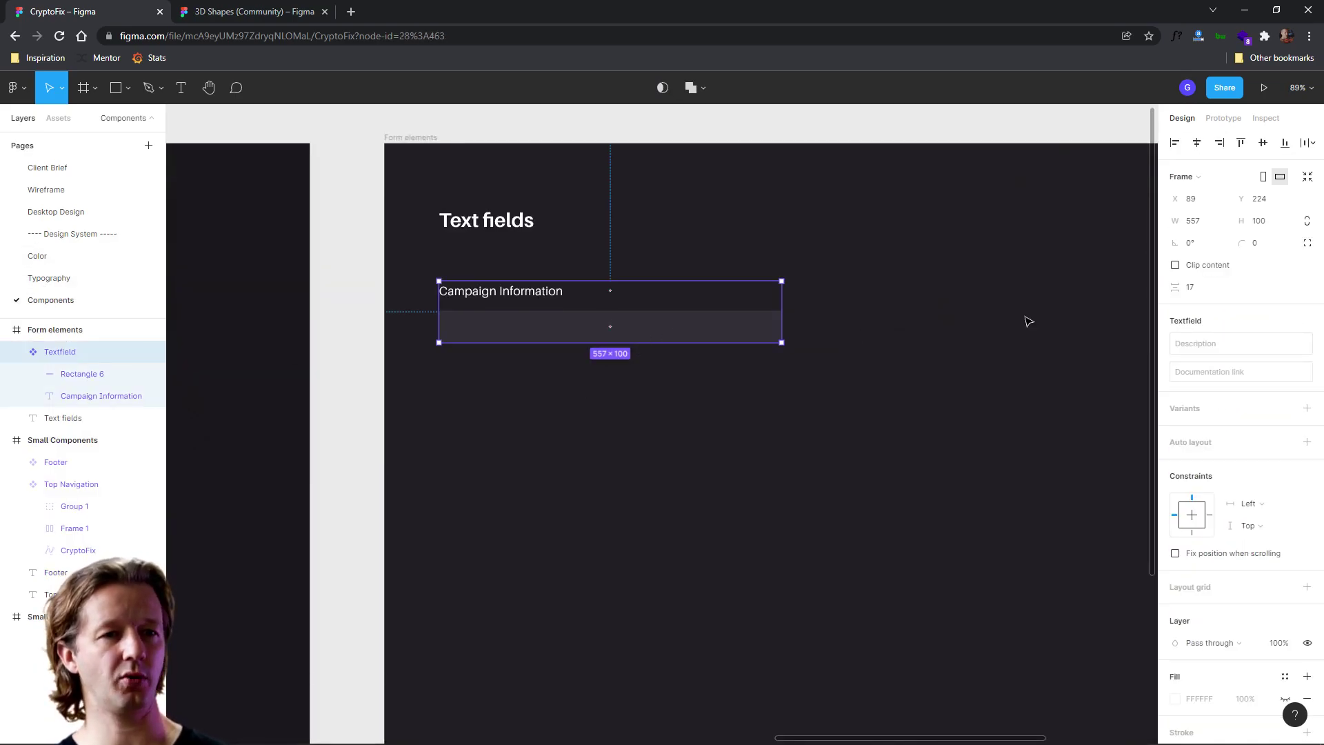
{"action": "left_click", "coordinate": [1307, 409]}
{"action": "key", "text": "Return"}
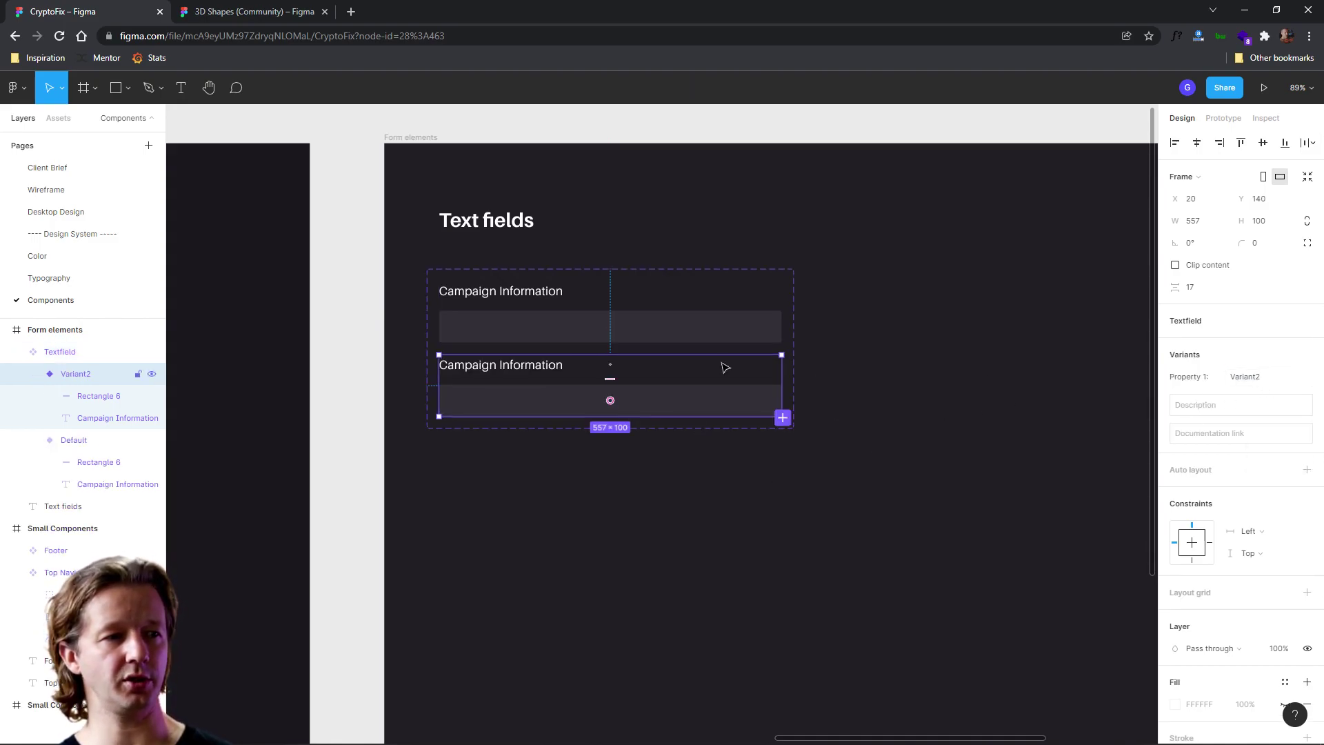
Name the Textfield component's second variant Focus
{"action": "left_click", "coordinate": [766, 331]}
{"action": "left_click", "coordinate": [1250, 377]}
{"action": "left_click", "coordinate": [690, 398]}
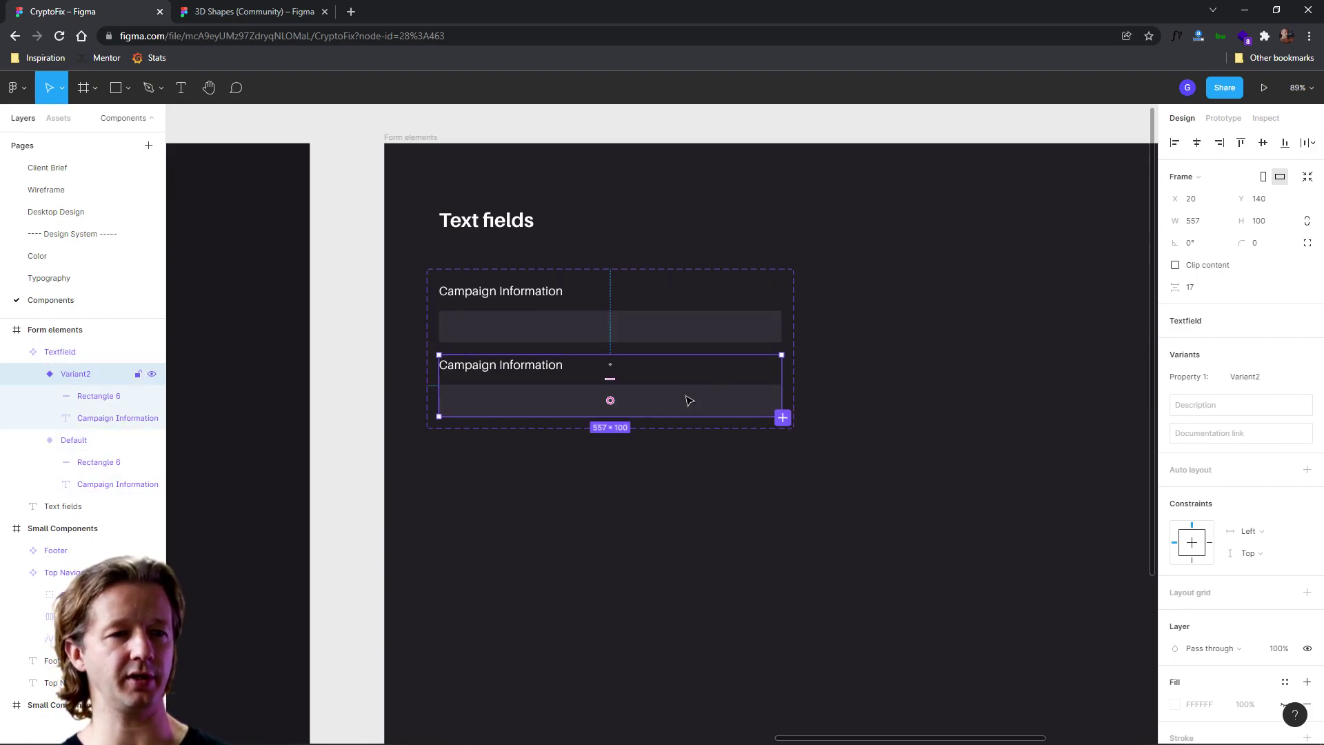
{"action": "type", "text": "Focus"}
{"action": "key", "text": "Return"}
{"action": "left_click", "coordinate": [885, 512]}
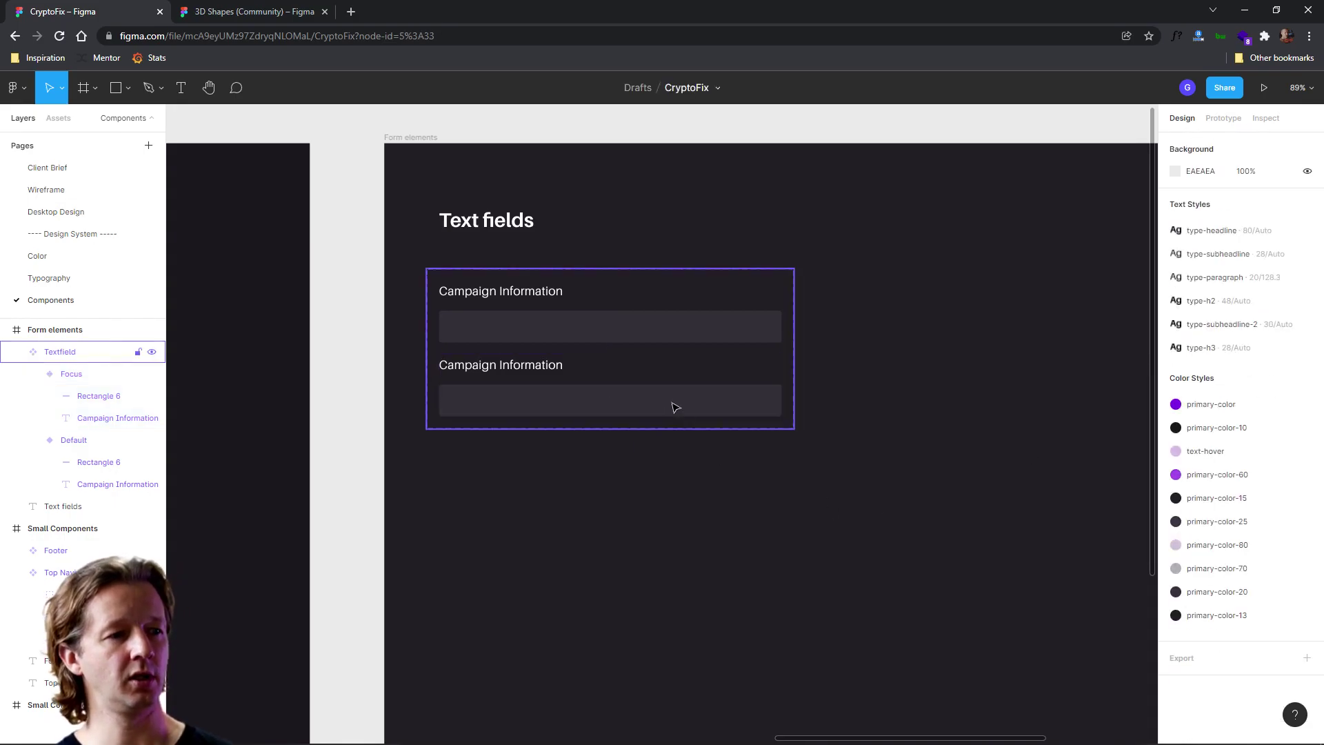
Add a solid purple 7B61FF stroke to the field rectangle in the Focus variant
{"action": "left_click", "coordinate": [676, 408]}
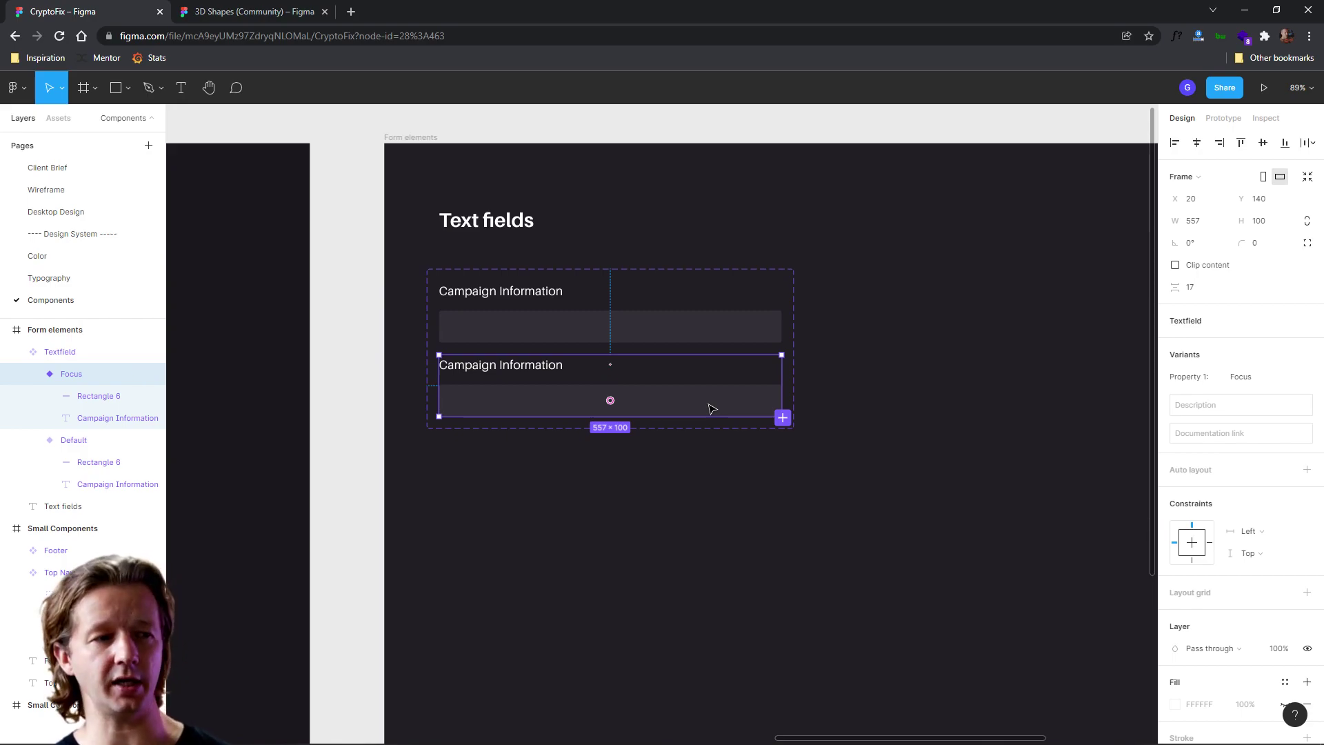
{"action": "left_click", "coordinate": [713, 409]}
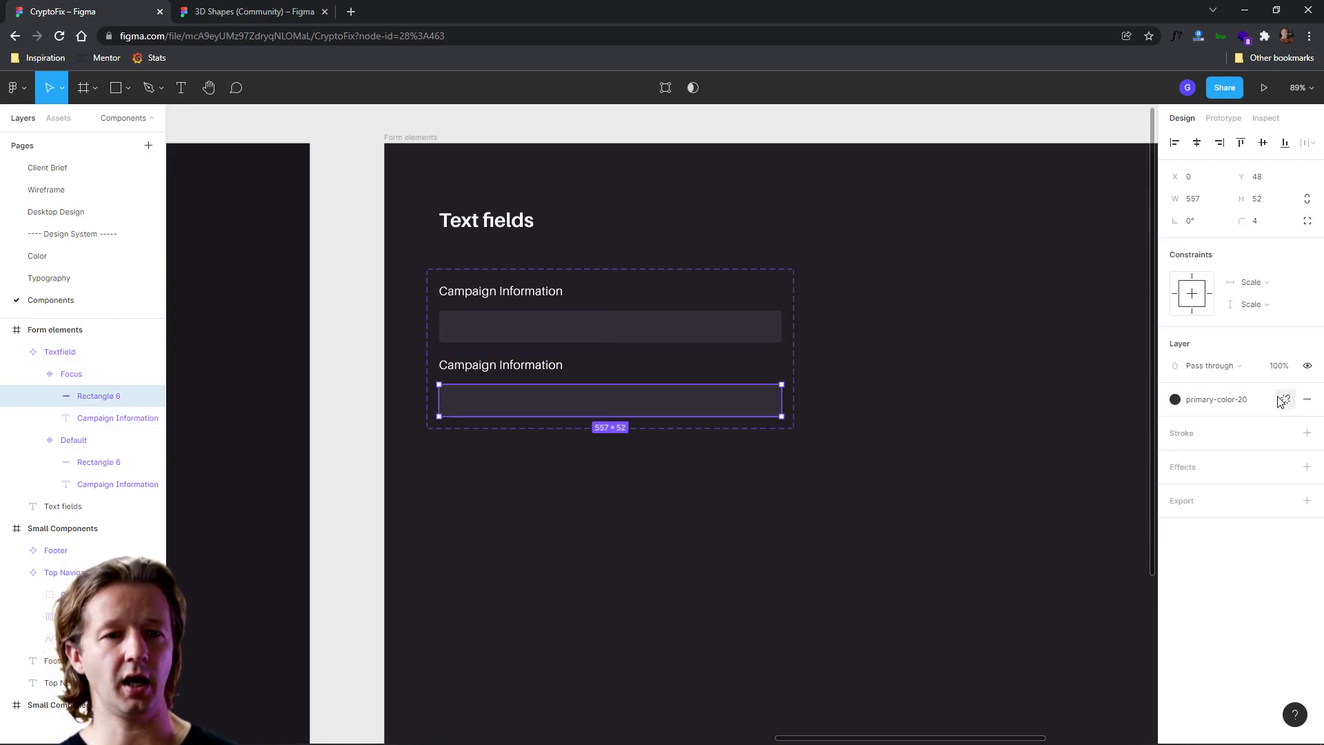
{"action": "left_click", "coordinate": [1307, 433]}
{"action": "left_click", "coordinate": [1173, 456]}
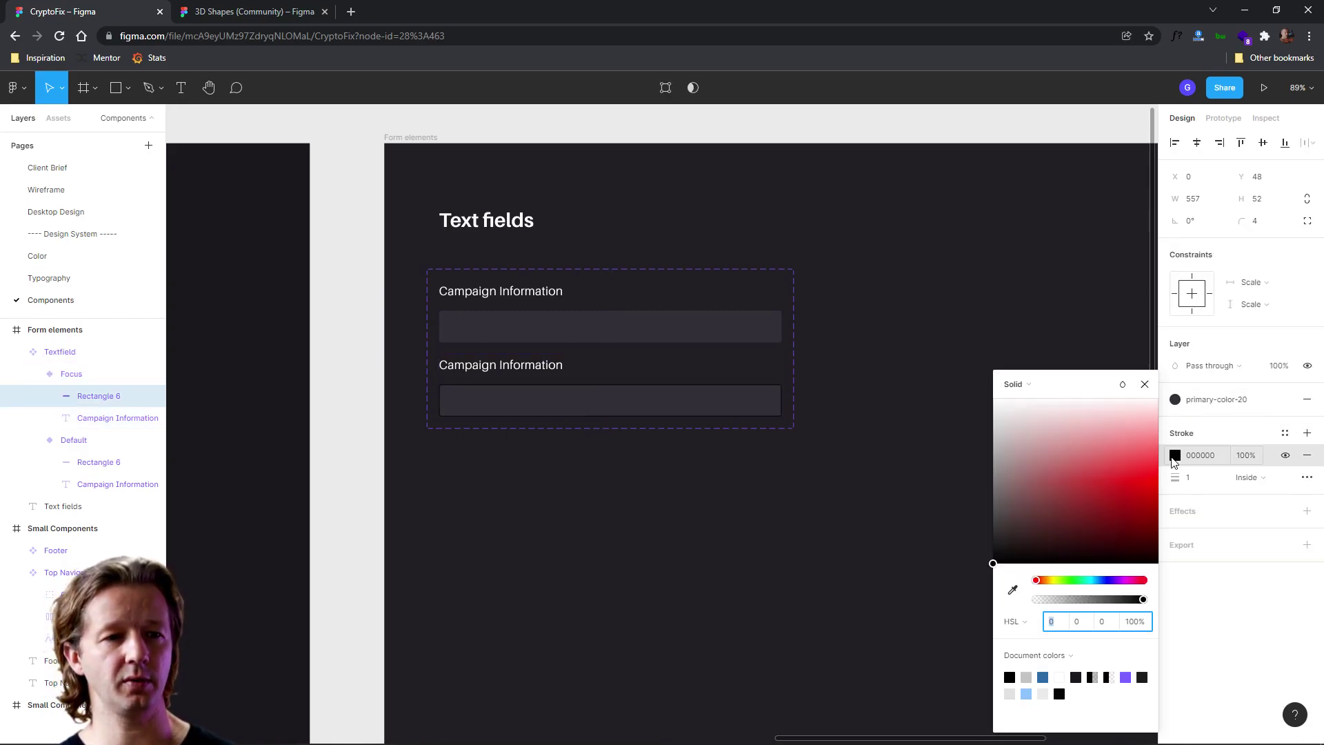
{"action": "left_click_drag", "start_coordinate": [1012, 443], "coordinate": [940, 379]}
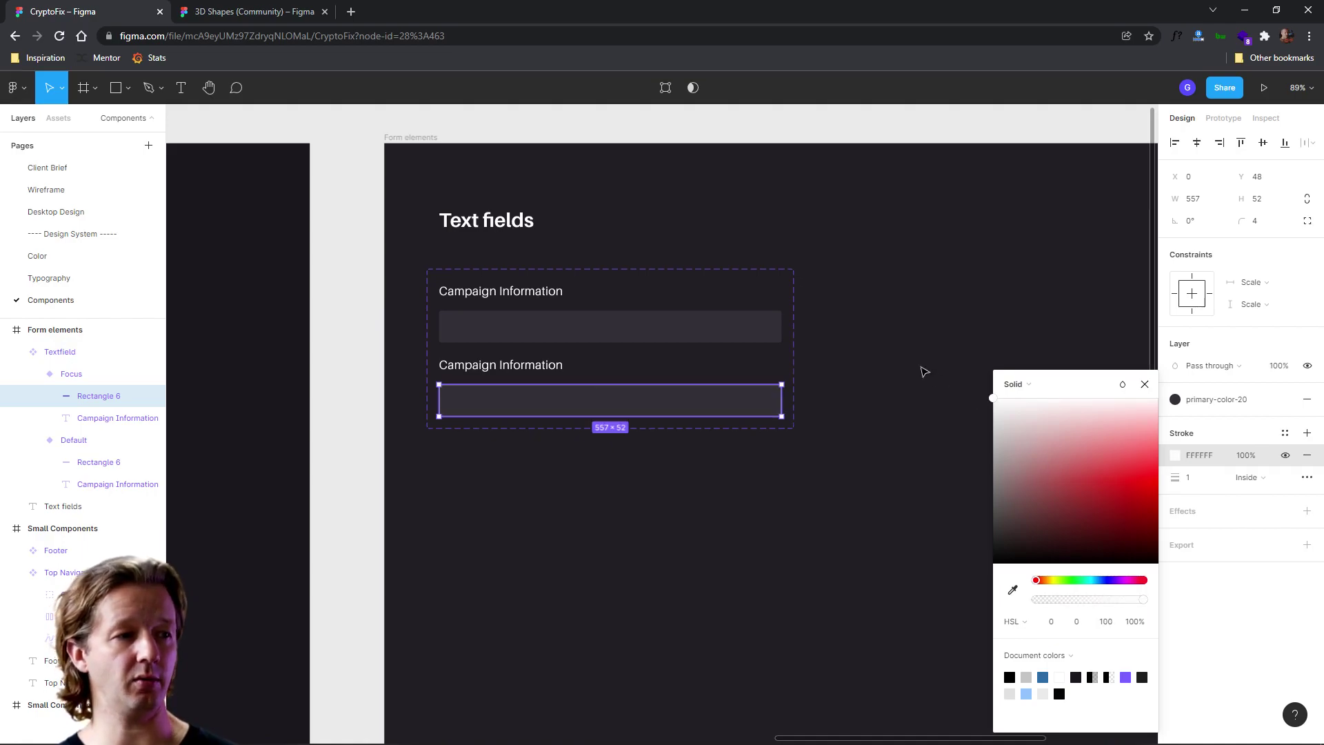
{"action": "left_click", "coordinate": [1013, 590]}
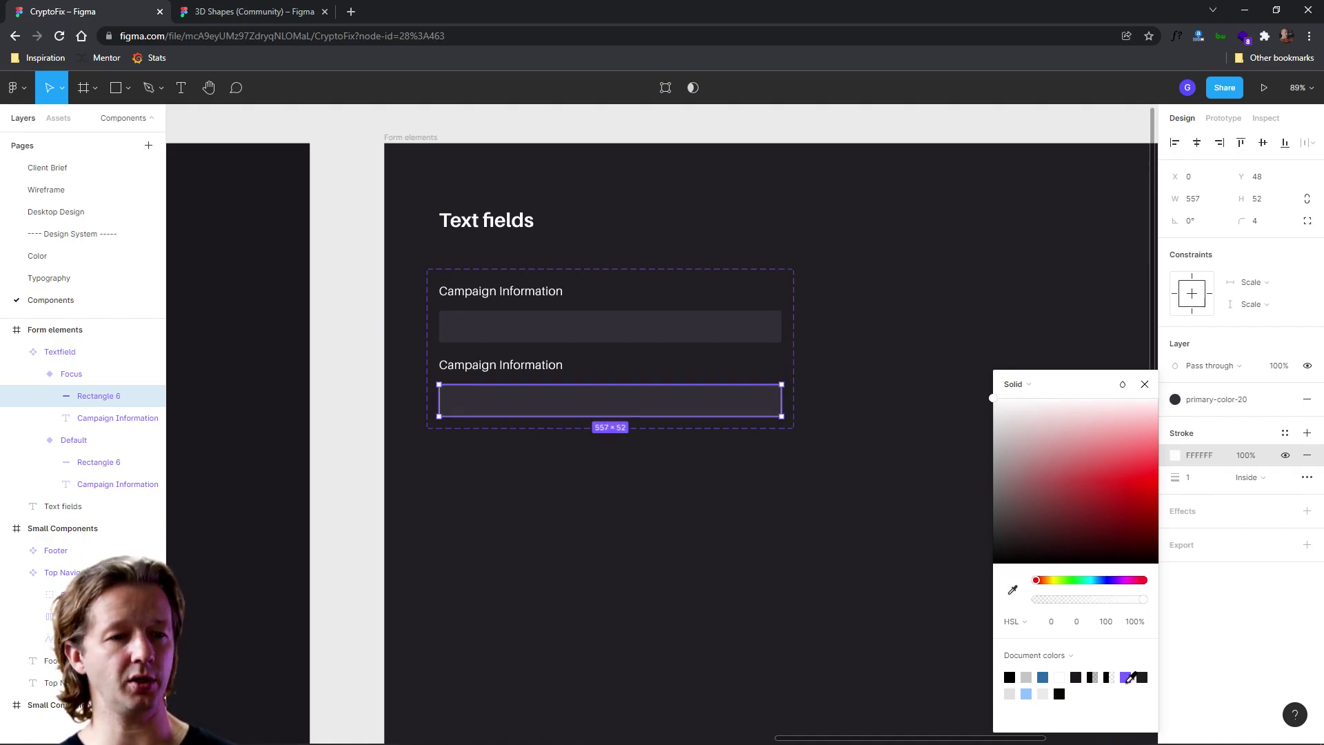
{"action": "left_click", "coordinate": [1127, 679]}
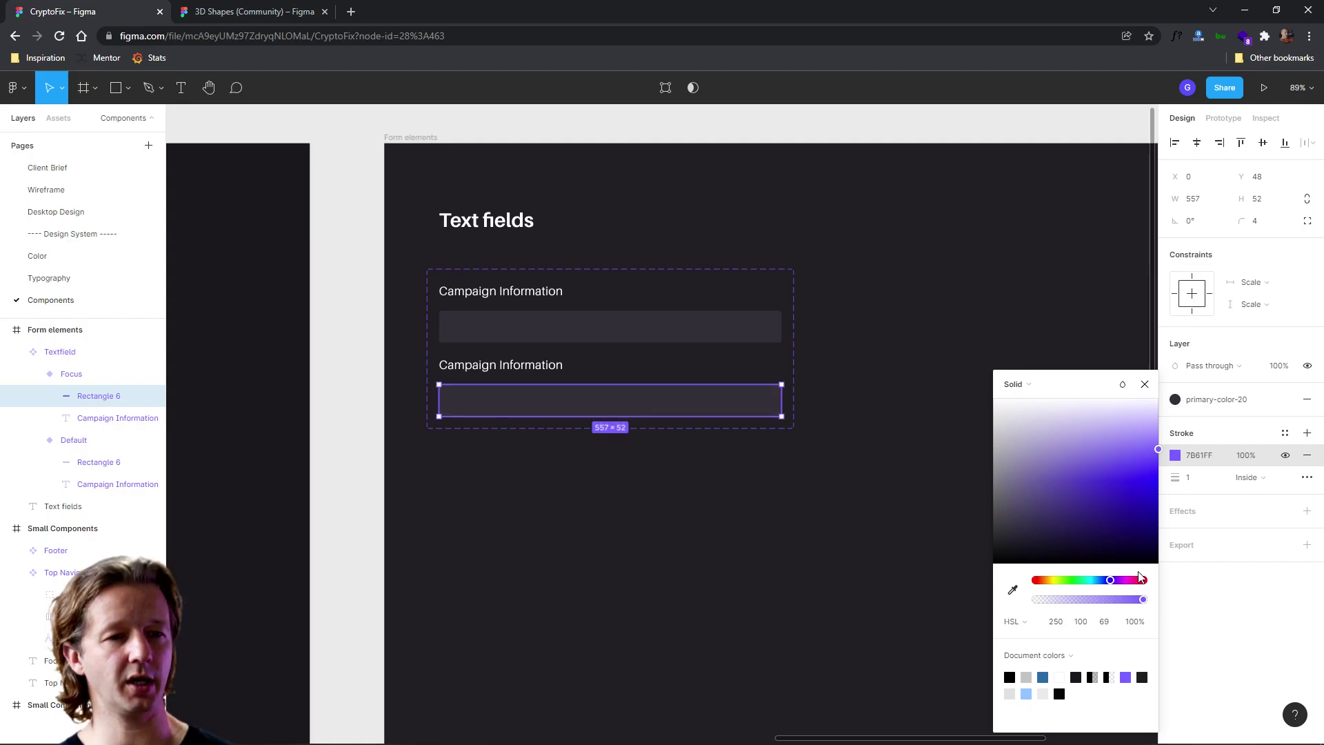
Set the Focus rectangle's stroke width to 2
{"action": "left_click", "coordinate": [1196, 480]}
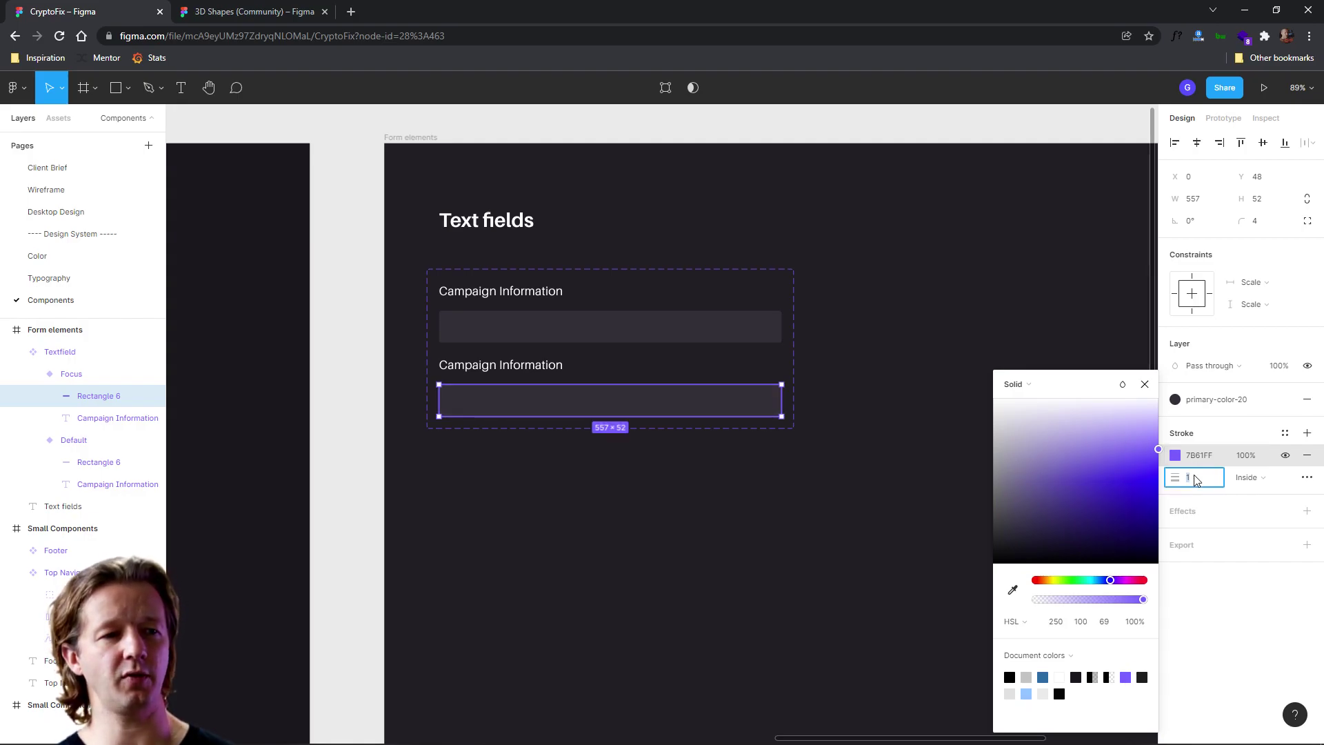
{"action": "type", "text": "2"}
{"action": "key", "text": "Return"}
{"action": "left_click", "coordinate": [970, 280]}
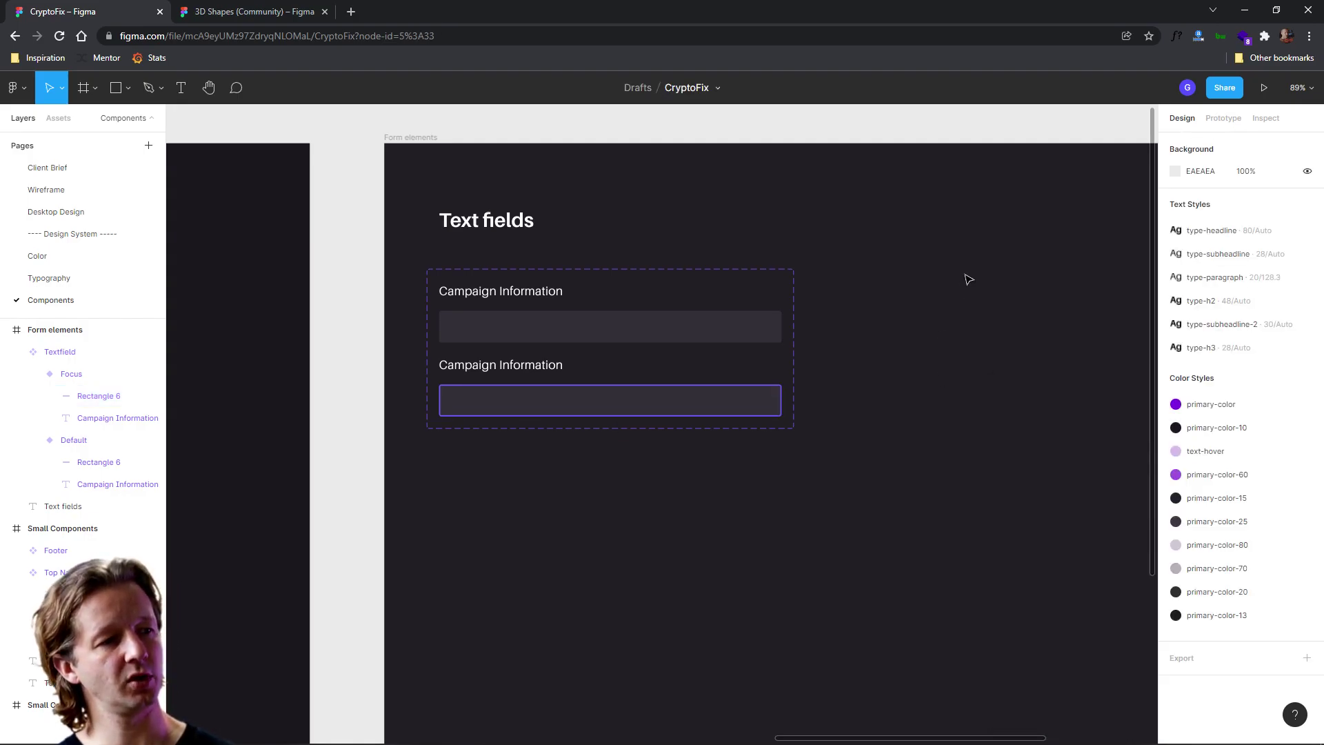
Set the Focus rectangle's stroke alignment to Outside
{"action": "left_click", "coordinate": [710, 412]}
{"action": "left_click", "coordinate": [711, 412]}
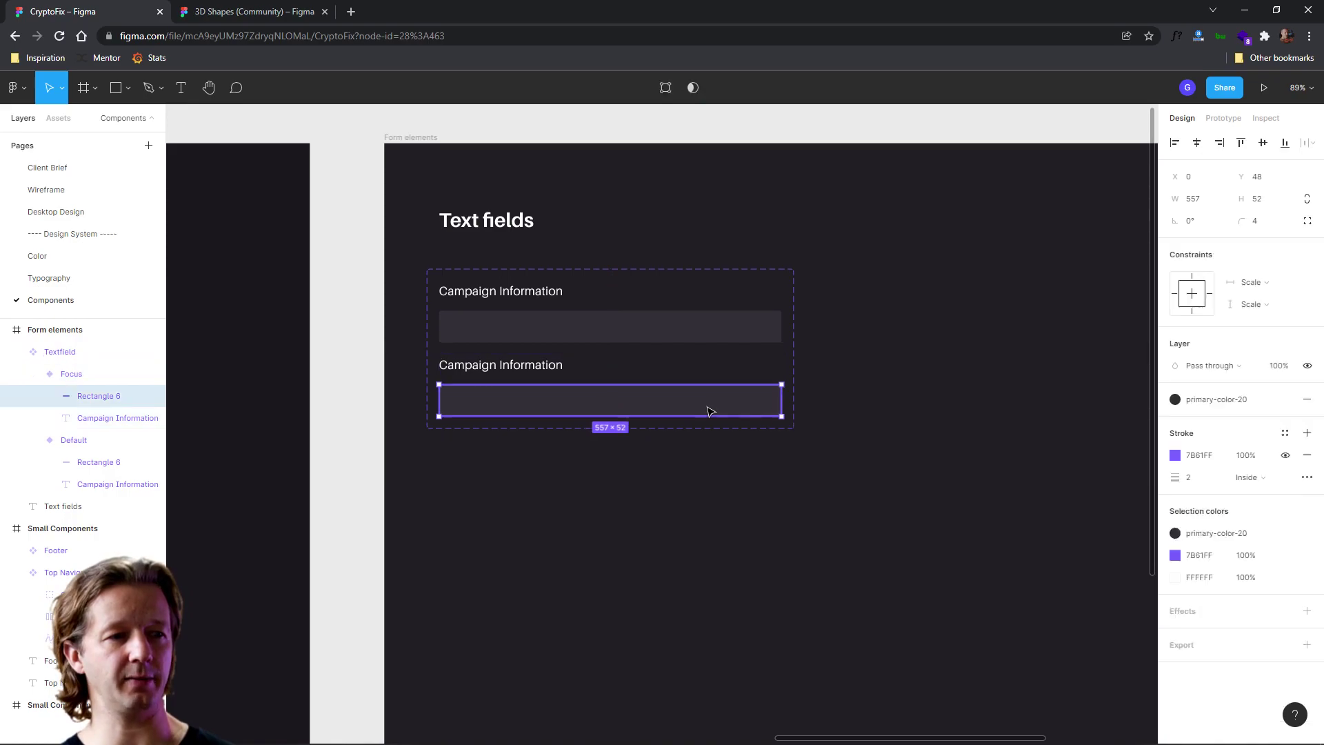
{"action": "left_click", "coordinate": [1241, 477]}
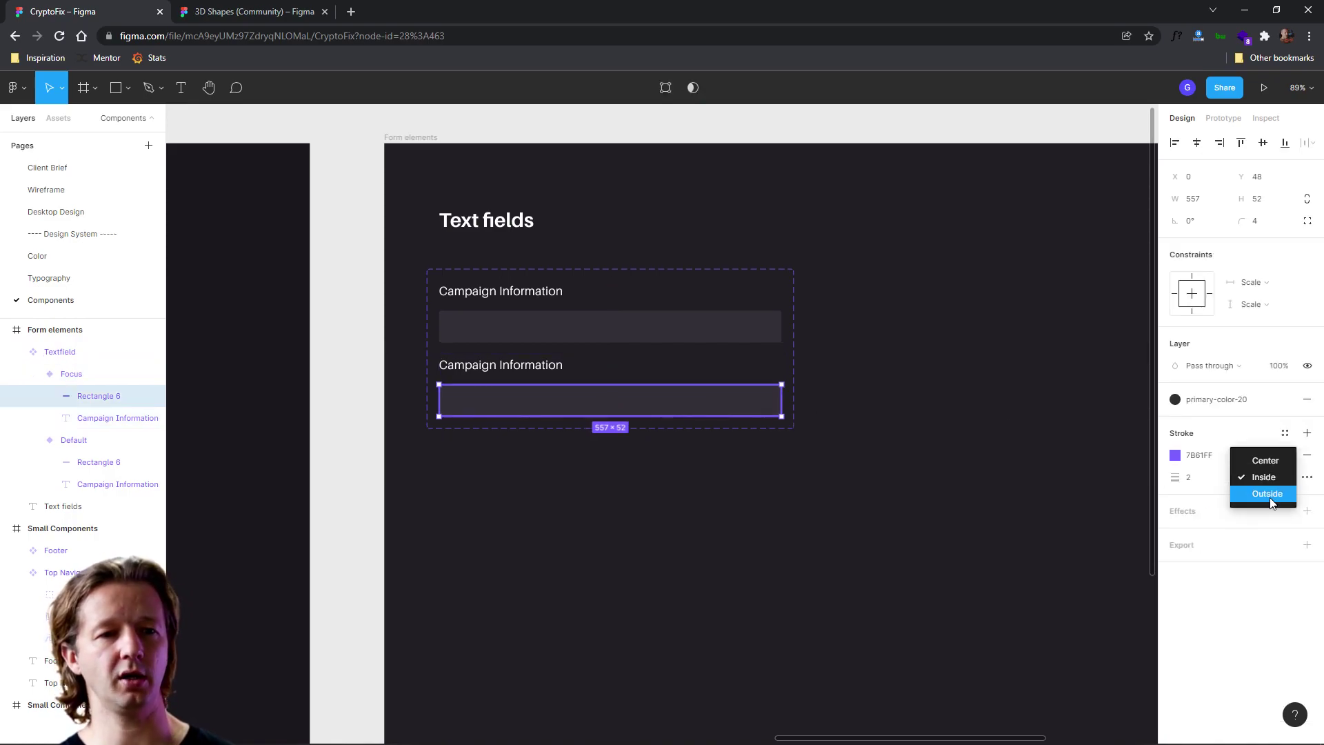
{"action": "left_click", "coordinate": [1273, 494]}
{"action": "left_click", "coordinate": [975, 522]}
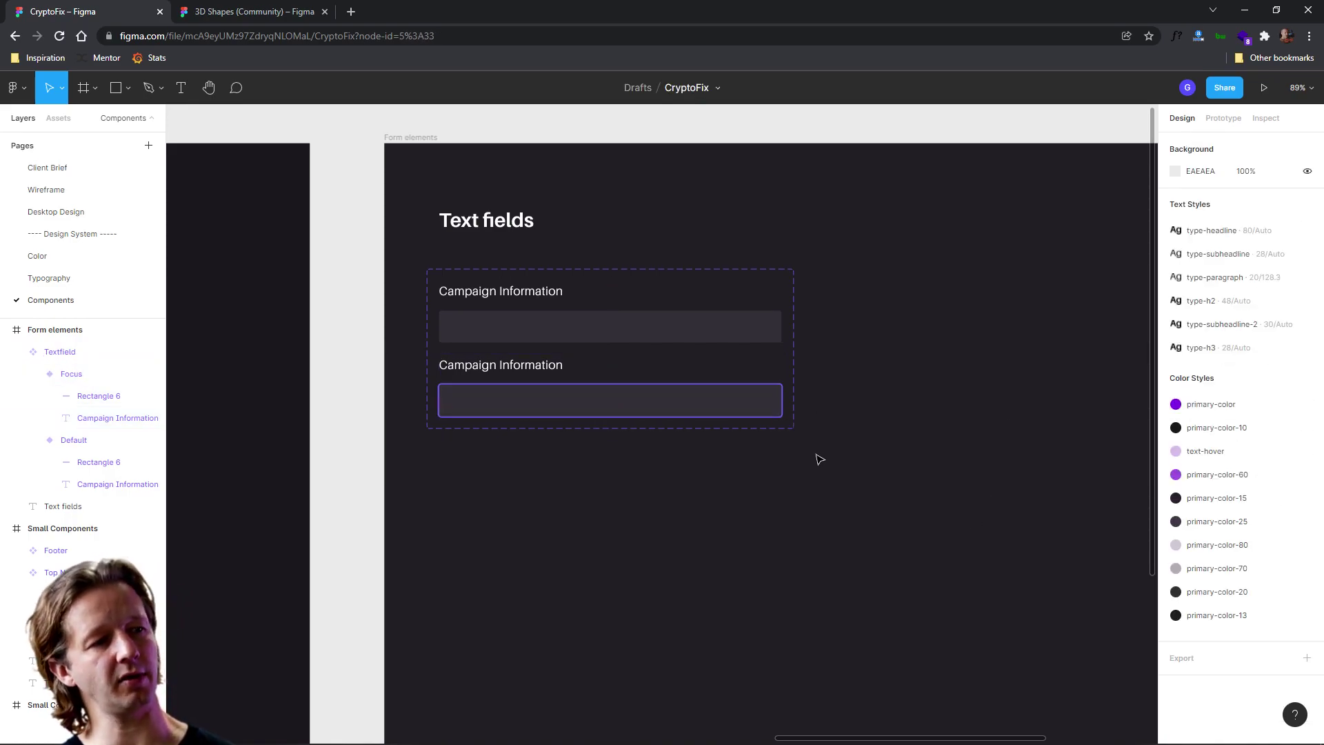
Connect the Default and Focus variants in both directions with on-click Change to prototype interactions
{"action": "left_click", "coordinate": [694, 320]}
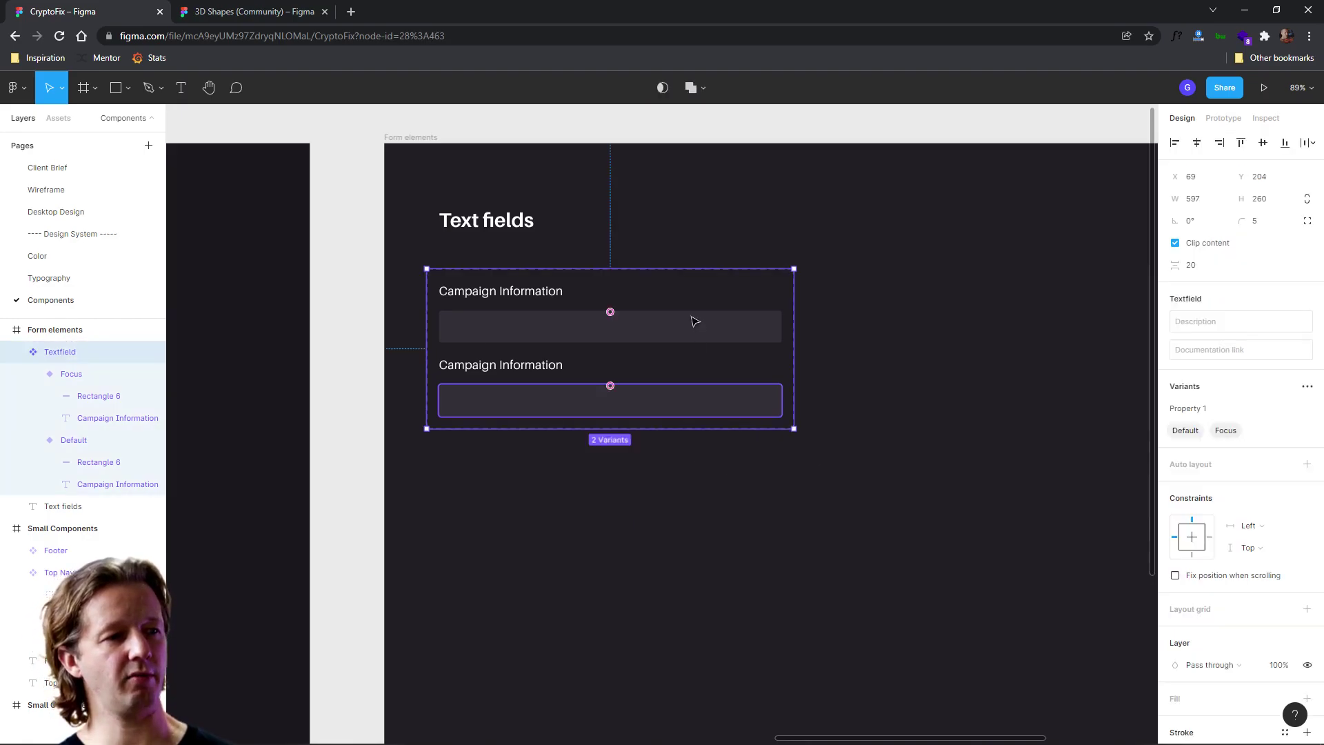
{"action": "left_click", "coordinate": [695, 320]}
{"action": "left_click", "coordinate": [1221, 118]}
{"action": "left_click_drag", "start_coordinate": [781, 312], "coordinate": [725, 398]}
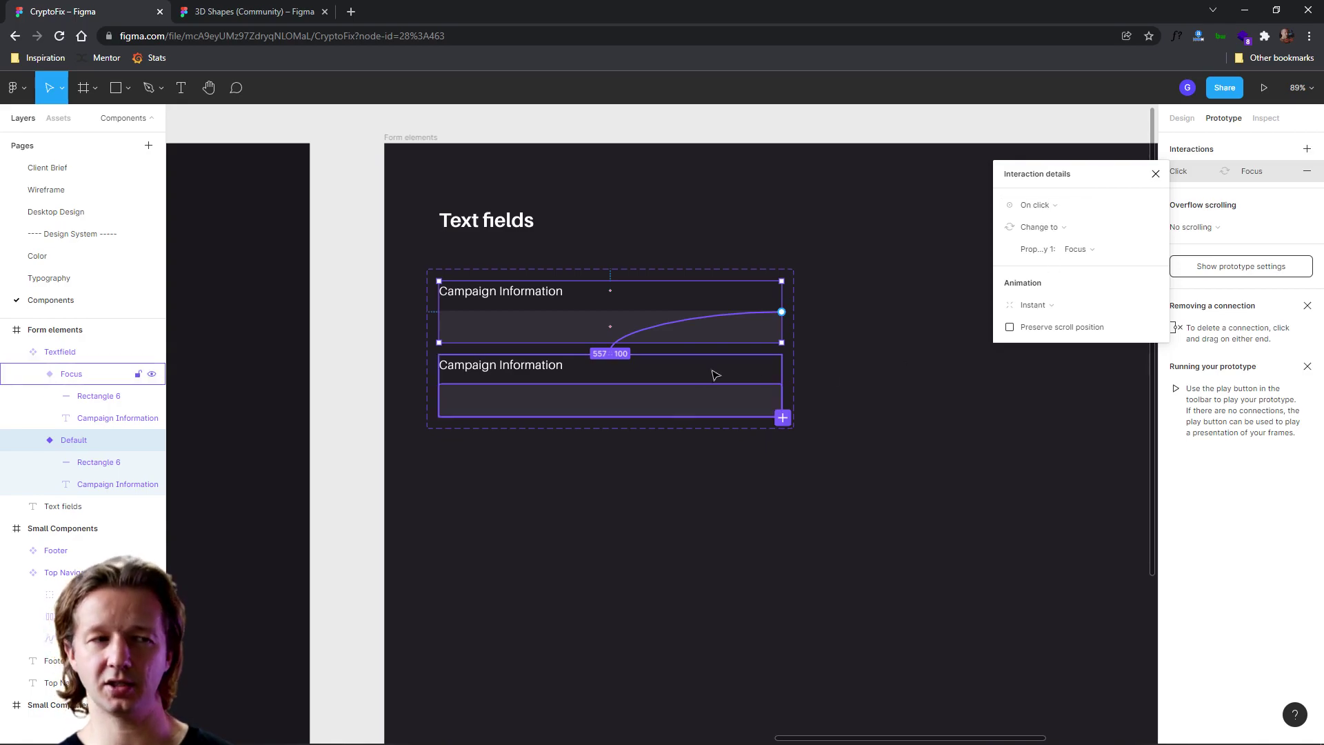
{"action": "left_click", "coordinate": [685, 402]}
{"action": "left_click_drag", "start_coordinate": [780, 386], "coordinate": [672, 334]}
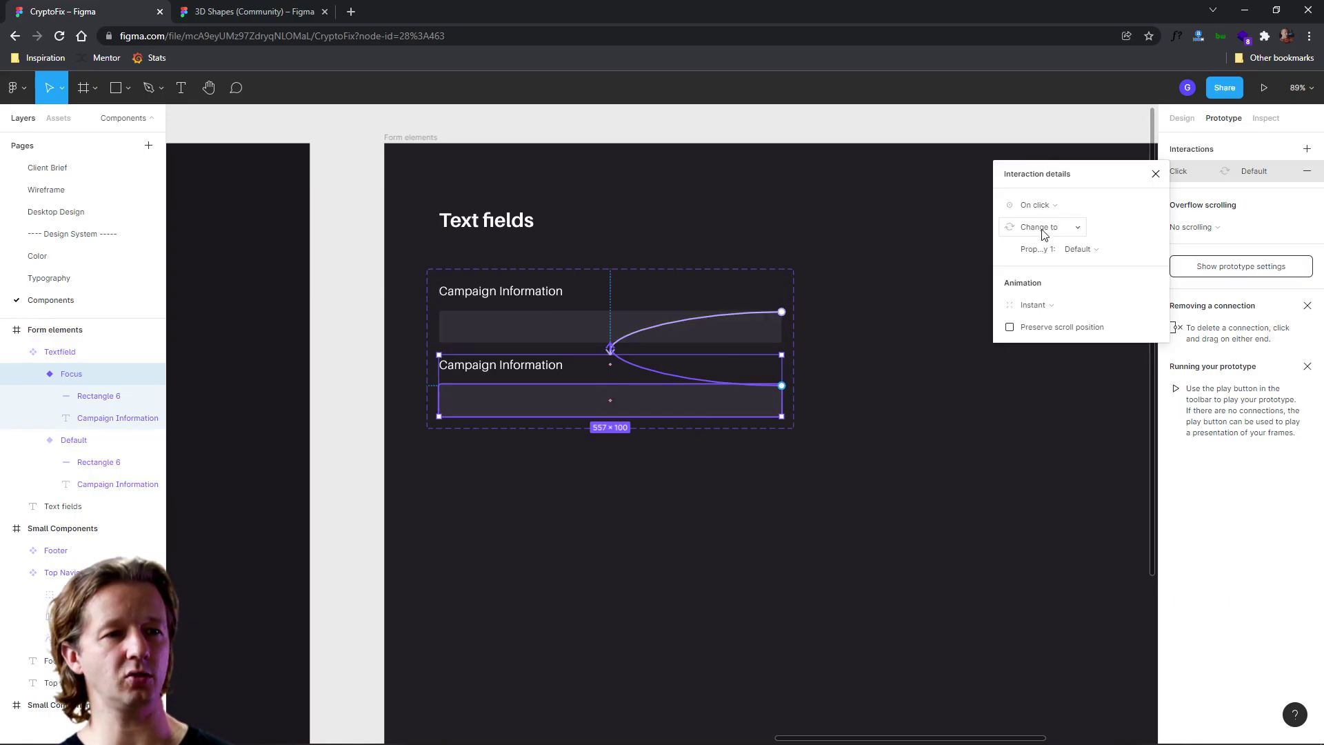
{"action": "left_click", "coordinate": [863, 249]}
Preview the Start Campaign frame from the Desktop Design page and test toggling the text field's focus state
{"action": "left_click", "coordinate": [59, 211]}
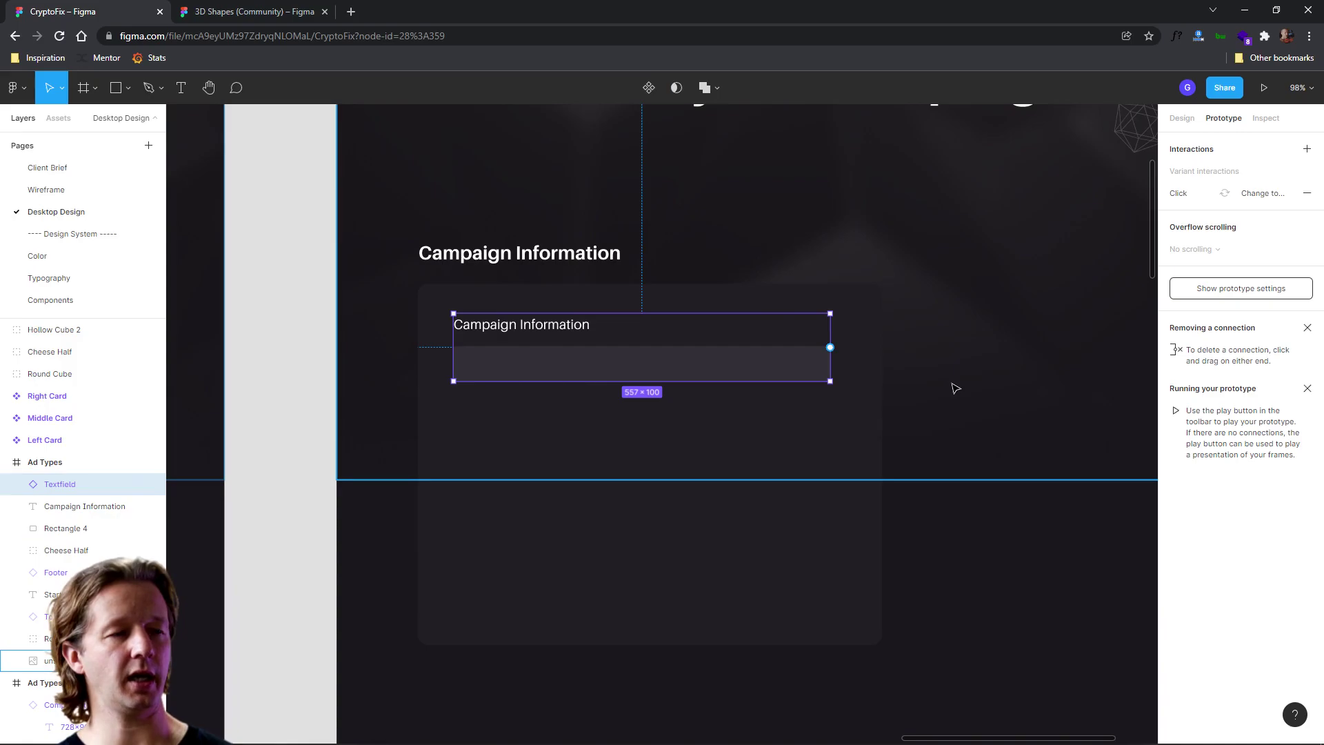
{"action": "left_click", "coordinate": [1264, 87]}
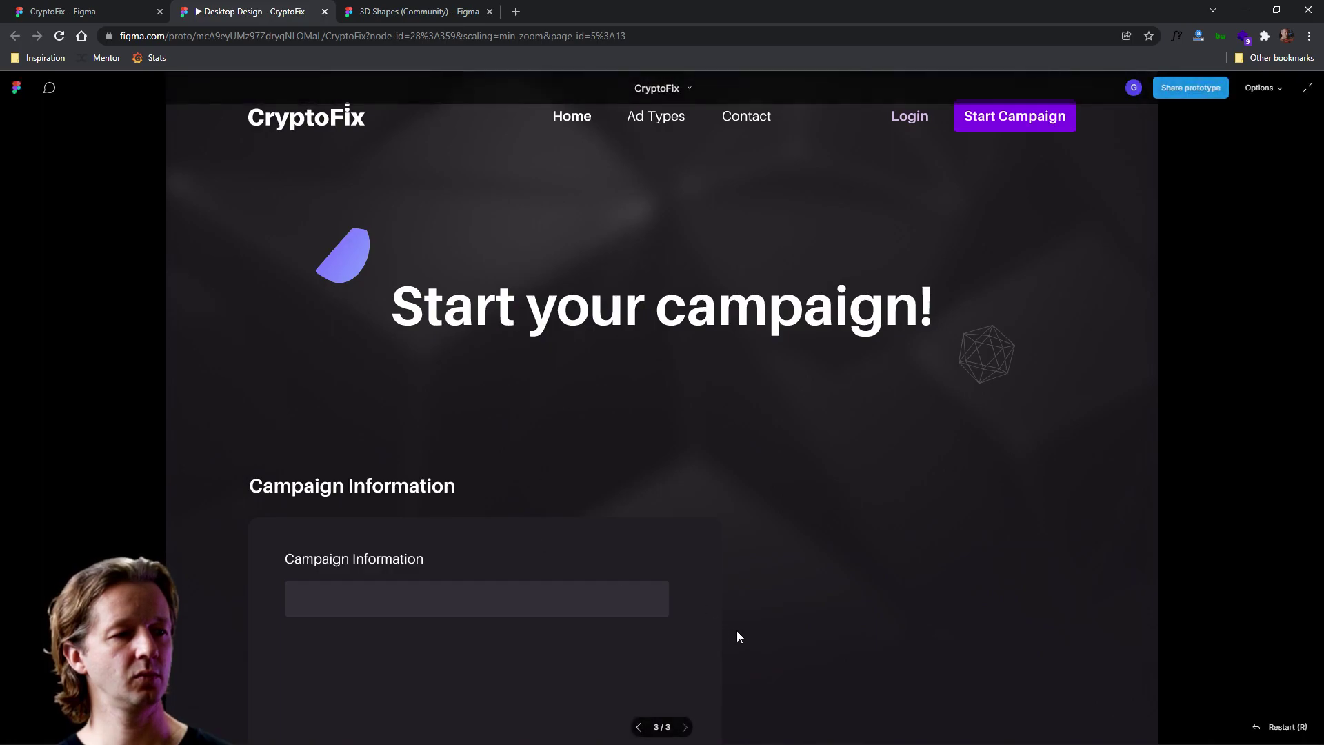
{"action": "scroll", "coordinate": [731, 607], "scroll_direction": "down", "scroll_amount": 3}
{"action": "left_click", "coordinate": [494, 349]}
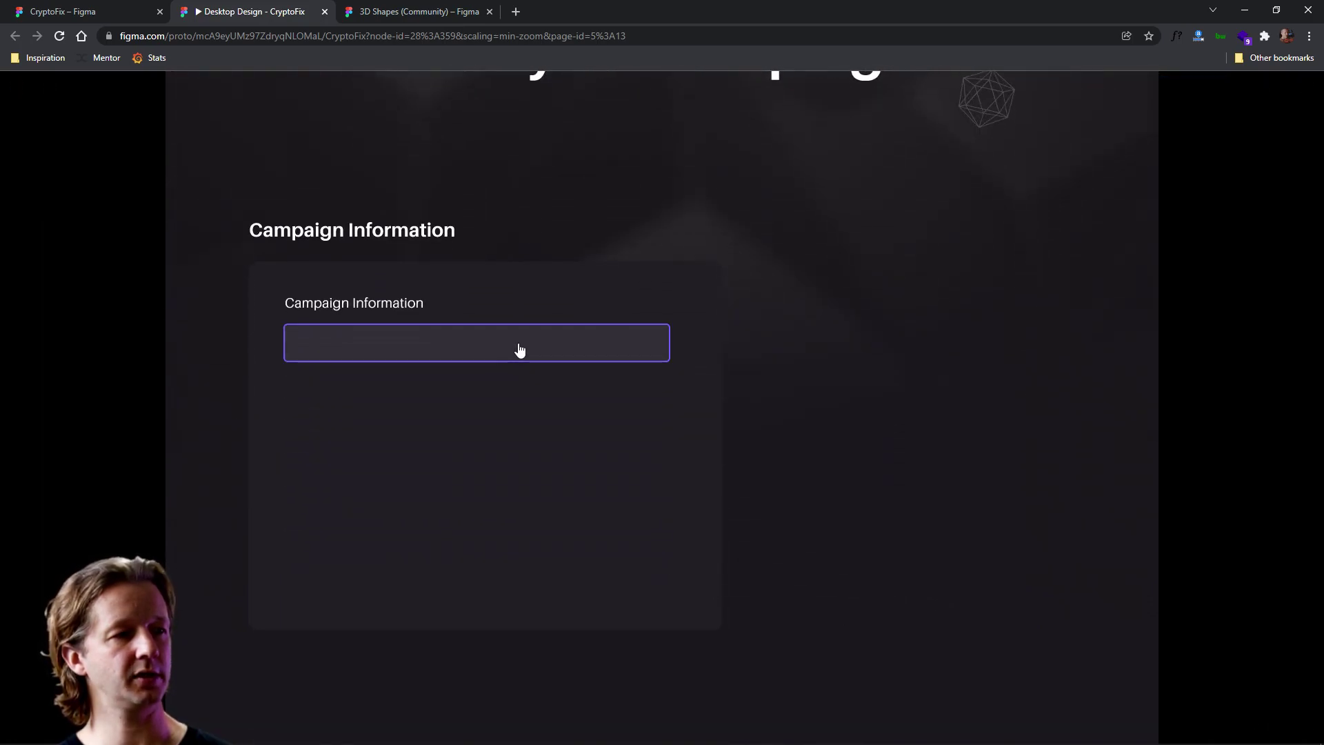
{"action": "left_click", "coordinate": [544, 350]}
{"action": "left_click", "coordinate": [585, 342]}
{"action": "left_click", "coordinate": [573, 341]}
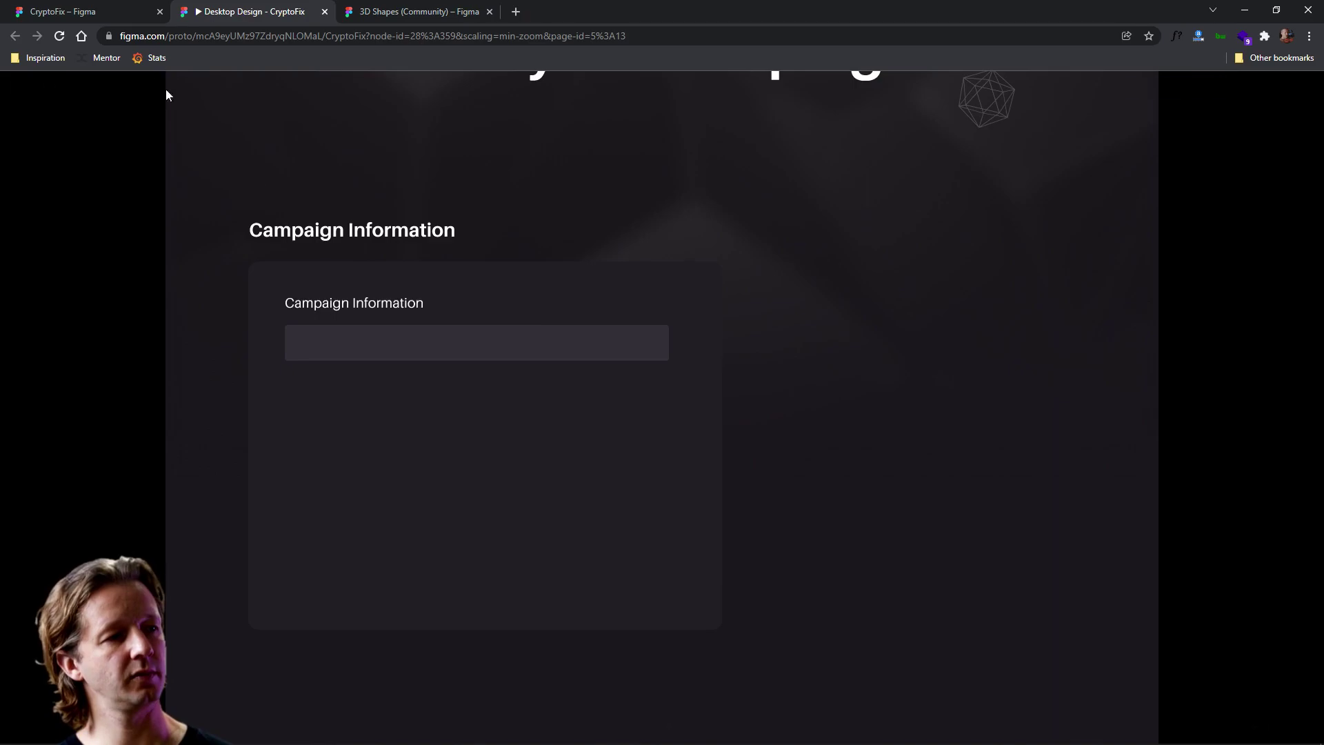
Back in the design file, duplicate the Textfield instance and place the copy directly below the original in the form card
{"action": "left_click", "coordinate": [120, 9]}
{"action": "left_click", "coordinate": [941, 370]}
{"action": "left_click", "coordinate": [711, 368]}
{"action": "key", "text": "ctrl+d"}
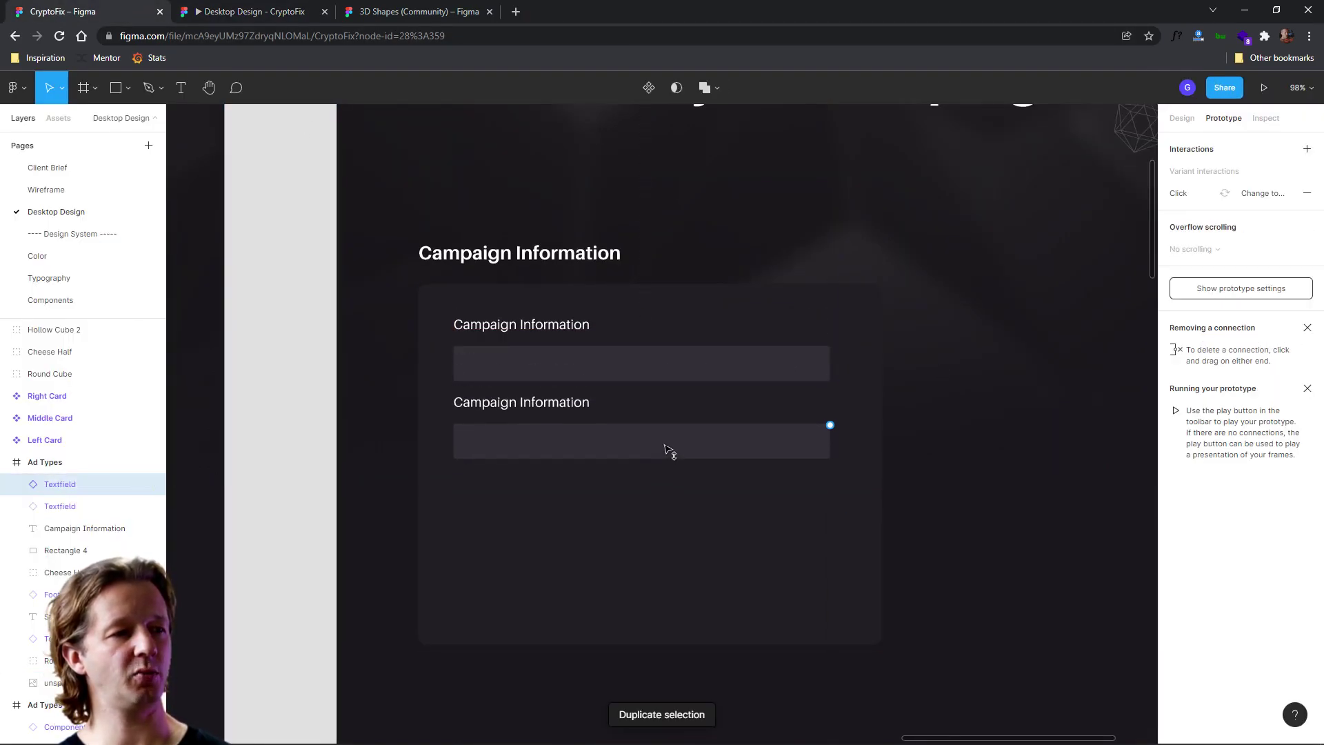
Change the label of the second text field to "Campaign URL"
{"action": "double_click", "coordinate": [556, 414]}
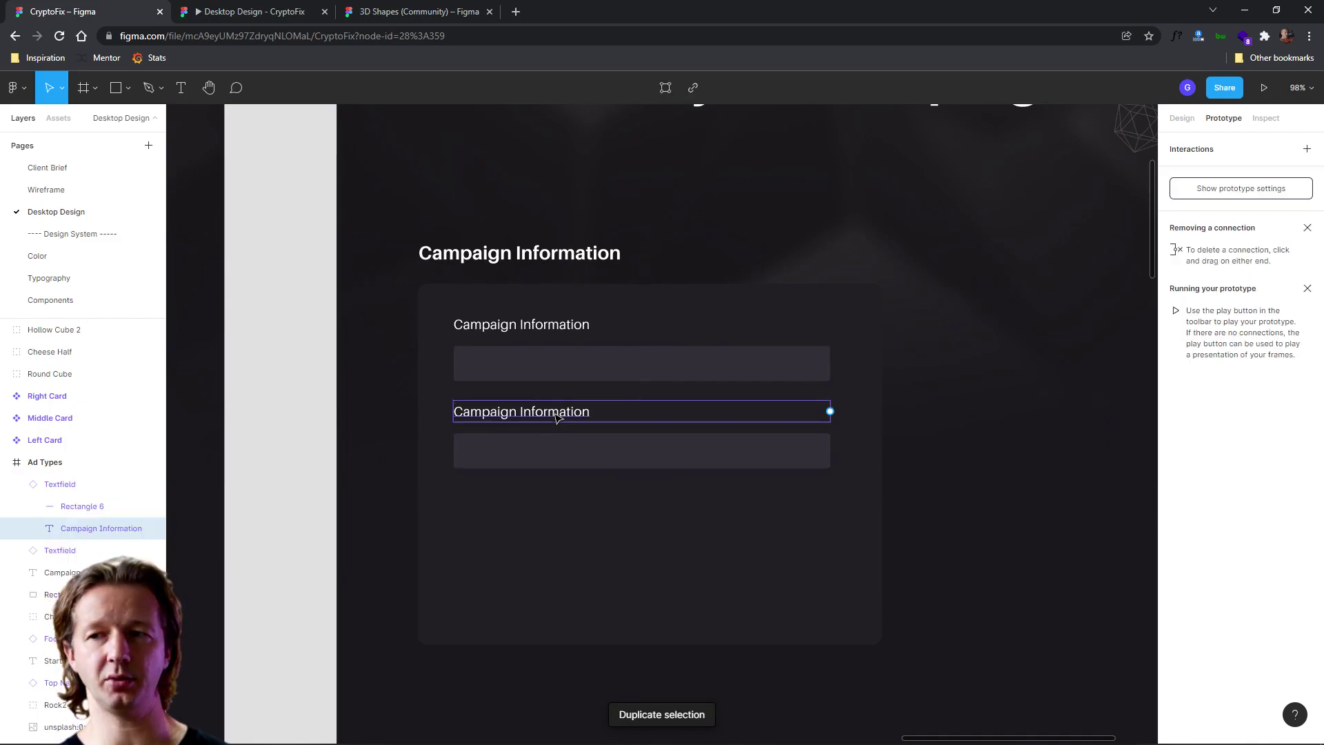
{"action": "double_click", "coordinate": [554, 413]}
{"action": "type", "text": "Campaign"}
{"action": "key", "text": "BackSpace"}
{"action": "key", "text": "BackSpace"}
{"action": "key", "text": "BackSpace"}
{"action": "key", "text": "BackSpace"}
{"action": "type", "text": "aign URL"}
{"action": "key", "text": "Escape"}
{"action": "left_click", "coordinate": [979, 421]}
{"action": "left_click_drag", "start_coordinate": [949, 556], "coordinate": [923, 479]}
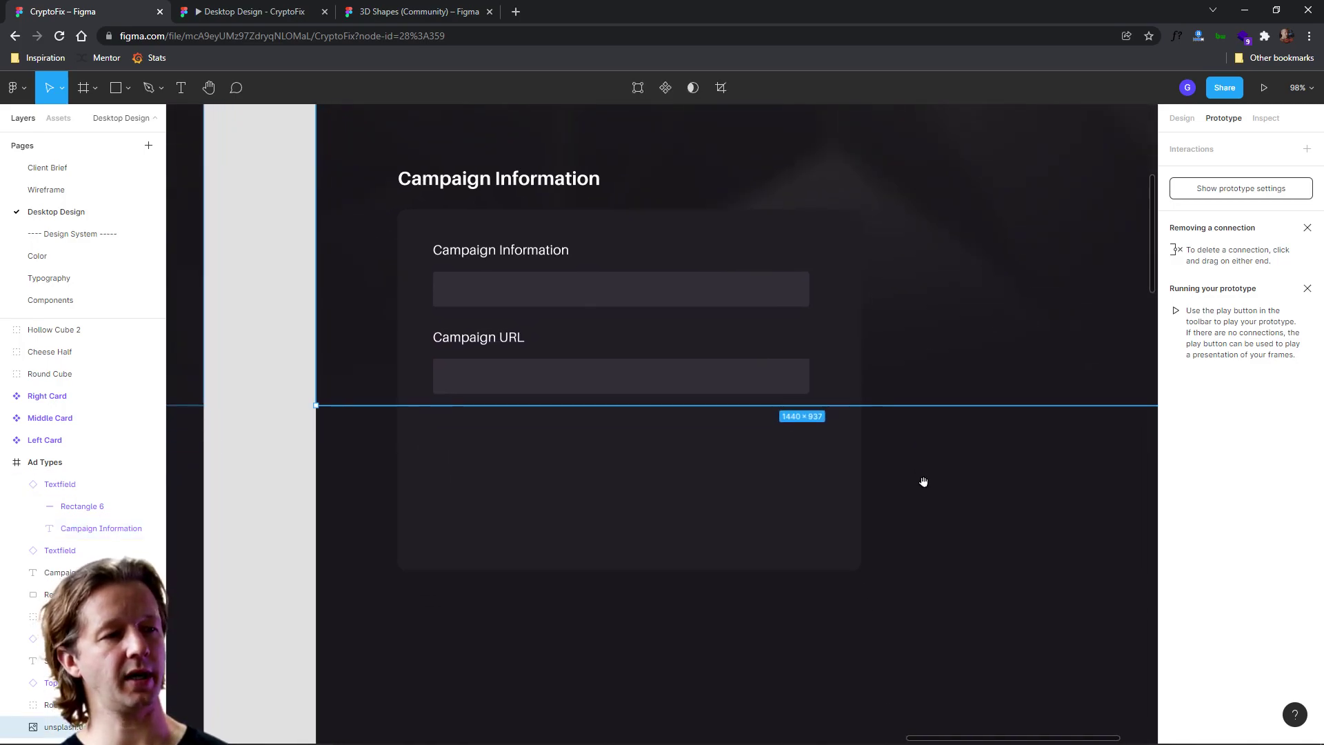
{"action": "left_click", "coordinate": [958, 482]}
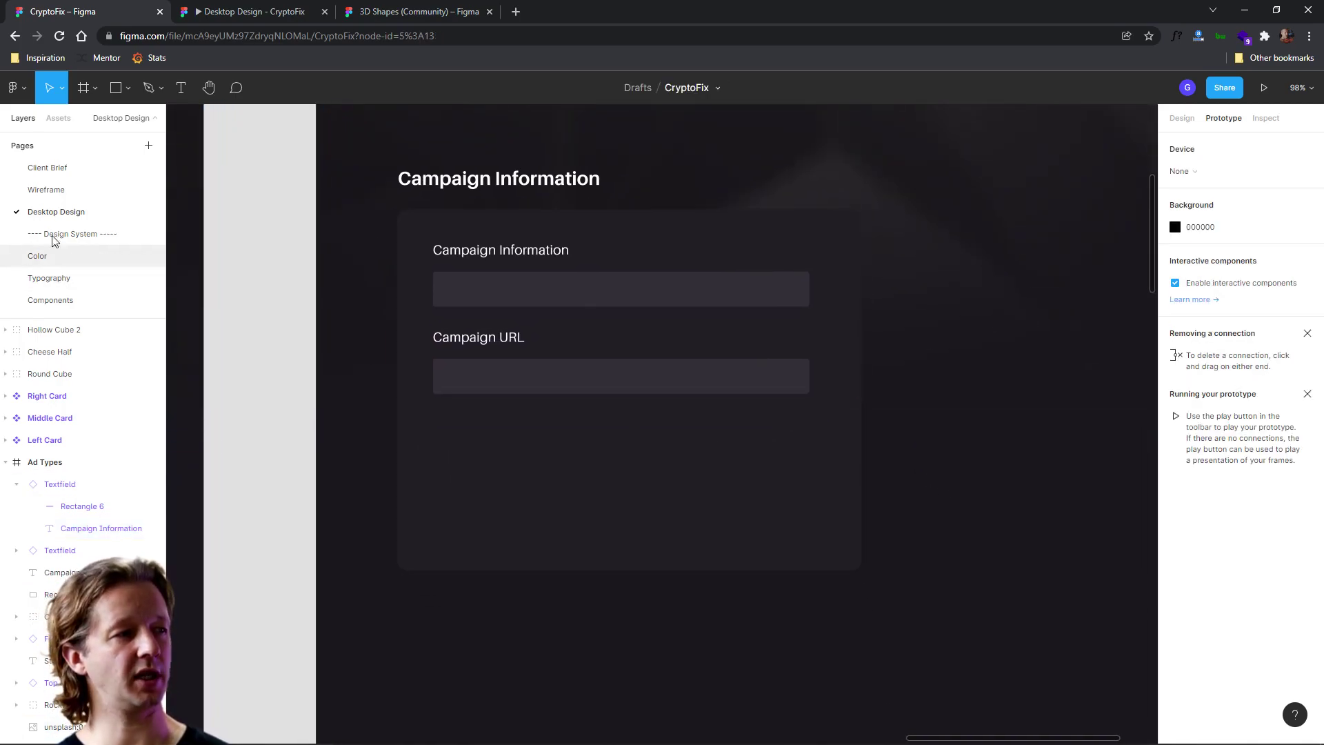
Check the Wireframe and Client Brief pages for the fields the campaign form requires, ending on the Desktop Design page
{"action": "left_click", "coordinate": [46, 190]}
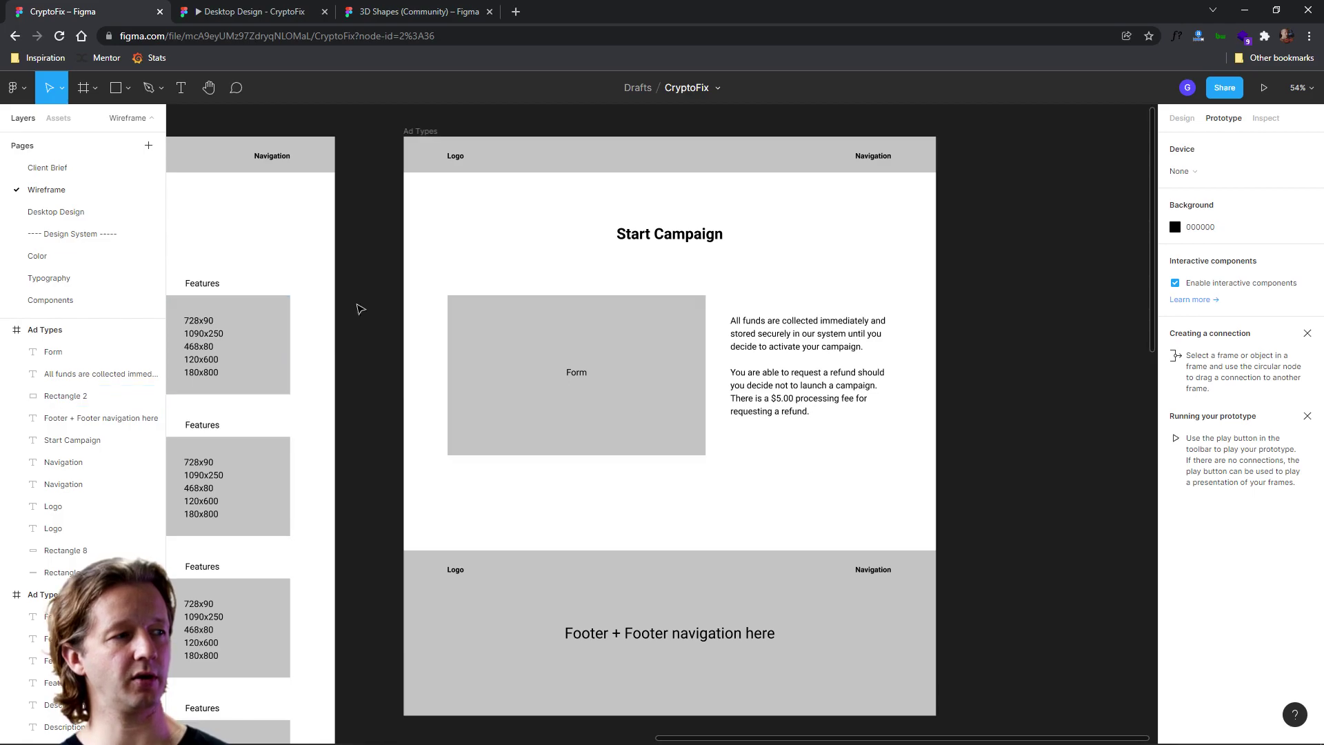
{"action": "left_click", "coordinate": [47, 168]}
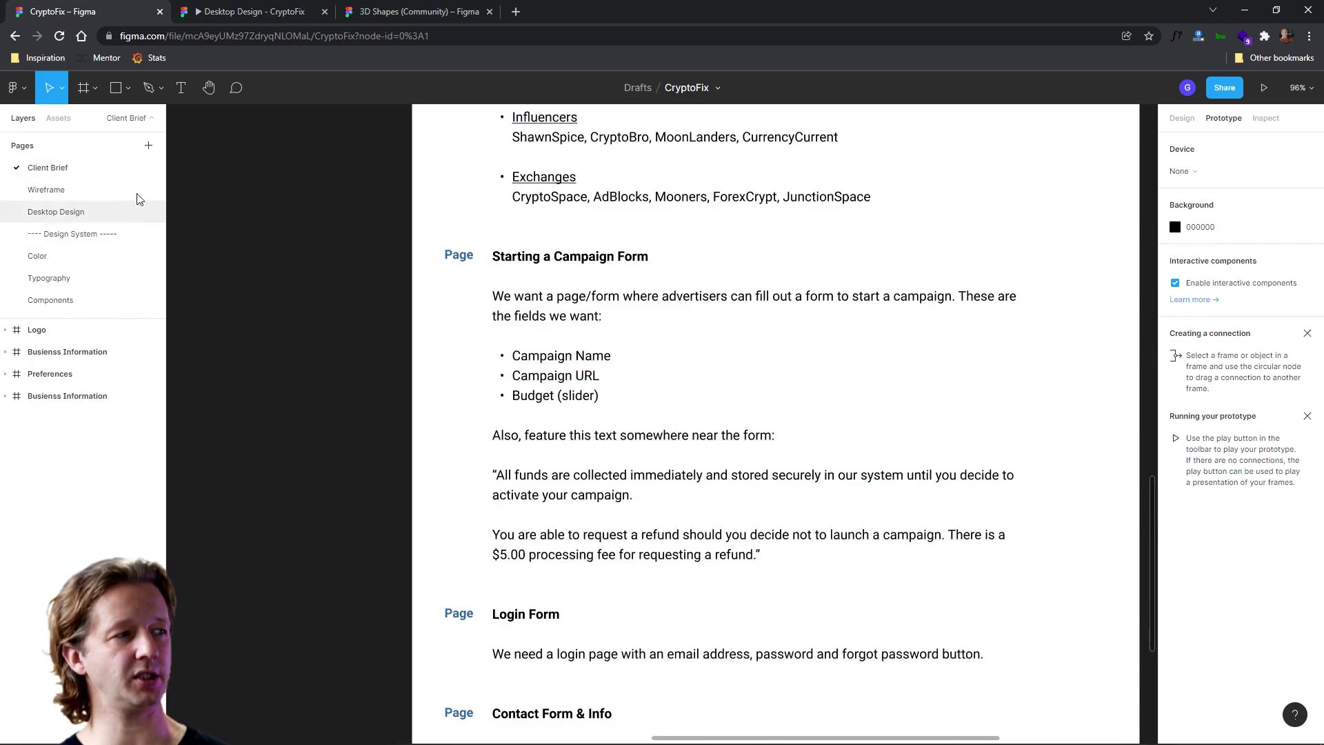
{"action": "left_click", "coordinate": [54, 191]}
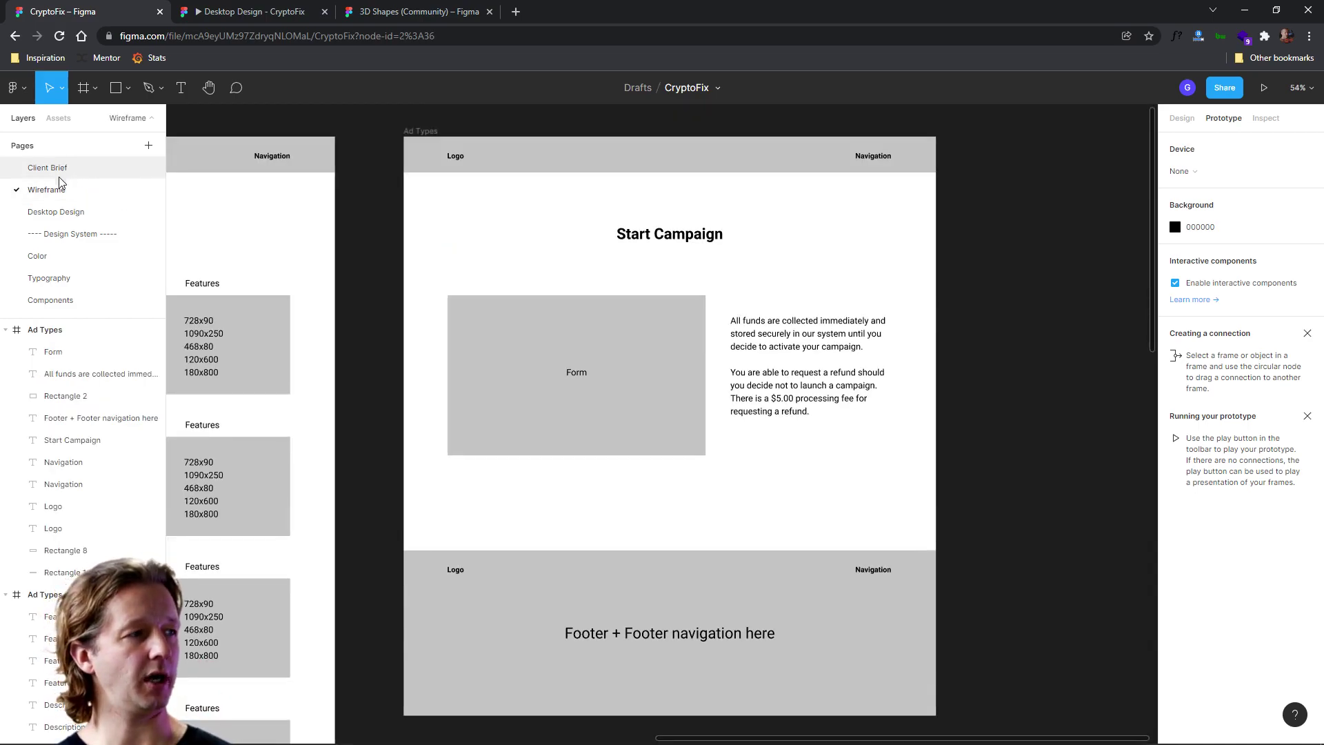
{"action": "left_click", "coordinate": [58, 212]}
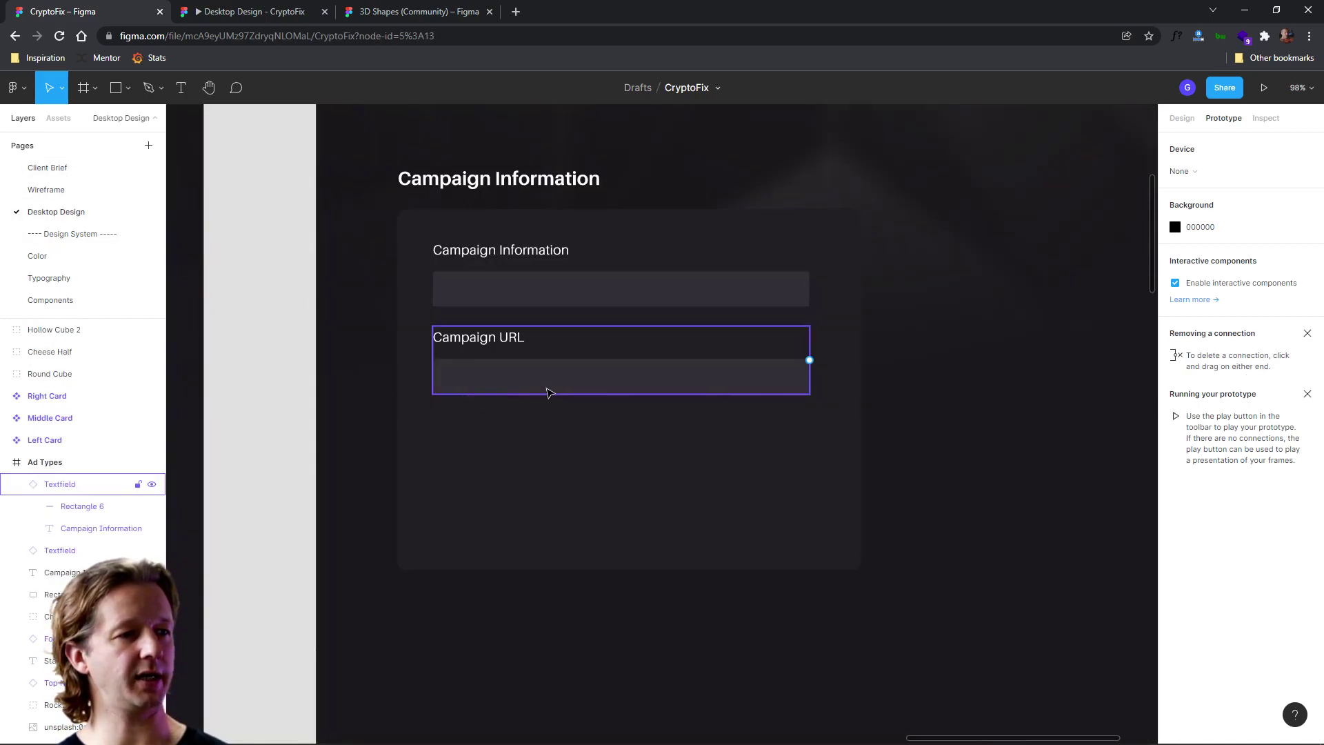
{"action": "left_click", "coordinate": [616, 386]}
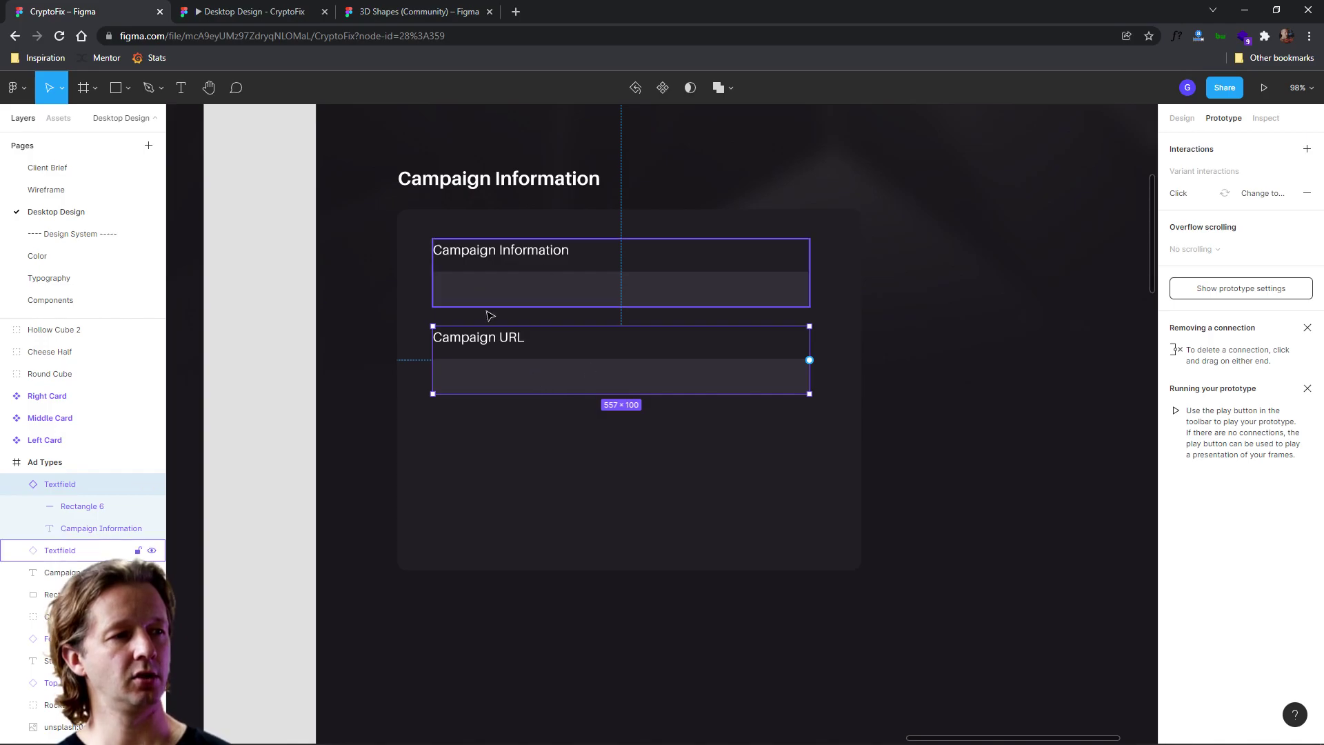
{"action": "left_click", "coordinate": [887, 376]}
{"action": "double_click", "coordinate": [494, 261]}
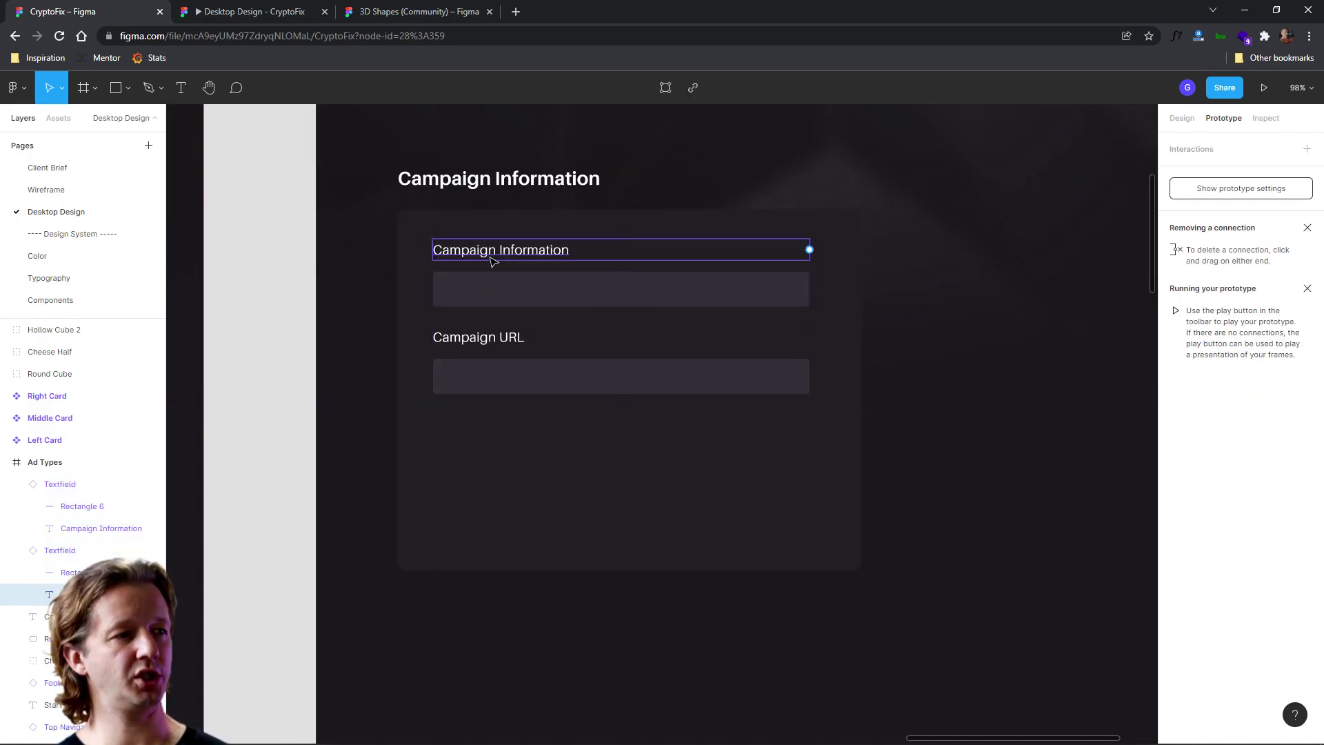
{"action": "left_click", "coordinate": [731, 412]}
{"action": "key", "text": "Escape"}
Duplicate the Campaign Information heading to below the Campaign URL field and apply the type-paragraph text style to the copy
{"action": "left_click", "coordinate": [483, 186]}
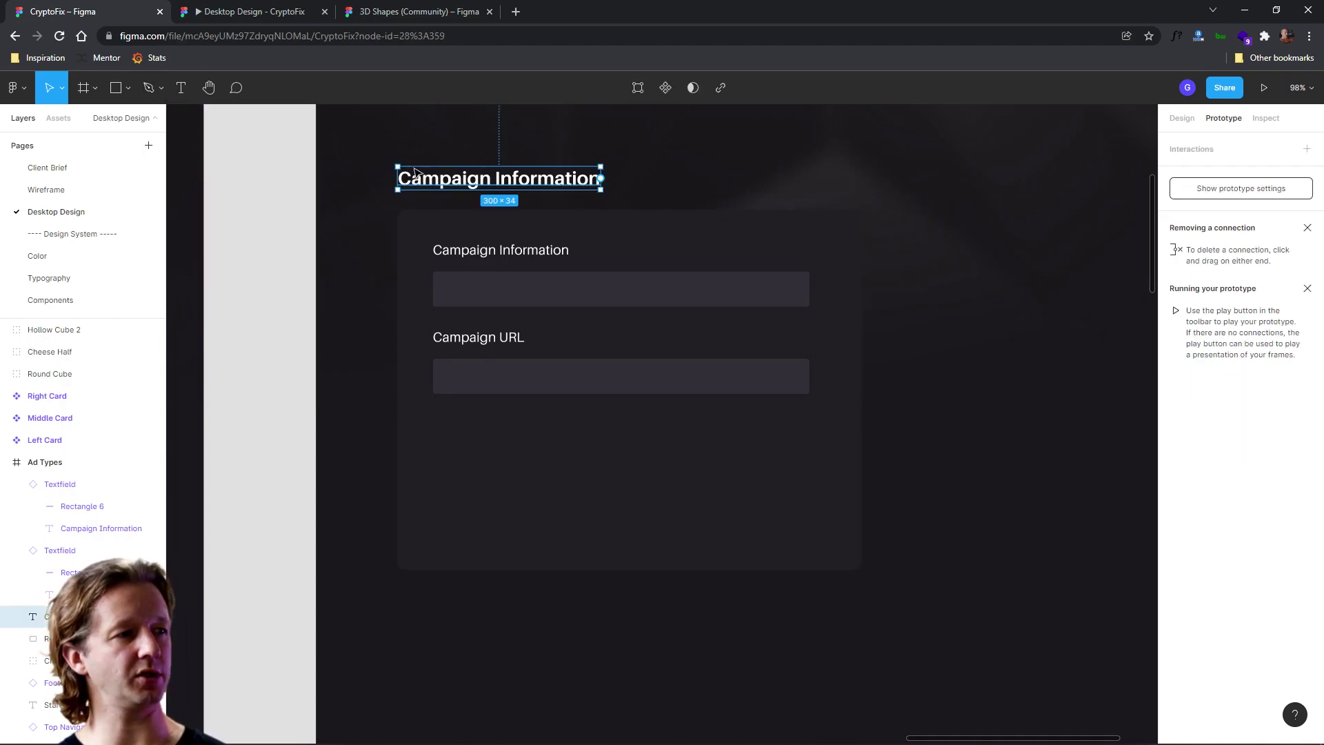
{"action": "key", "text": "ctrl+d"}
{"action": "left_click_drag", "start_coordinate": [484, 186], "coordinate": [519, 447]}
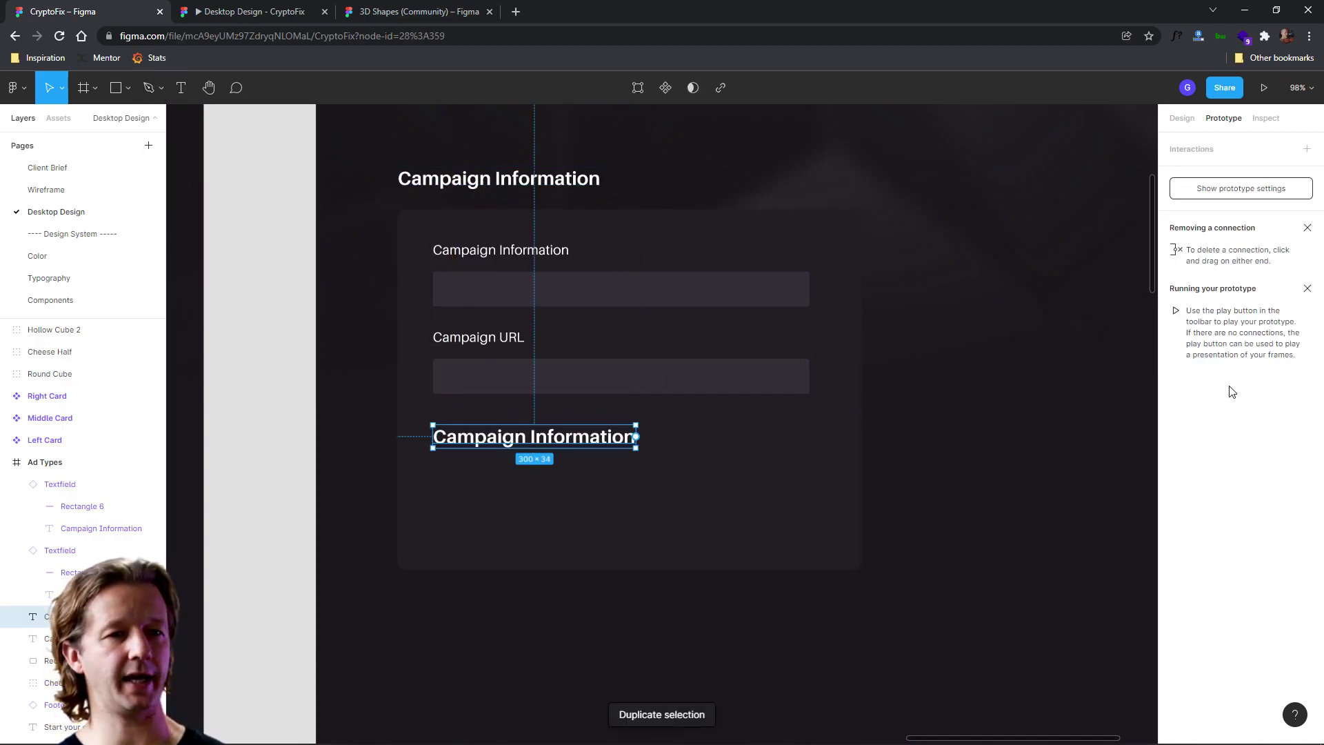
{"action": "left_click", "coordinate": [1182, 118]}
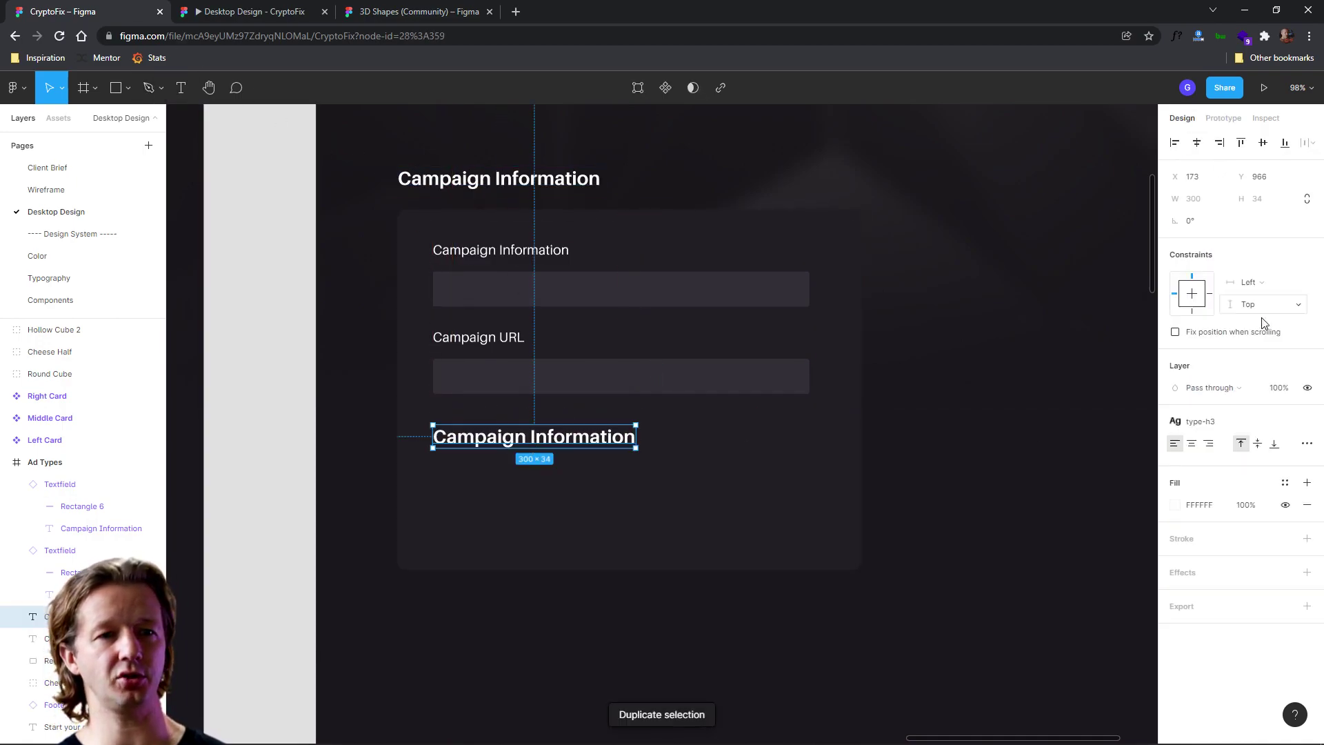
{"action": "left_click", "coordinate": [1212, 422]}
{"action": "left_click", "coordinate": [1222, 526]}
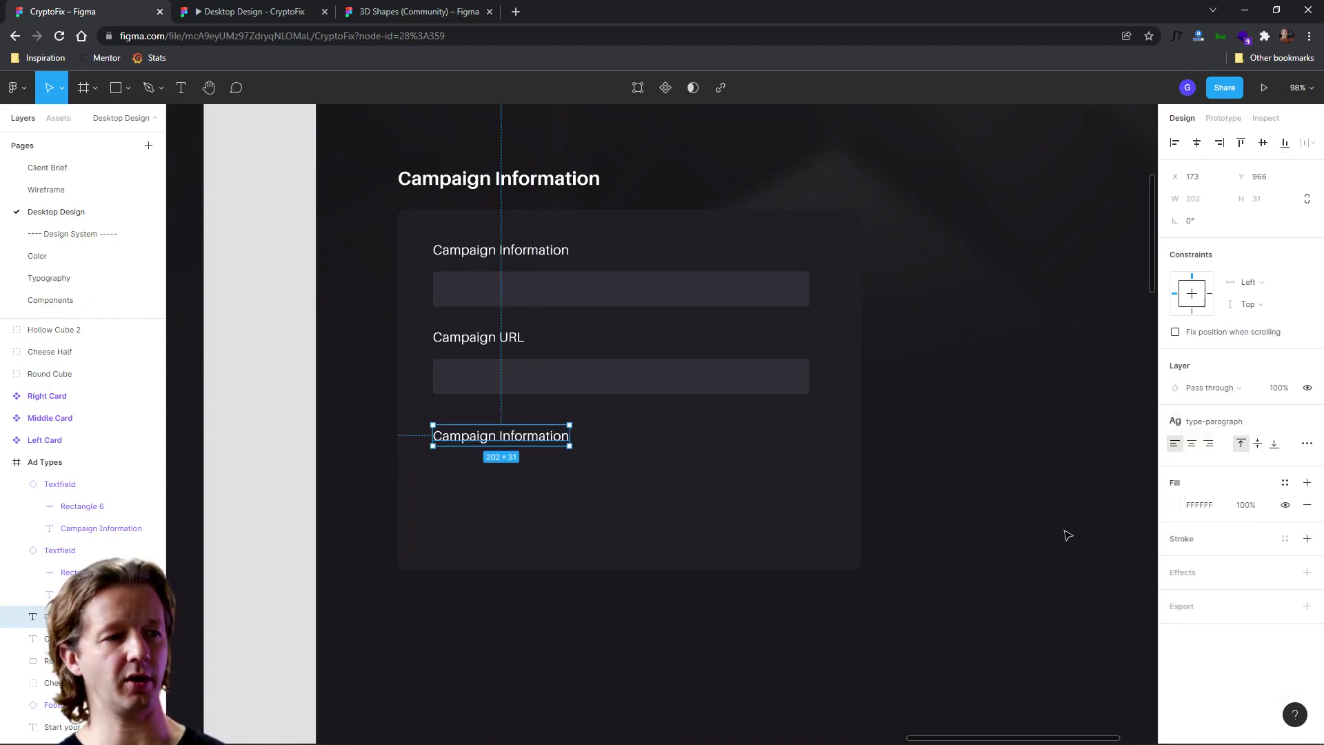
Change the duplicated text to "Budget" and move it slightly closer to the Campaign URL field
{"action": "double_click", "coordinate": [520, 439]}
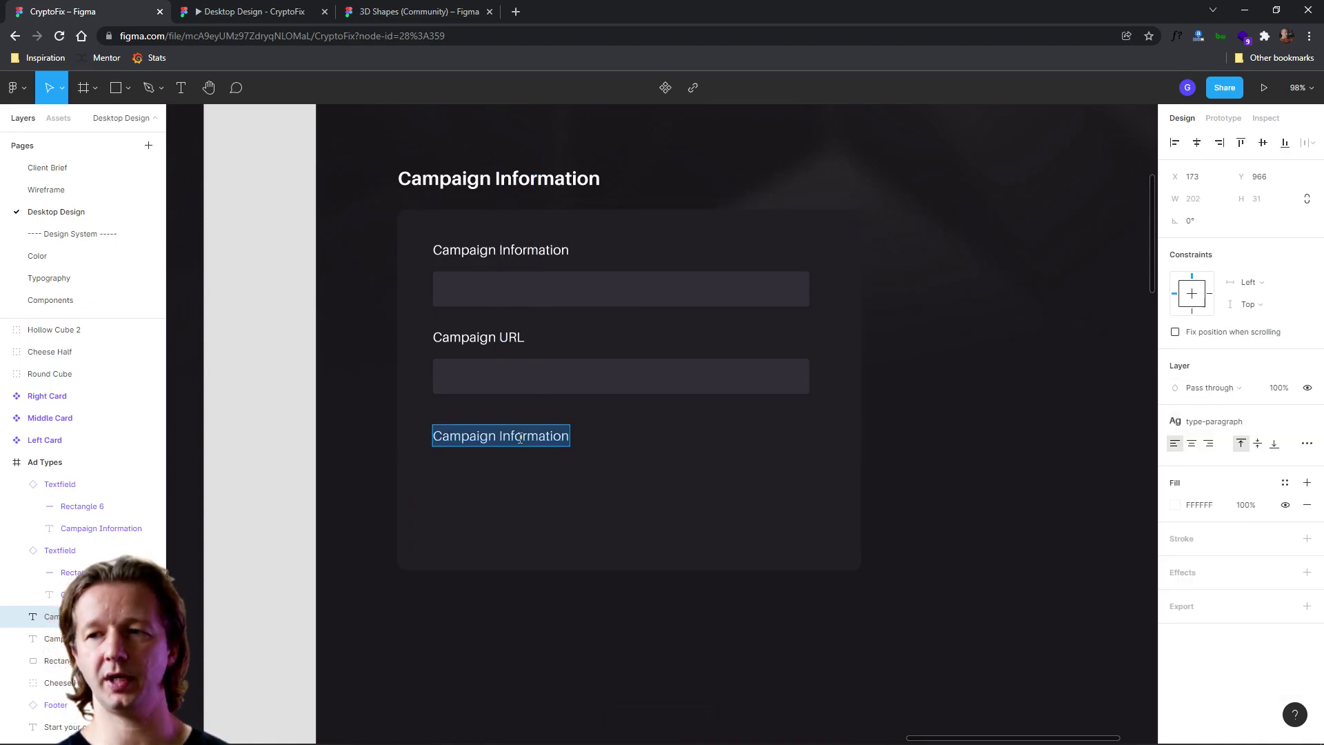
{"action": "type", "text": "Budget"}
{"action": "key", "text": "Escape"}
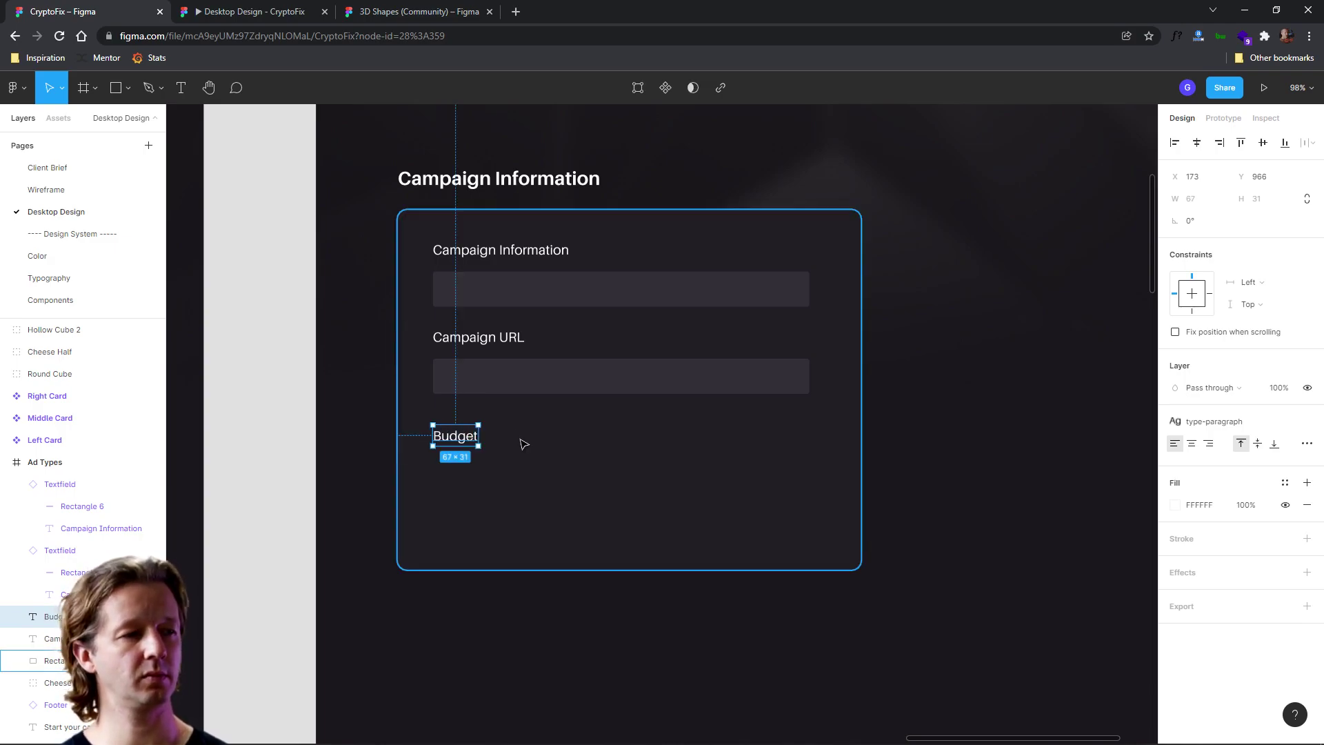
{"action": "mouse_move", "coordinate": [457, 440]}
{"action": "left_mouse_down"}
{"action": "mouse_move", "coordinate": [458, 419]}
{"action": "mouse_move", "coordinate": [459, 434]}
{"action": "left_mouse_up"}
{"action": "left_click", "coordinate": [677, 349]}
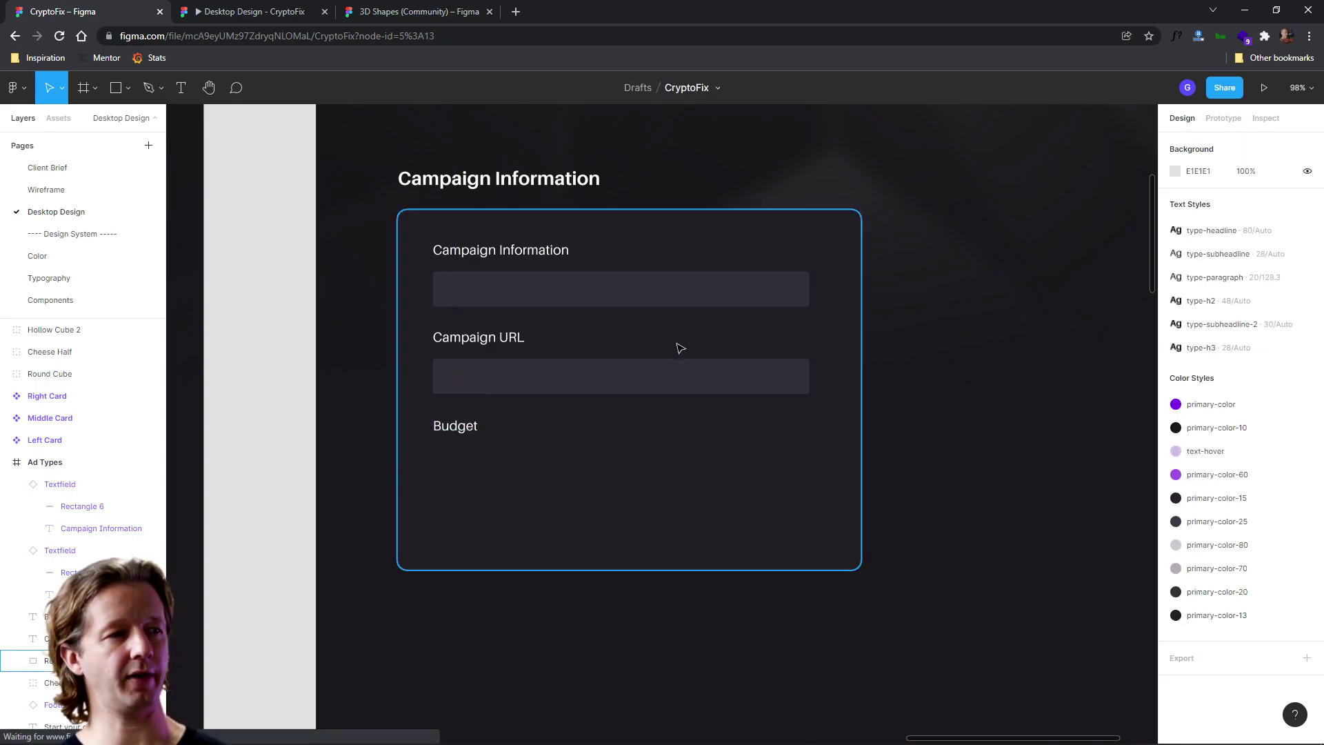
Draw a thin slider bar rectangle about 556 × 9 beneath the Budget label, spanning the text fields' width
{"action": "left_click", "coordinate": [128, 93]}
{"action": "left_click", "coordinate": [118, 94]}
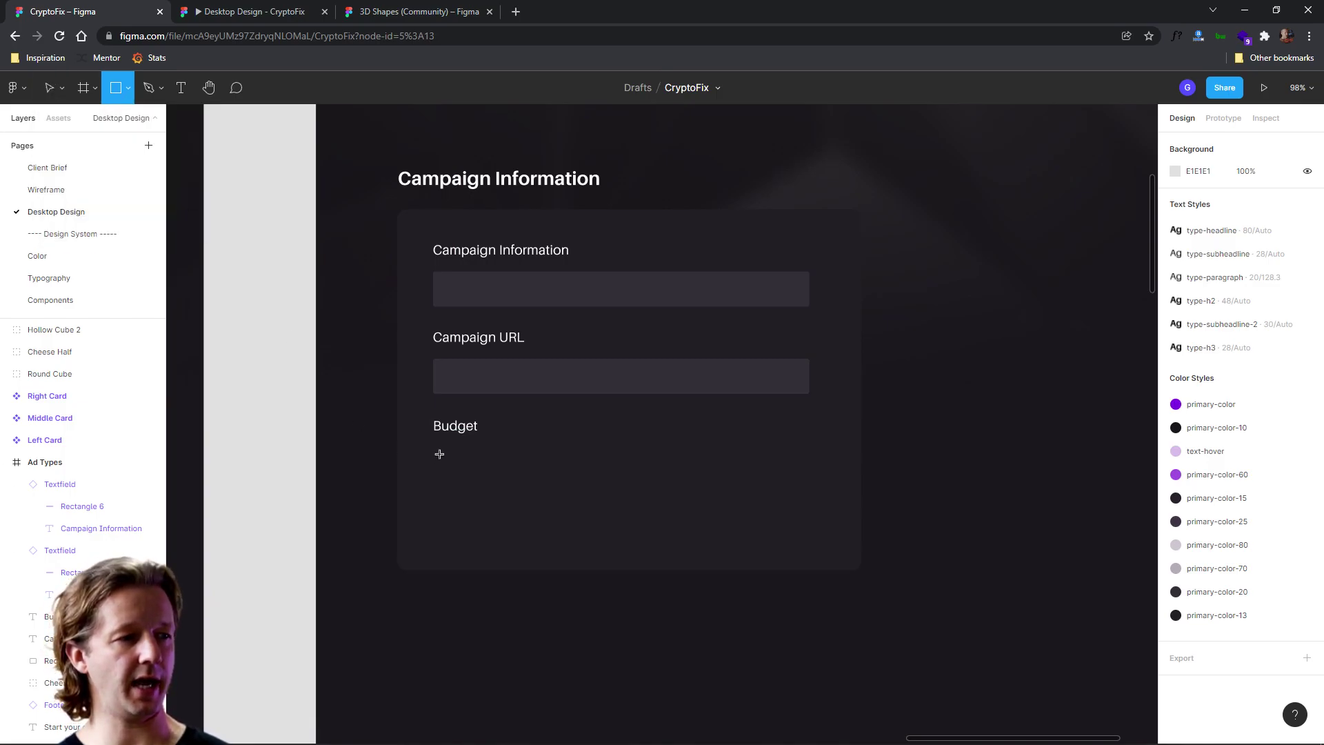
{"action": "left_click_drag", "start_coordinate": [437, 454], "coordinate": [811, 456]}
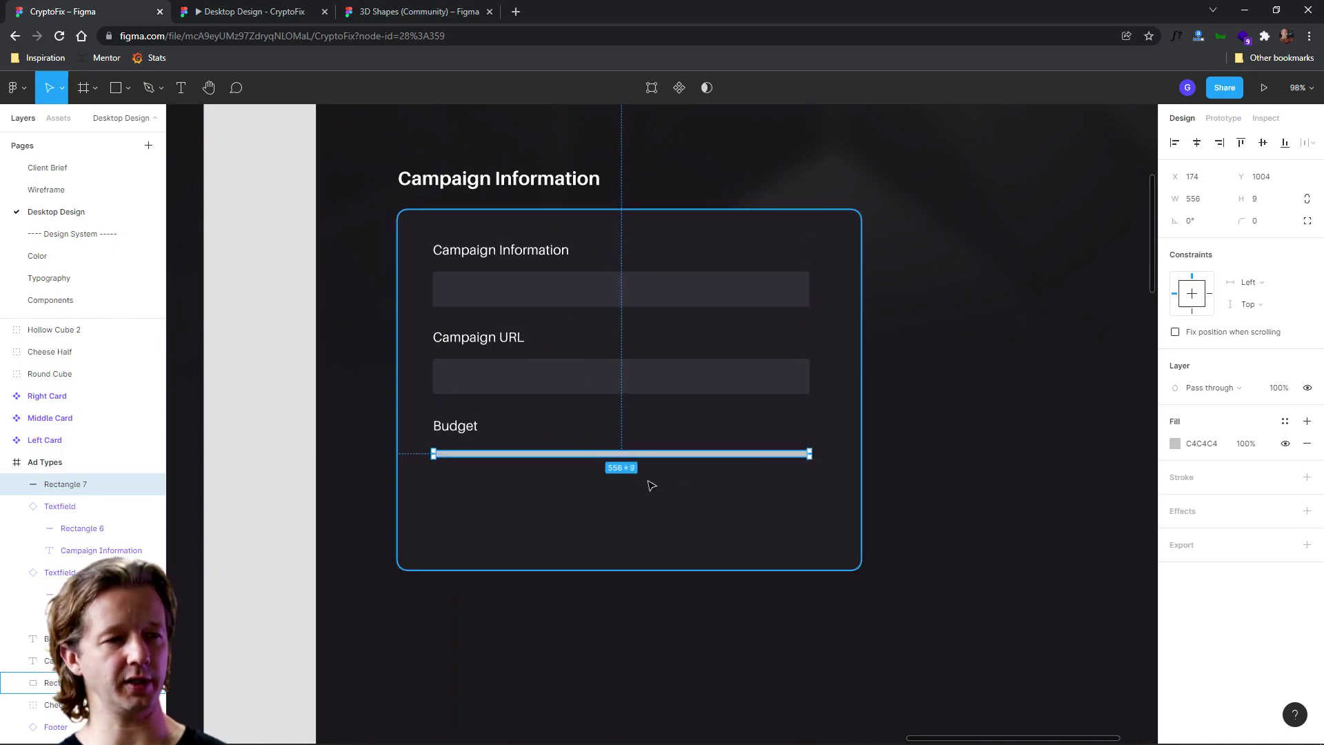
Apply the primary-color-20 color style to the slider bar's fill
{"action": "scroll", "coordinate": [627, 473], "scroll_direction": "up", "scroll_amount": 3}
{"action": "left_click", "coordinate": [1175, 444]}
{"action": "left_click", "coordinate": [1202, 443]}
{"action": "left_click", "coordinate": [1285, 421]}
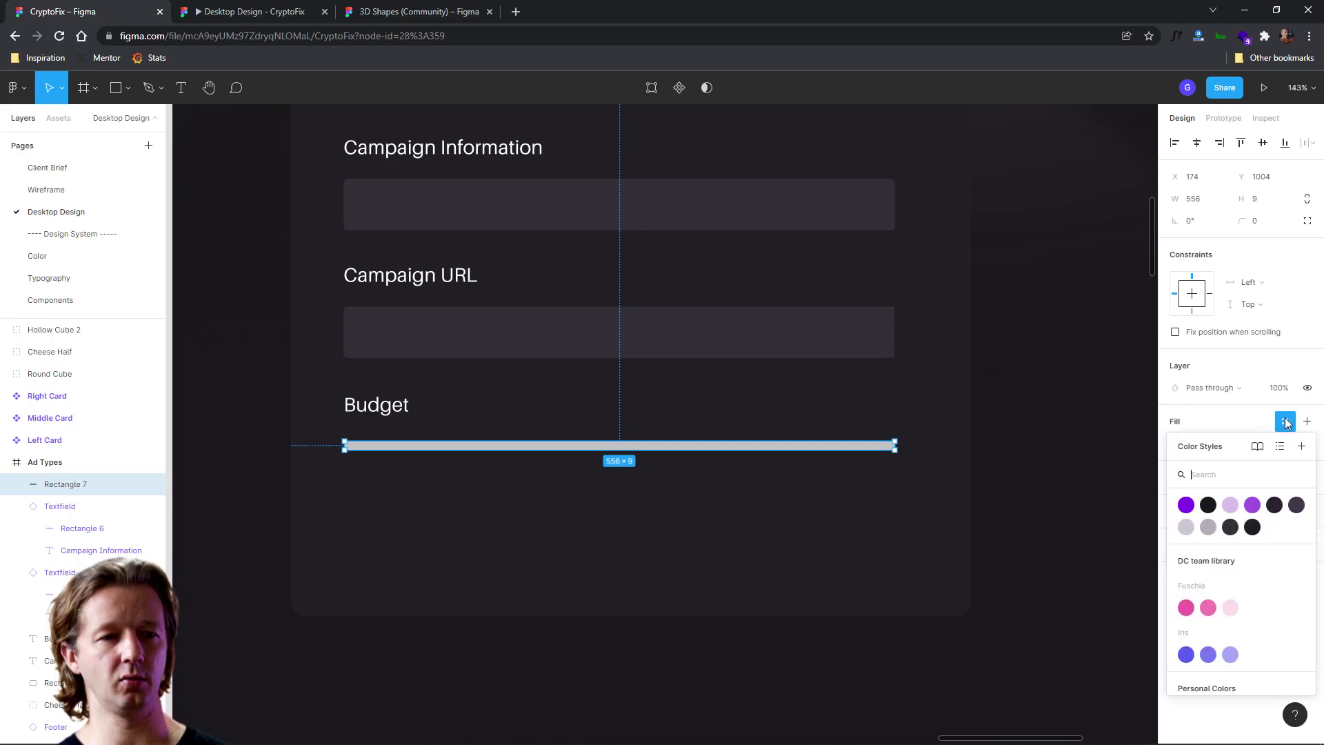
{"action": "left_click", "coordinate": [1254, 528]}
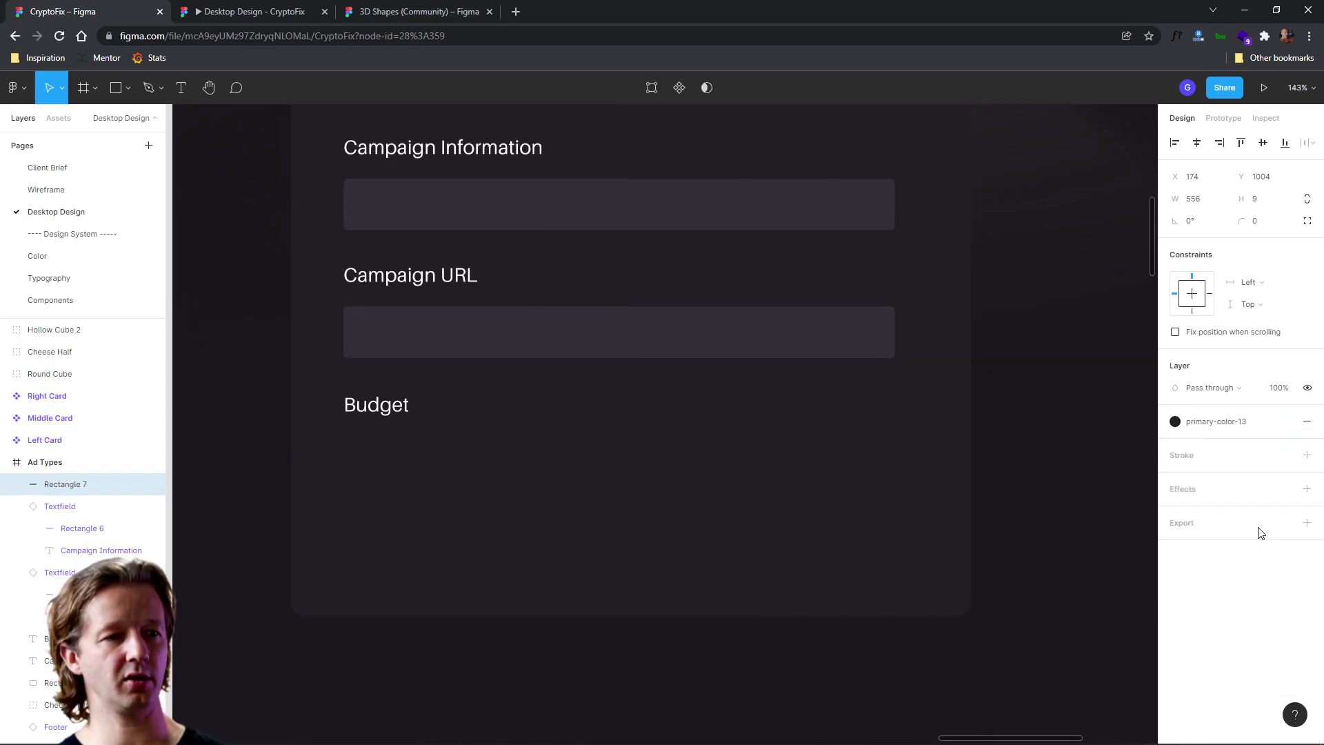
{"action": "left_click", "coordinate": [1182, 422]}
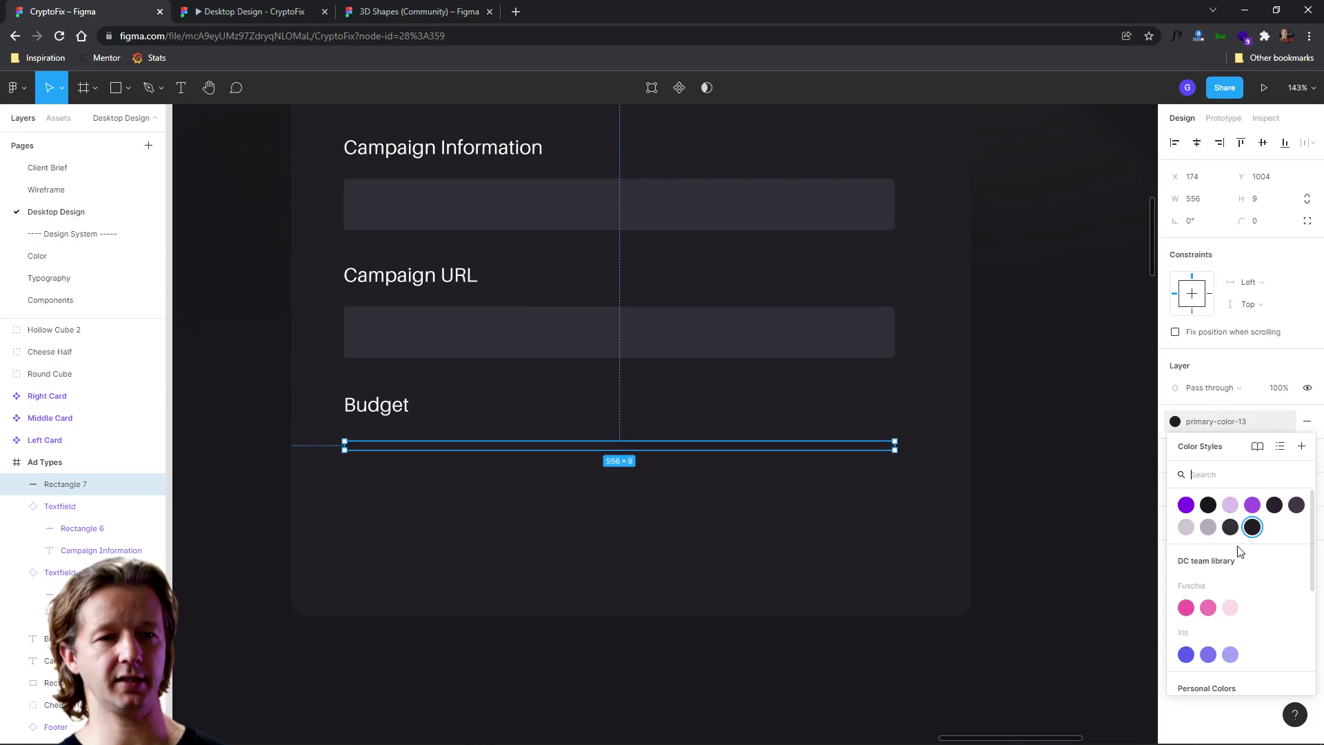
{"action": "left_click", "coordinate": [1232, 530]}
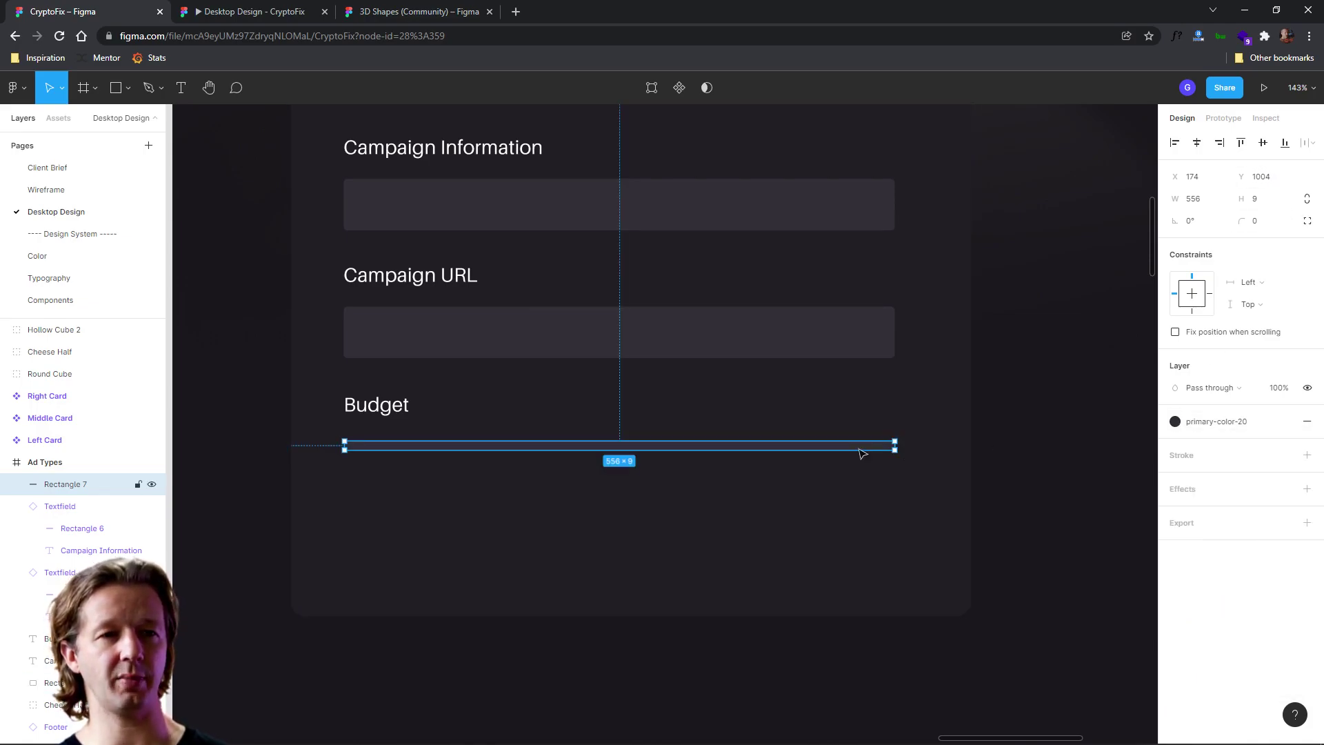
Set the slider bar's corner radius to 15
{"action": "left_click", "coordinate": [1257, 220]}
{"action": "type", "text": "15"}
{"action": "key", "text": "Return"}
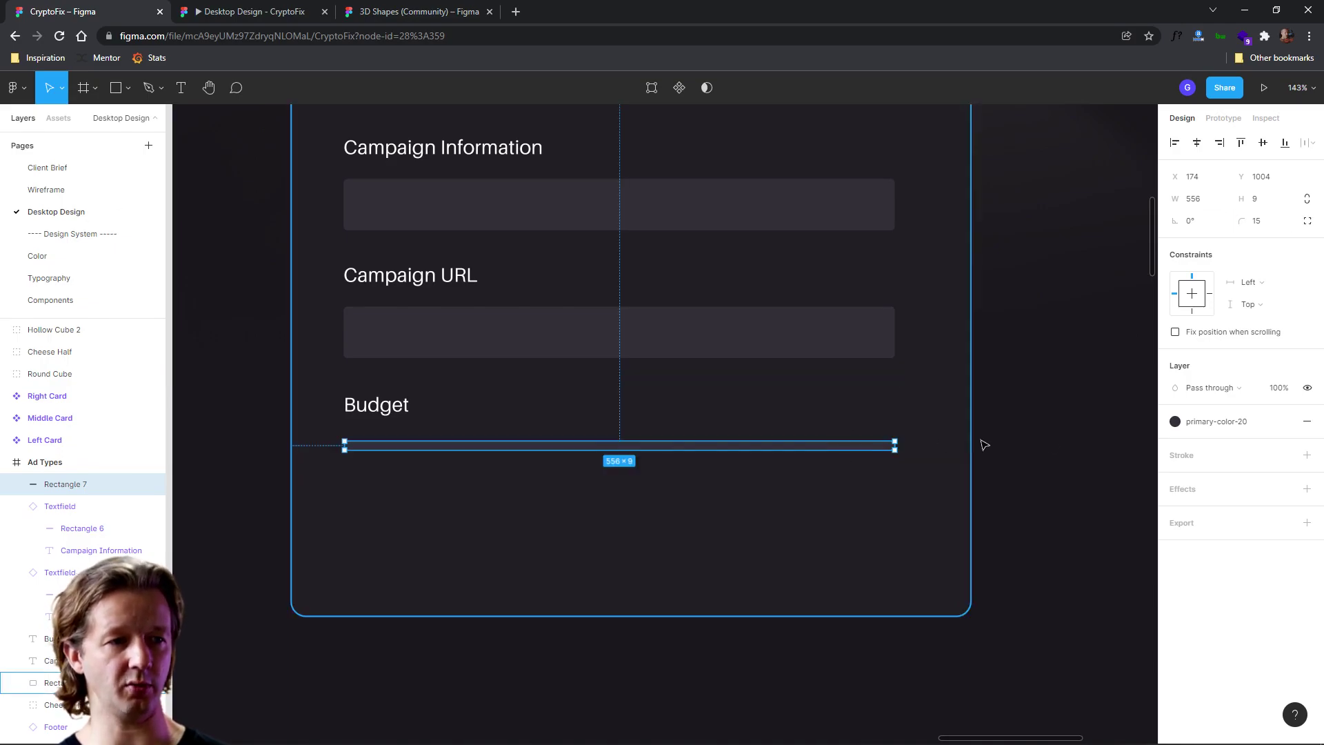
{"action": "left_click", "coordinate": [968, 445]}
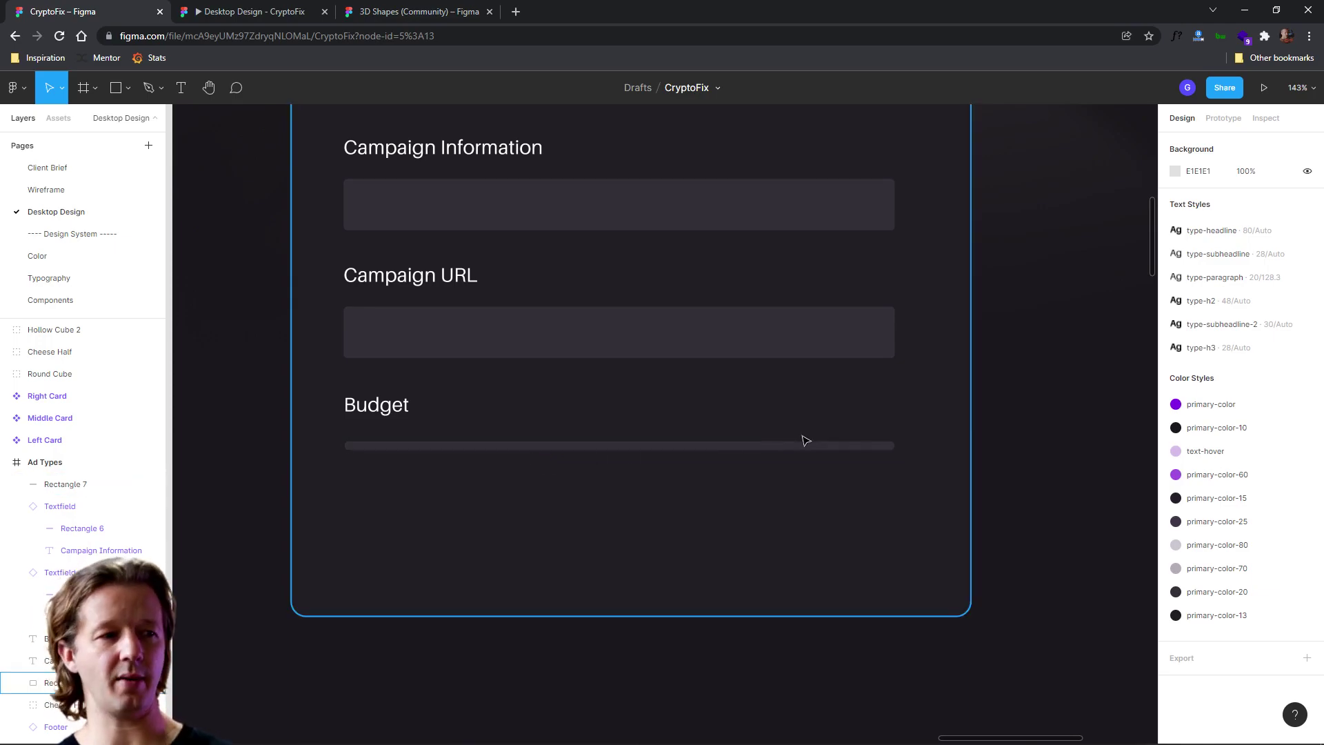
Draw a circular slider handle about 22 × 22, centred on the Budget bar roughly a third of the way along
{"action": "left_click", "coordinate": [127, 88]}
{"action": "left_click", "coordinate": [96, 170]}
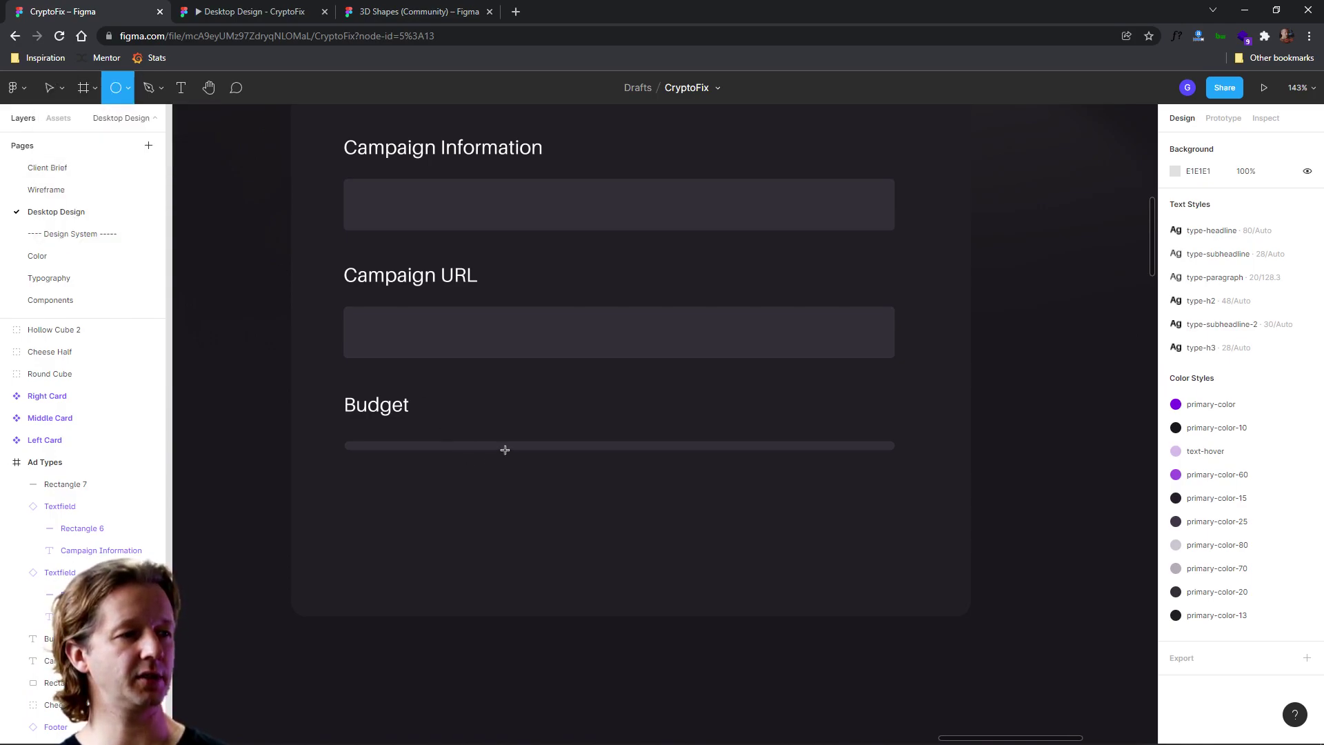
{"action": "left_click_drag", "start_coordinate": [507, 450], "coordinate": [521, 457]}
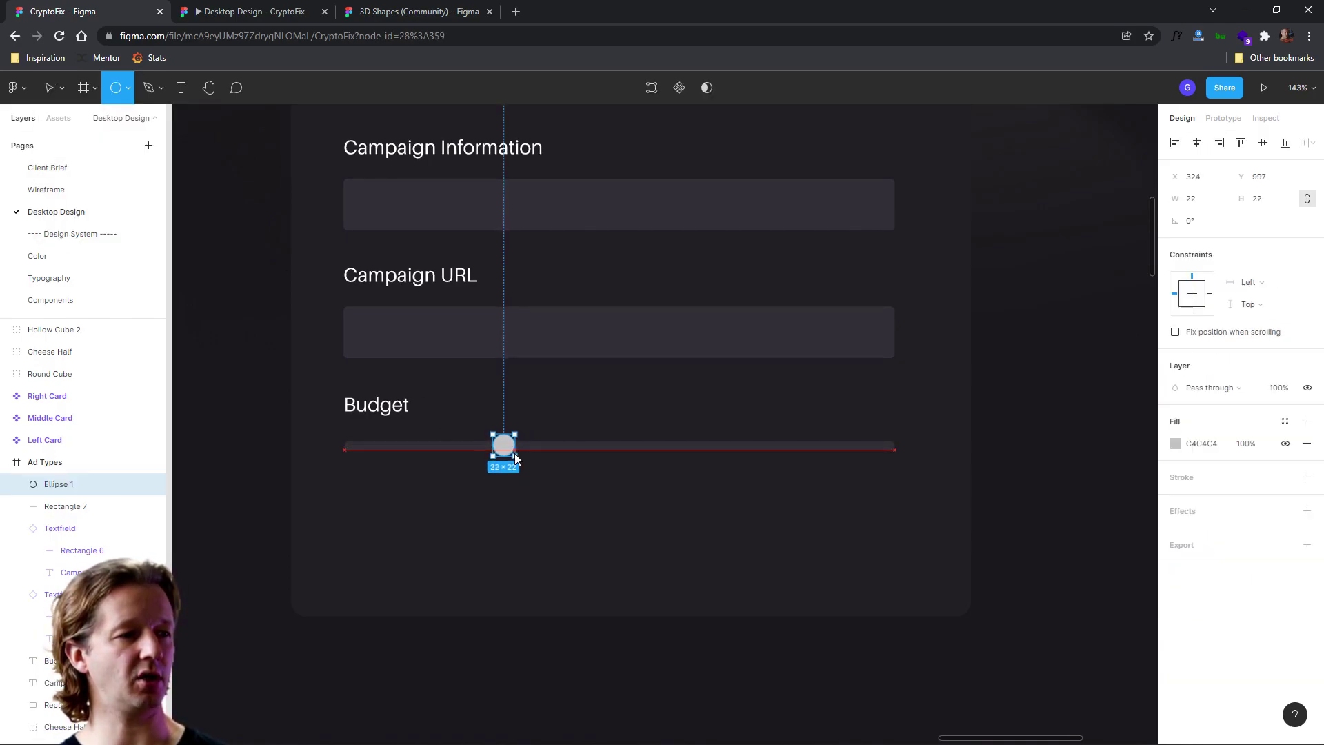
Apply the primary-color color style to the slider handle's fill
{"action": "left_click", "coordinate": [1177, 445]}
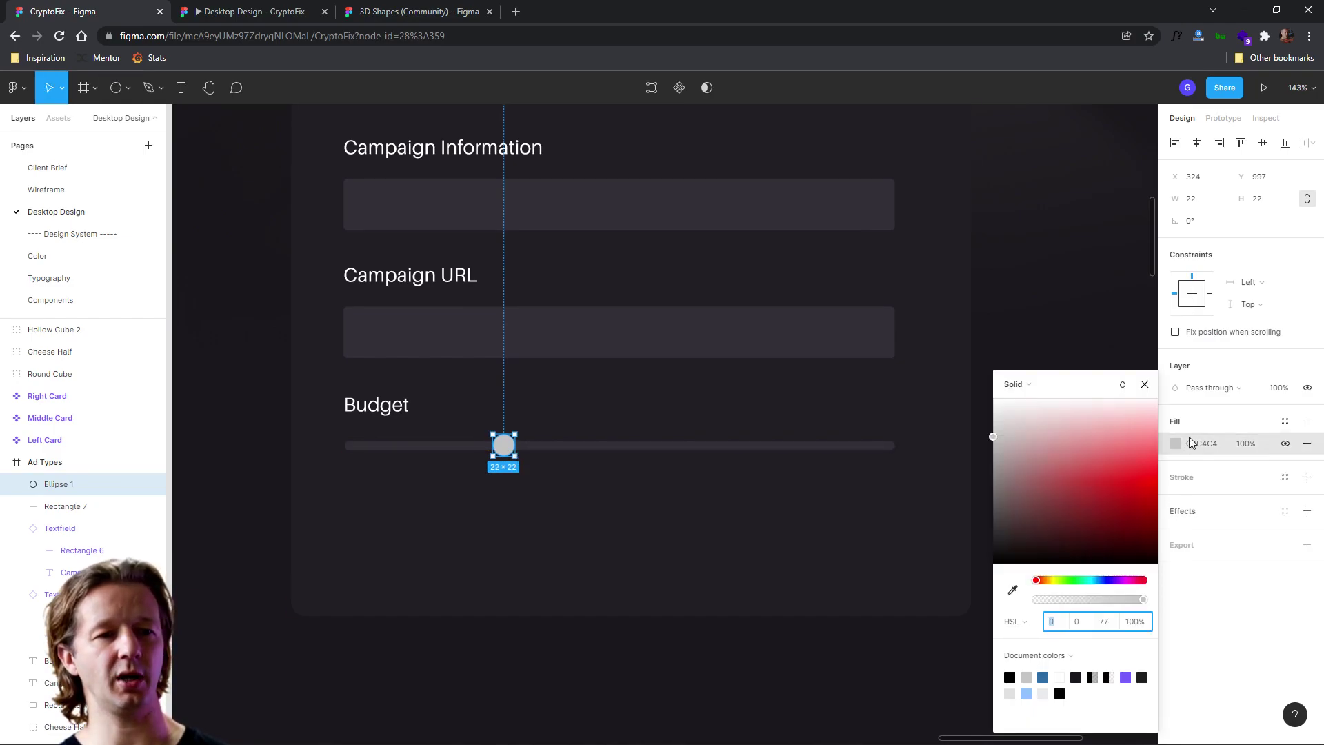
{"action": "left_click", "coordinate": [1285, 421]}
{"action": "left_click", "coordinate": [1285, 422]}
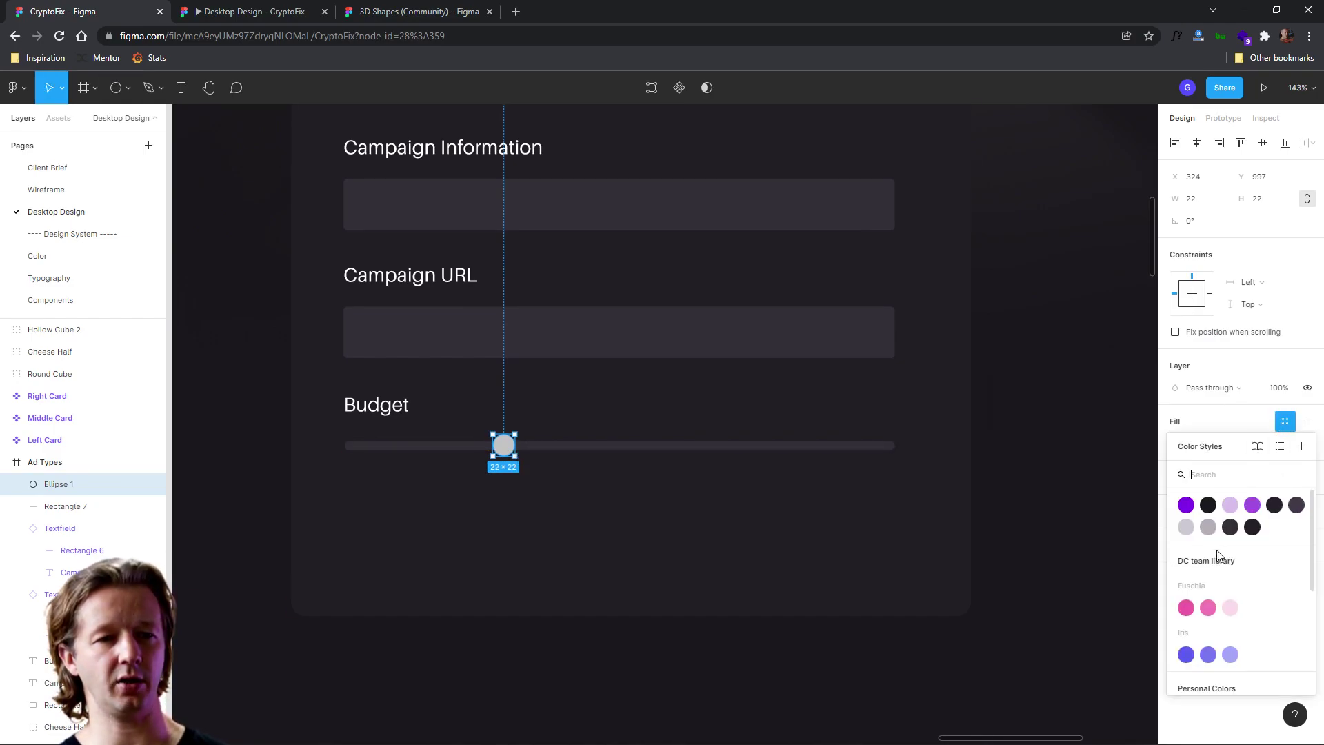
{"action": "left_click", "coordinate": [1251, 508]}
{"action": "left_click", "coordinate": [1052, 548]}
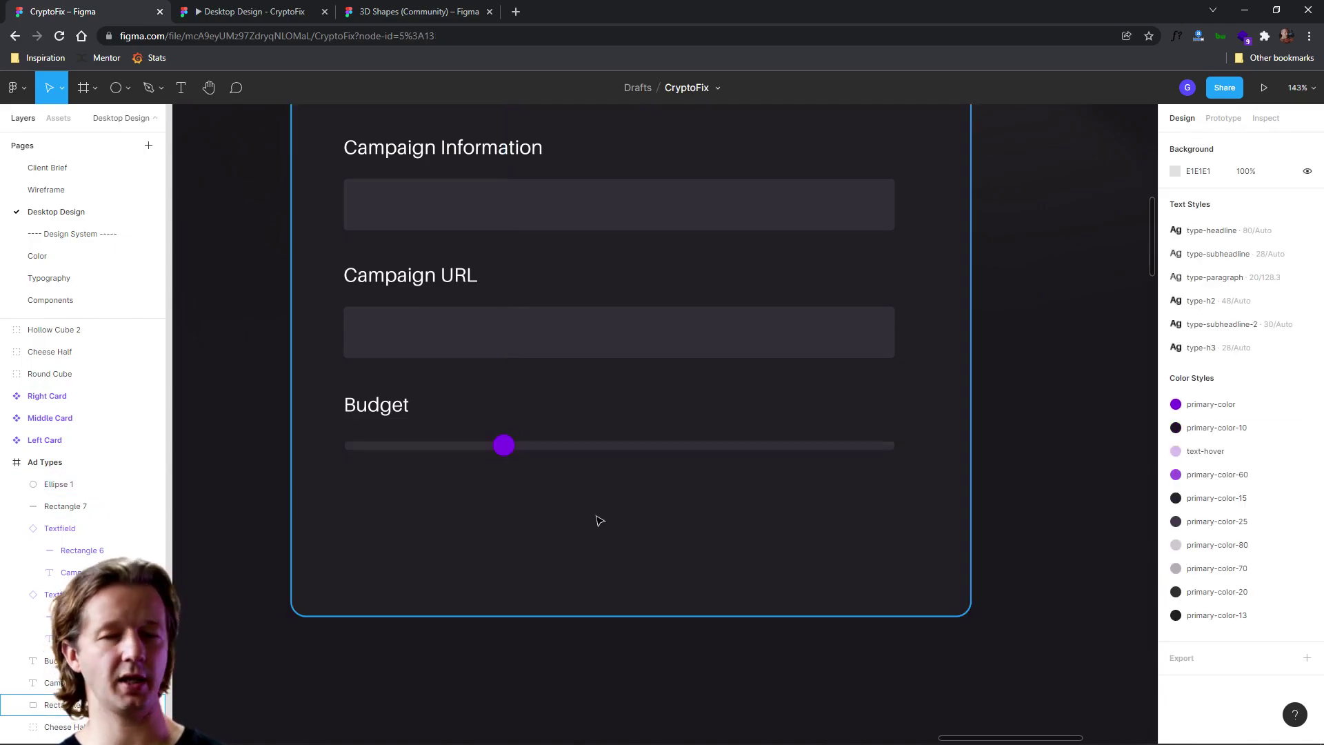
Duplicate the Budget label, change the copy to "$200", and align it with the slider bar's right end
{"action": "left_click", "coordinate": [378, 413]}
{"action": "key", "text": "ctrl+d"}
{"action": "left_click_drag", "start_coordinate": [378, 414], "coordinate": [862, 415]}
{"action": "double_click", "coordinate": [861, 411]}
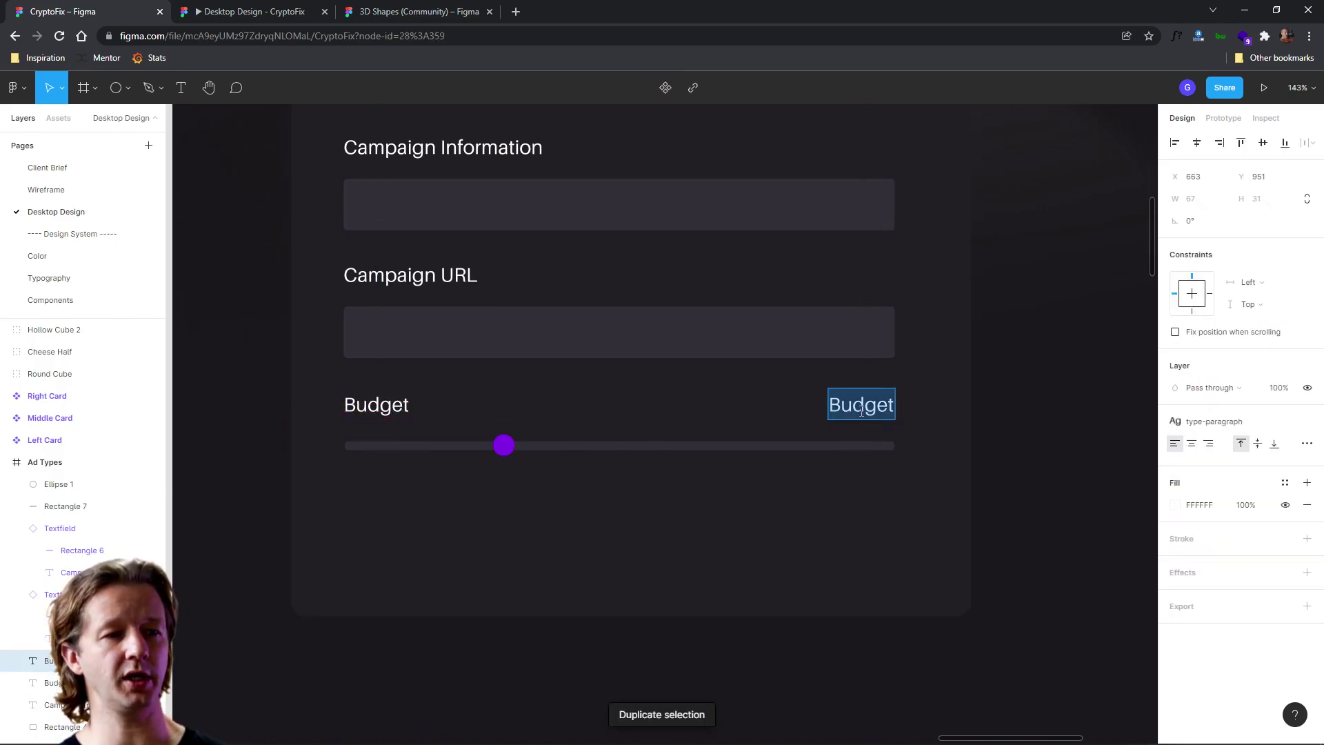
{"action": "type", "text": "$200"}
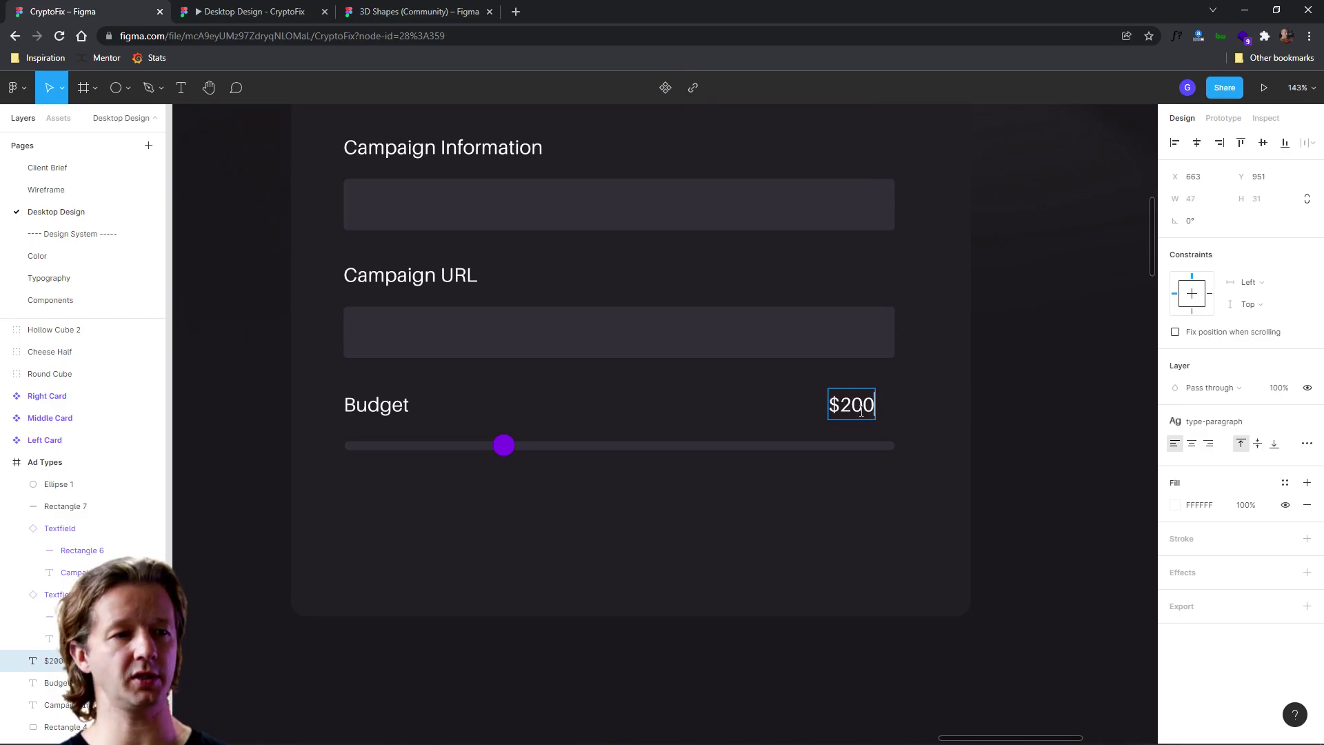
{"action": "key", "text": "Escape"}
{"action": "left_click_drag", "start_coordinate": [861, 412], "coordinate": [878, 418]}
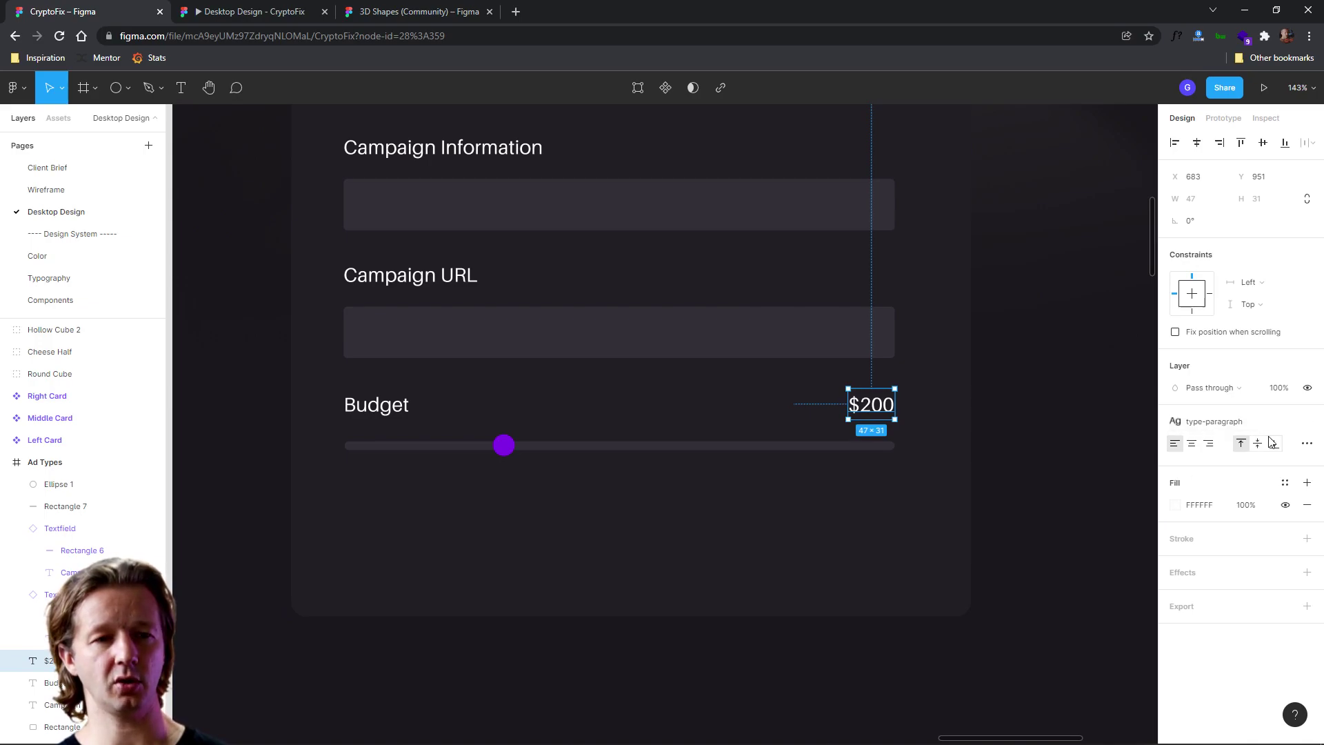
Detach the type-paragraph style from the $200 text and set its weight to Bold
{"action": "left_click", "coordinate": [1304, 428]}
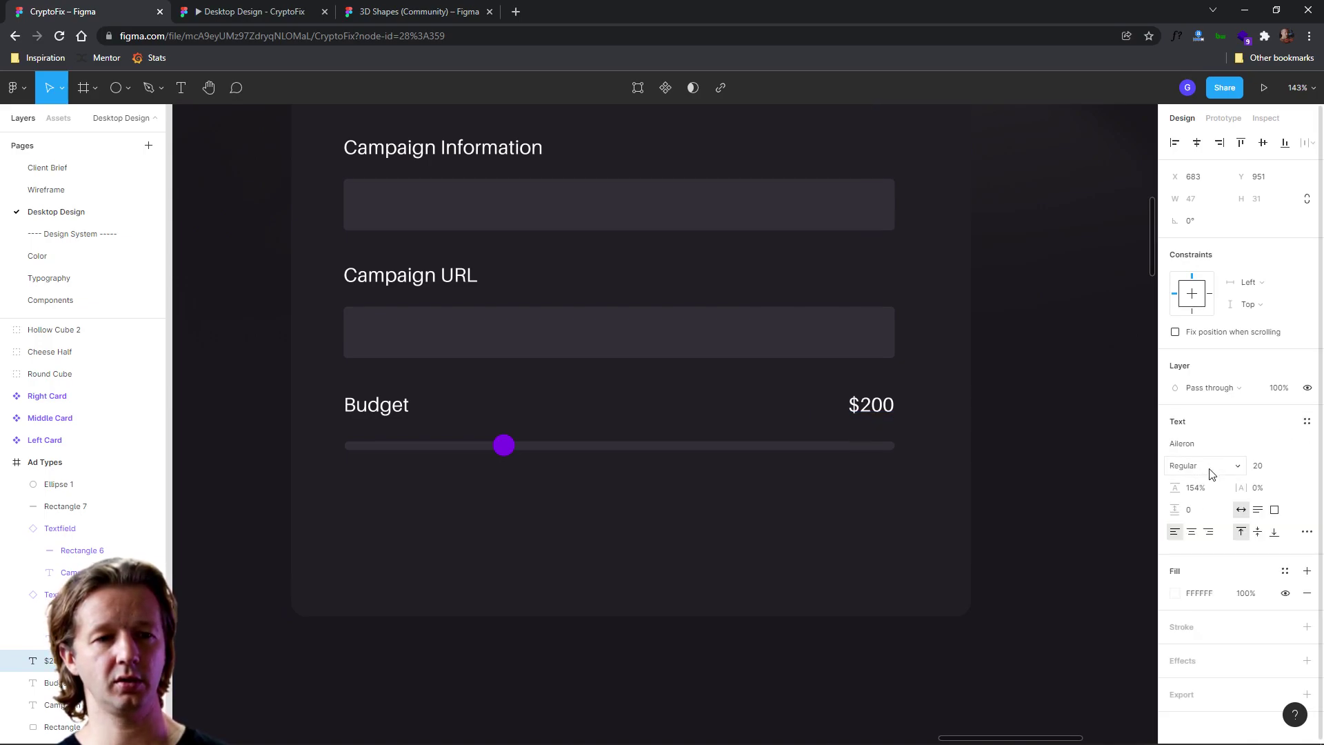
{"action": "left_click", "coordinate": [1186, 466]}
{"action": "left_click", "coordinate": [1207, 500]}
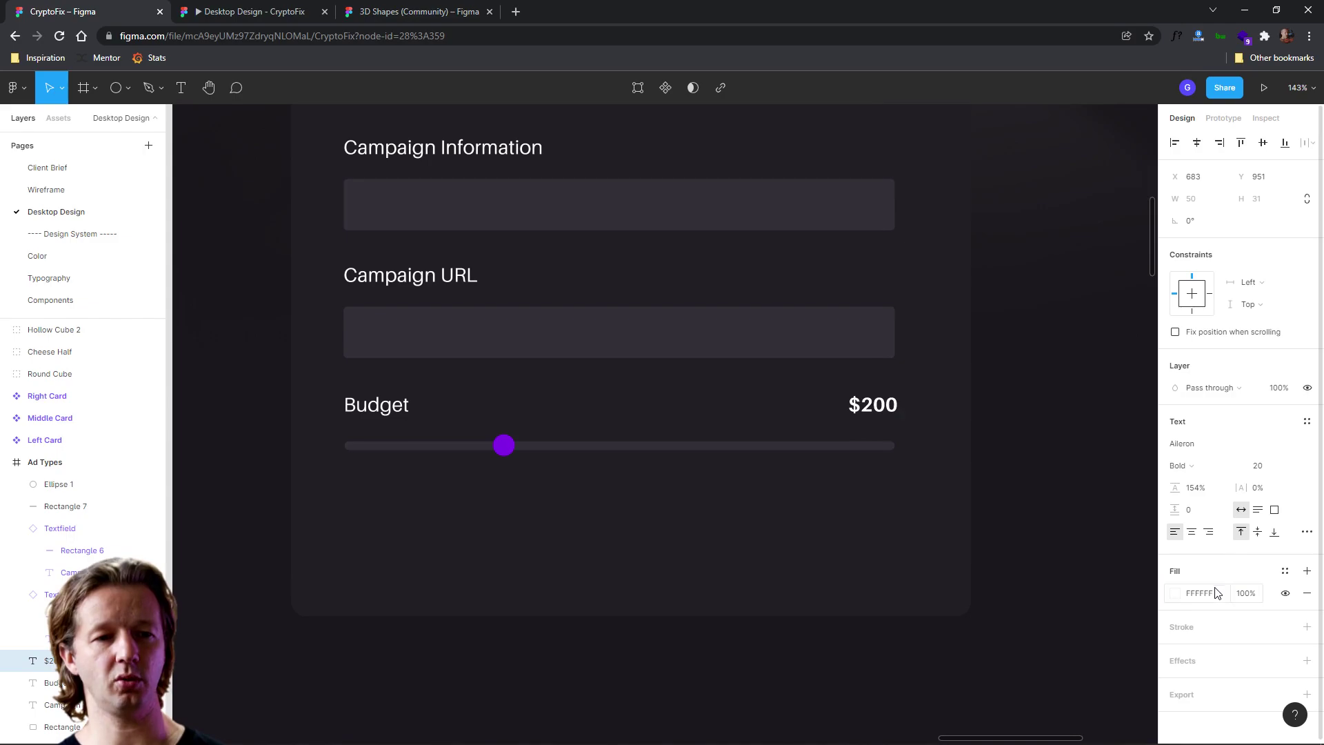
Apply the primary-color-60 color style to the $200 text's fill
{"action": "left_click", "coordinate": [1180, 597]}
{"action": "left_click", "coordinate": [1126, 678]}
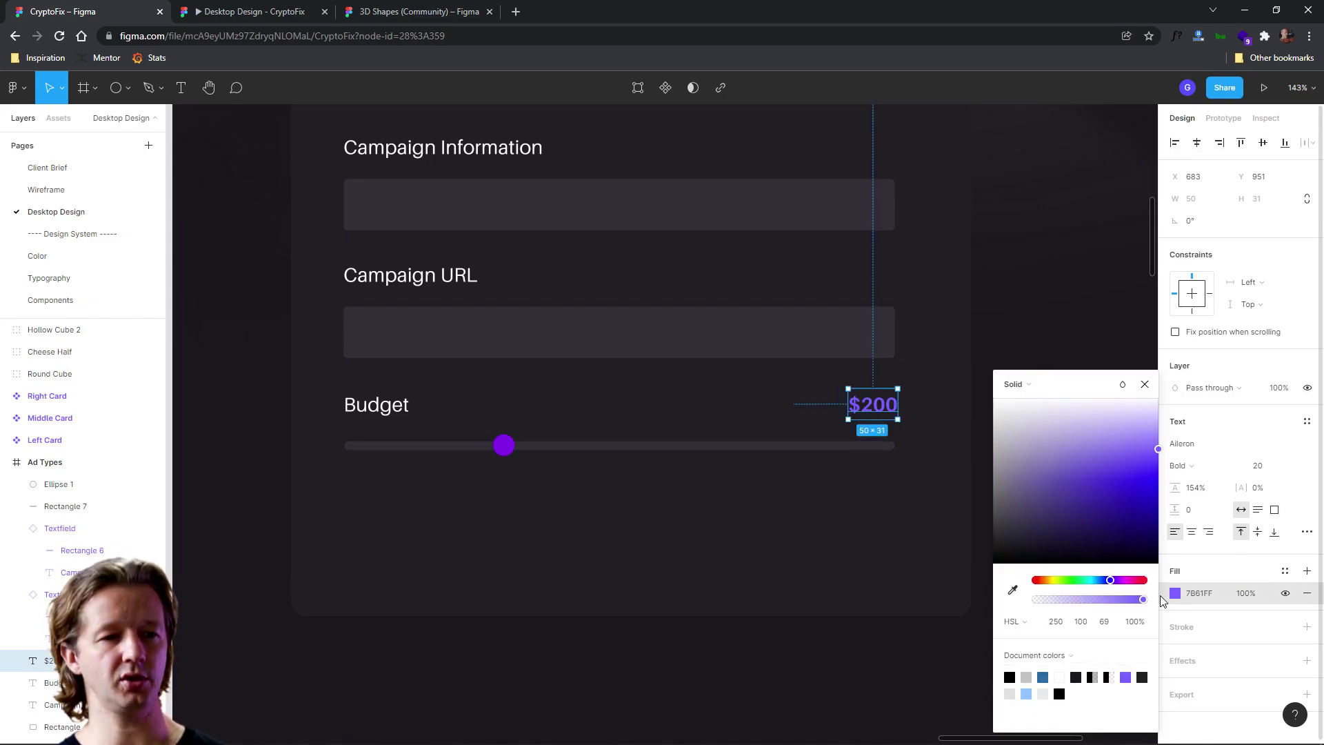
{"action": "left_click", "coordinate": [1284, 570]}
{"action": "left_click", "coordinate": [1251, 552]}
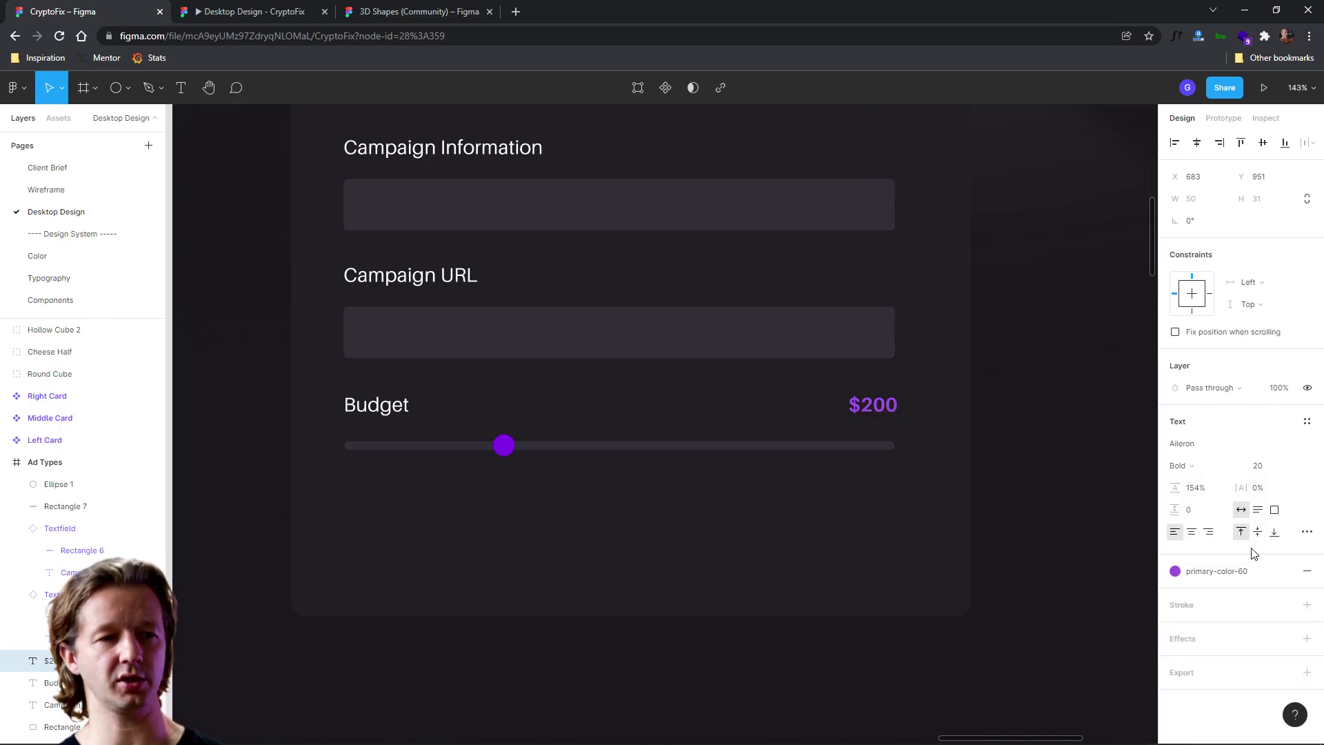
{"action": "left_click", "coordinate": [1083, 459]}
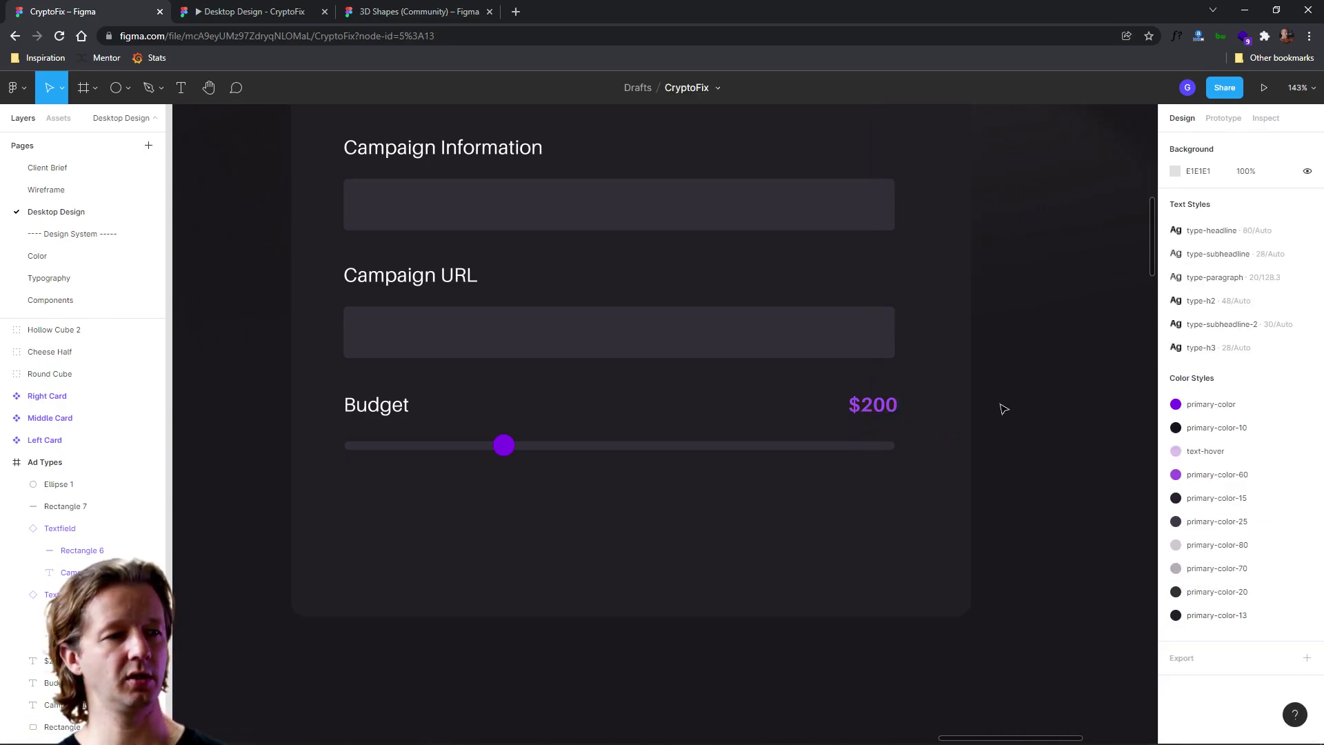
{"action": "left_click_drag", "start_coordinate": [881, 408], "coordinate": [885, 410]}
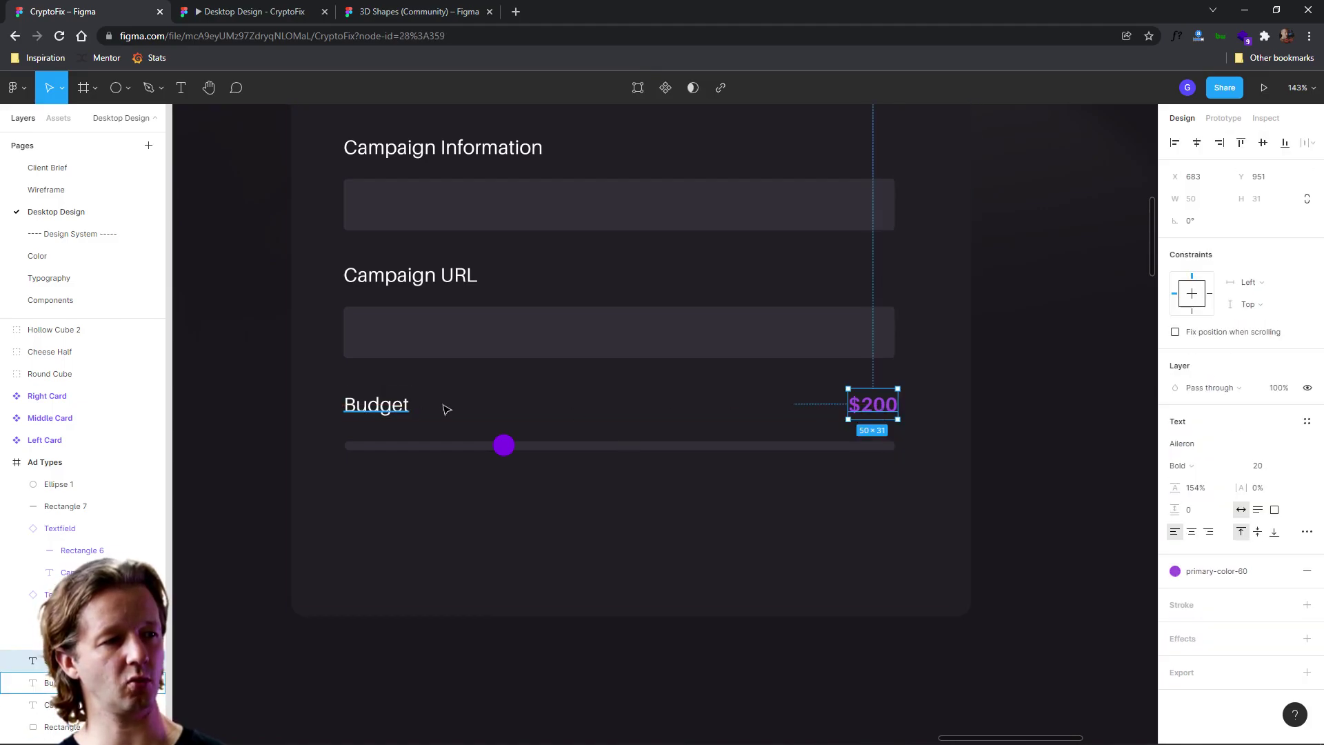
{"action": "left_click", "coordinate": [811, 421]}
{"action": "left_click_drag", "start_coordinate": [811, 422], "coordinate": [322, 422]}
{"action": "left_click", "coordinate": [1064, 442]}
Extend the form card's bottom edge downward to a height of about 555
{"action": "scroll", "coordinate": [1033, 440], "scroll_direction": "down", "scroll_amount": 4}
{"action": "scroll", "coordinate": [1032, 440], "scroll_direction": "down", "scroll_amount": 1}
{"action": "left_click", "coordinate": [884, 496]}
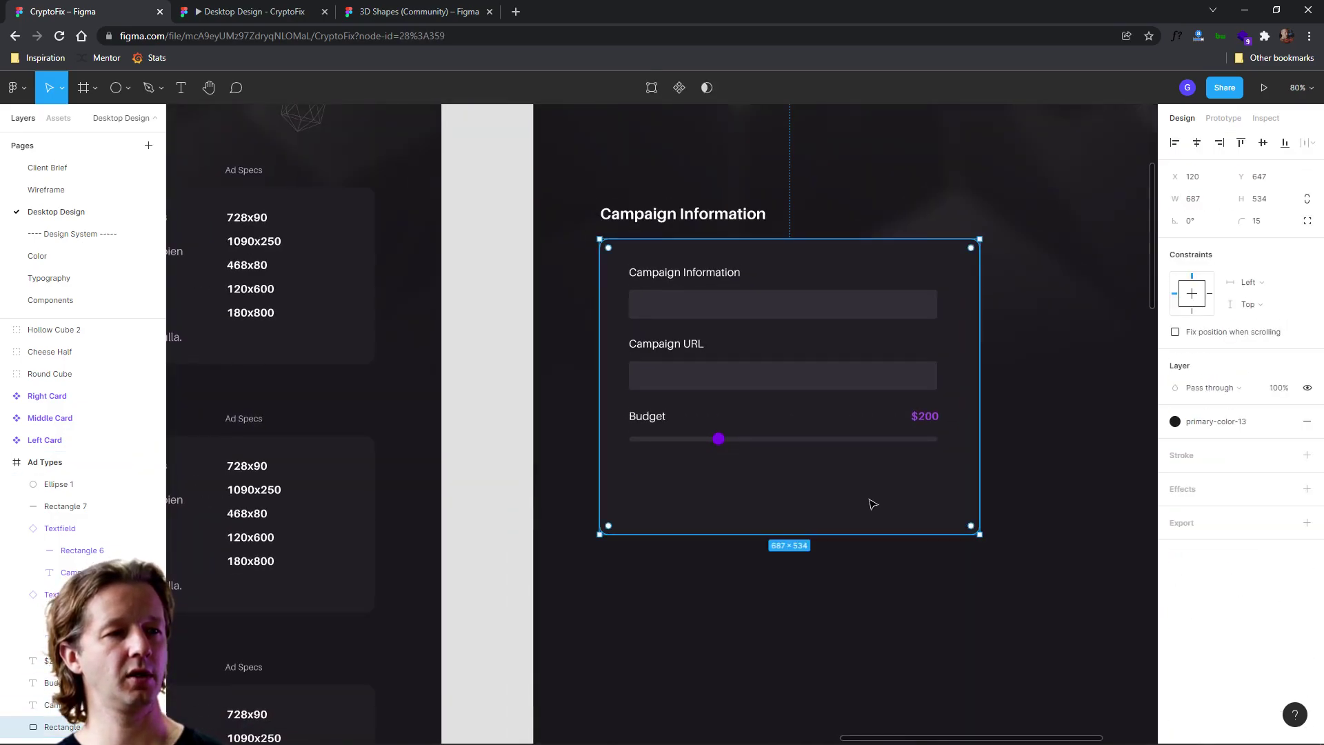
{"action": "left_click_drag", "start_coordinate": [846, 536], "coordinate": [854, 547]}
{"action": "left_click", "coordinate": [899, 613]}
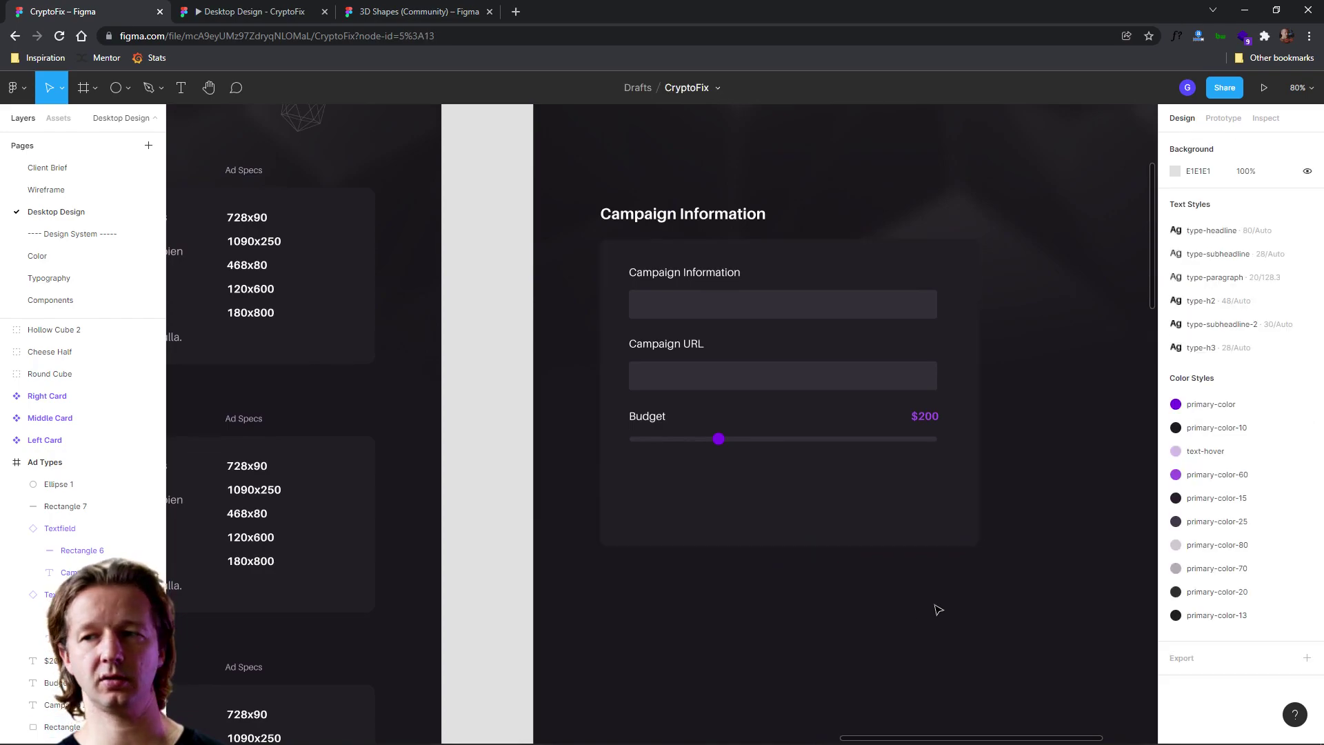
Select the form card with its text fields, Budget labels and slider, and wrap them in a frame with Frame selection
{"action": "scroll", "coordinate": [867, 633], "scroll_direction": "right", "scroll_amount": 3}
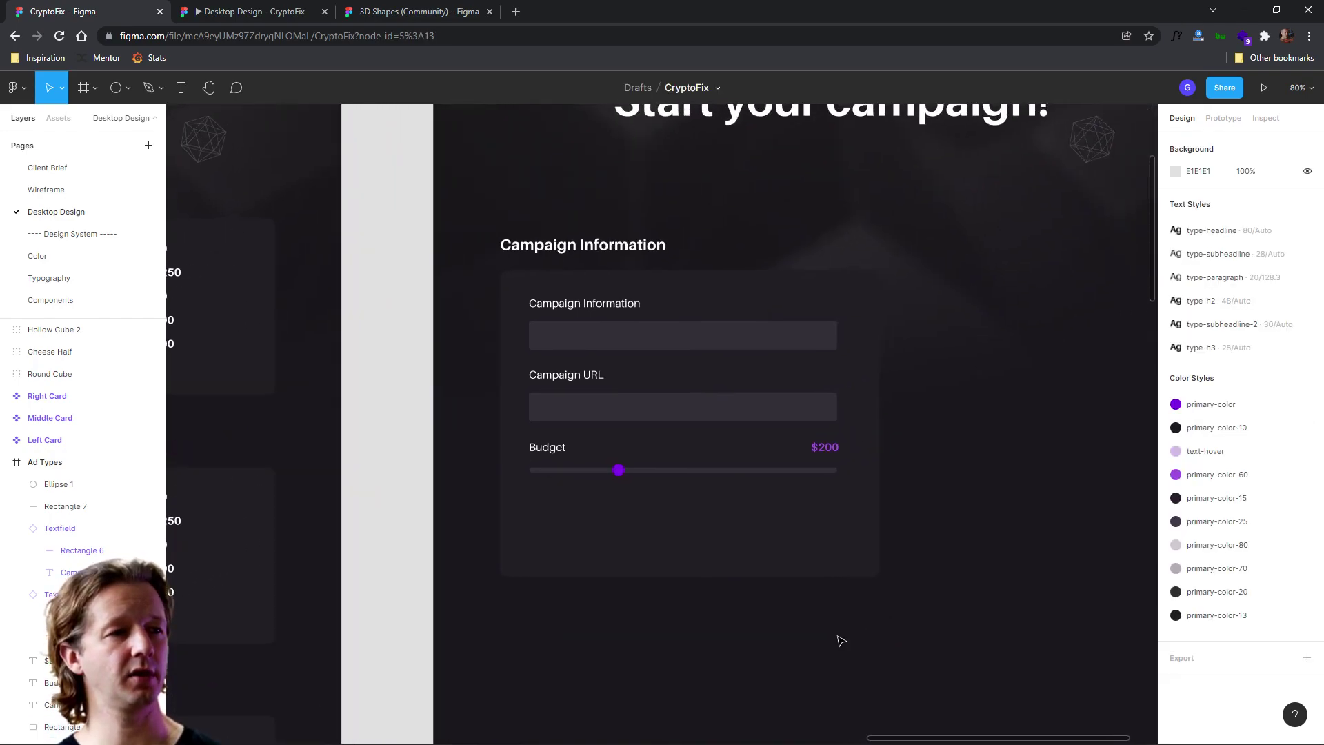
{"action": "left_click", "coordinate": [876, 481]}
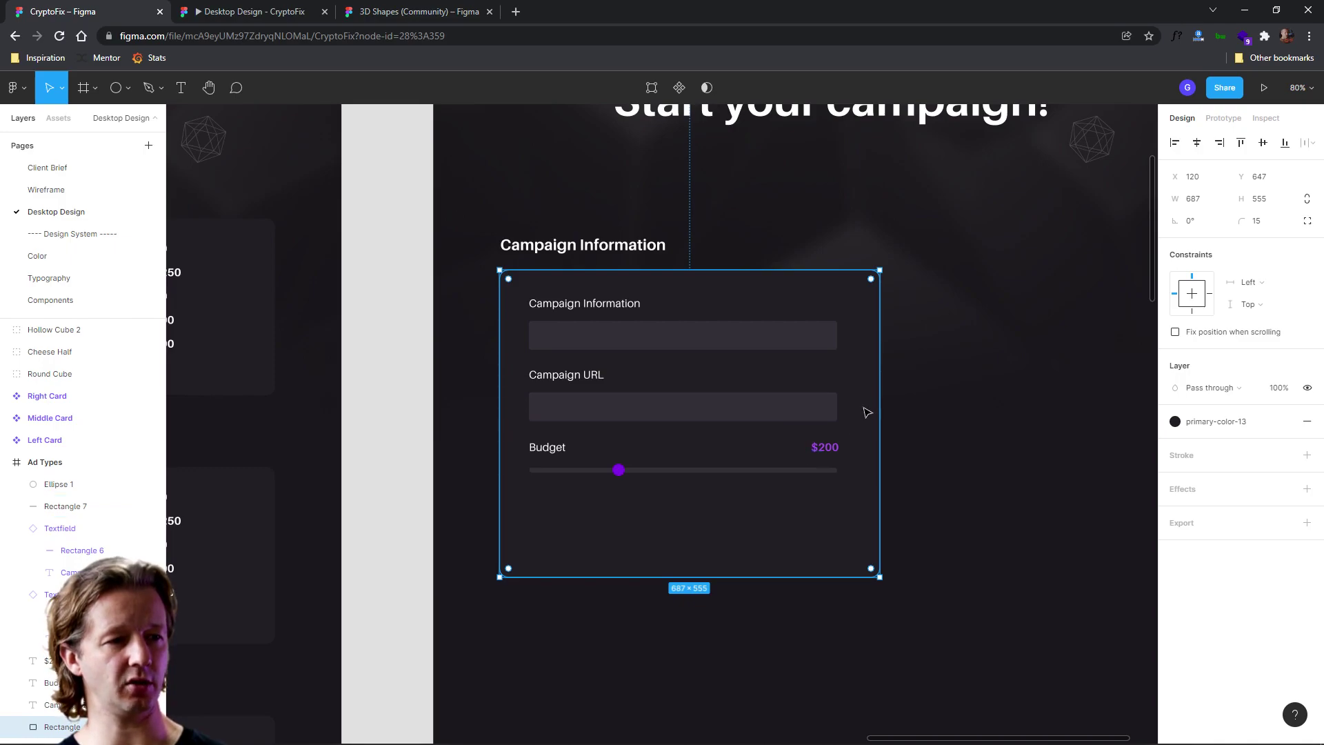
{"action": "scroll", "coordinate": [753, 398], "scroll_direction": "up", "scroll_amount": 2}
{"action": "scroll", "coordinate": [759, 398], "scroll_direction": "up", "scroll_amount": 2}
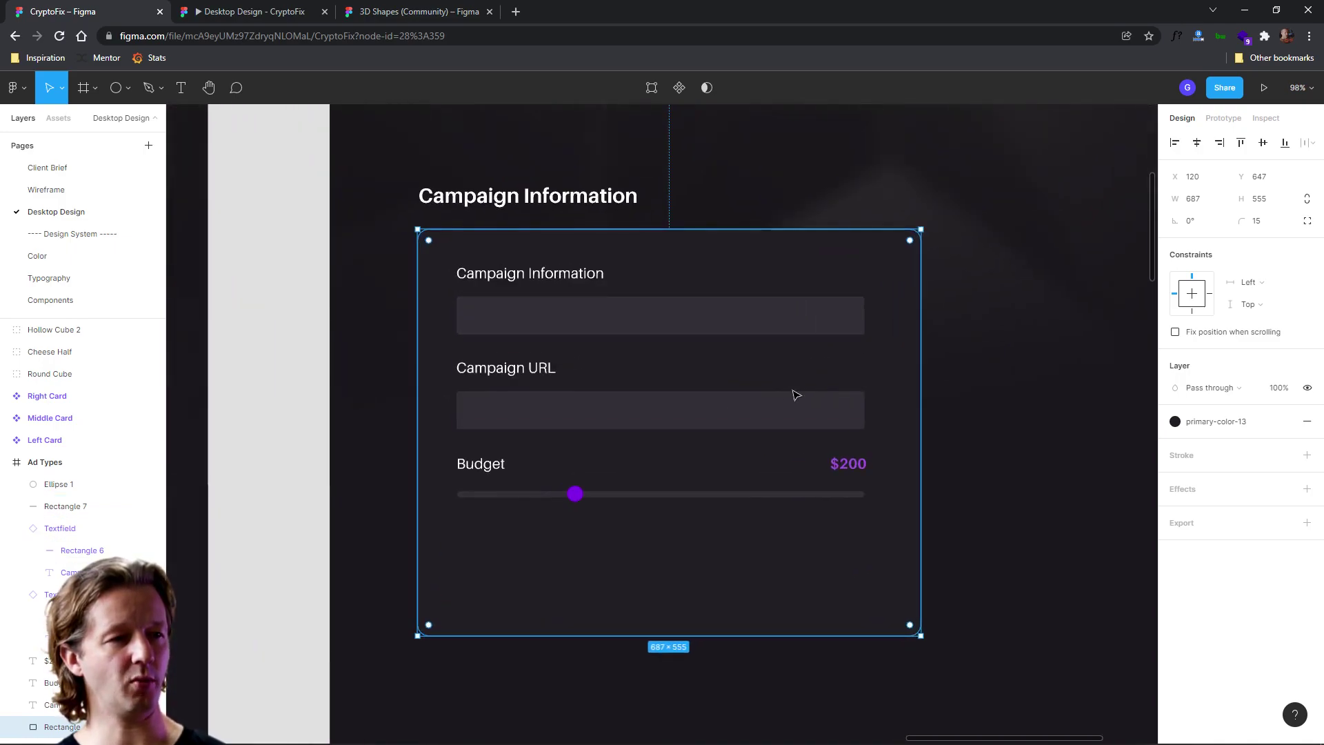
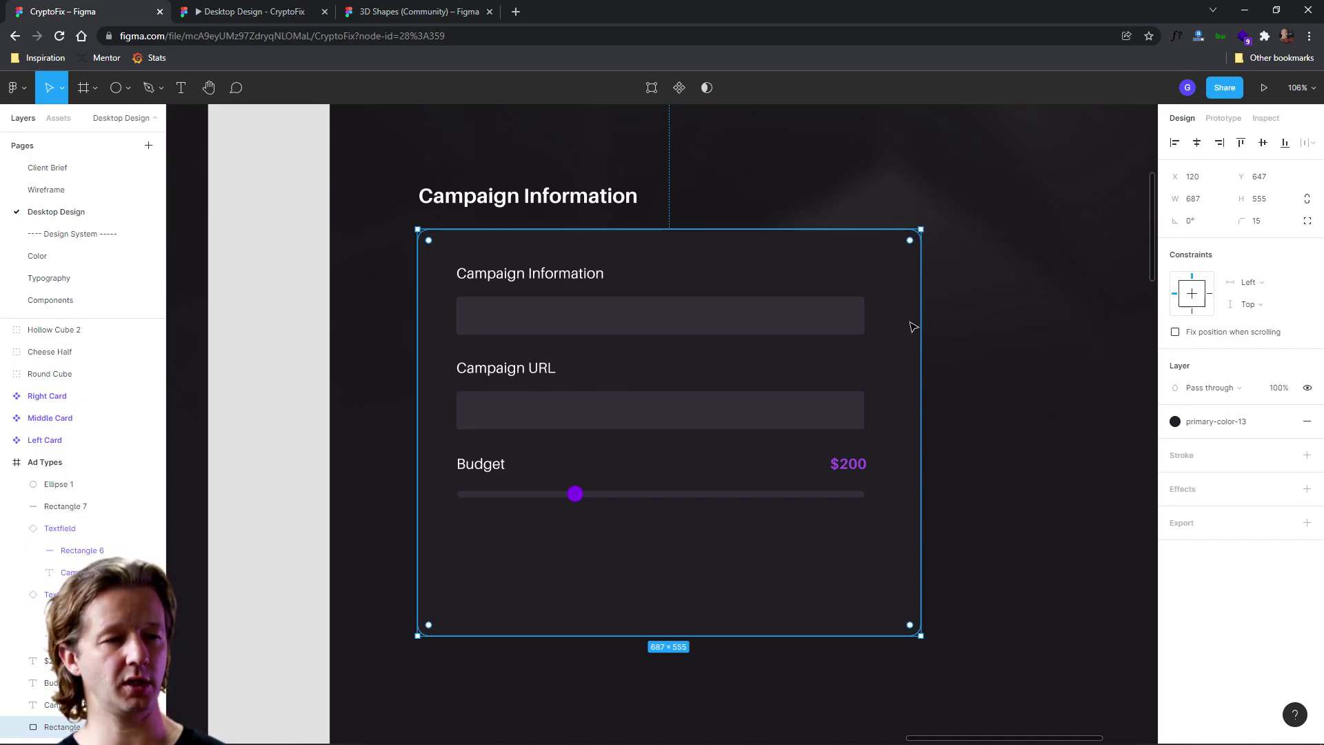
{"action": "left_click", "coordinate": [977, 551]}
{"action": "left_click_drag", "start_coordinate": [960, 659], "coordinate": [439, 260]}
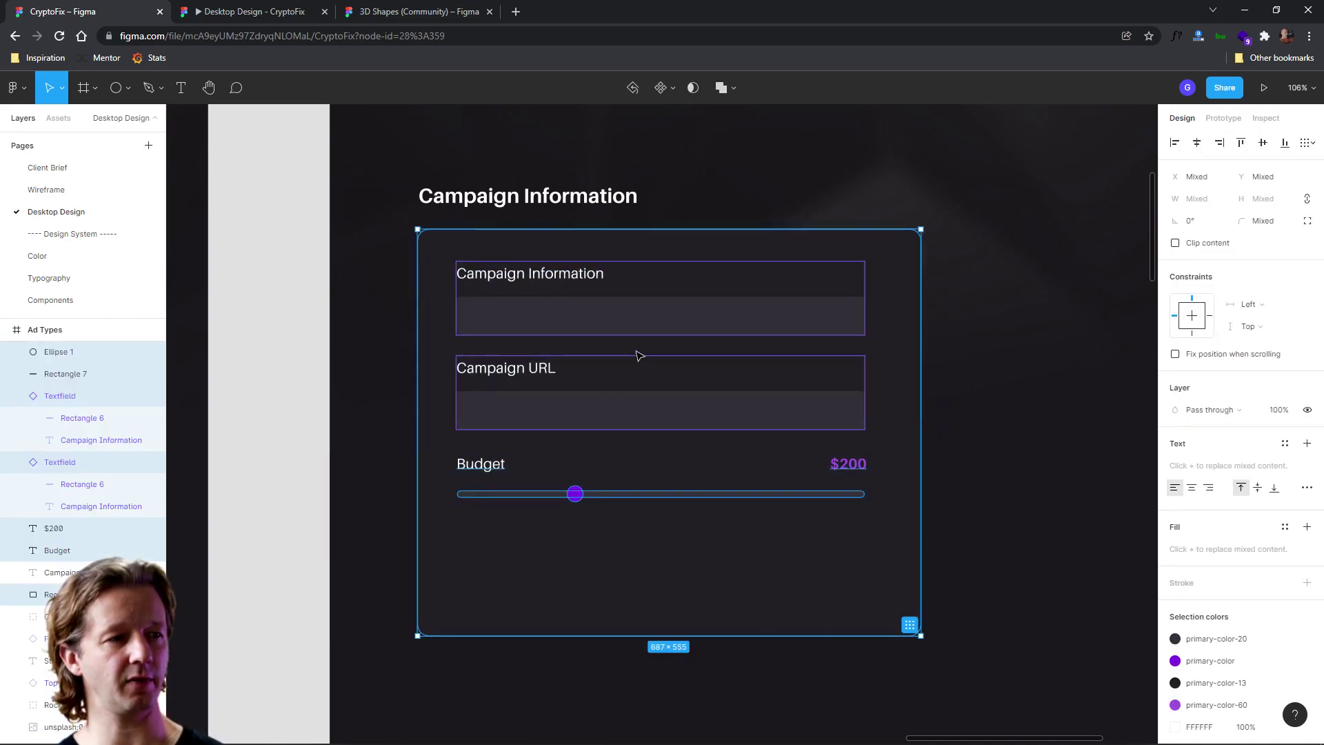
{"action": "right_click", "coordinate": [738, 385]}
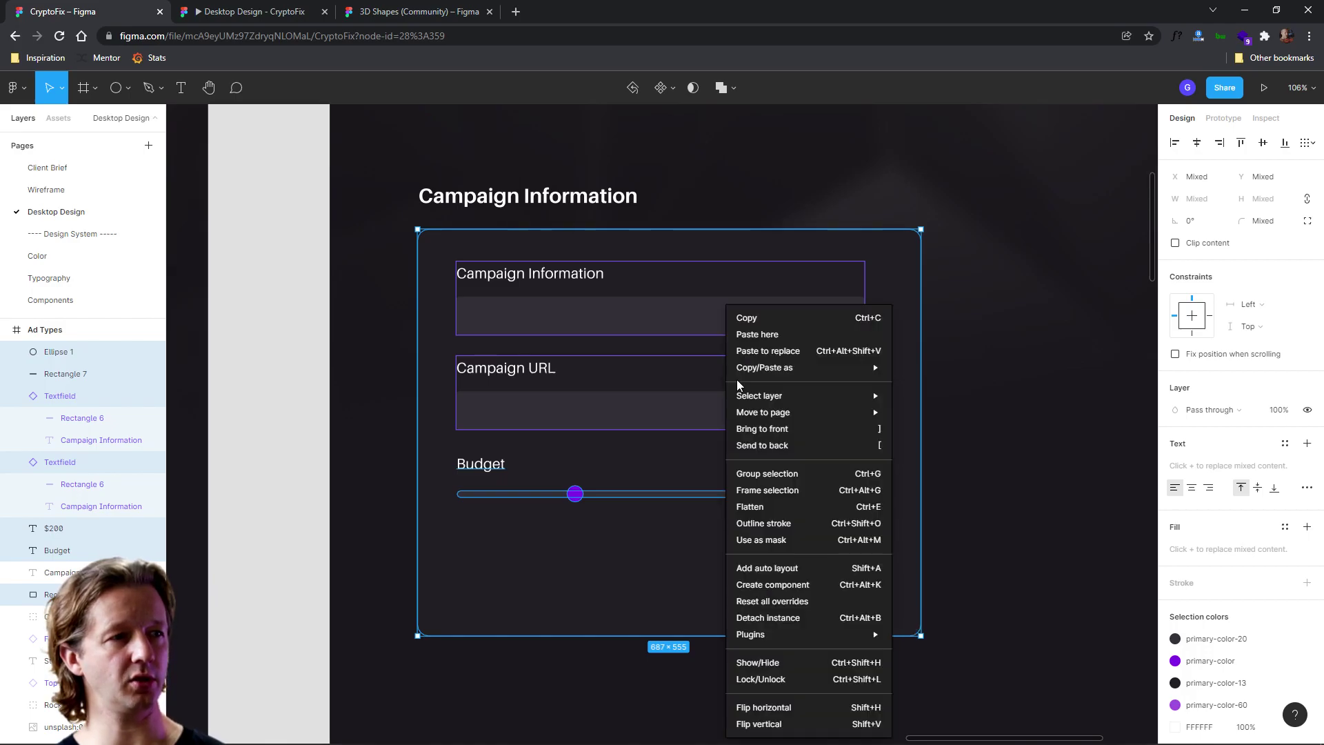
{"action": "left_click", "coordinate": [767, 490]}
Add a layout grid to the frame that holds the campaign form
{"action": "left_click", "coordinate": [966, 543]}
{"action": "left_click", "coordinate": [903, 550]}
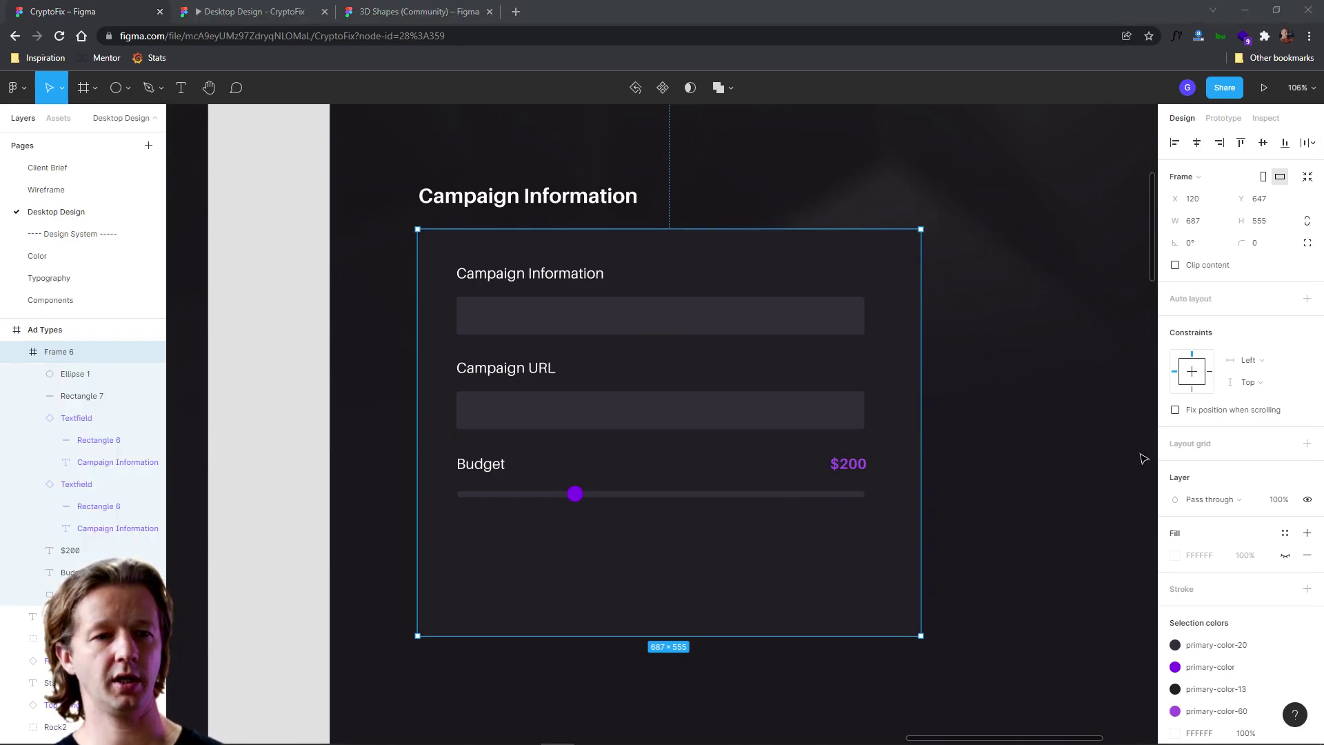
{"action": "left_click", "coordinate": [1307, 444]}
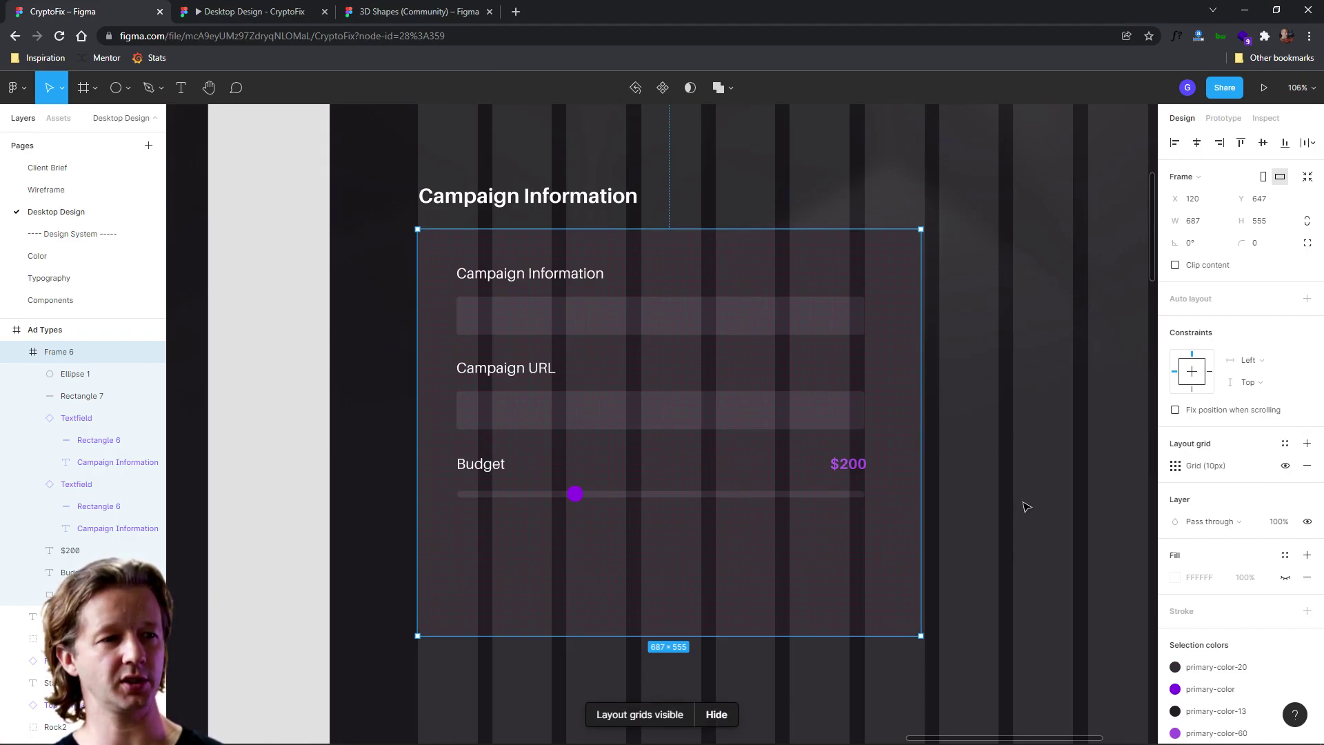
Hide the 12-column layout grid on the page frame containing "Start your campaign!"
{"action": "scroll", "coordinate": [1025, 507], "scroll_direction": "down", "scroll_amount": 5}
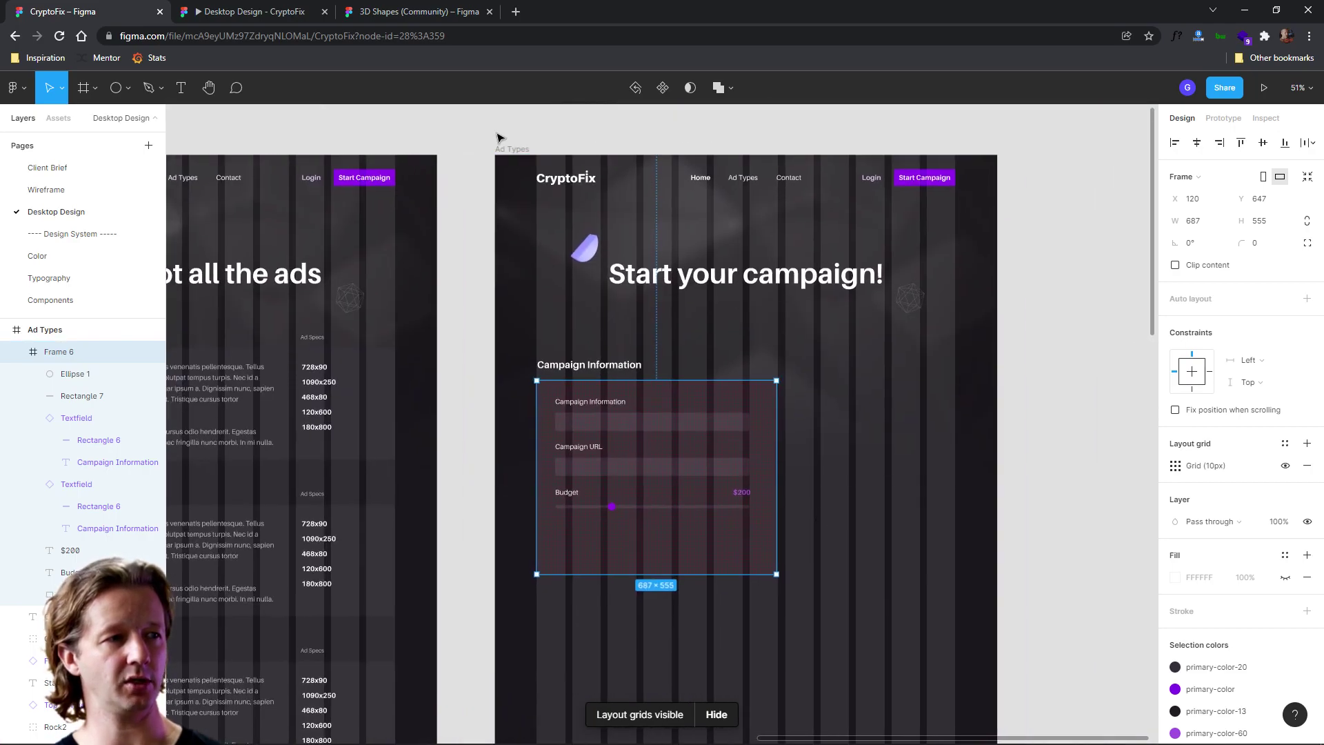
{"action": "left_click", "coordinate": [501, 137]}
{"action": "left_click", "coordinate": [510, 147]}
{"action": "left_click", "coordinate": [1285, 354]}
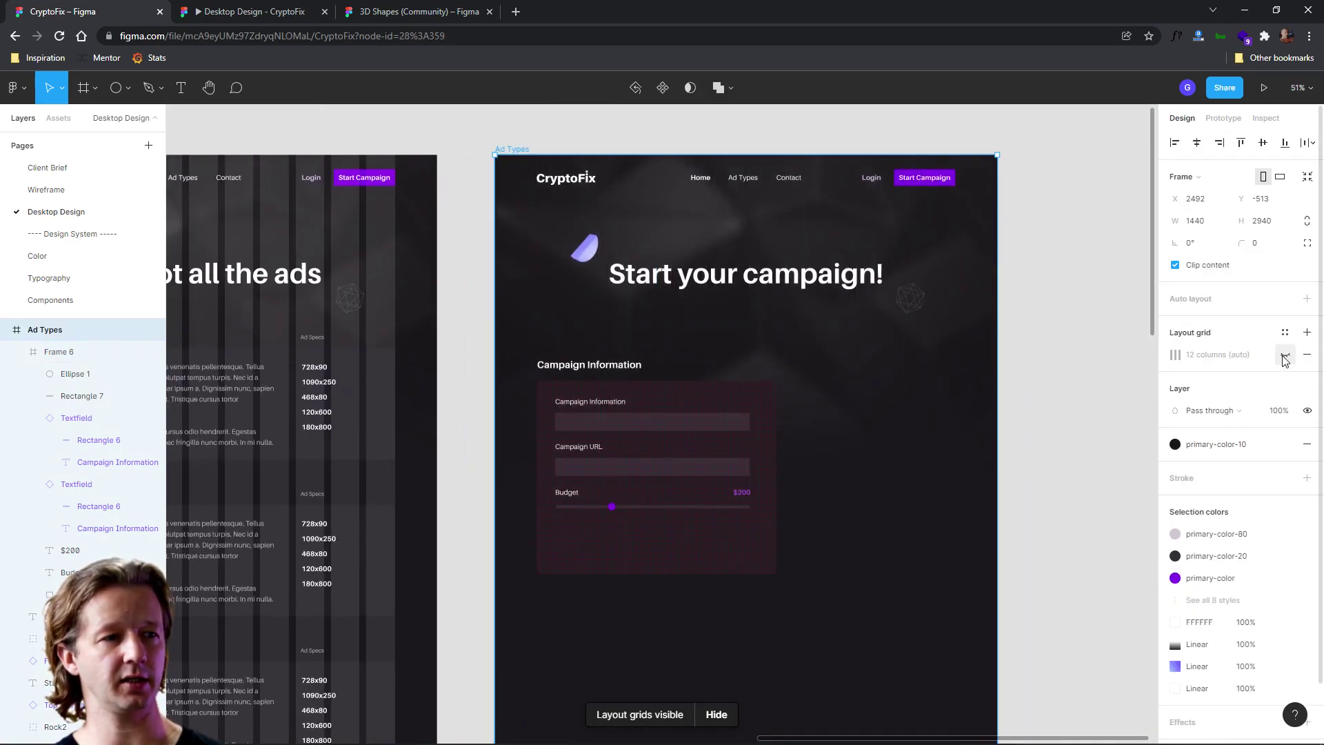
Change the form frame's layout grid to Columns and set the count to 8
{"action": "scroll", "coordinate": [711, 531], "scroll_direction": "up", "scroll_amount": 5}
{"action": "left_click", "coordinate": [669, 531]}
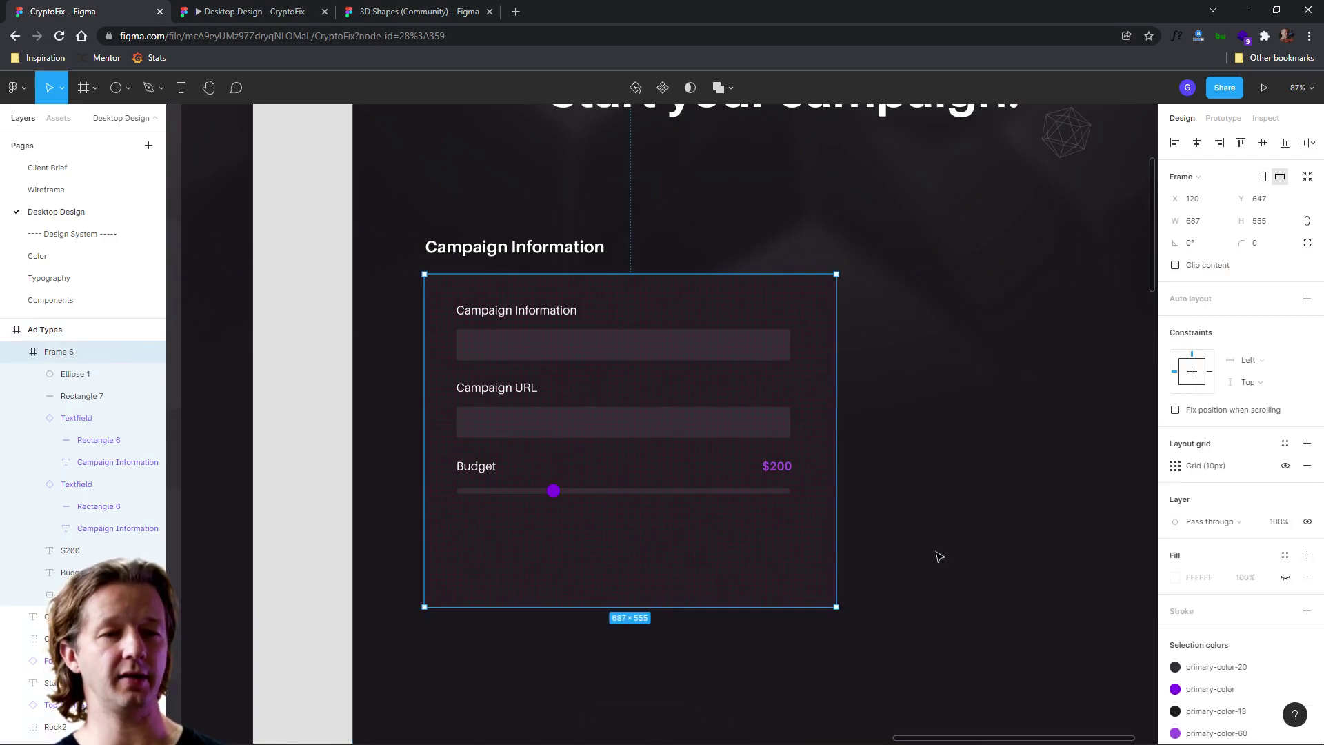
{"action": "left_click", "coordinate": [1176, 467]}
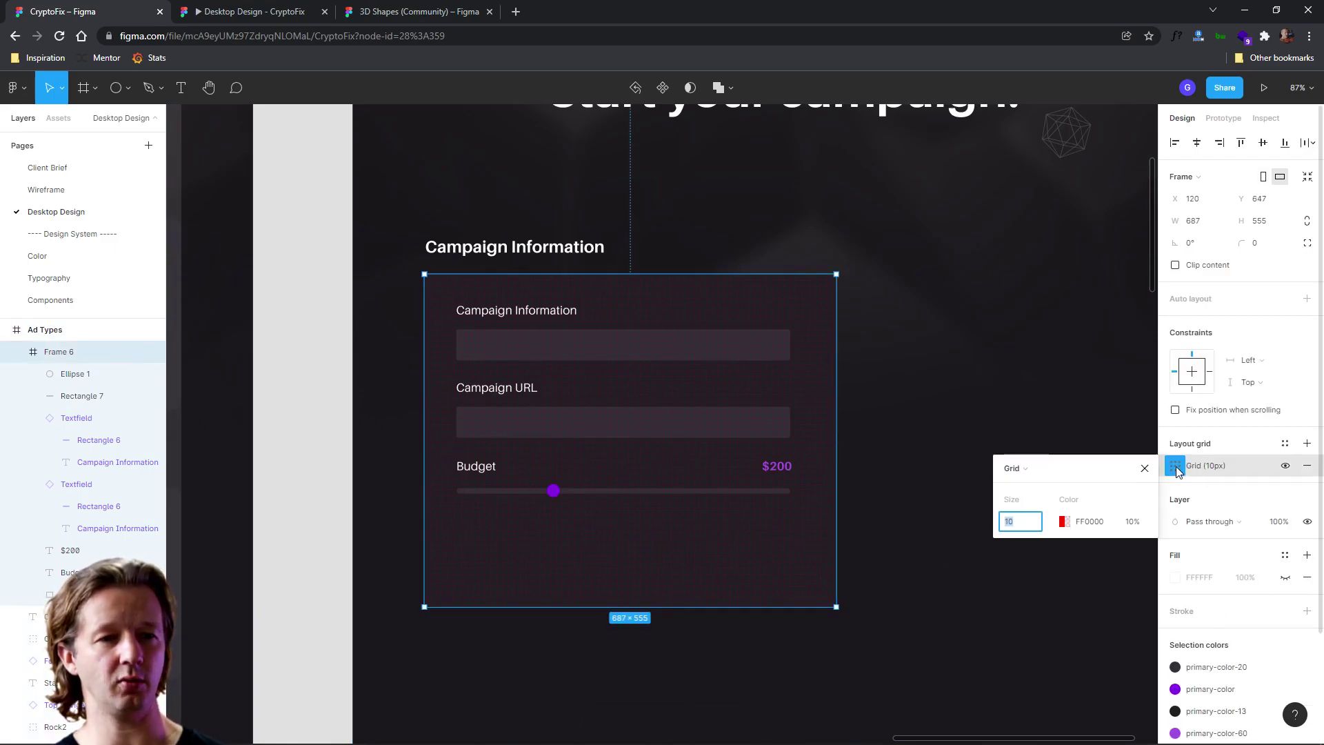
{"action": "left_click", "coordinate": [1042, 473]}
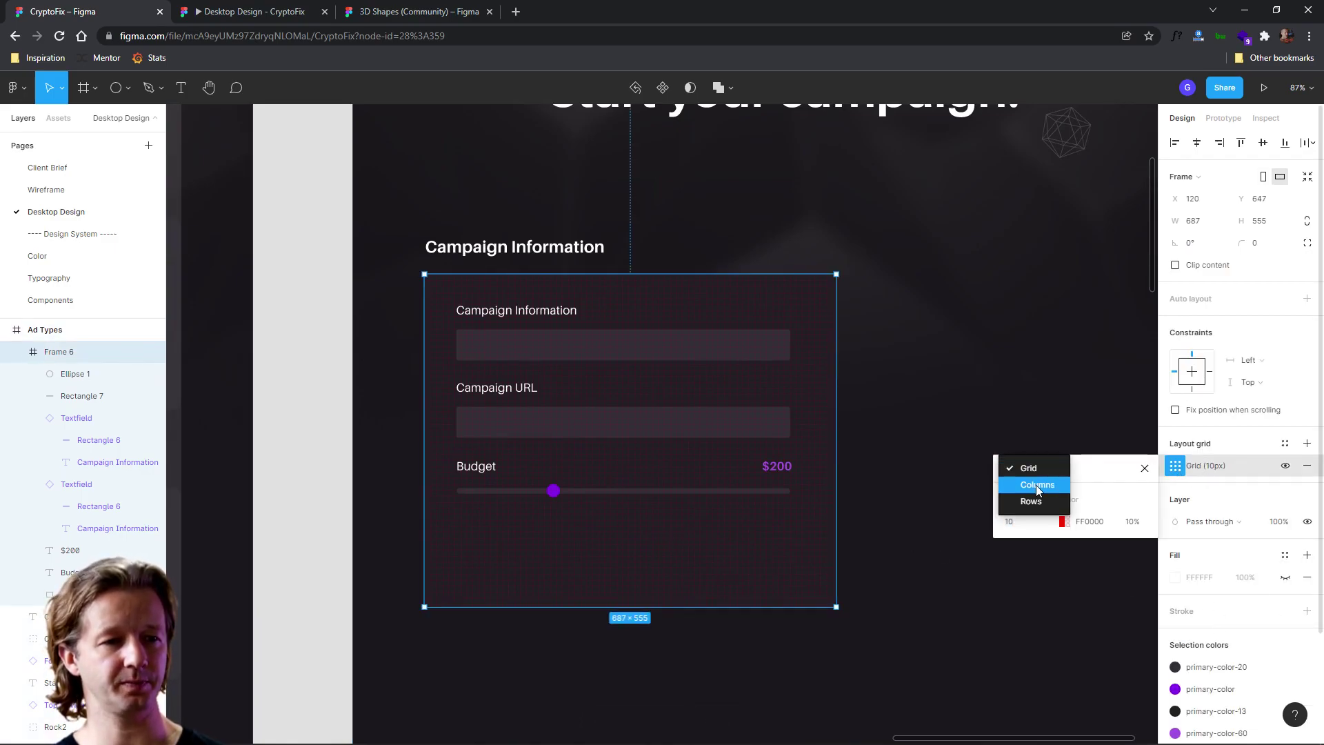
{"action": "left_click", "coordinate": [1038, 487]}
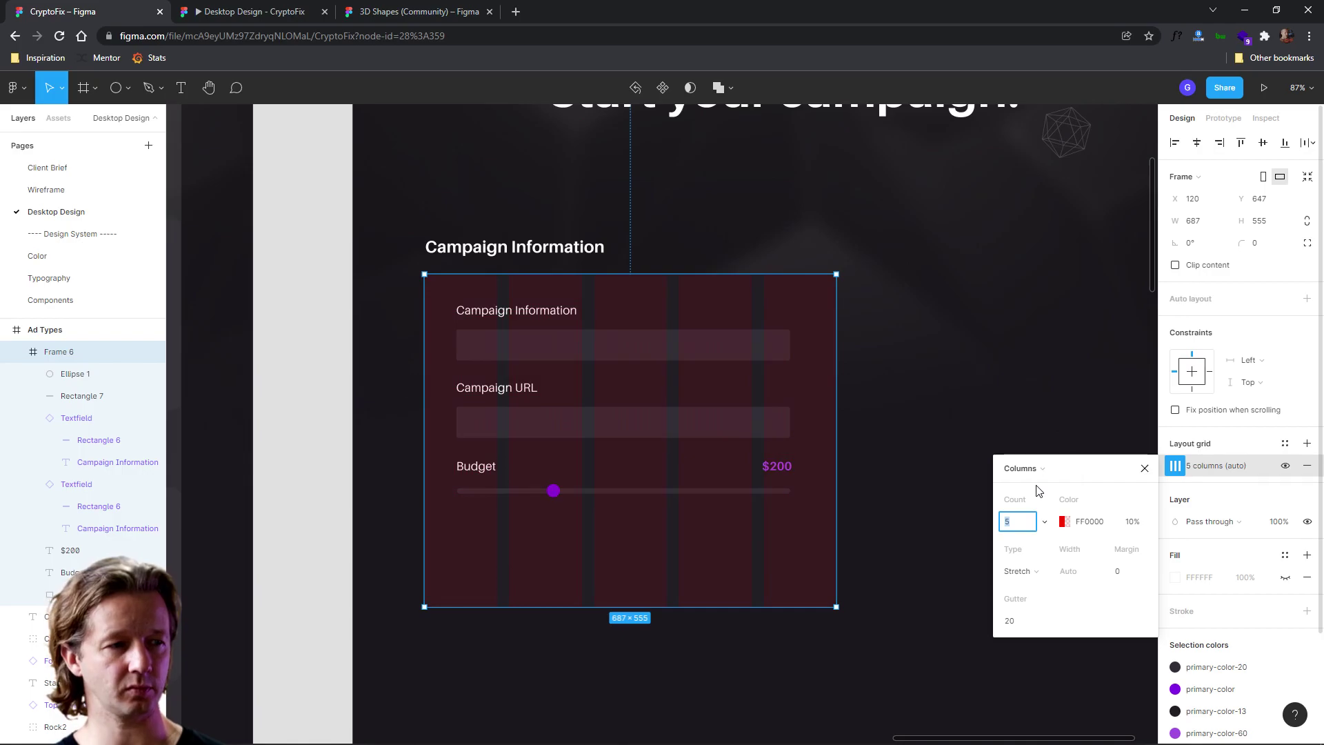
{"action": "left_click", "coordinate": [1018, 524]}
{"action": "type", "text": "8"}
{"action": "key", "text": "Return"}
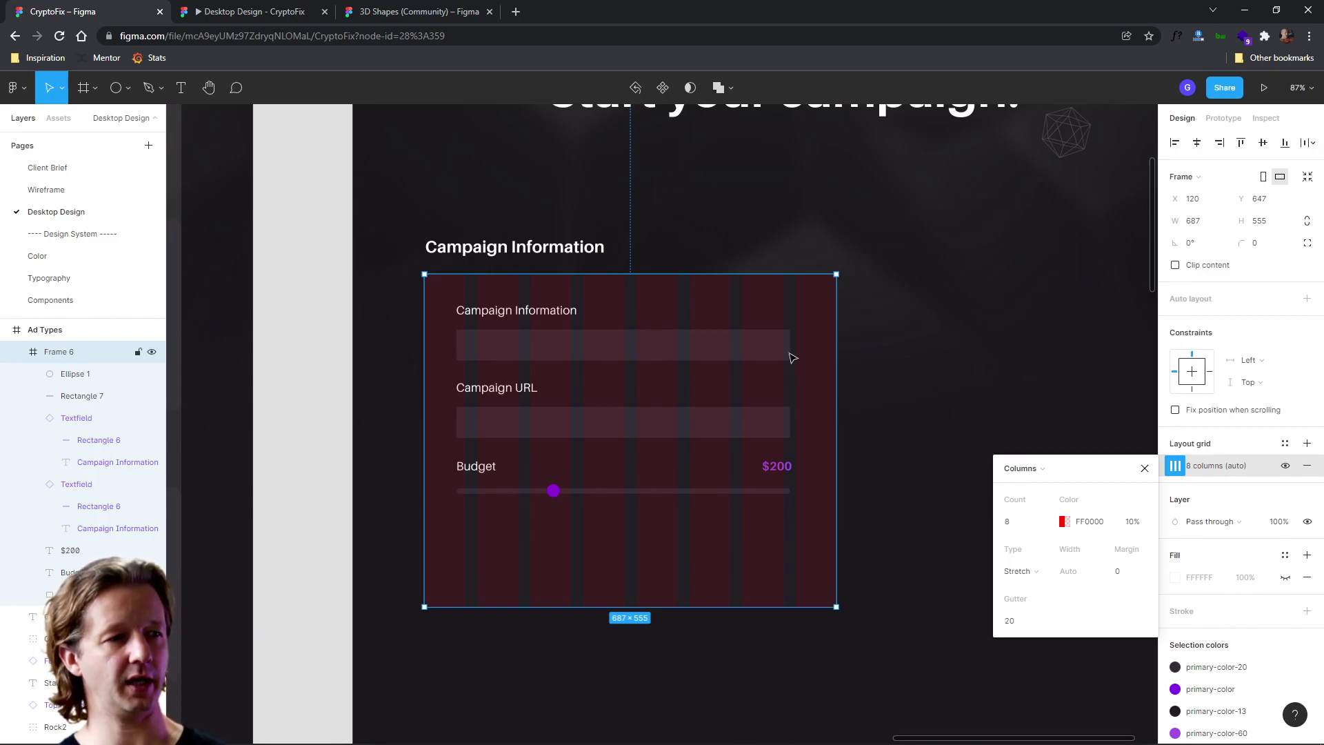
Set the form frame's column margin to 50 after trying 40, and check the text fields' alignment against the columns
{"action": "left_click", "coordinate": [1024, 625]}
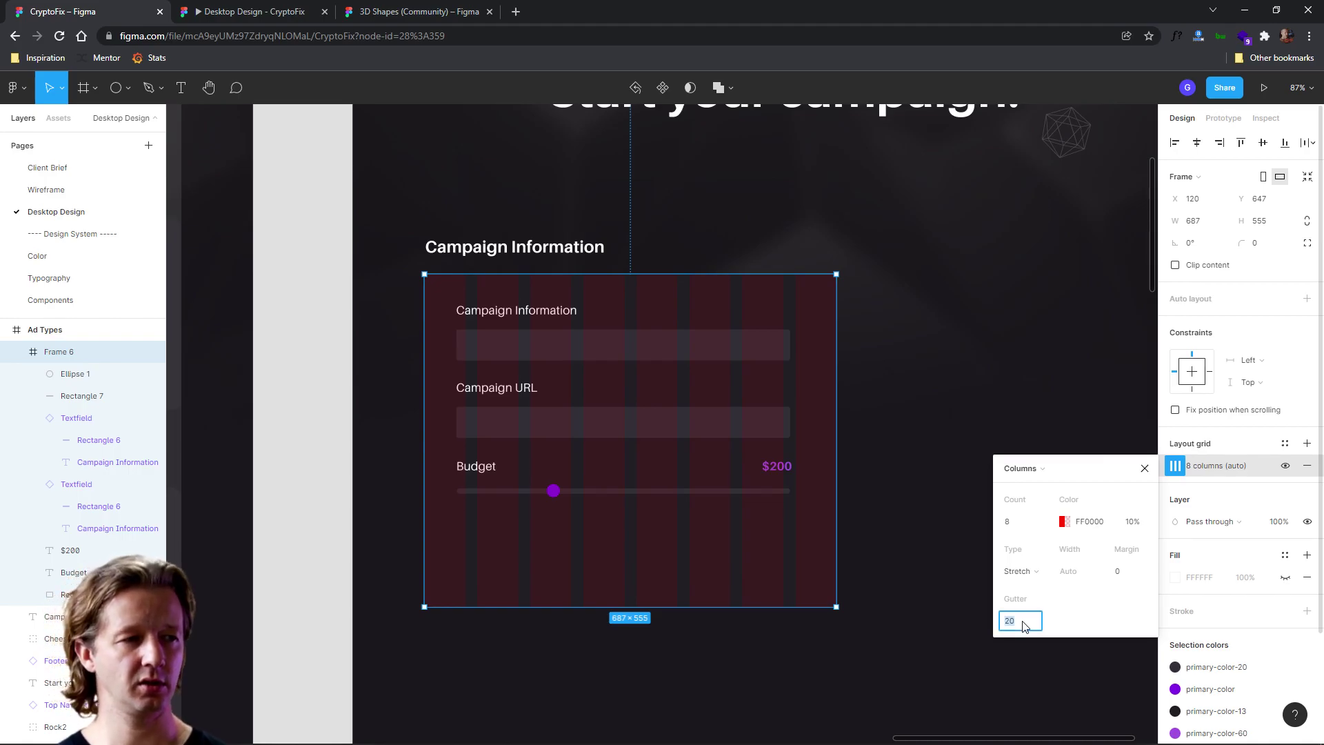
{"action": "left_click", "coordinate": [1123, 573]}
{"action": "type", "text": "40"}
{"action": "key", "text": "Return"}
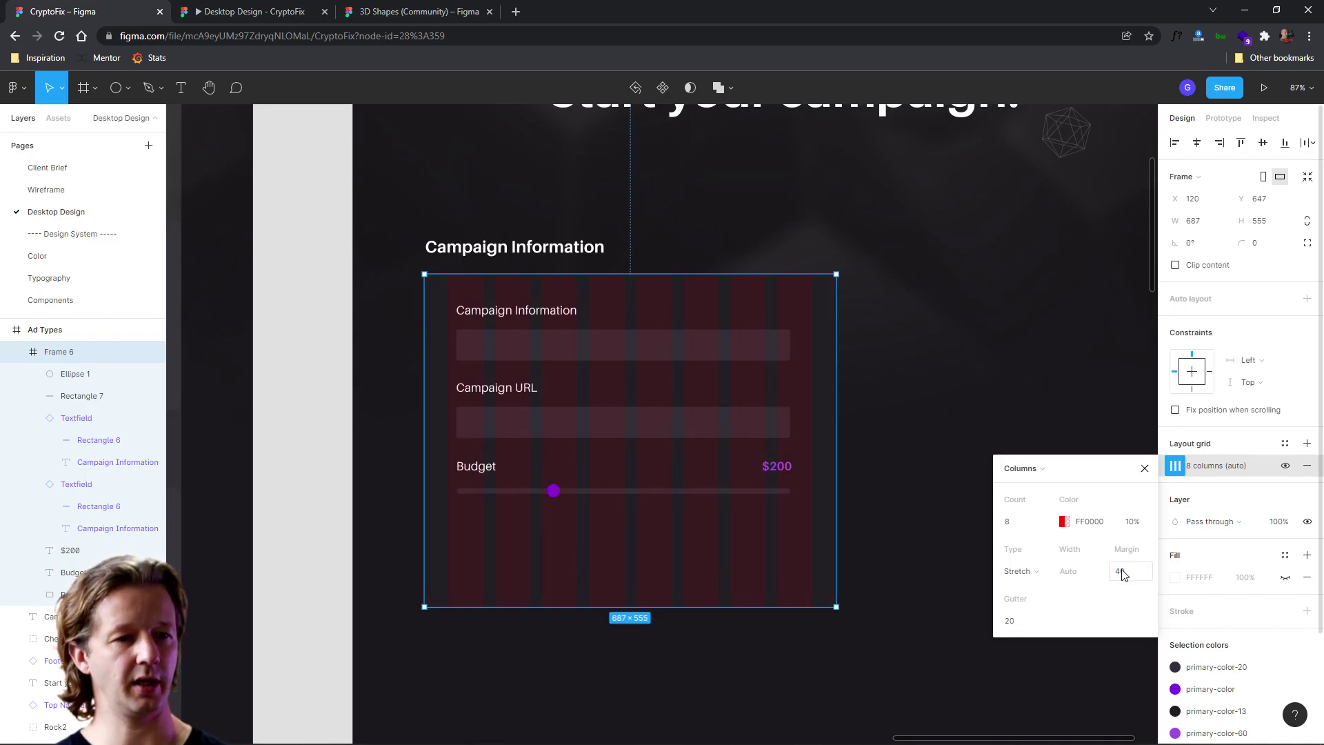
{"action": "left_click", "coordinate": [1123, 573]}
{"action": "type", "text": "50"}
{"action": "key", "text": "Return"}
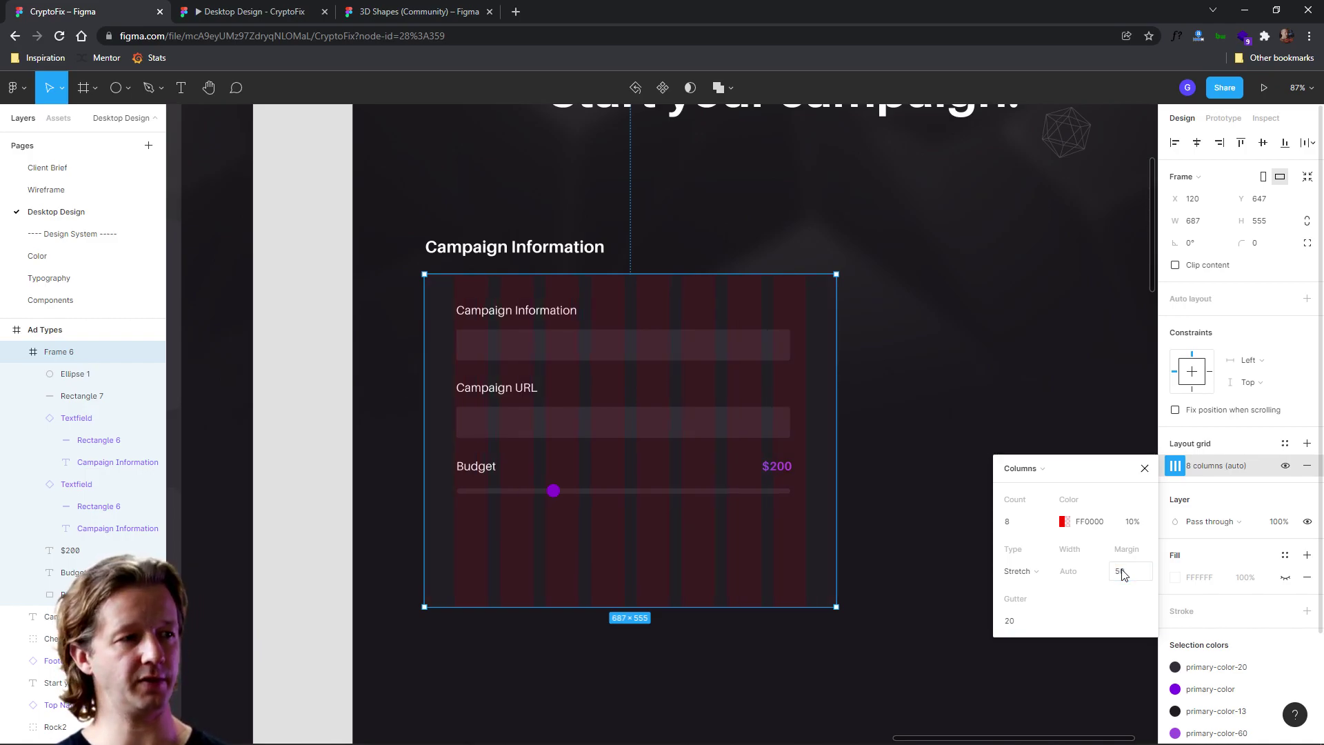
{"action": "left_click", "coordinate": [867, 432]}
{"action": "scroll", "coordinate": [569, 415], "scroll_direction": "up", "scroll_amount": 5}
{"action": "left_click", "coordinate": [405, 299]}
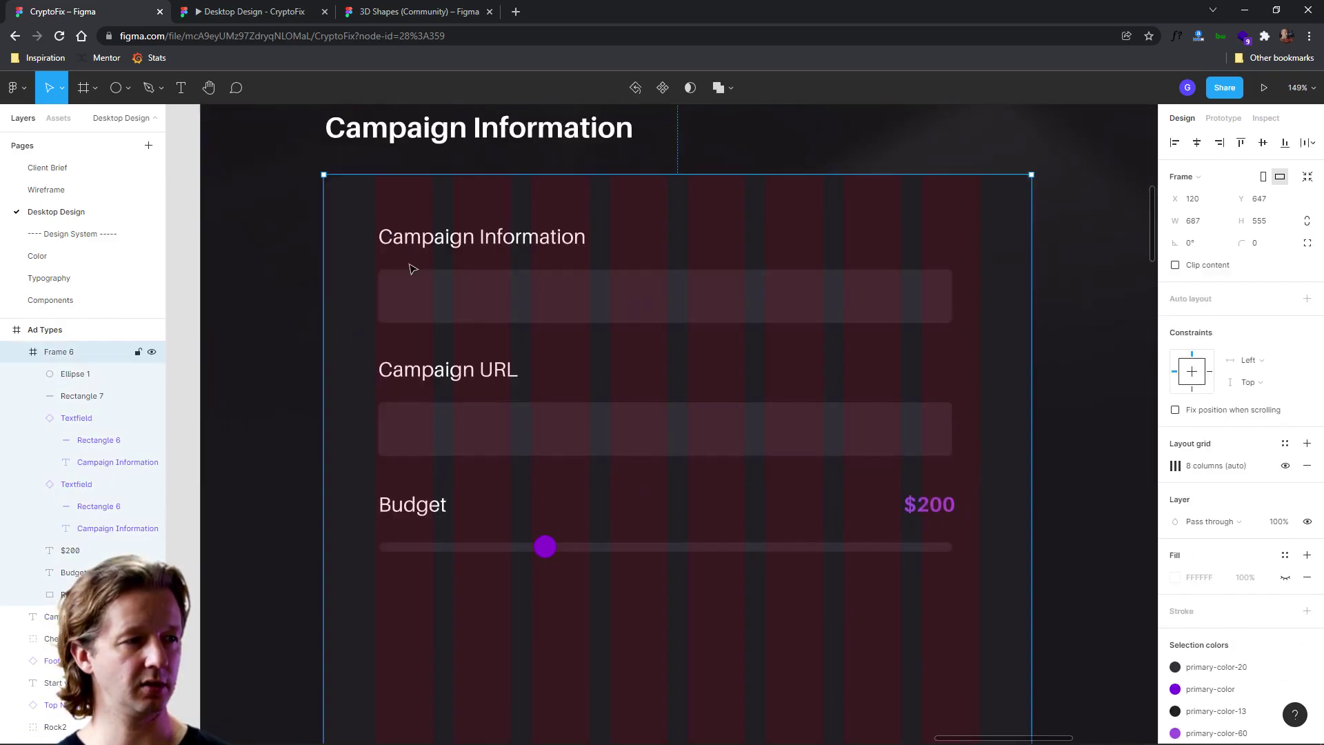
Move both text fields and the Budget label to X 50 and widen the fields to the last column's outer edge
{"action": "left_click", "coordinate": [447, 292]}
{"action": "left_click", "coordinate": [437, 429], "text": "shift"}
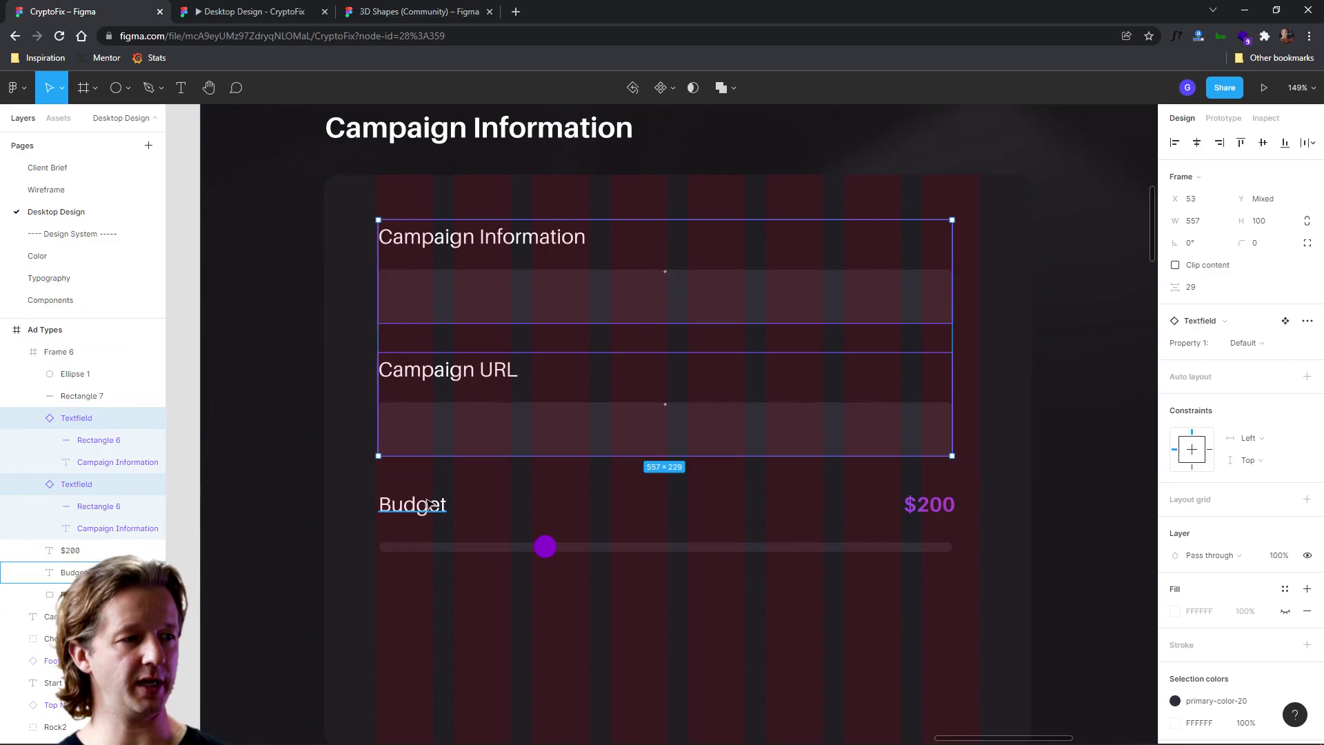
{"action": "left_click", "coordinate": [419, 513], "text": "shift"}
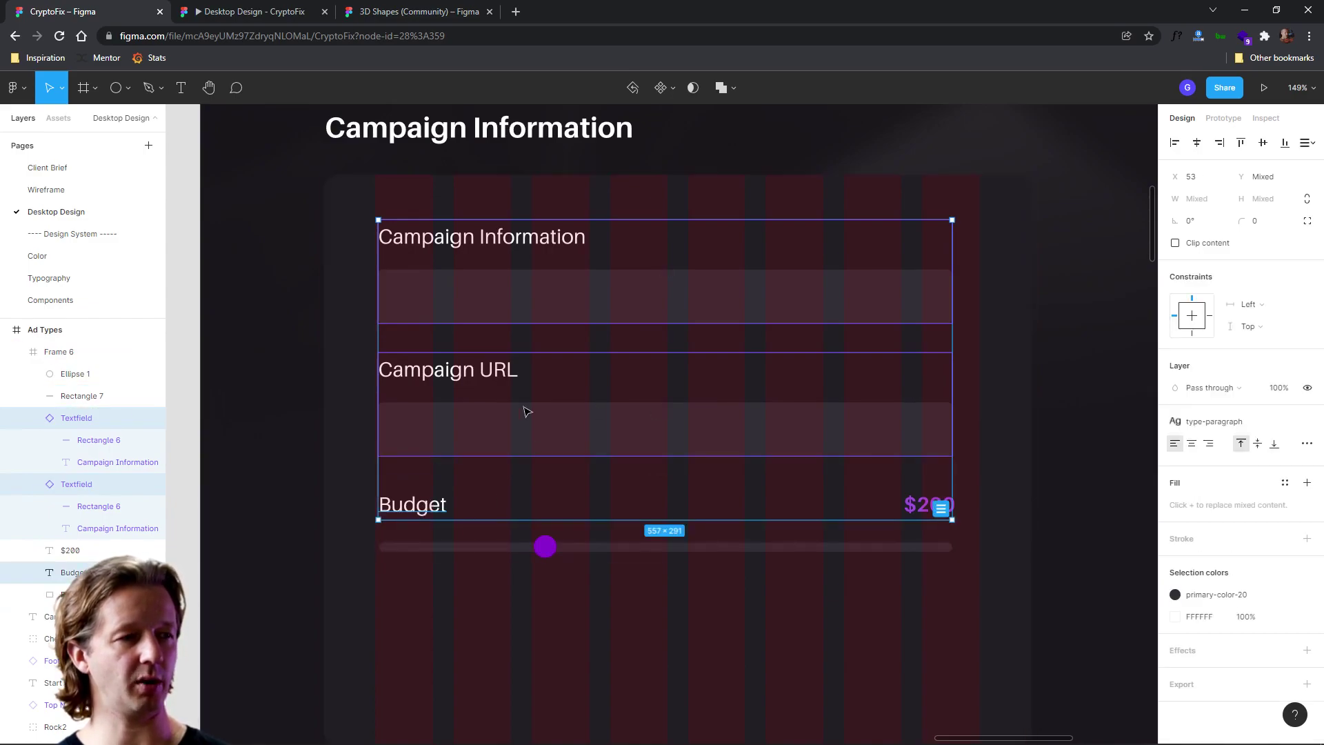
{"action": "key", "text": "Left"}
{"action": "key", "text": "Left"}
{"action": "key", "text": "Left"}
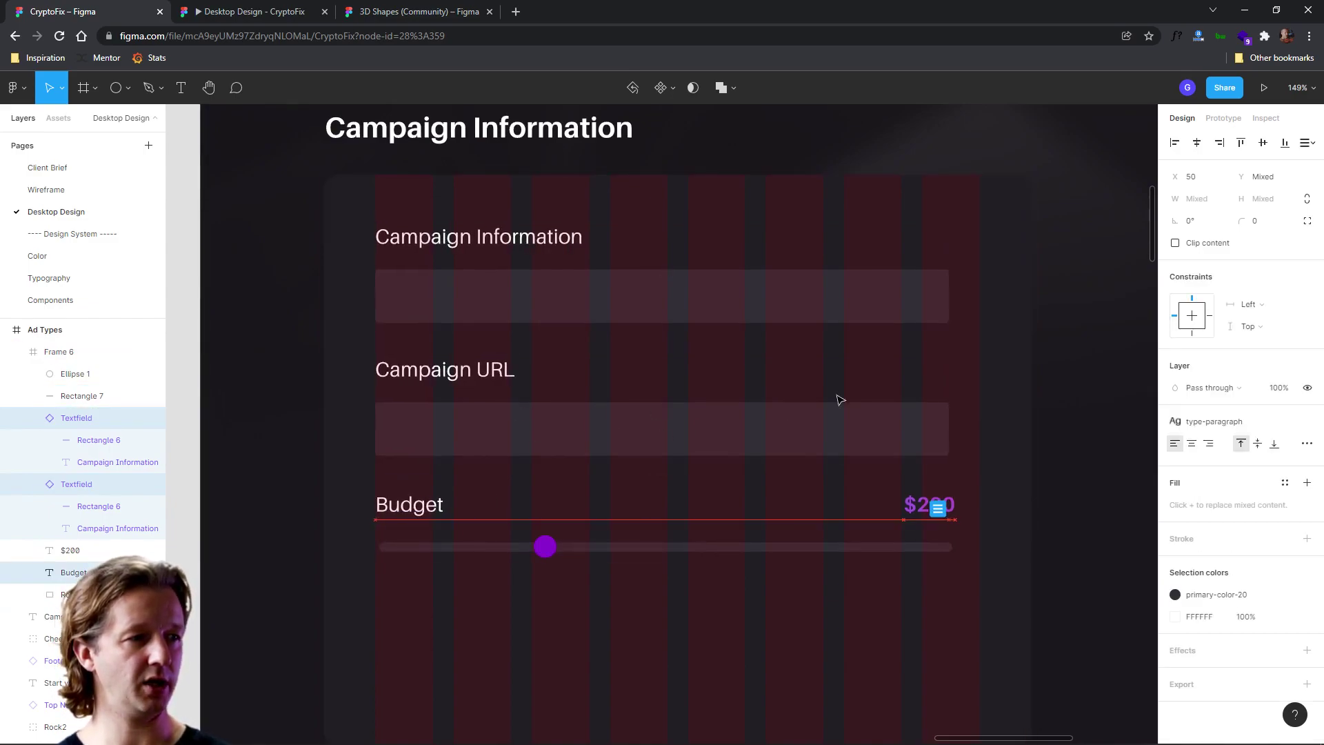
{"action": "left_click_drag", "start_coordinate": [950, 352], "coordinate": [981, 349]}
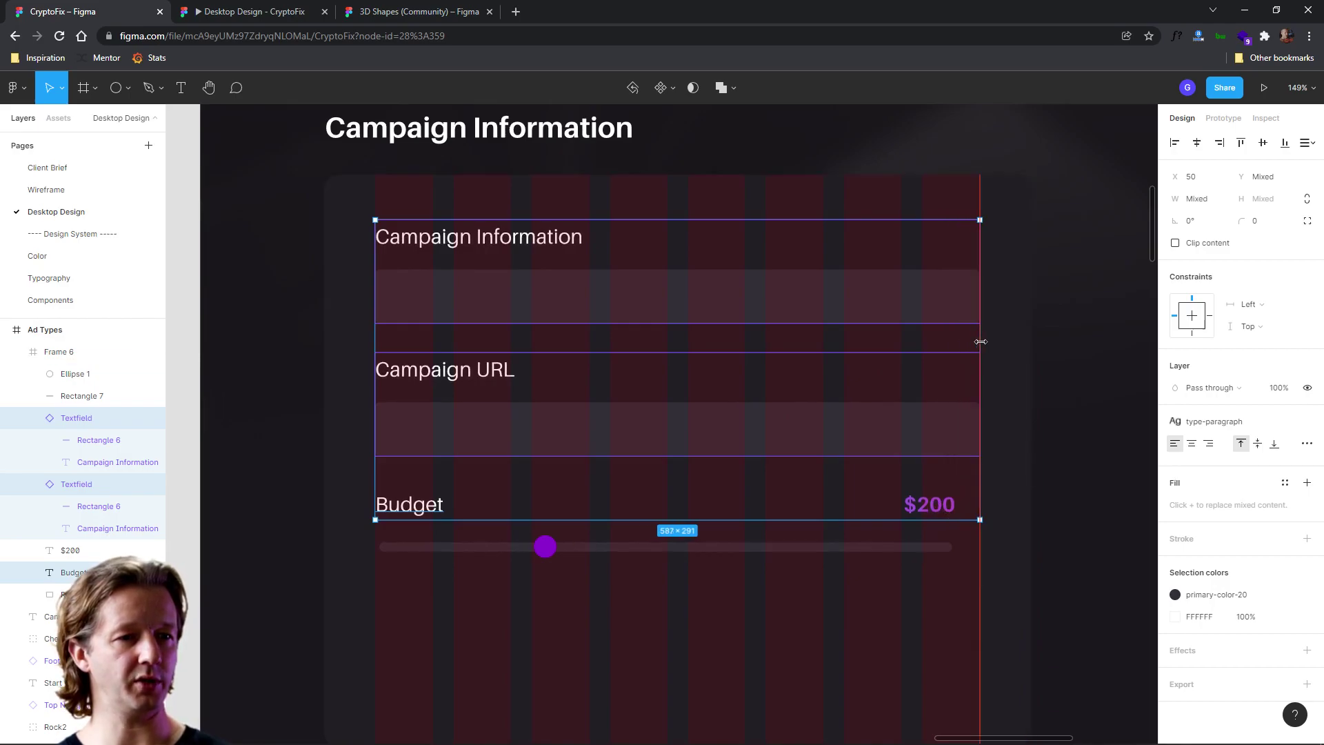
Extend the Budget slider track to the last column's outer edge and align the $200 label with it
{"action": "left_click", "coordinate": [952, 548]}
{"action": "left_click_drag", "start_coordinate": [957, 548], "coordinate": [979, 548]}
{"action": "left_click", "coordinate": [933, 504]}
{"action": "left_click_drag", "start_coordinate": [933, 504], "coordinate": [959, 497]}
{"action": "left_click", "coordinate": [1012, 476]}
Hide the 8-column layout grid on the form frame
{"action": "scroll", "coordinate": [1100, 482], "scroll_direction": "down", "scroll_amount": 3, "text": "ctrl"}
{"action": "left_click_drag", "start_coordinate": [1101, 482], "coordinate": [985, 450]}
{"action": "left_click", "coordinate": [967, 576]}
{"action": "left_click", "coordinate": [833, 560]}
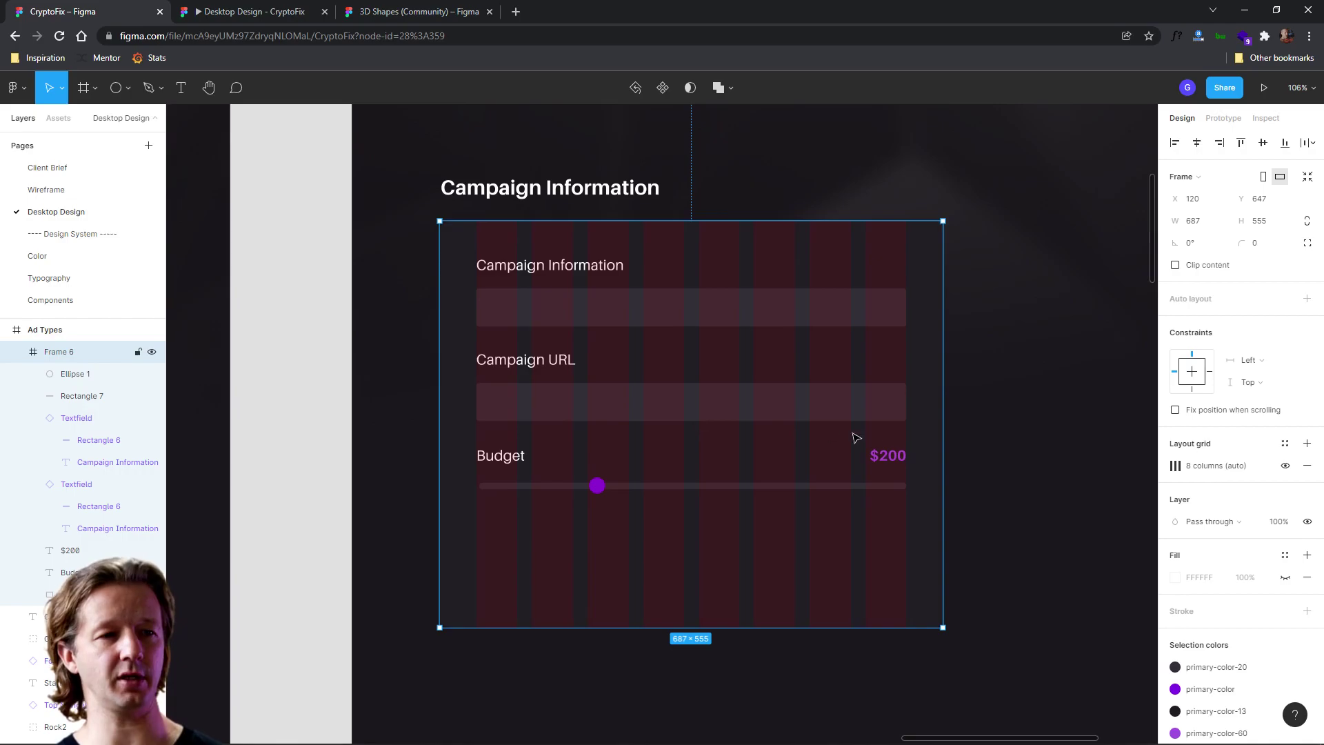
{"action": "left_click", "coordinate": [1286, 466]}
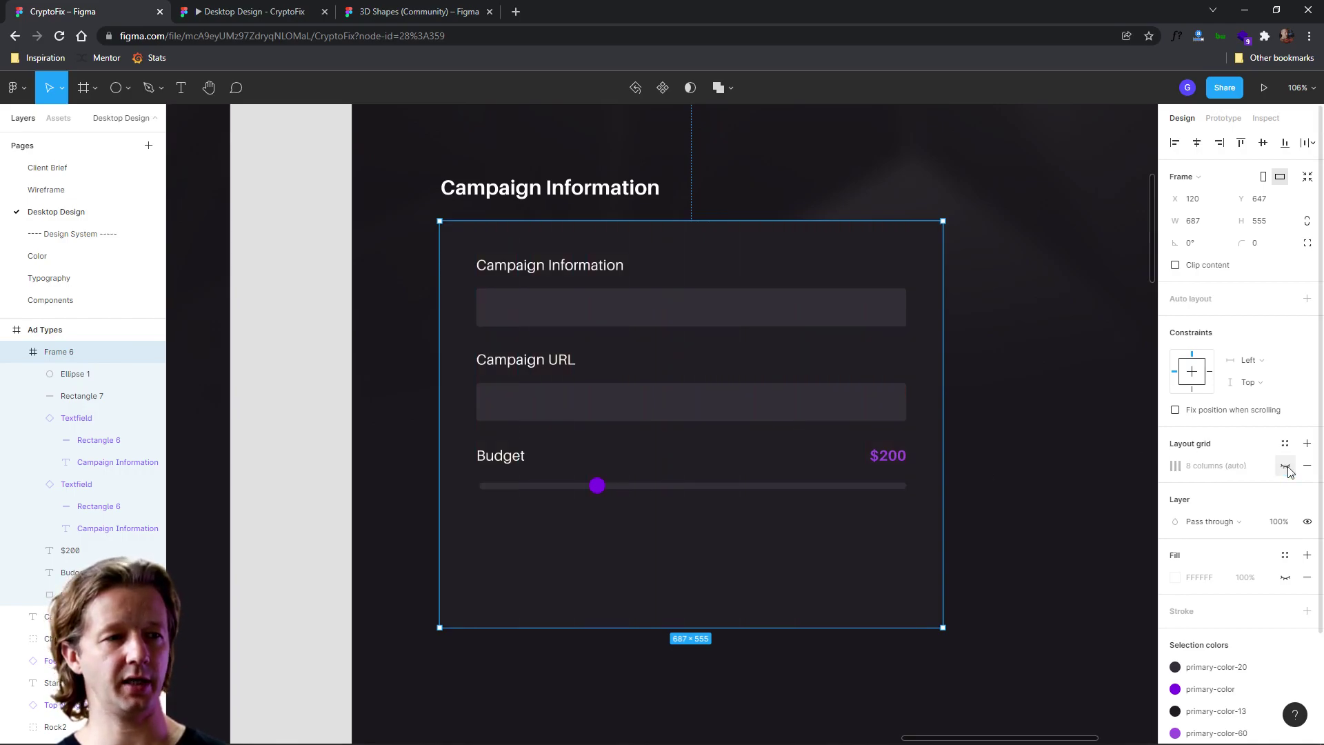
{"action": "left_click", "coordinate": [1025, 470]}
Turn off the display of layout grids across the whole canvas
{"action": "scroll", "coordinate": [1008, 507], "scroll_direction": "down", "scroll_amount": 5}
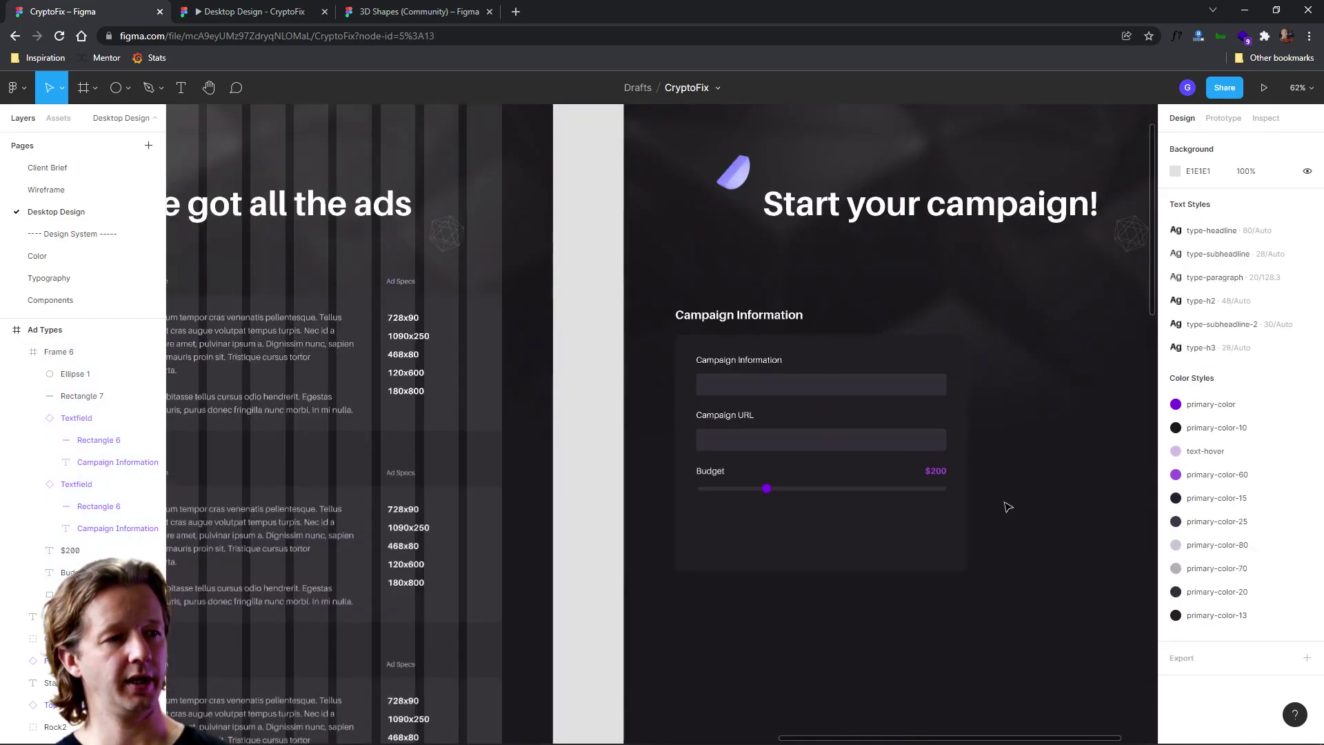
{"action": "scroll", "coordinate": [1010, 508], "scroll_direction": "down", "scroll_amount": 2}
{"action": "scroll", "coordinate": [1011, 508], "scroll_direction": "up", "scroll_amount": 4}
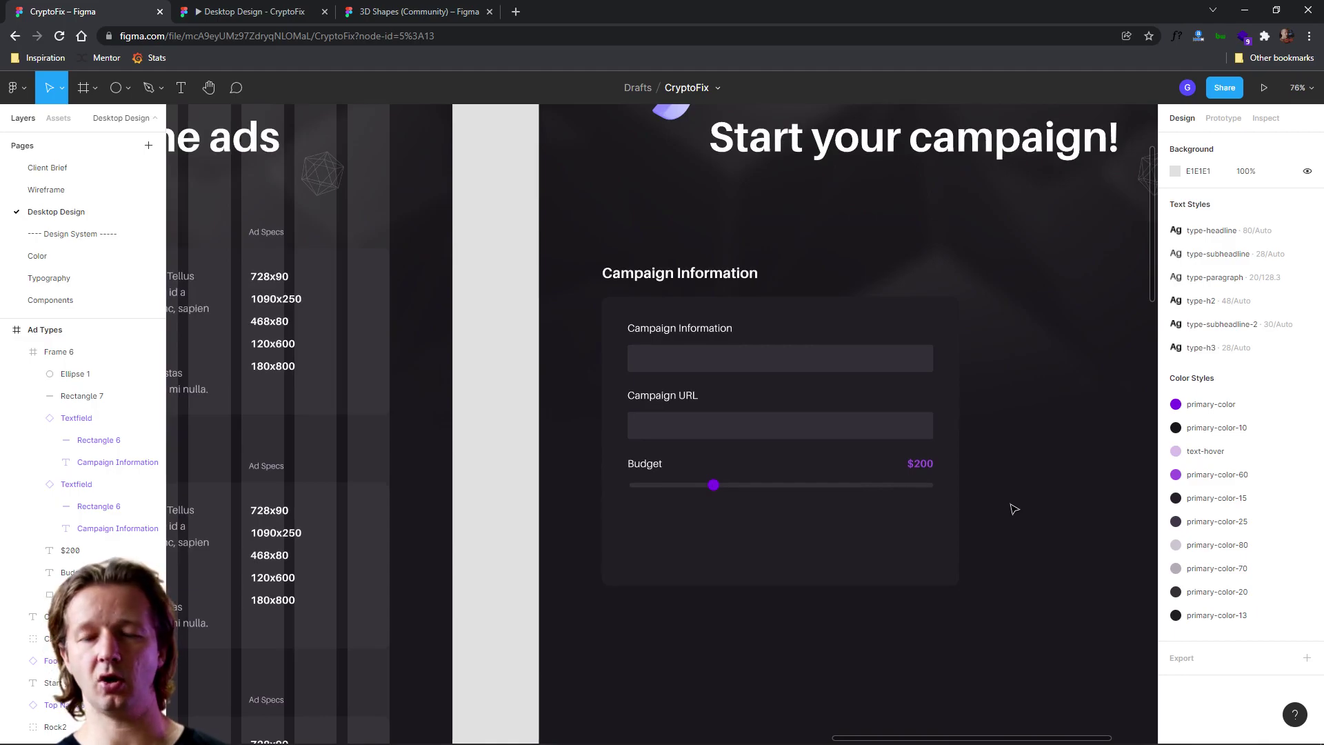
{"action": "key", "text": "ctrl+g"}
{"action": "scroll", "coordinate": [1039, 532], "scroll_direction": "down", "scroll_amount": 2}
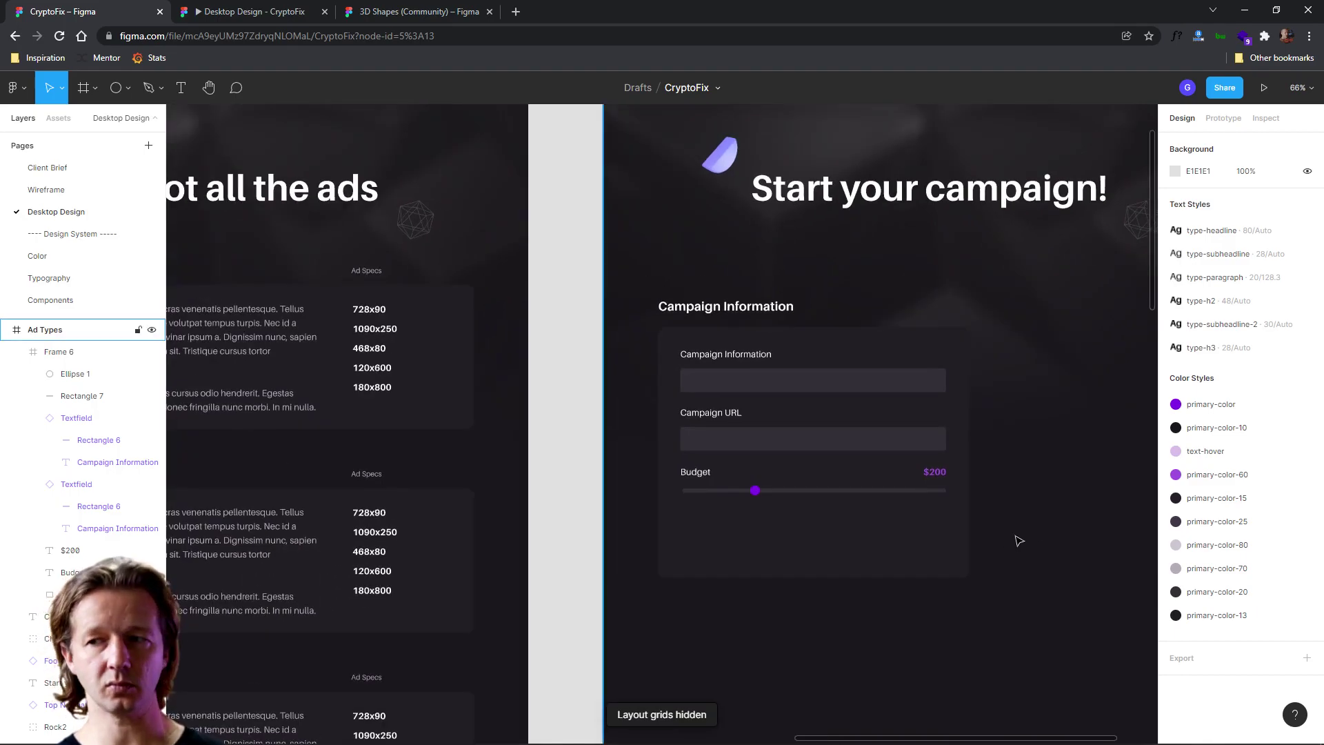
Place an instance of the purple Start Campaign button component below the Budget slider, flush with the fields' right edge
{"action": "left_click", "coordinate": [60, 121]}
{"action": "left_click", "coordinate": [105, 145]}
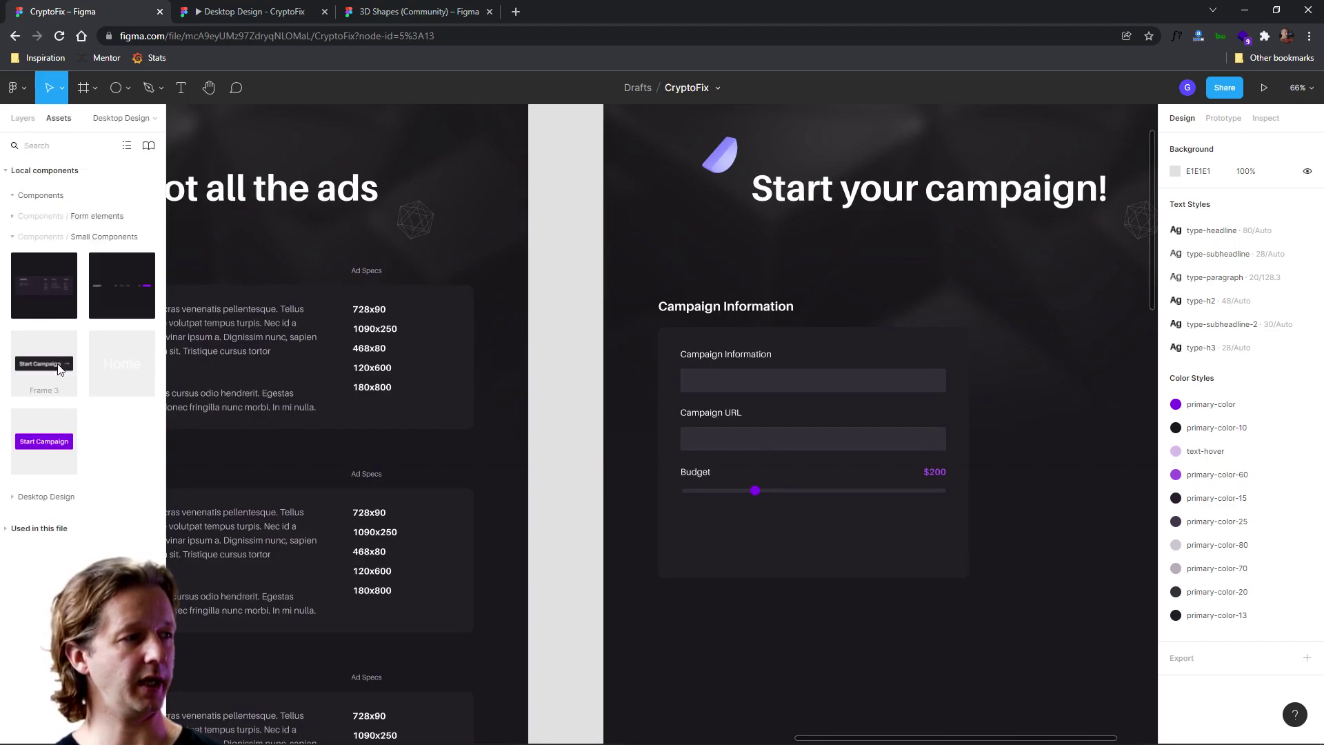
{"action": "left_click_drag", "start_coordinate": [54, 443], "coordinate": [906, 542]}
{"action": "left_click", "coordinate": [996, 563]}
{"action": "scroll", "coordinate": [1026, 561], "scroll_direction": "up", "scroll_amount": 3}
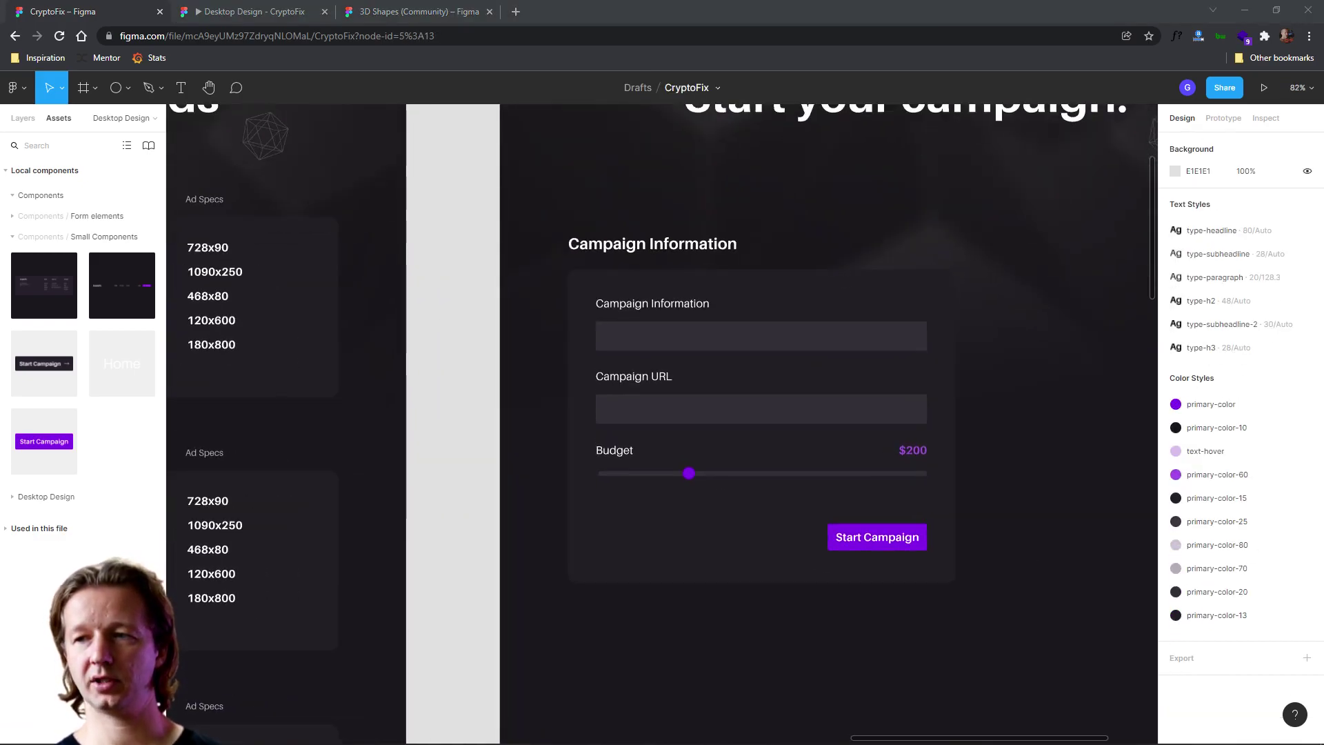
Change the form button's label to "Launch Campaign" and realign the button with the right edge of the fields
{"action": "double_click", "coordinate": [843, 538]}
{"action": "double_click", "coordinate": [843, 536]}
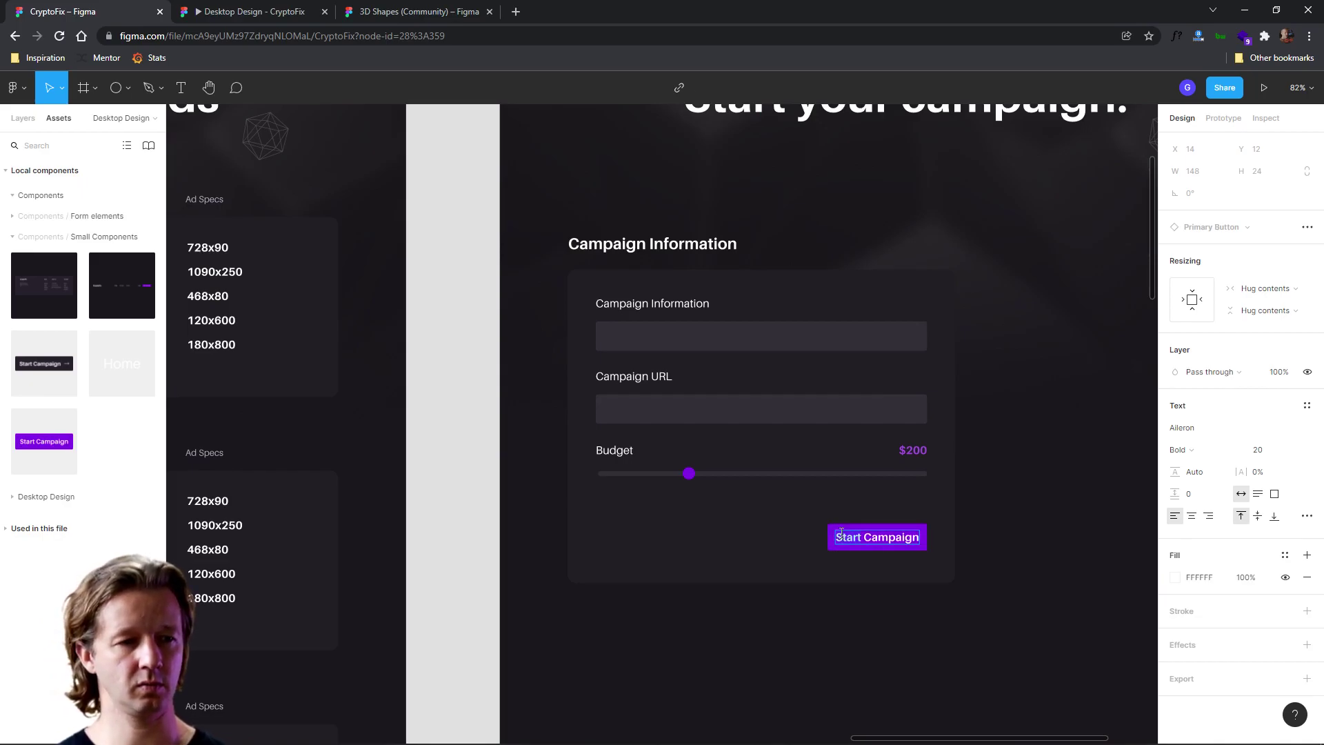
{"action": "type", "text": "Launch"}
{"action": "left_click", "coordinate": [961, 551]}
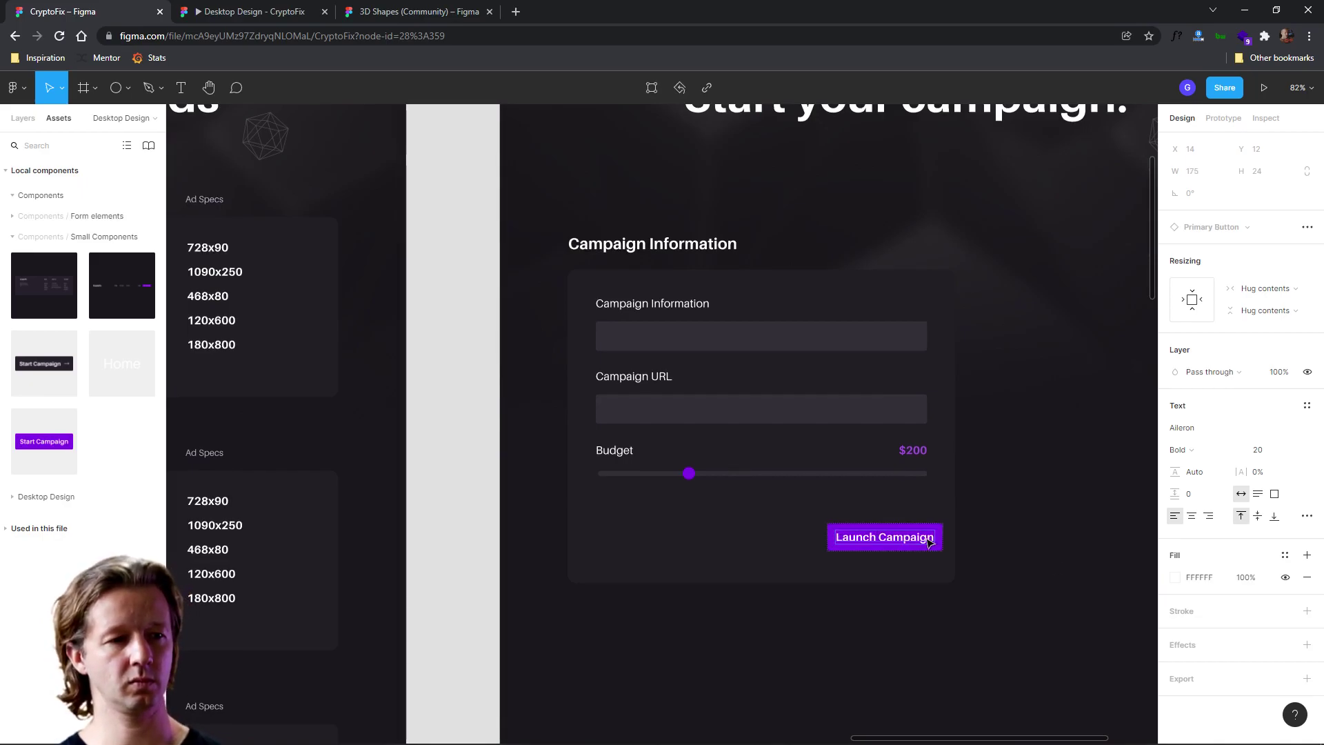
{"action": "left_click", "coordinate": [926, 543]}
{"action": "left_click", "coordinate": [922, 542]}
{"action": "mouse_move", "coordinate": [922, 542]}
{"action": "left_mouse_down"}
{"action": "mouse_move", "coordinate": [899, 543]}
{"action": "mouse_move", "coordinate": [900, 531]}
{"action": "left_mouse_up"}
Shorten the form frame and its background rectangle to end closer below the Launch Campaign button
{"action": "left_click", "coordinate": [862, 561]}
{"action": "left_click_drag", "start_coordinate": [858, 582], "coordinate": [874, 571]}
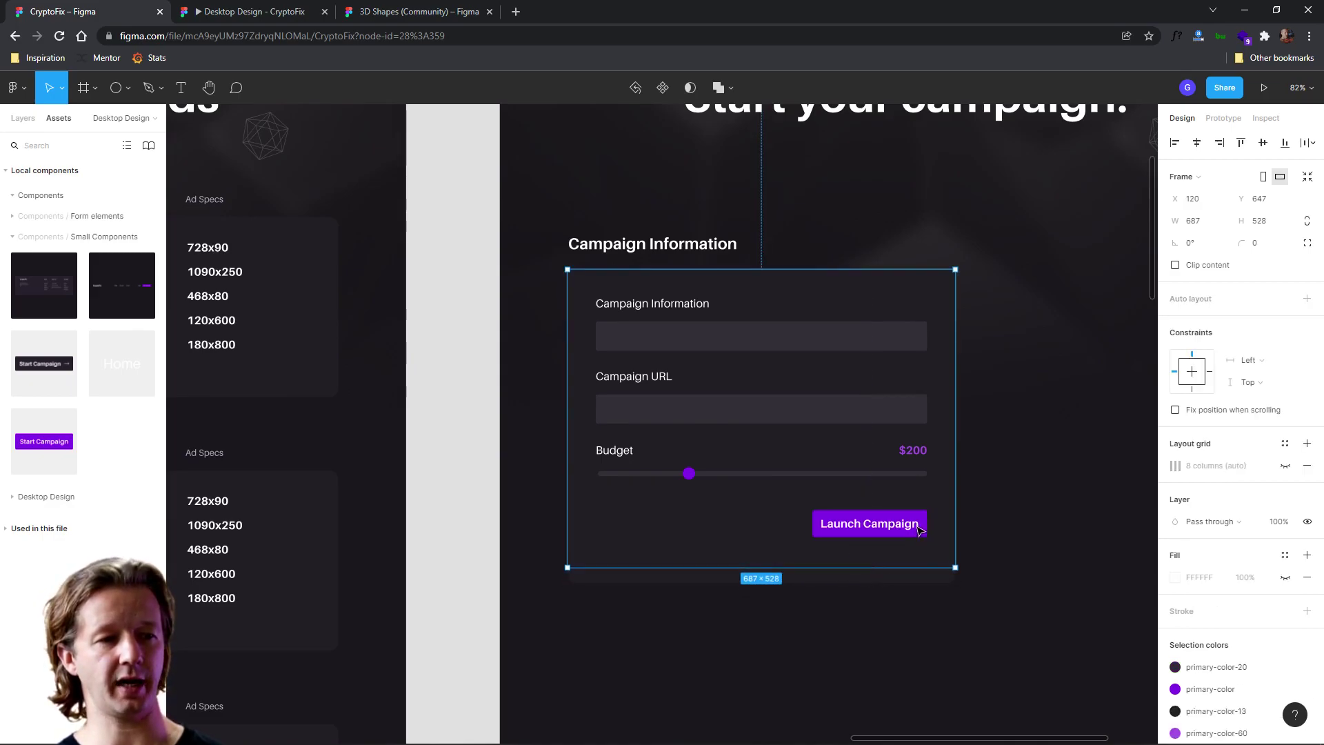
{"action": "left_click", "coordinate": [878, 582]}
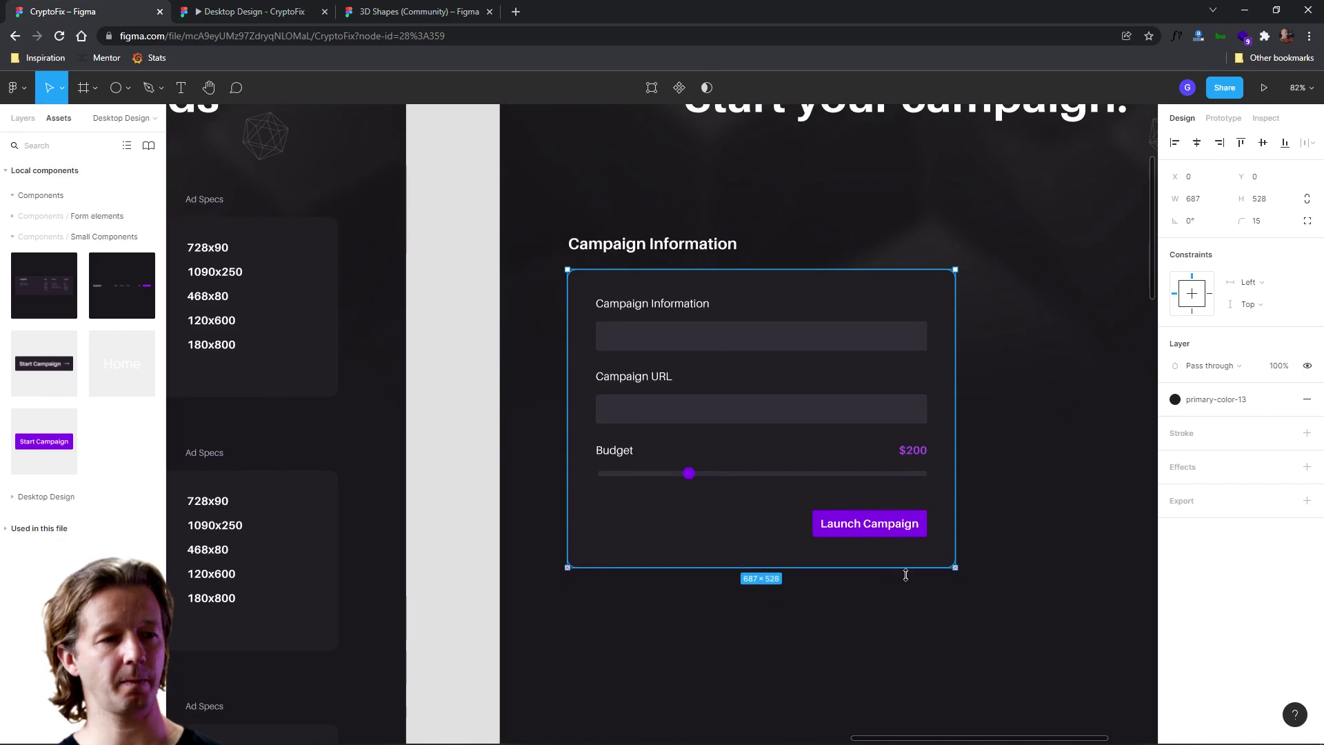
{"action": "left_click", "coordinate": [958, 656]}
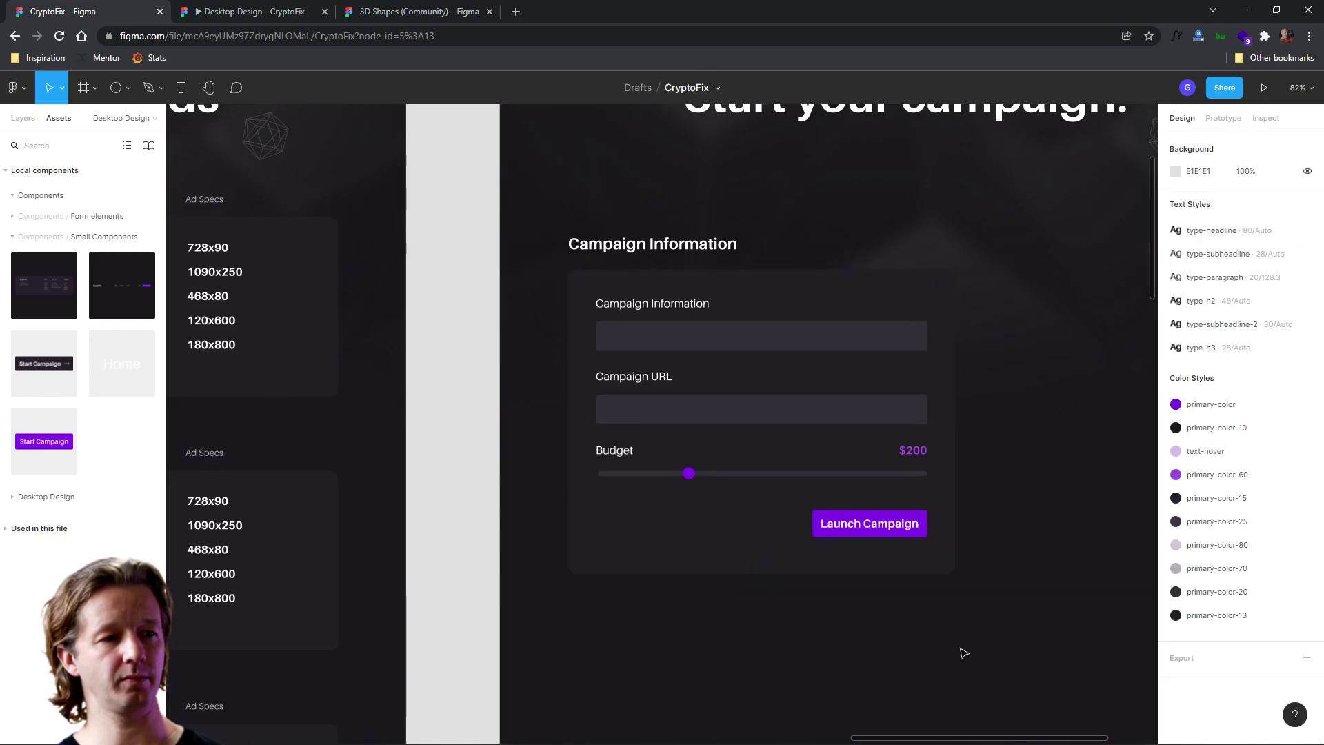
Copy the "All funds are collected immediately" text from the Wireframe page and place it beside the form on the Desktop Design page
{"action": "scroll", "coordinate": [1061, 518], "scroll_direction": "down", "scroll_amount": 3}
{"action": "left_click_drag", "start_coordinate": [1061, 518], "coordinate": [726, 497]}
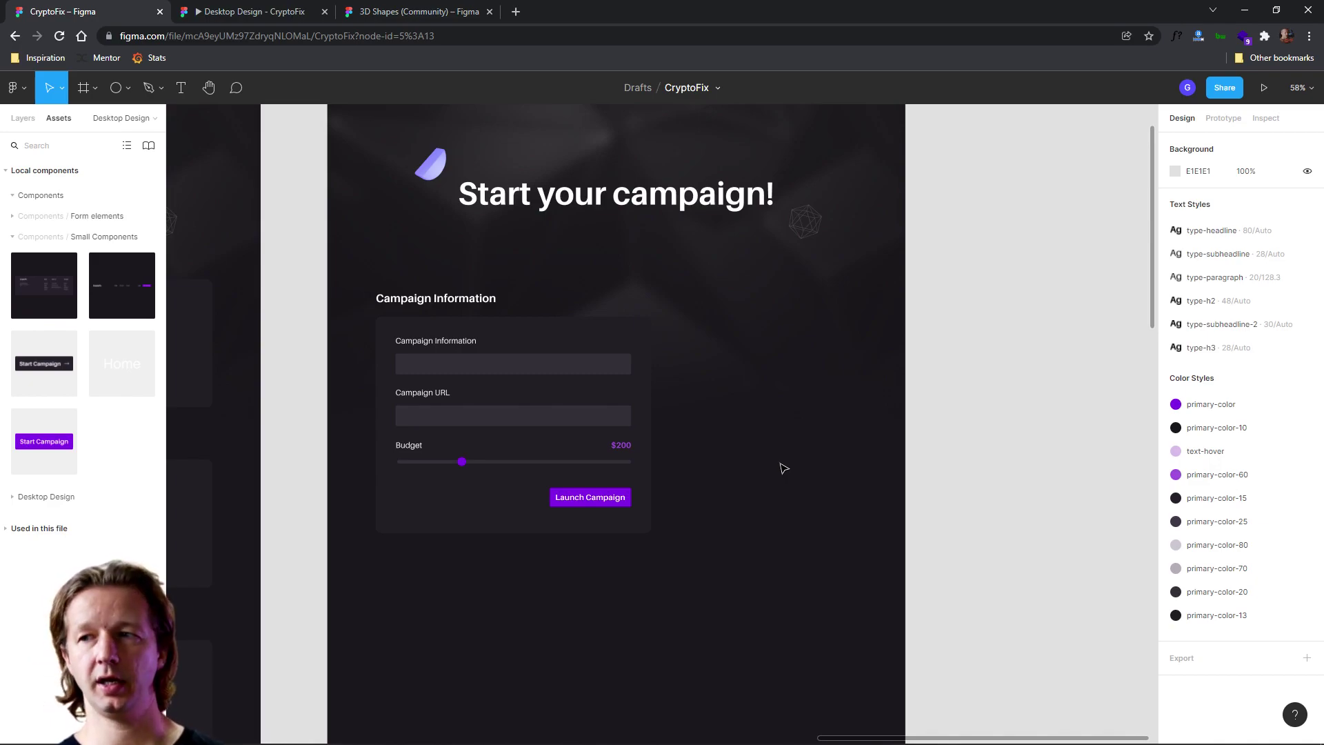
{"action": "left_click", "coordinate": [23, 118]}
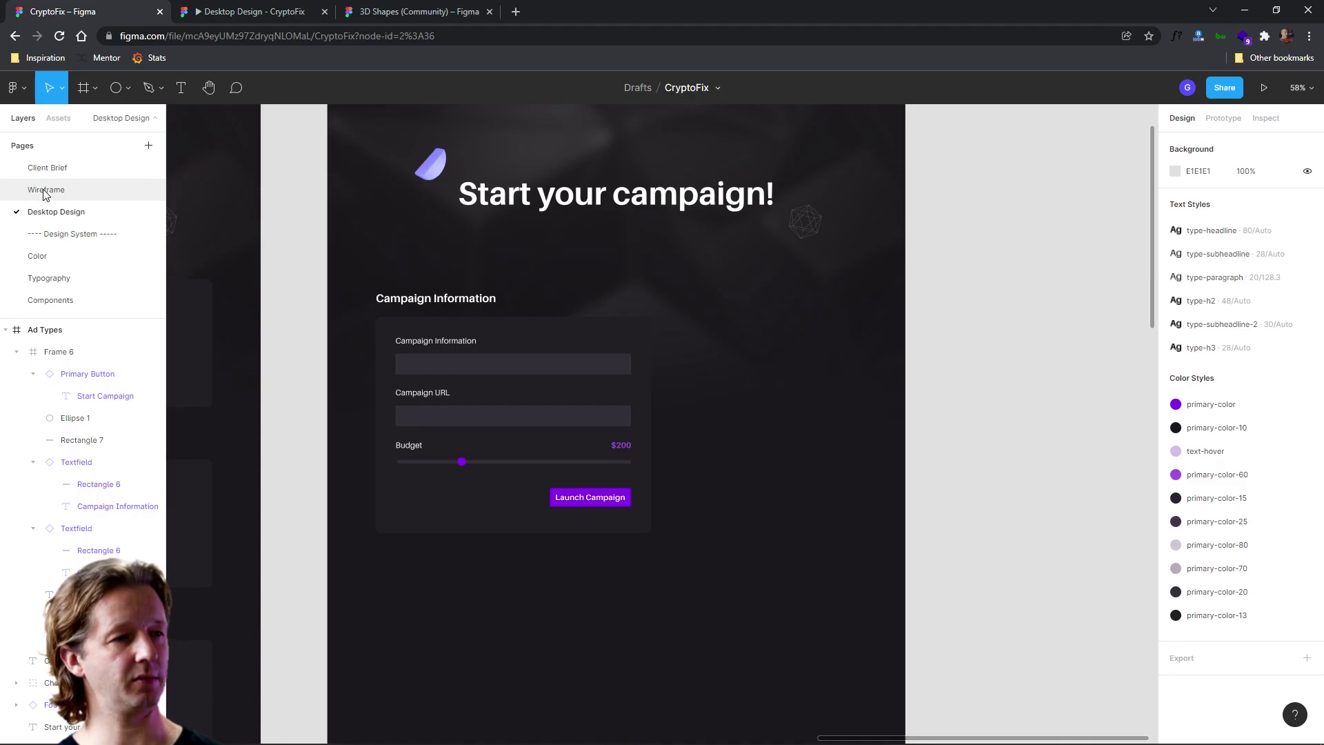
{"action": "left_click", "coordinate": [46, 192]}
{"action": "left_click", "coordinate": [823, 373]}
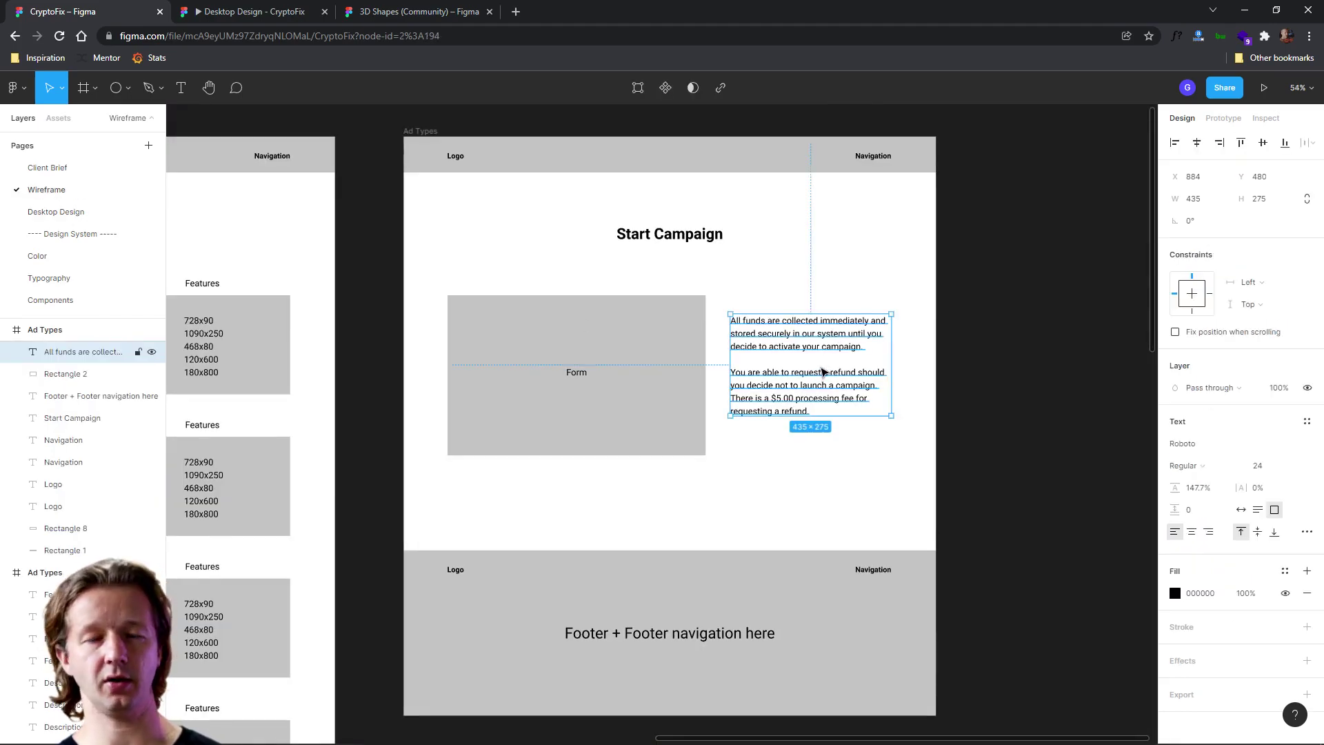
{"action": "left_click", "coordinate": [53, 178]}
{"action": "left_click", "coordinate": [62, 212]}
{"action": "key", "text": "ctrl+v"}
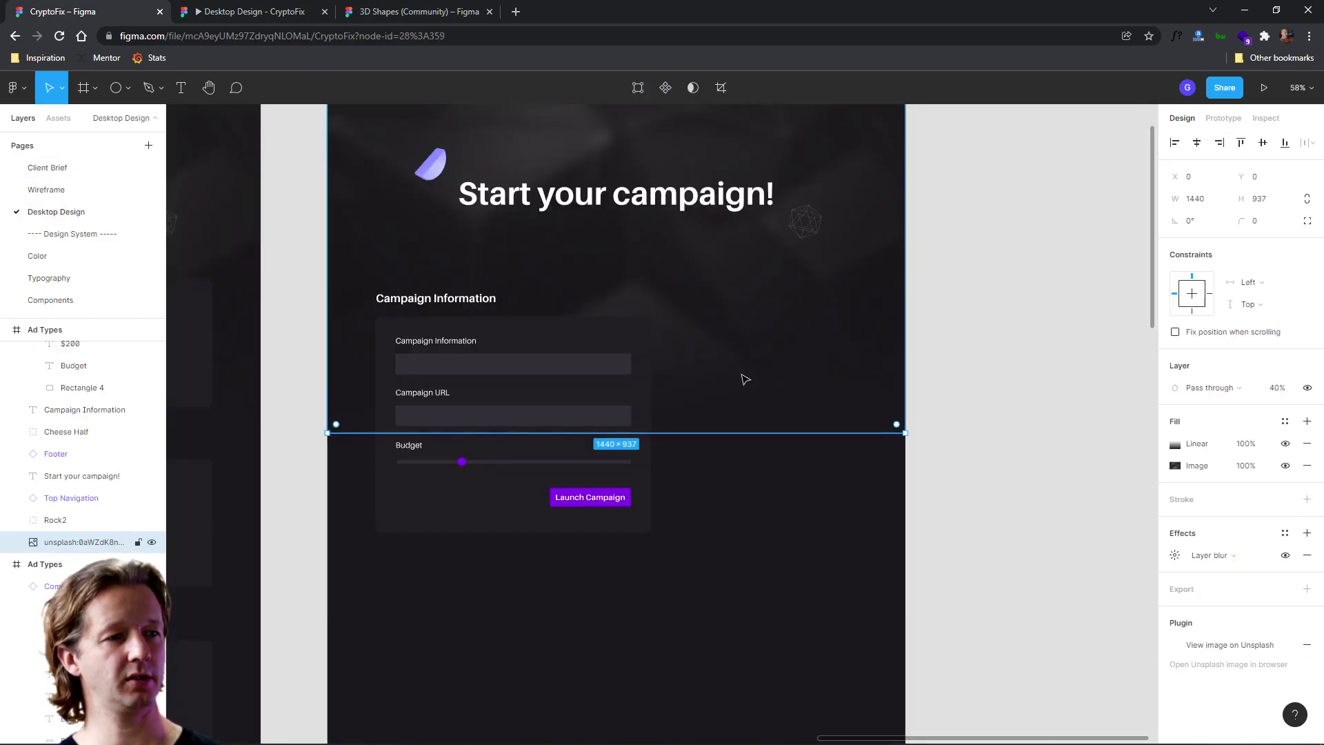
{"action": "left_click_drag", "start_coordinate": [745, 336], "coordinate": [738, 399]}
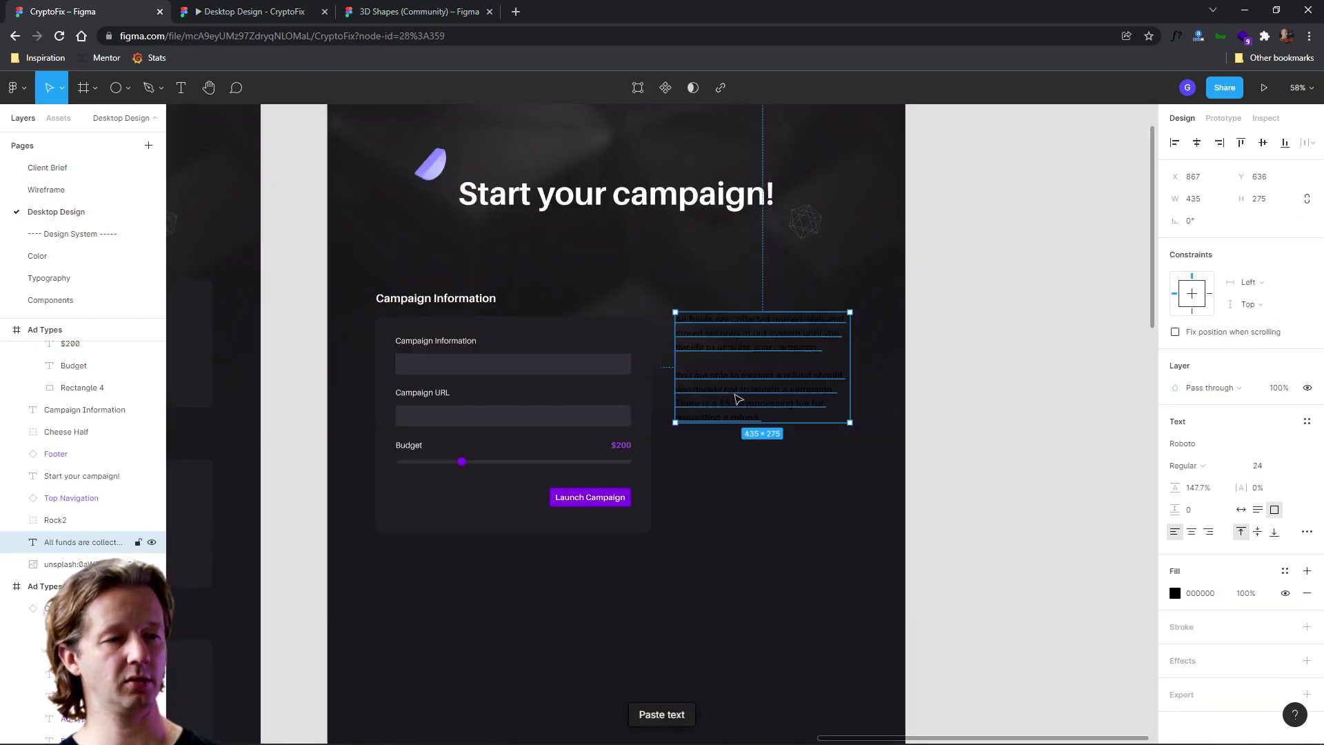
Turn layout grids back on and show the 12-column grid on the "Start your campaign!" page frame
{"action": "key", "text": "ctrl+shift+4"}
{"action": "left_click", "coordinate": [746, 456]}
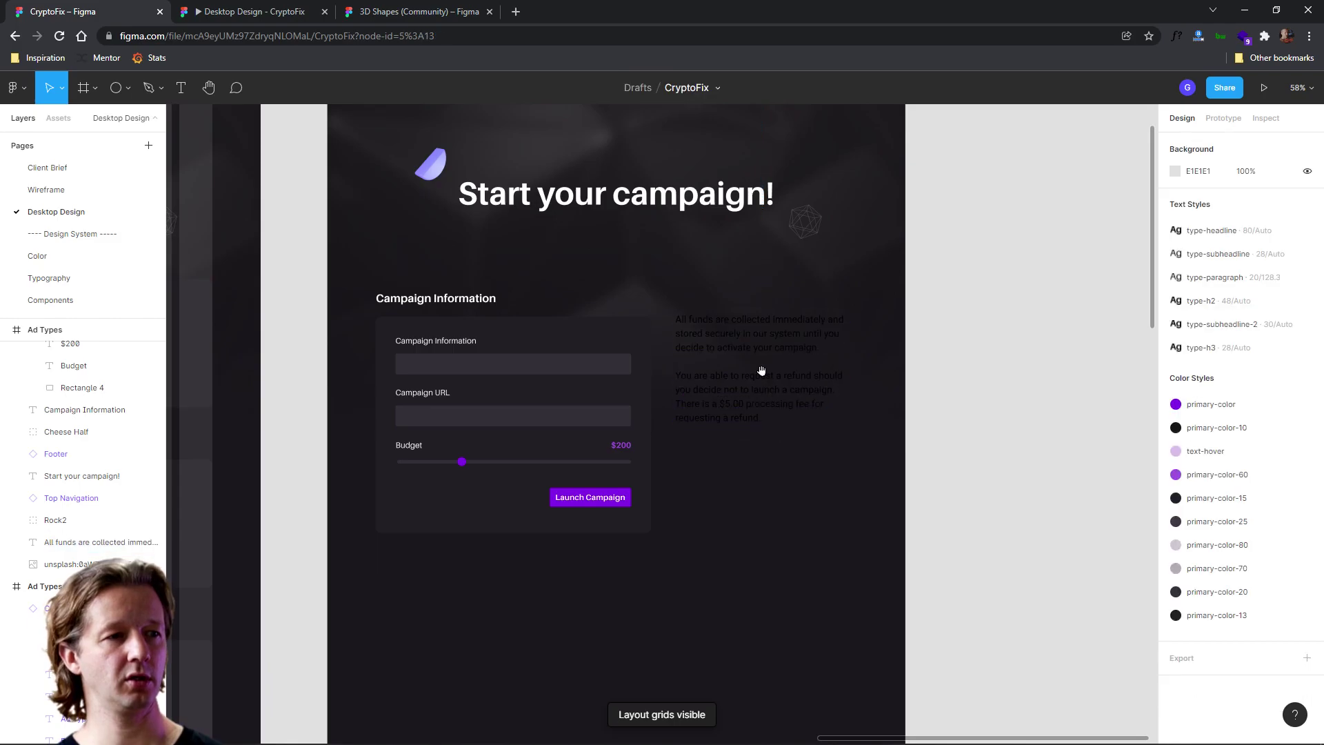
{"action": "scroll", "coordinate": [724, 287], "scroll_direction": "down", "scroll_amount": 3}
{"action": "scroll", "coordinate": [725, 287], "scroll_direction": "up", "scroll_amount": 6}
{"action": "scroll", "coordinate": [427, 297], "scroll_direction": "down", "scroll_amount": 1}
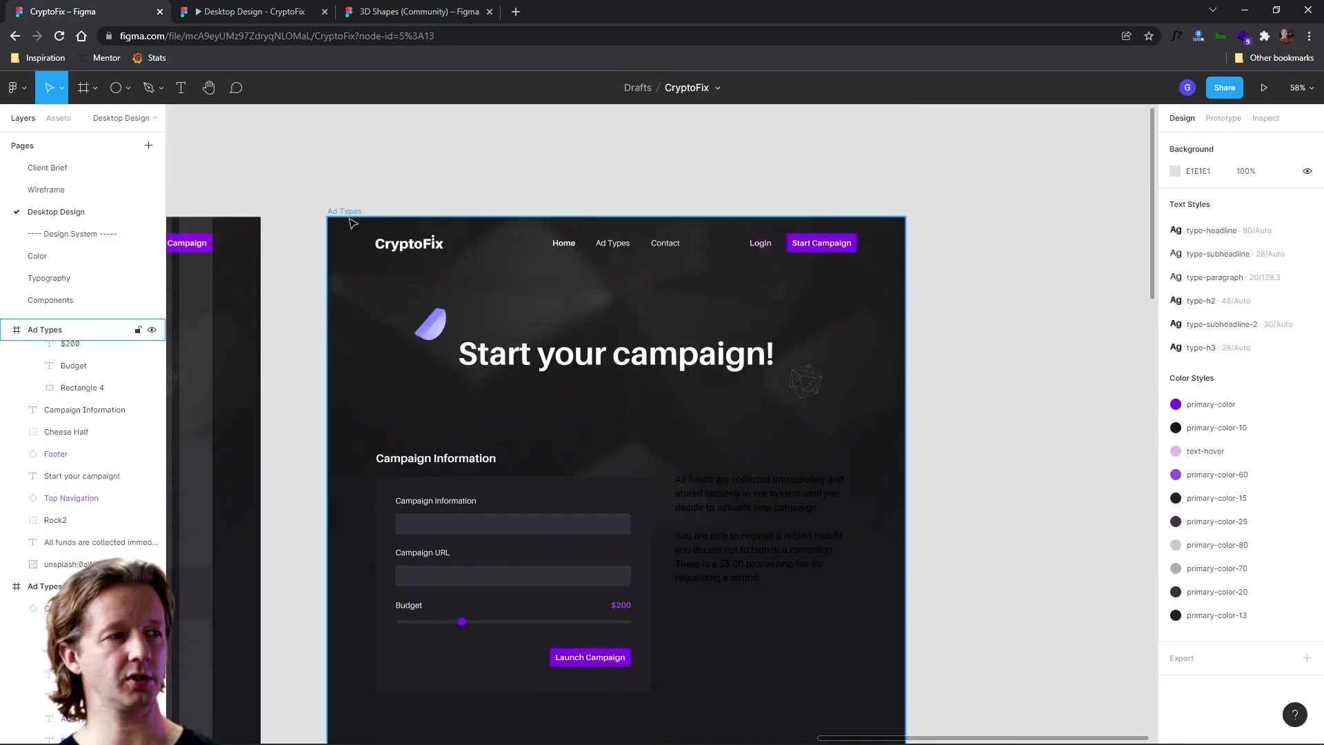
{"action": "left_click", "coordinate": [348, 212]}
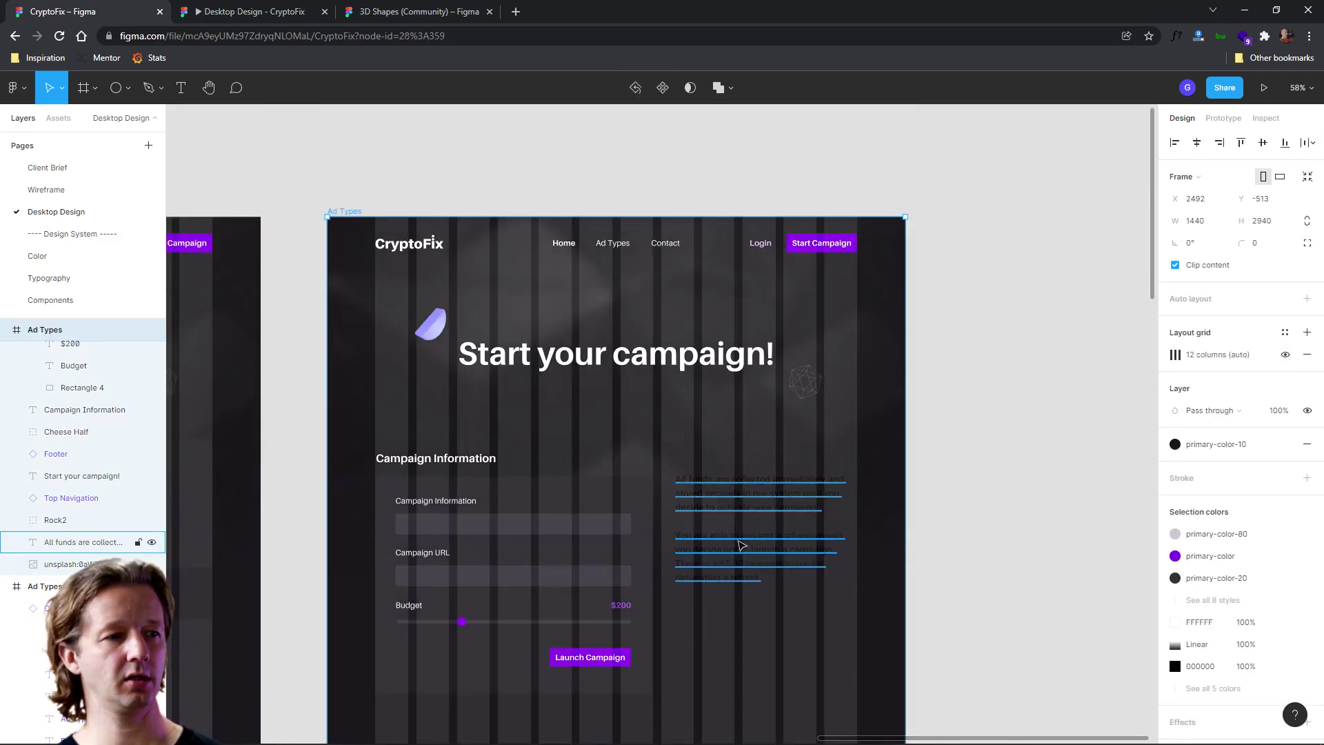
Move the funds and refund text to X 832, Y 646, aligning it with a grid column and the form card's top edge
{"action": "left_click", "coordinate": [720, 516]}
{"action": "scroll", "coordinate": [752, 643], "scroll_direction": "up", "scroll_amount": 2}
{"action": "scroll", "coordinate": [752, 643], "scroll_direction": "up", "scroll_amount": 2}
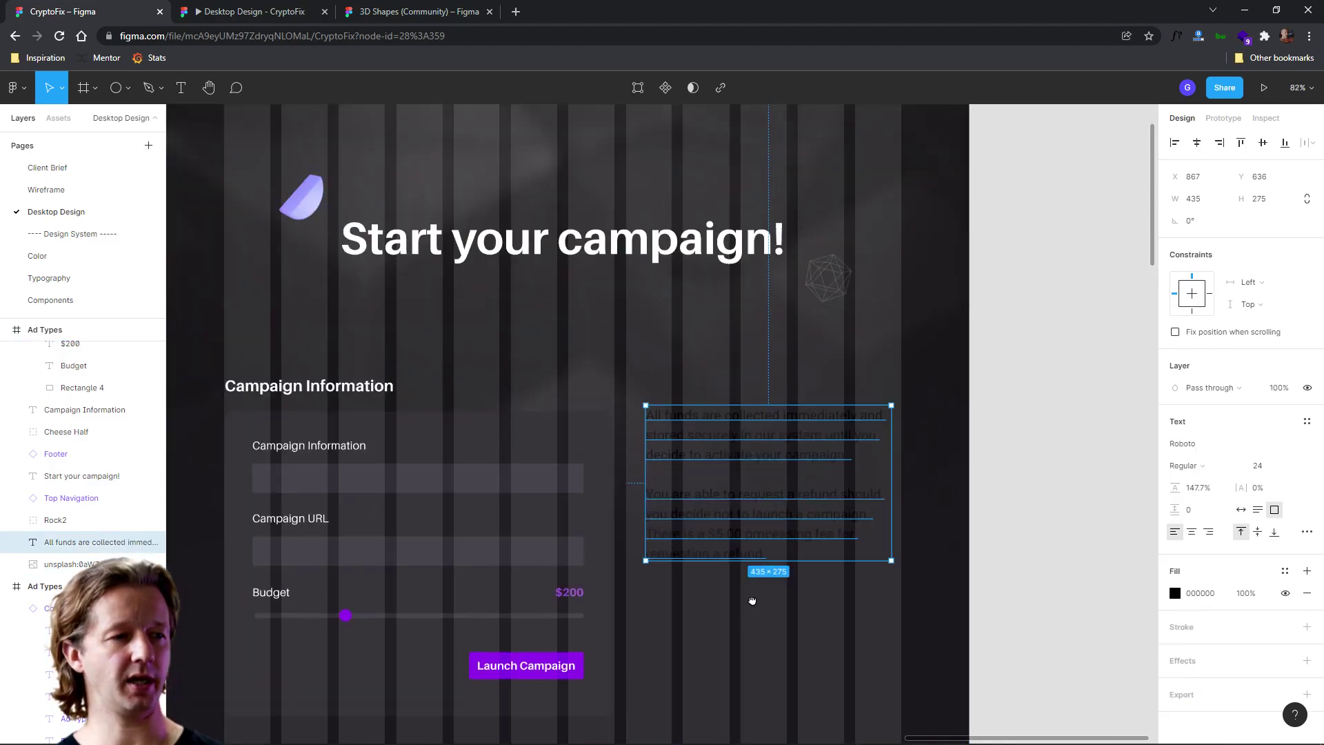
{"action": "scroll", "coordinate": [751, 611], "scroll_direction": "down", "scroll_amount": 2}
{"action": "left_click_drag", "start_coordinate": [708, 384], "coordinate": [705, 350]}
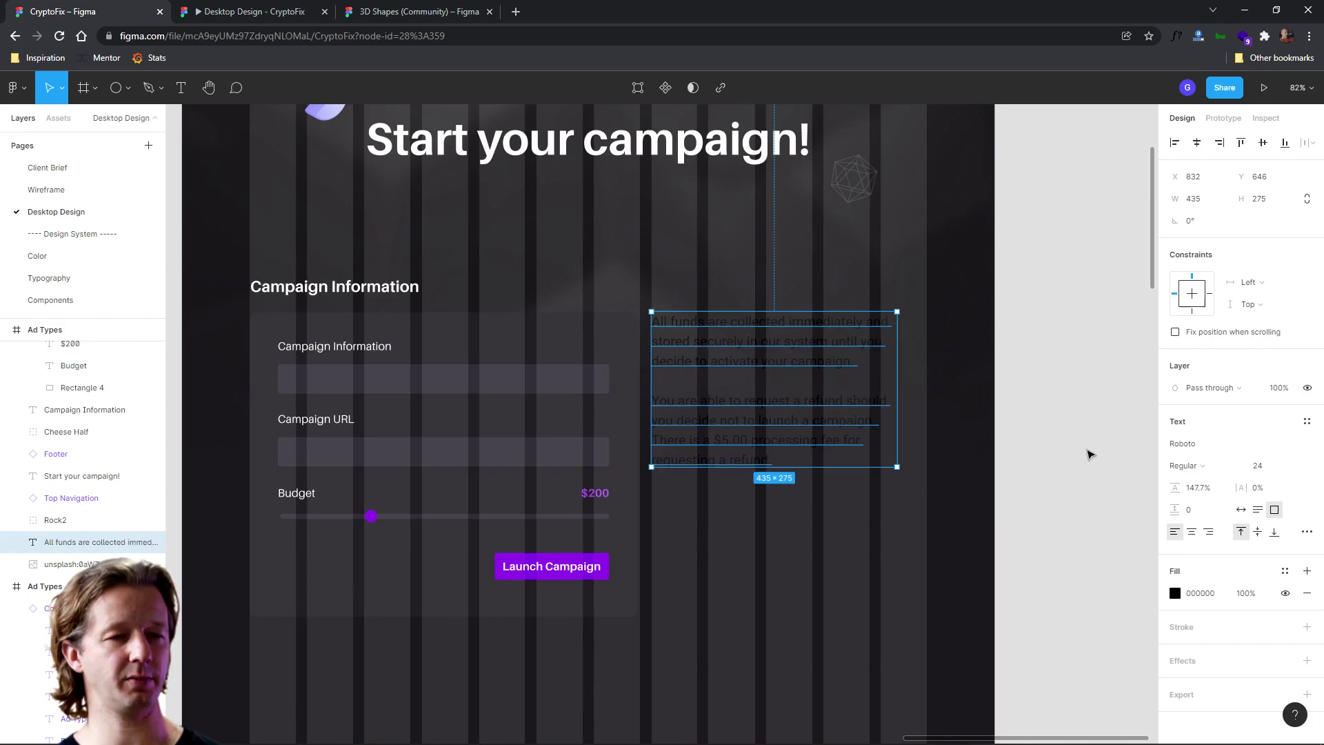
{"action": "left_click", "coordinate": [1183, 600]}
{"action": "key", "text": "Escape"}
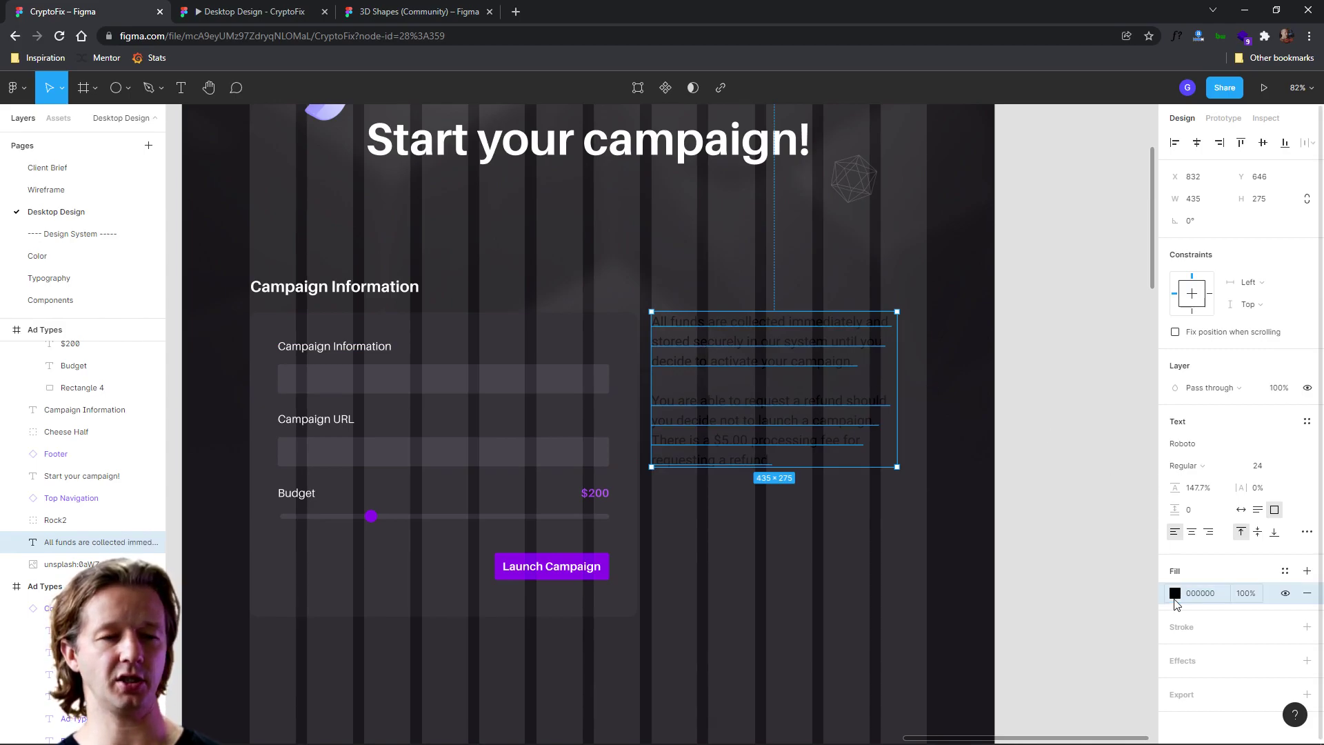
{"action": "left_click", "coordinate": [1174, 595]}
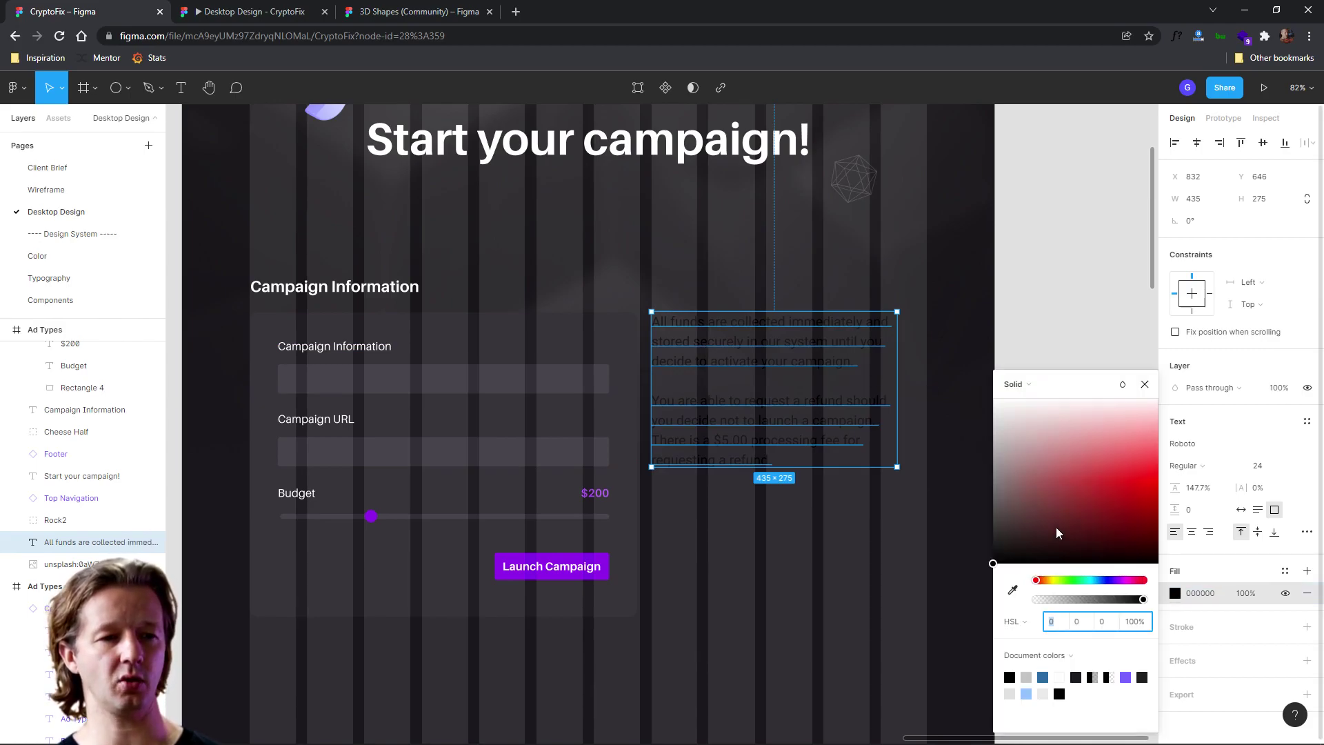
{"action": "left_click", "coordinate": [1206, 570]}
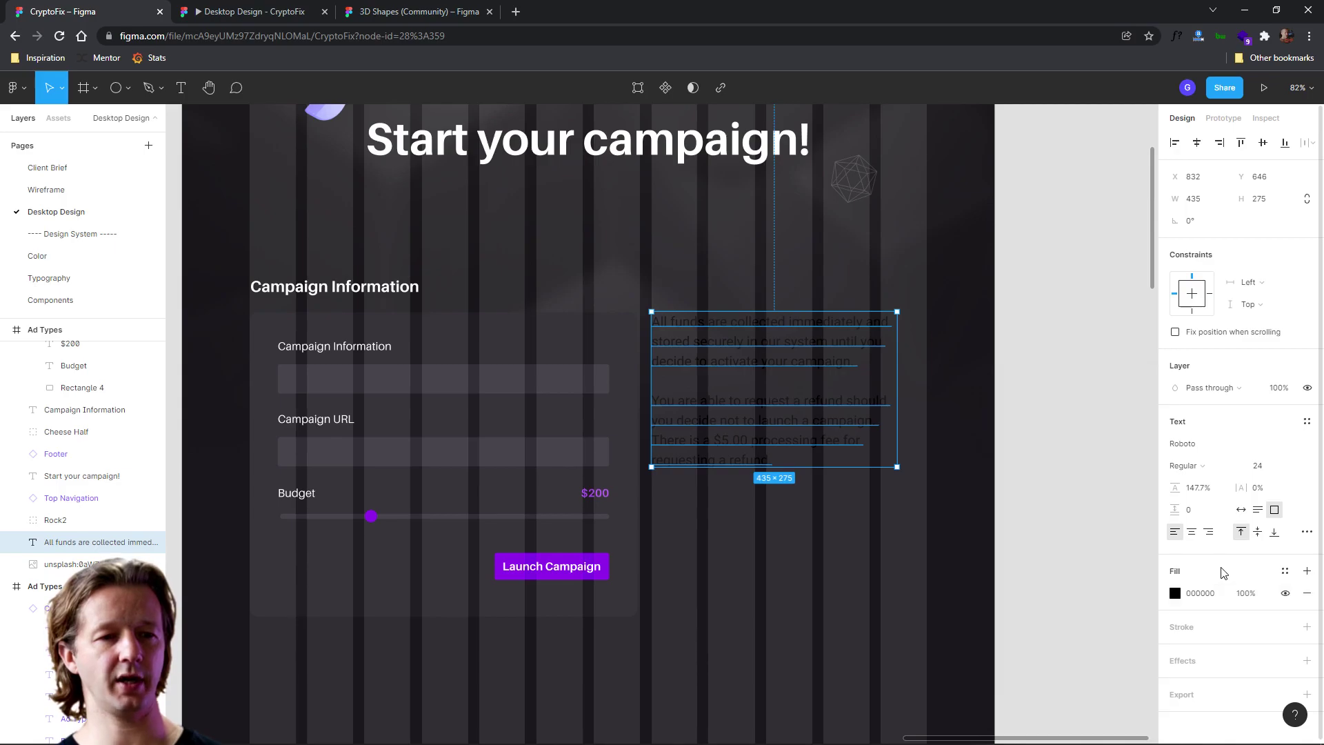
{"action": "left_click", "coordinate": [1284, 573]}
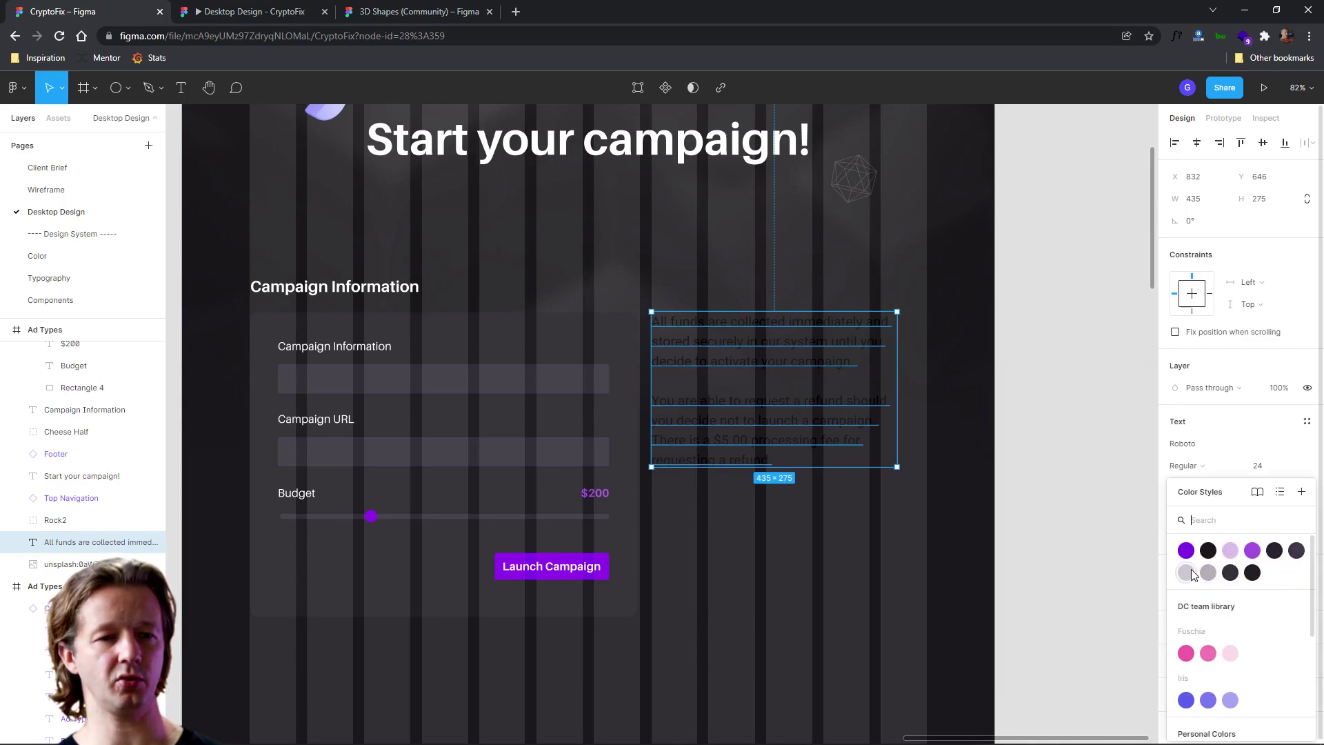
{"action": "left_click", "coordinate": [1227, 472]}
{"action": "left_click", "coordinate": [1228, 472]}
{"action": "left_click", "coordinate": [1301, 467]}
{"action": "left_click", "coordinate": [1306, 467]}
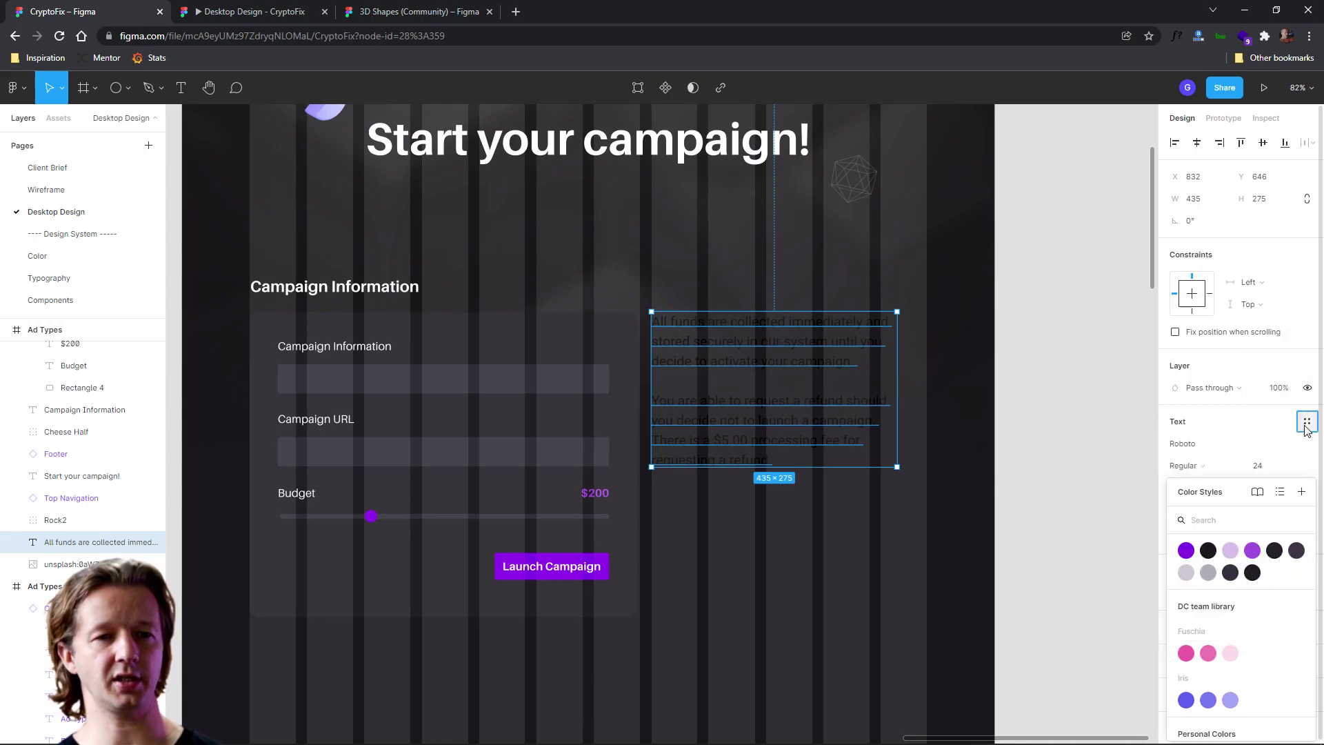
Apply the type-paragraph text style to the funds and refund text and set its fill to white (FFFFFF)
{"action": "left_click", "coordinate": [1306, 427]}
{"action": "left_click", "coordinate": [1233, 552]}
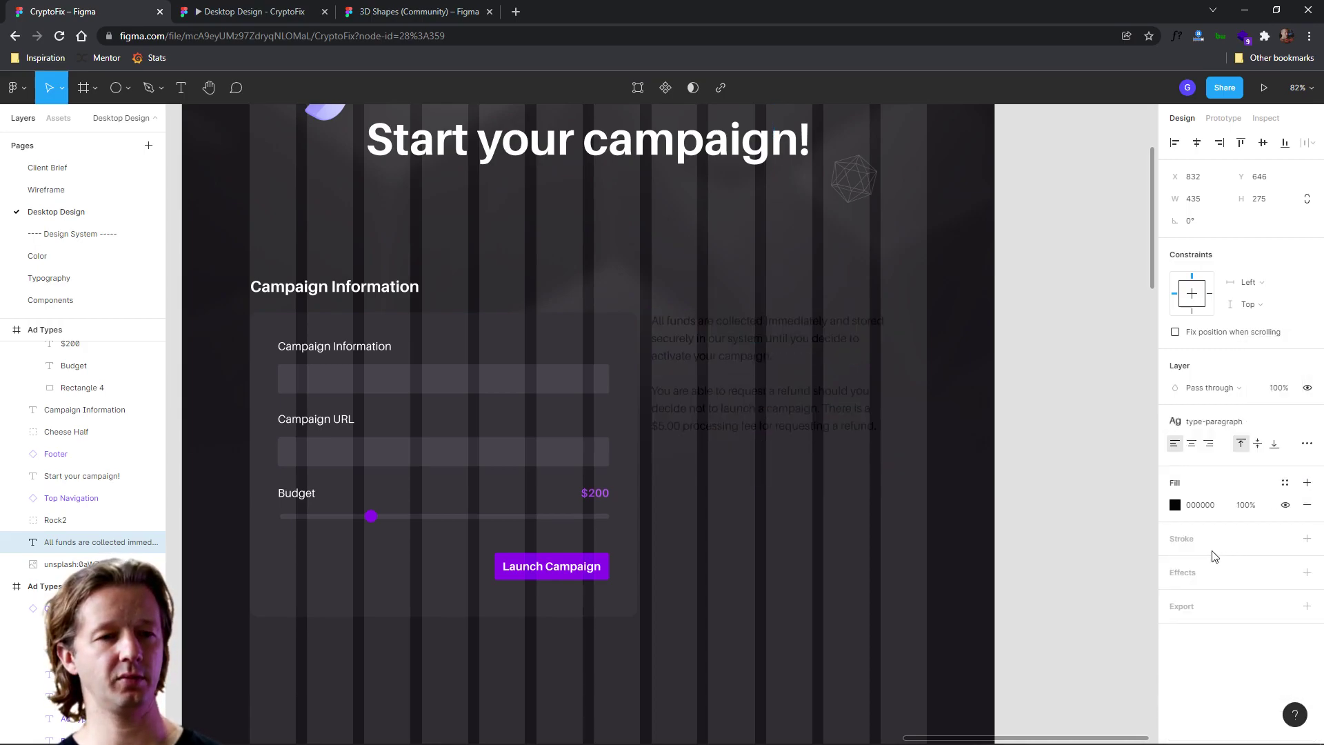
{"action": "left_click", "coordinate": [1176, 505]}
{"action": "left_click_drag", "start_coordinate": [1007, 552], "coordinate": [956, 335]}
{"action": "left_click", "coordinate": [1029, 337]}
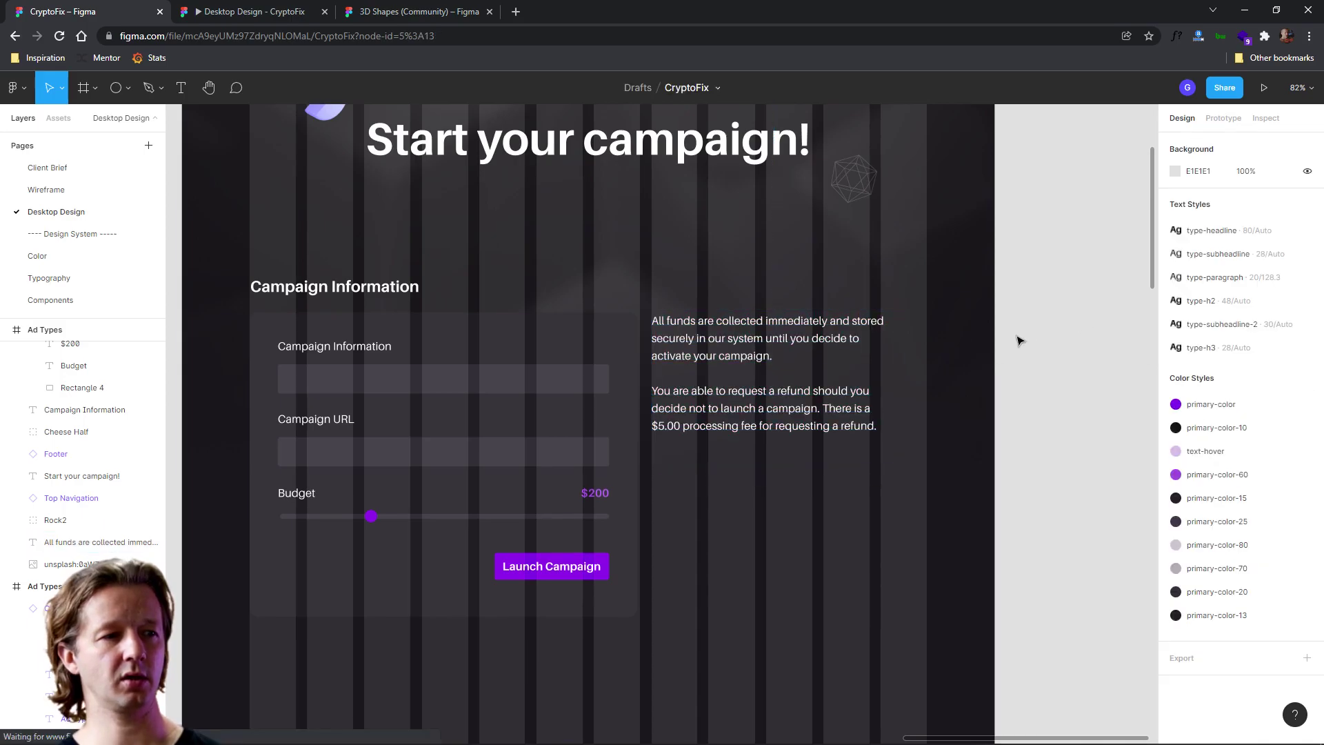
Select the funds and refund text and hide the layout grids to view it without columns
{"action": "left_click", "coordinate": [700, 395]}
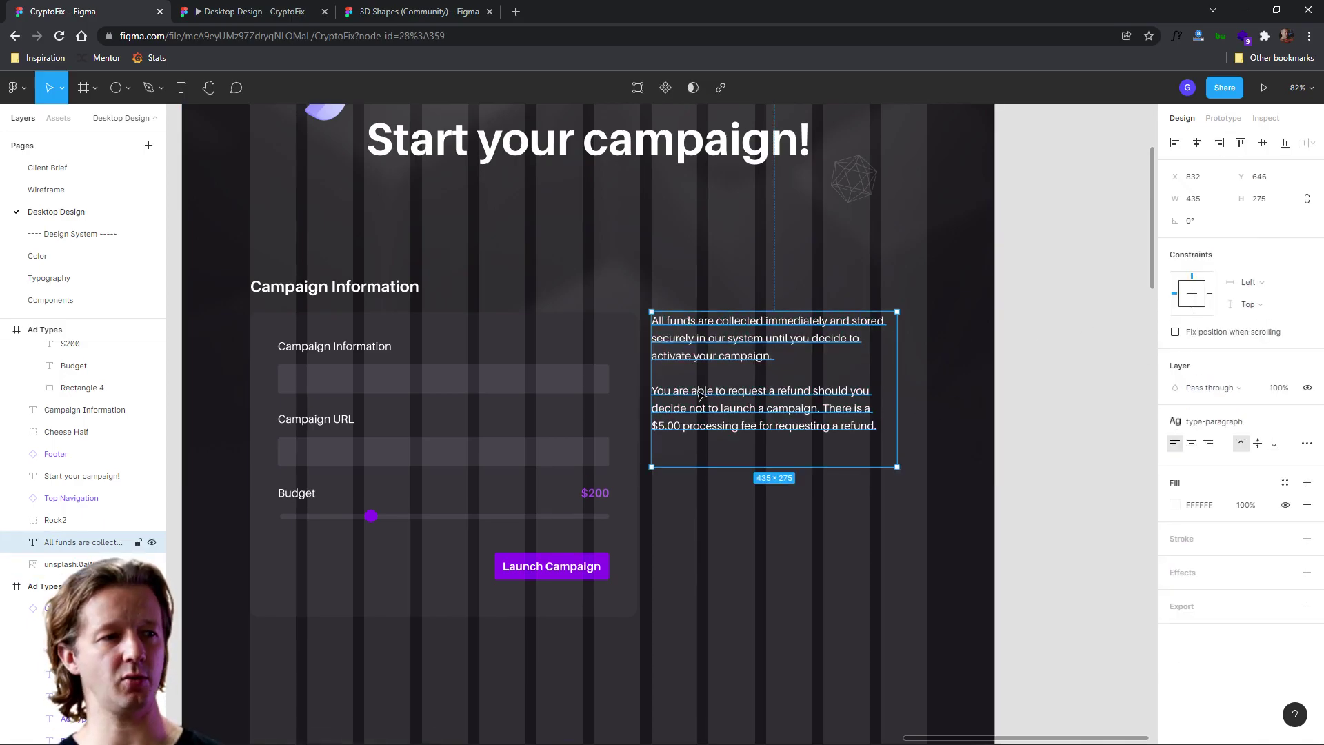
{"action": "key", "text": "ctrl+g"}
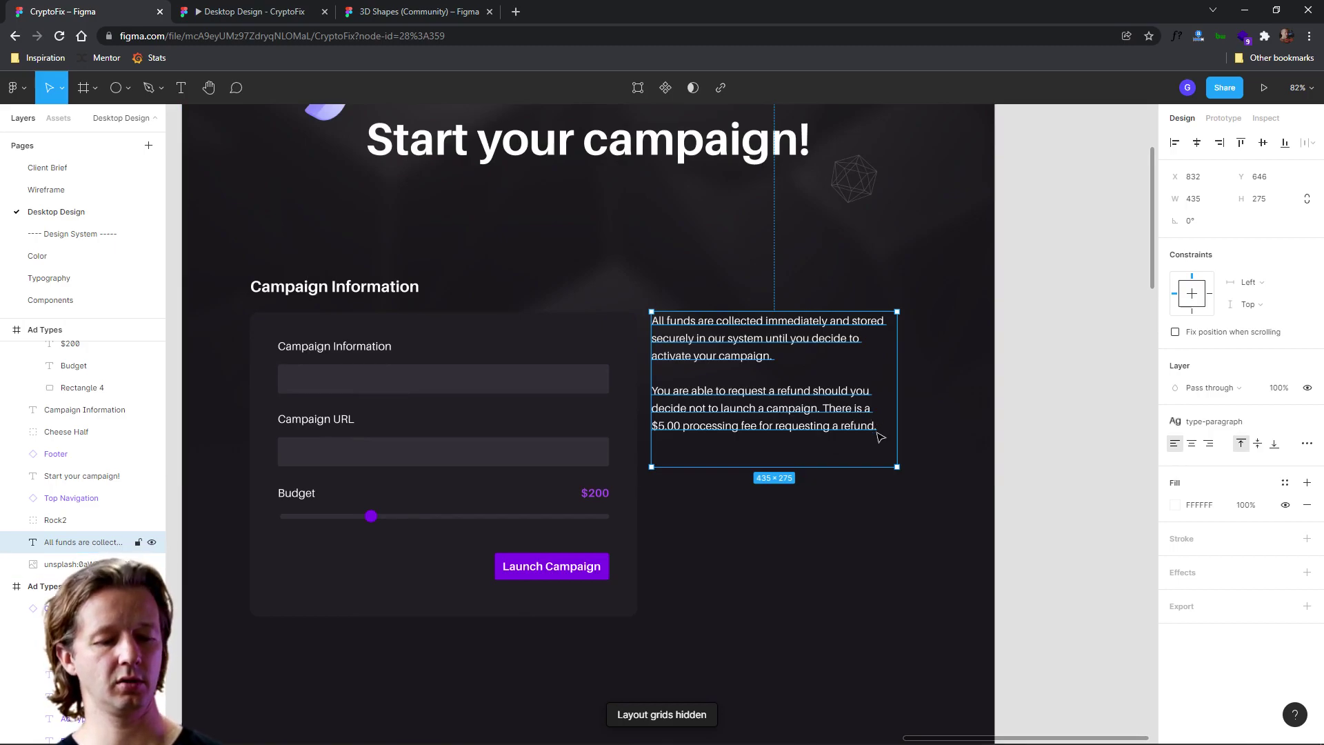
Widen the funds and refund text box to 488 px, matching the last grid column, and hide the layout grids
{"action": "key", "text": "ctrl+shift+4"}
{"action": "left_click_drag", "start_coordinate": [898, 389], "coordinate": [930, 377]}
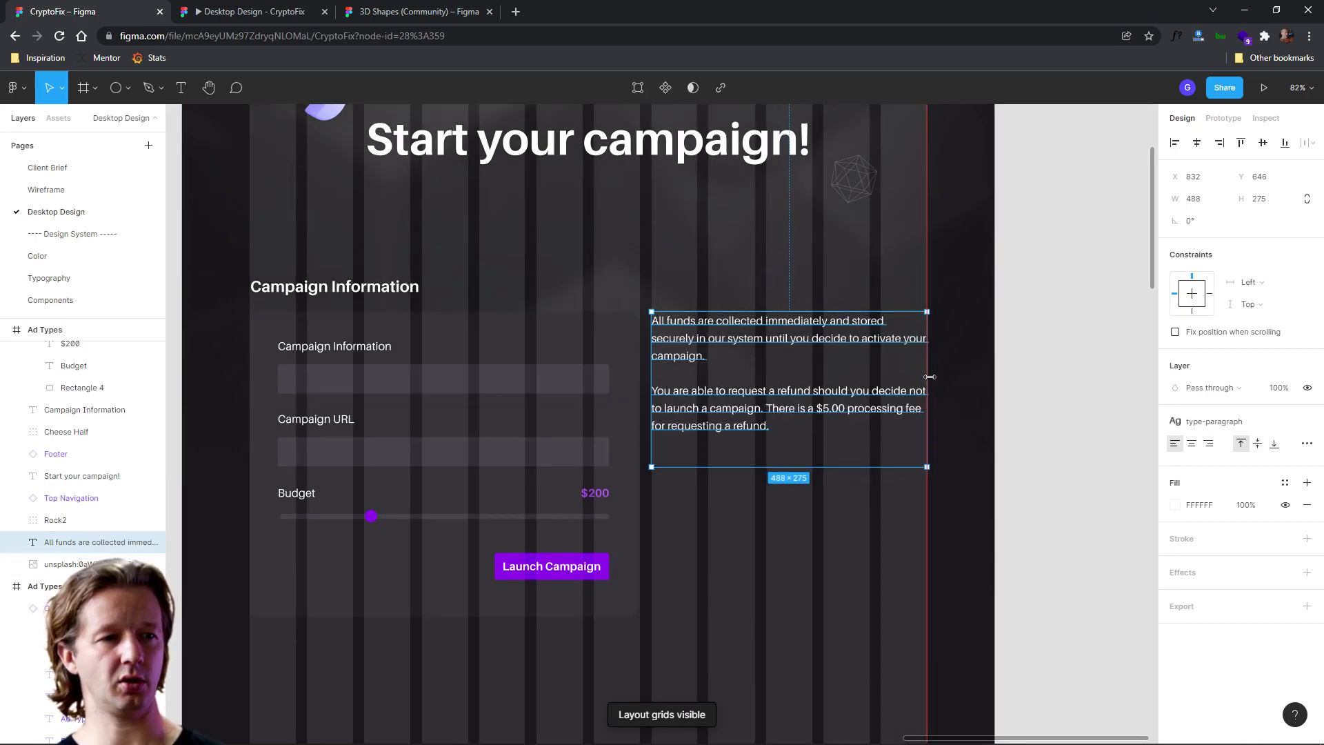
{"action": "key", "text": "ctrl+shift+4"}
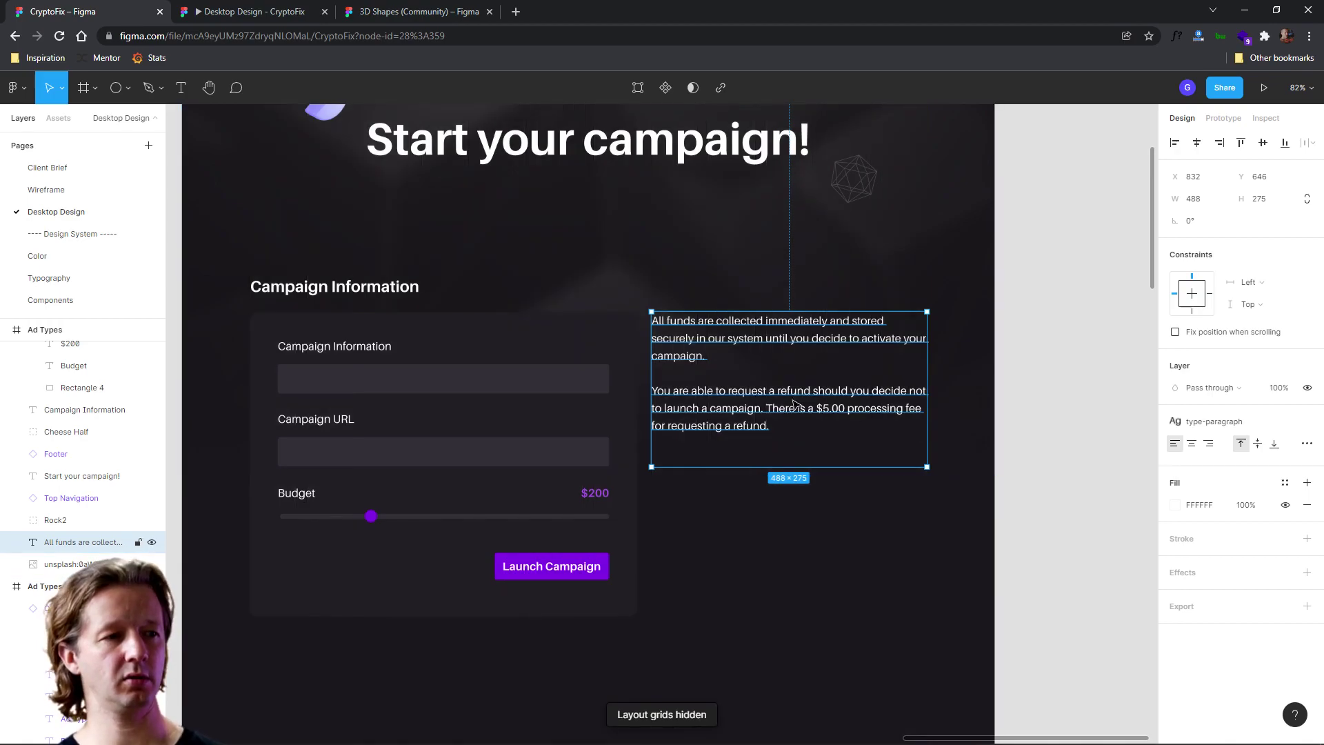
{"action": "left_click", "coordinate": [755, 530]}
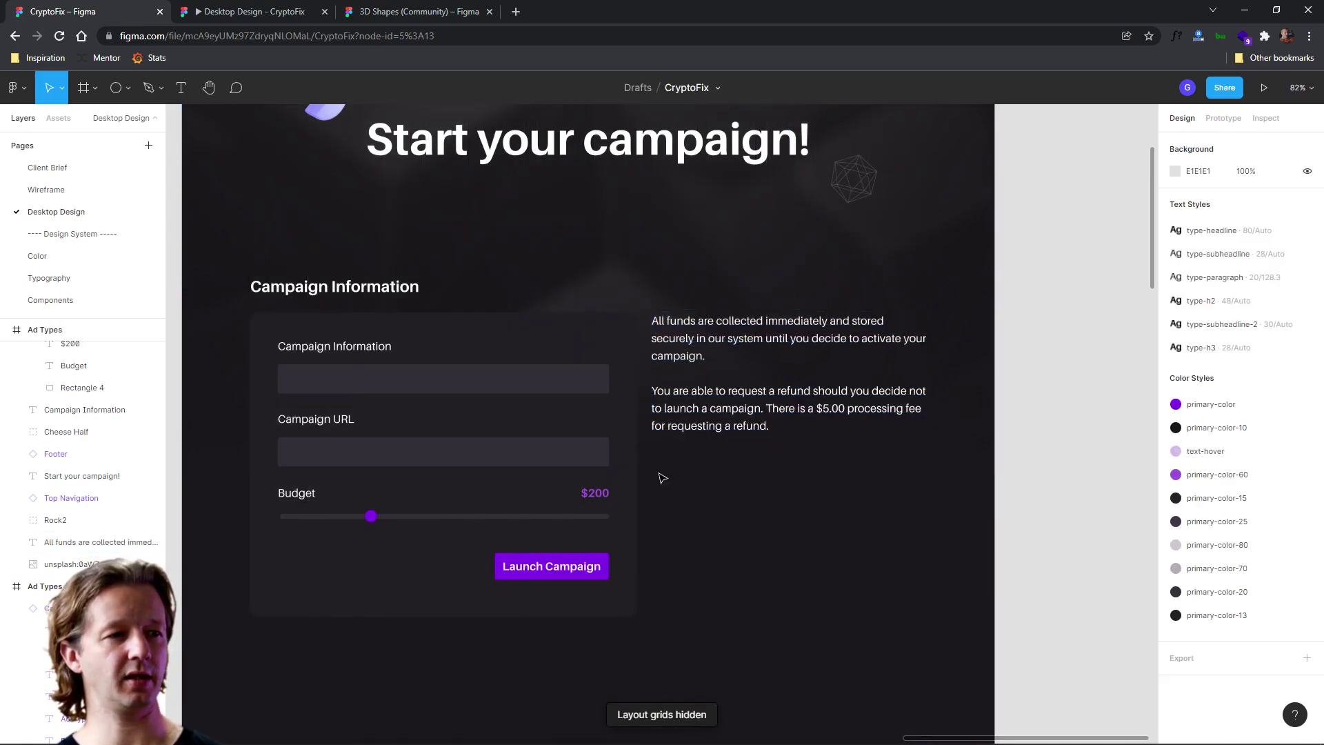
Inset the funds and refund text's left edge to X 862 at 458 px wide and move the text lower
{"action": "left_click", "coordinate": [659, 375]}
{"action": "left_click_drag", "start_coordinate": [666, 349], "coordinate": [737, 380]}
{"action": "left_click", "coordinate": [1062, 418]}
Search the Iconify plugin for "alert" and place the akar-icons:triangle-alert-fill icon above the funds and refund text
{"action": "scroll", "coordinate": [1062, 419], "scroll_direction": "down", "scroll_amount": 2}
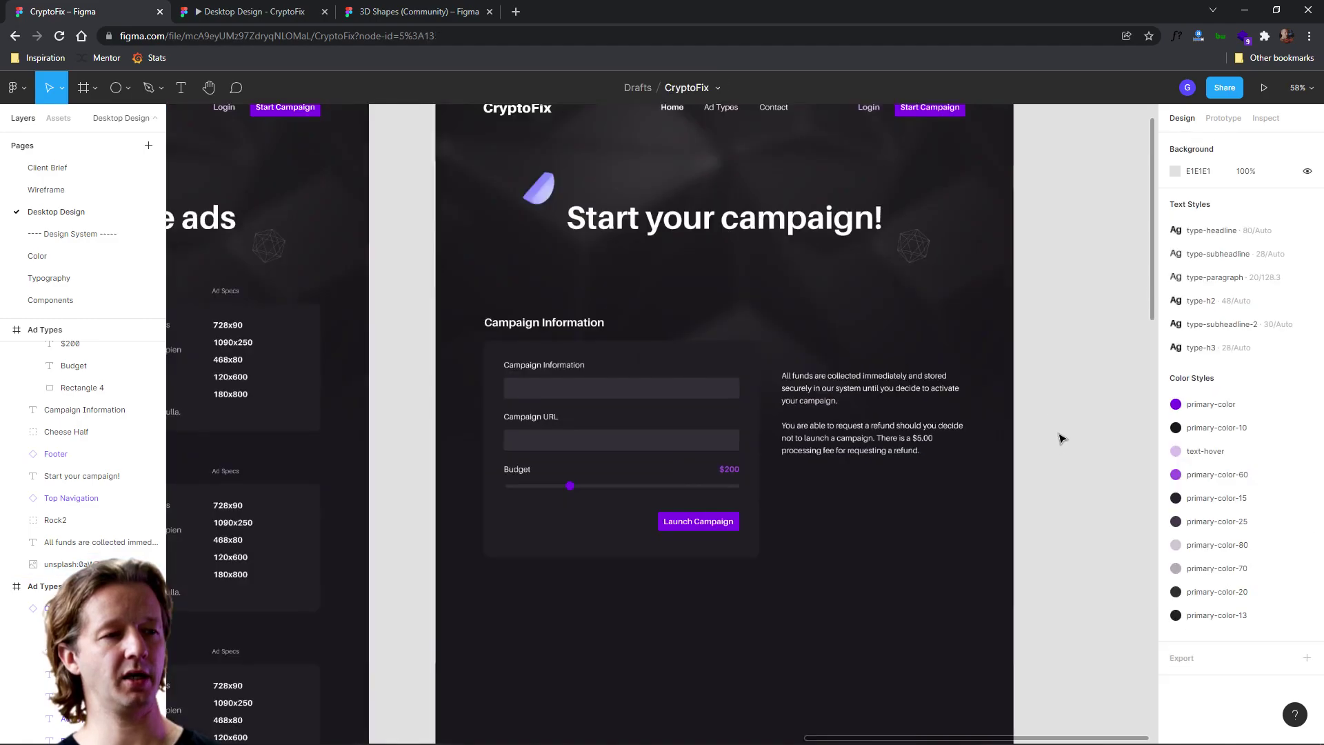
{"action": "scroll", "coordinate": [1064, 422], "scroll_direction": "left", "scroll_amount": 3}
{"action": "scroll", "coordinate": [908, 450], "scroll_direction": "down", "scroll_amount": 1}
{"action": "scroll", "coordinate": [966, 559], "scroll_direction": "right", "scroll_amount": 2}
{"action": "right_click", "coordinate": [1038, 420]}
{"action": "mouse_move", "coordinate": [1063, 511]}
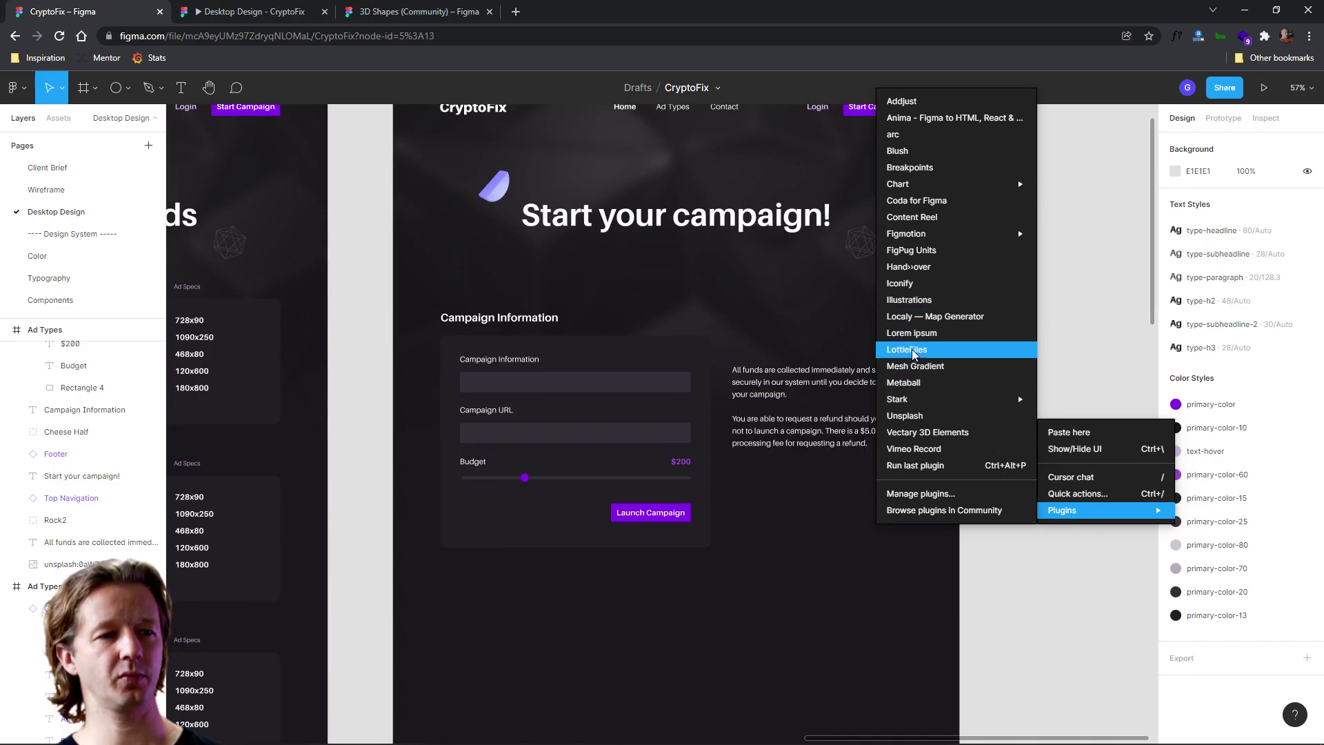
{"action": "left_click", "coordinate": [918, 283]}
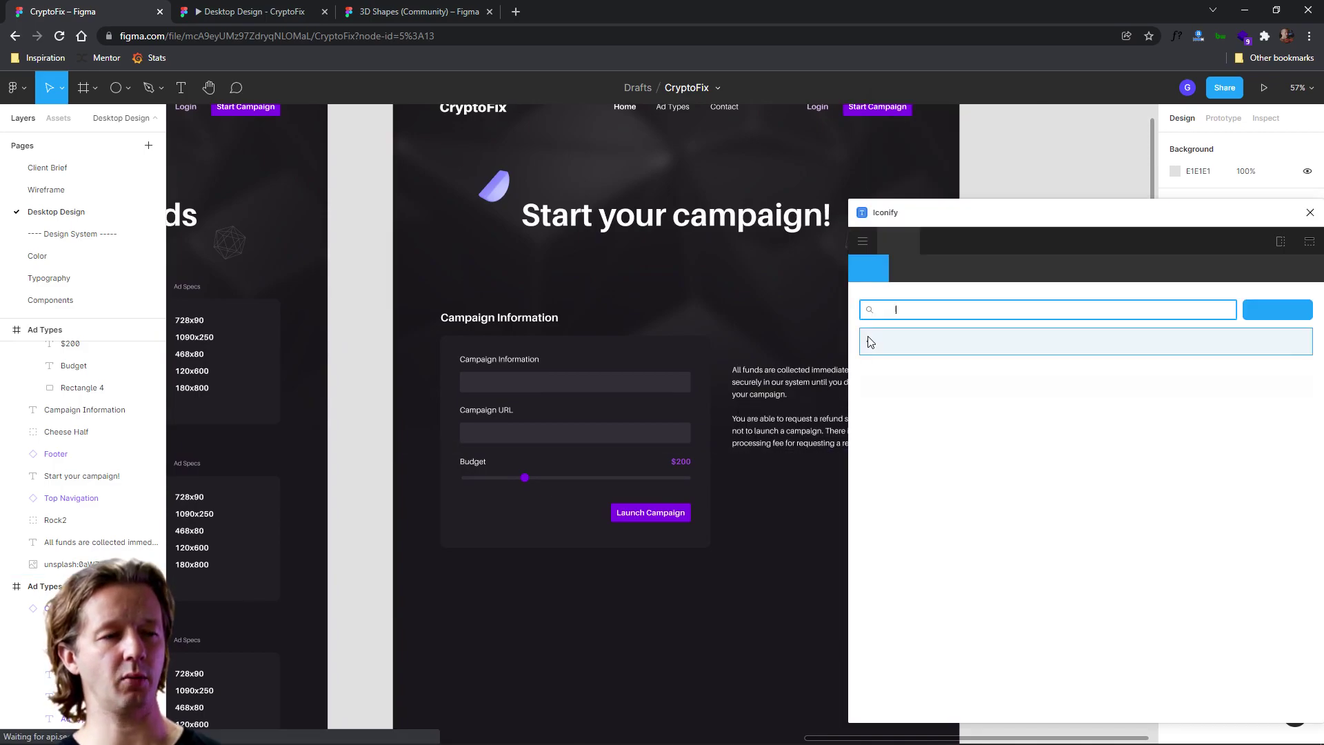
{"action": "left_click", "coordinate": [914, 312]}
{"action": "type", "text": "alert"}
{"action": "key", "text": "Return"}
{"action": "left_click_drag", "start_coordinate": [1003, 473], "coordinate": [754, 295]}
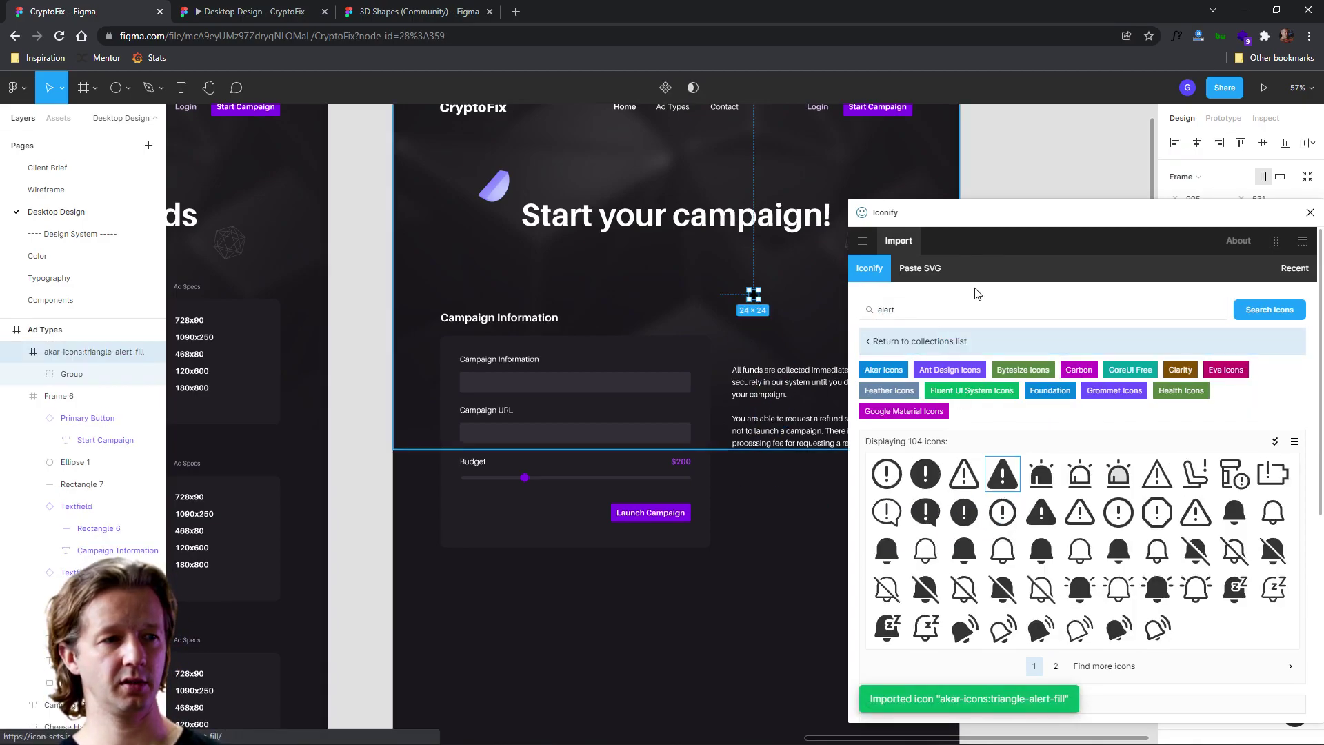
{"action": "left_click", "coordinate": [1310, 213]}
Recolor the alert icon from black to amber yellow (FFD15B)
{"action": "left_click", "coordinate": [1176, 645]}
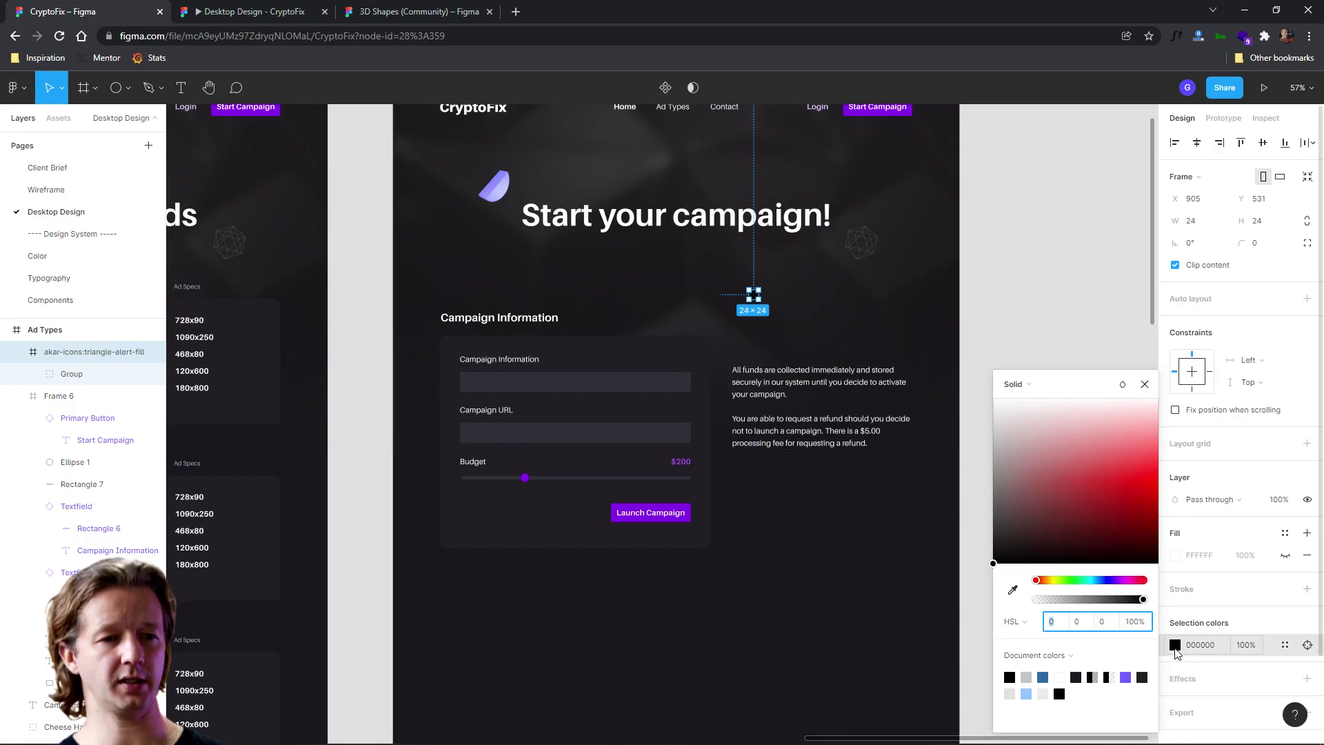
{"action": "left_click", "coordinate": [1054, 582]}
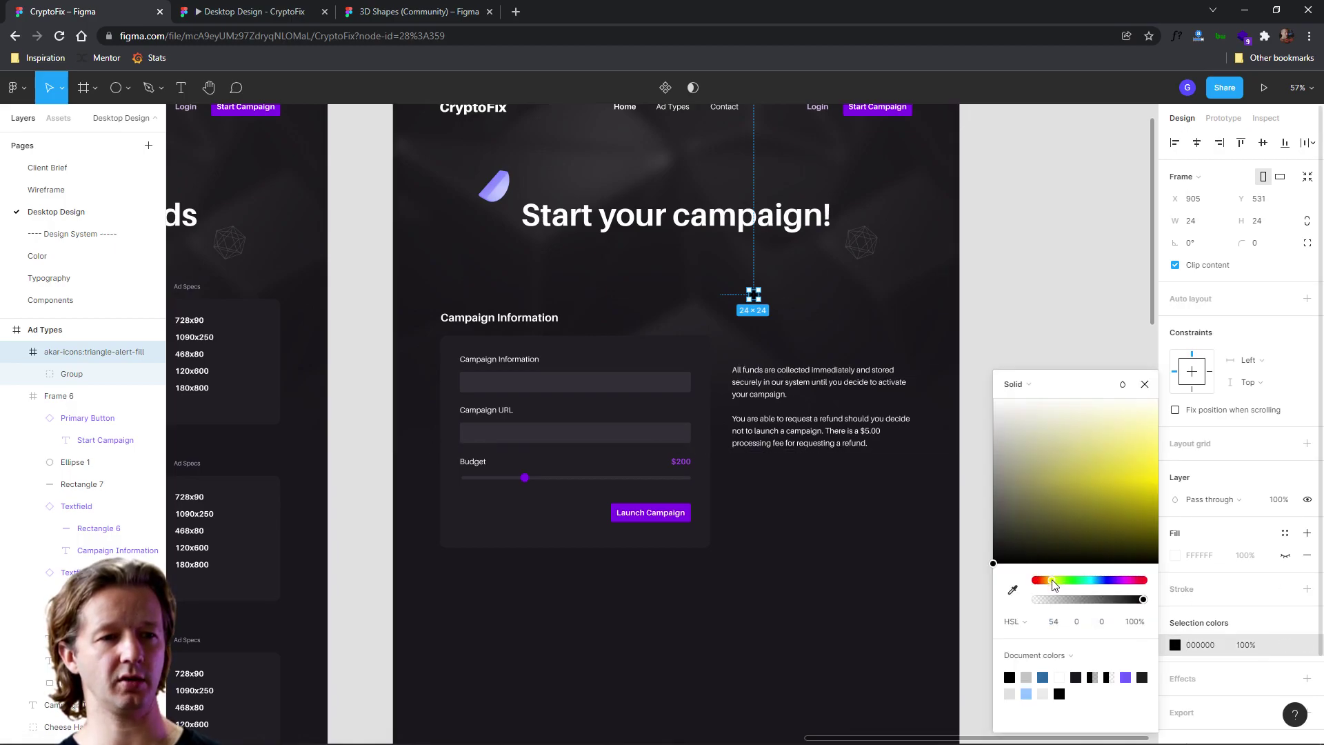
{"action": "left_click_drag", "start_coordinate": [1148, 460], "coordinate": [1159, 455]}
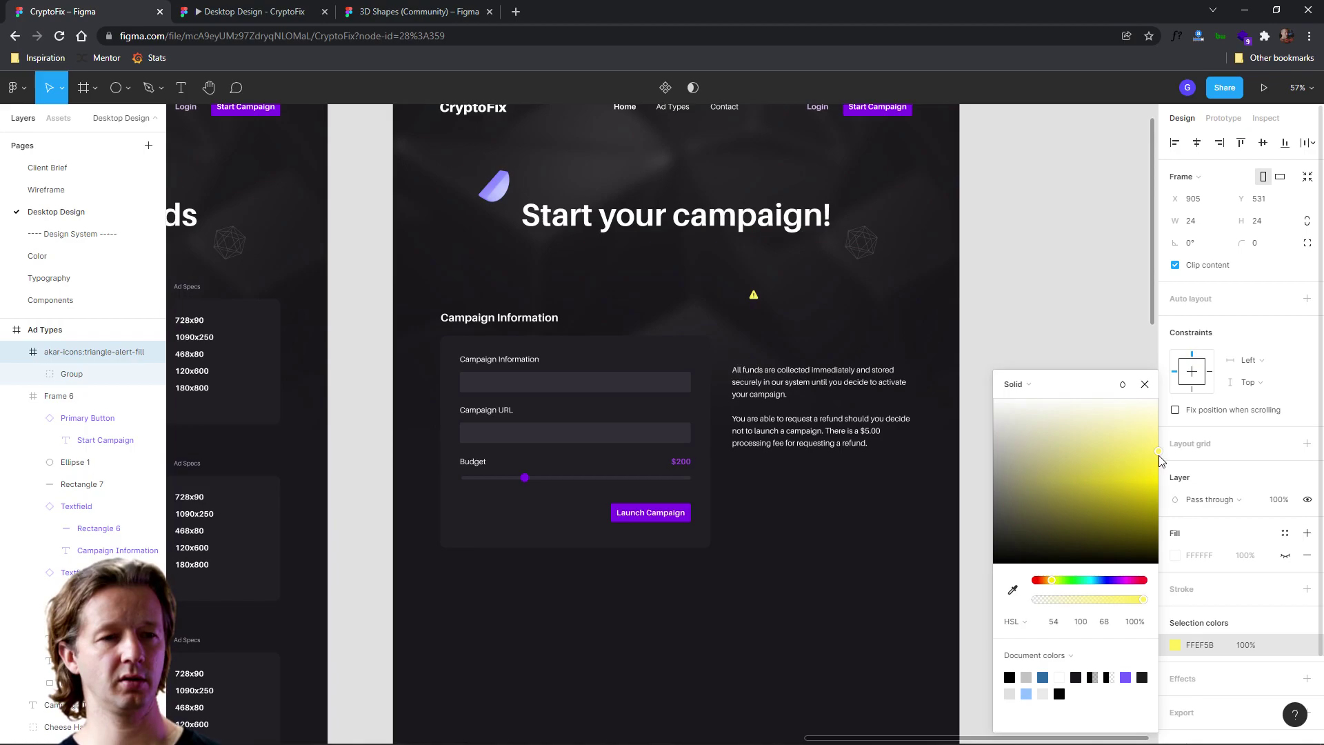
{"action": "left_click_drag", "start_coordinate": [1047, 580], "coordinate": [1049, 579]}
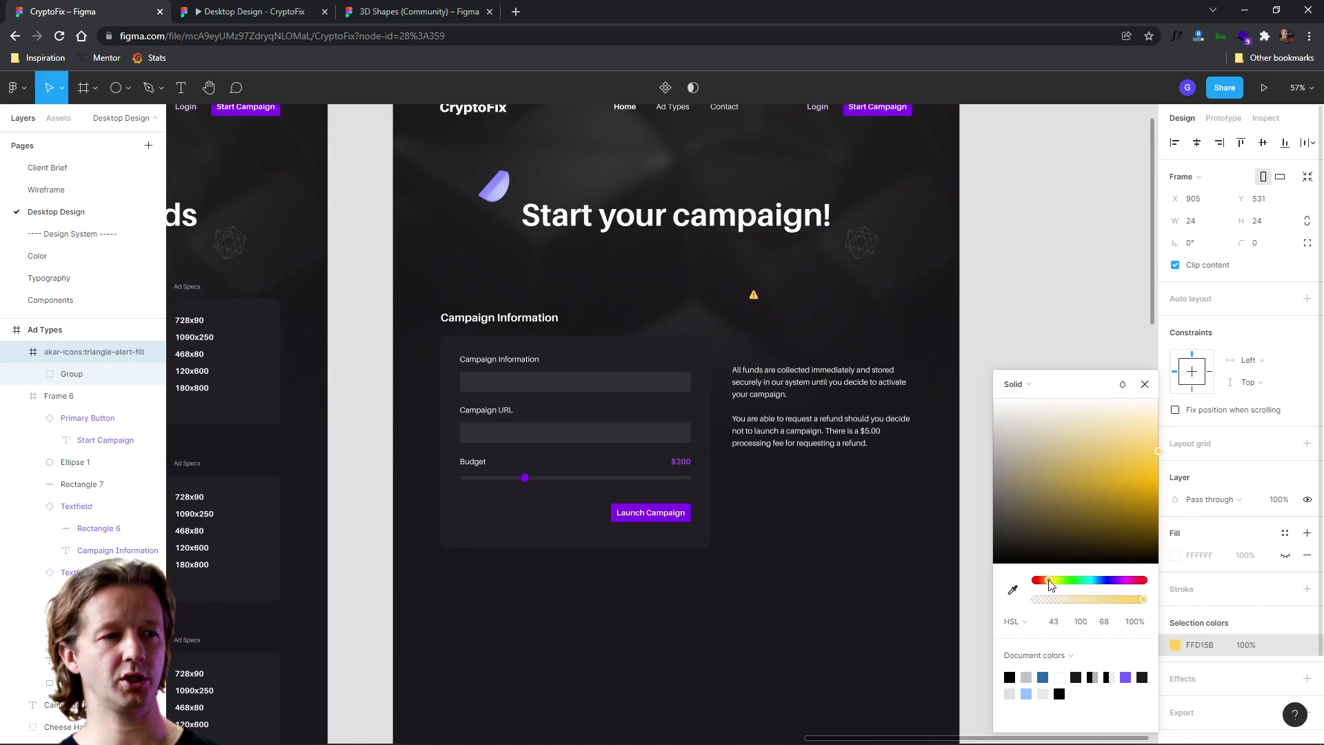
Enlarge the alert icon, align it above the funds and refund text's left edge, and lower the text to Y 741
{"action": "left_click_drag", "start_coordinate": [759, 302], "coordinate": [771, 403]}
{"action": "left_click", "coordinate": [769, 393]}
{"action": "left_click", "coordinate": [1020, 414]}
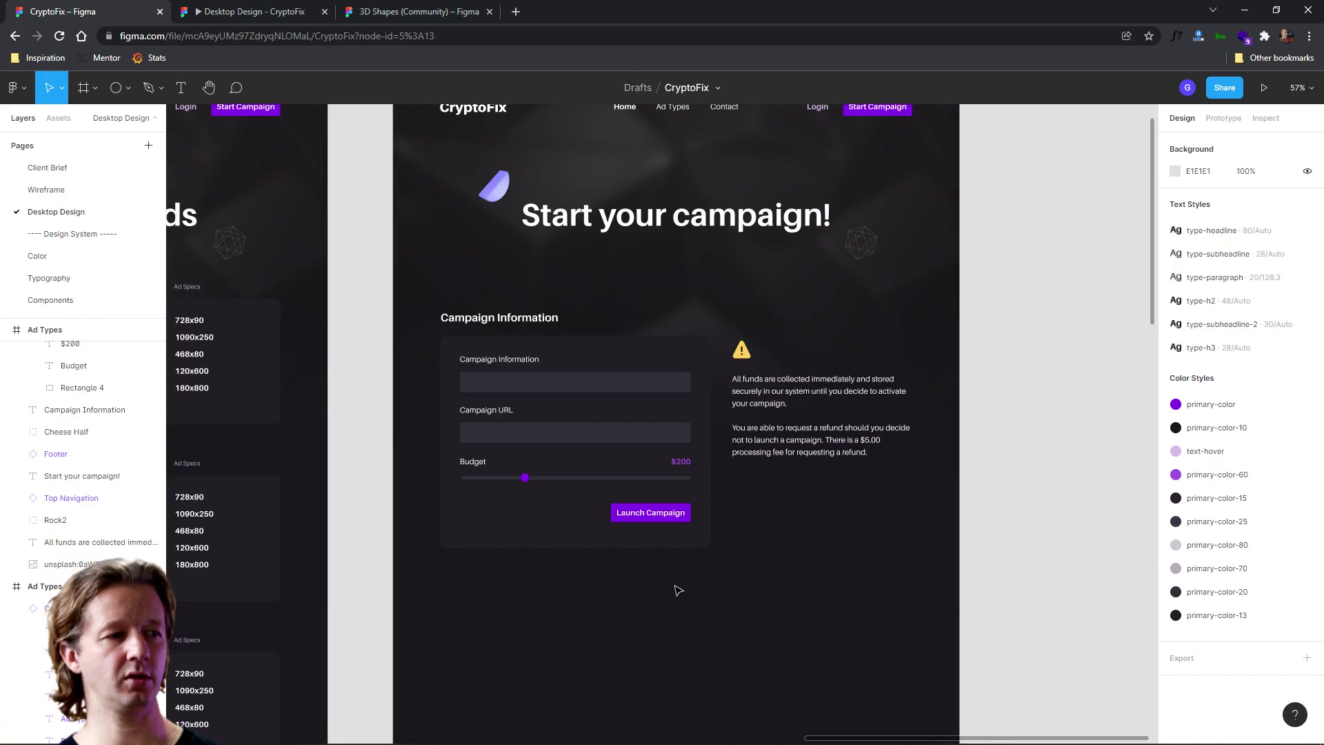
Try the primary-color-70 color style on the funds and refund text, matching the ad description text
{"action": "left_click_drag", "start_coordinate": [698, 592], "coordinate": [842, 574]}
{"action": "left_click", "coordinate": [228, 331]}
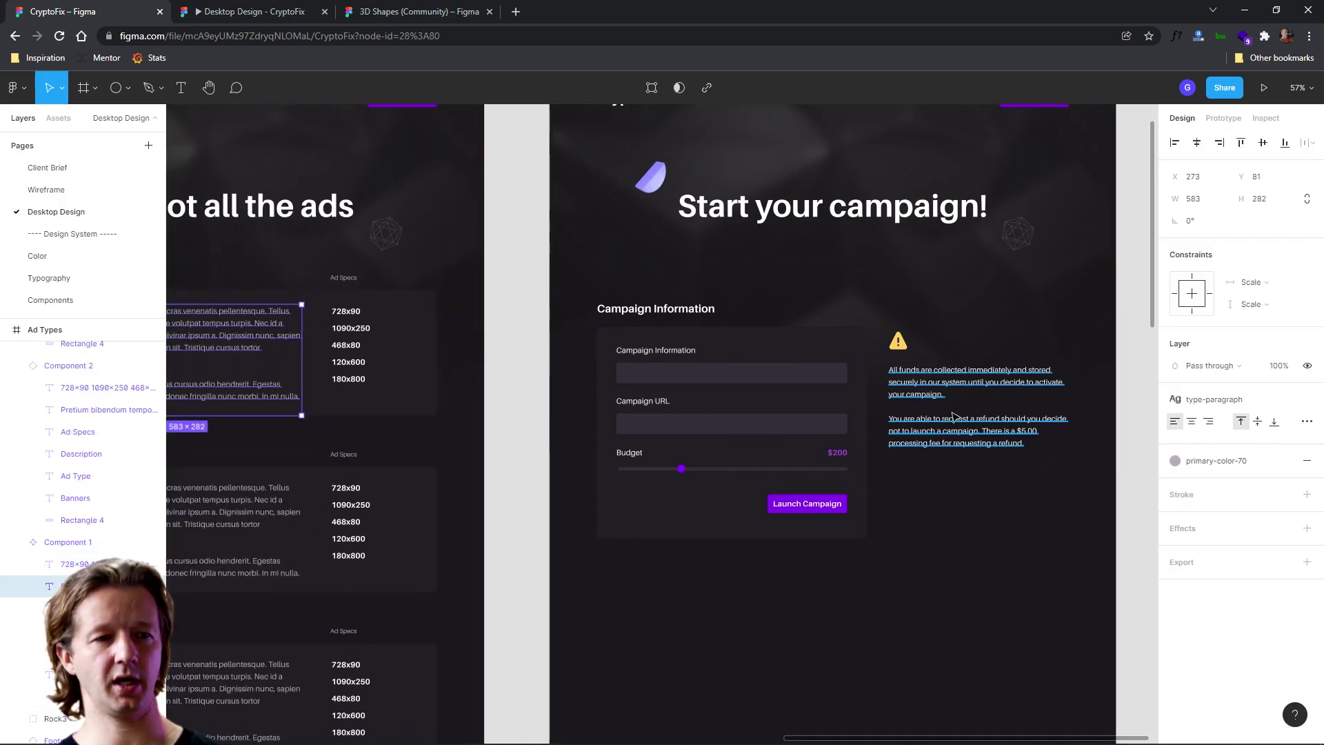
{"action": "left_click", "coordinate": [1021, 435]}
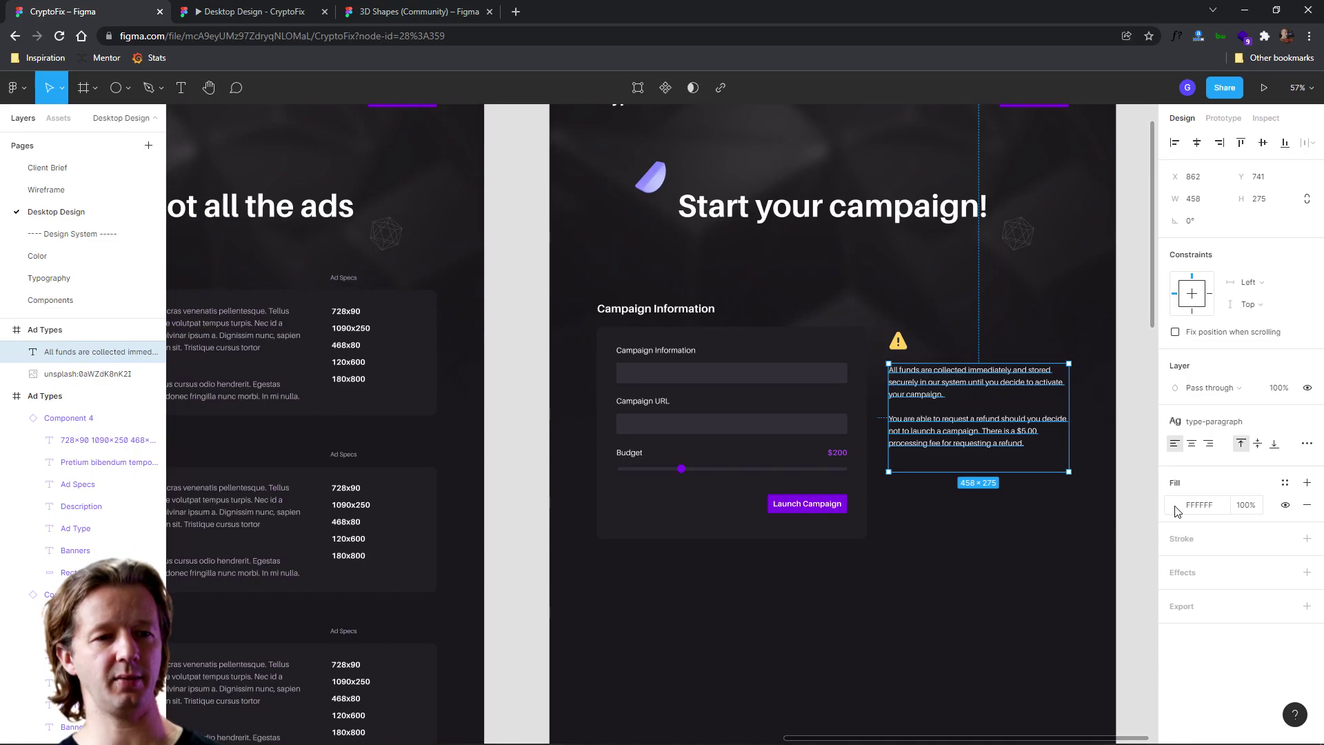
{"action": "left_click", "coordinate": [1290, 483]}
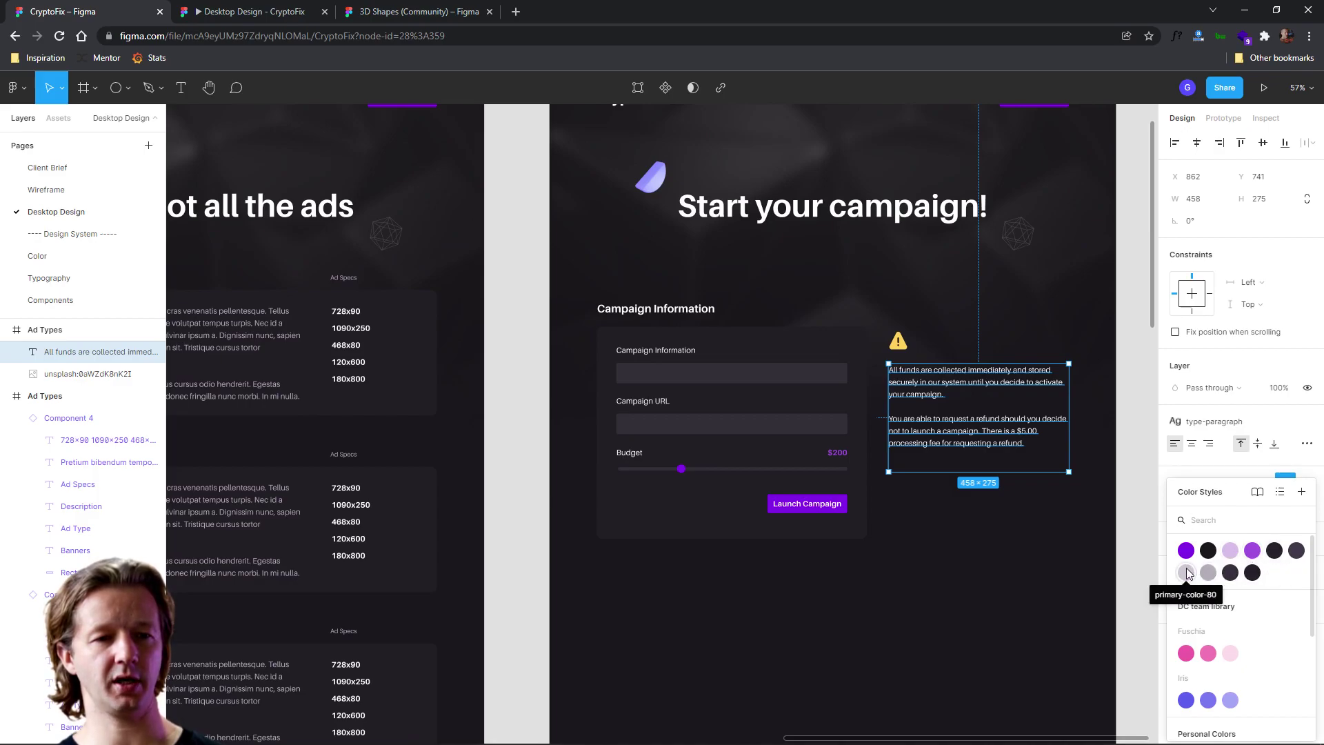
{"action": "left_click", "coordinate": [1207, 576]}
{"action": "left_click", "coordinate": [1023, 615]}
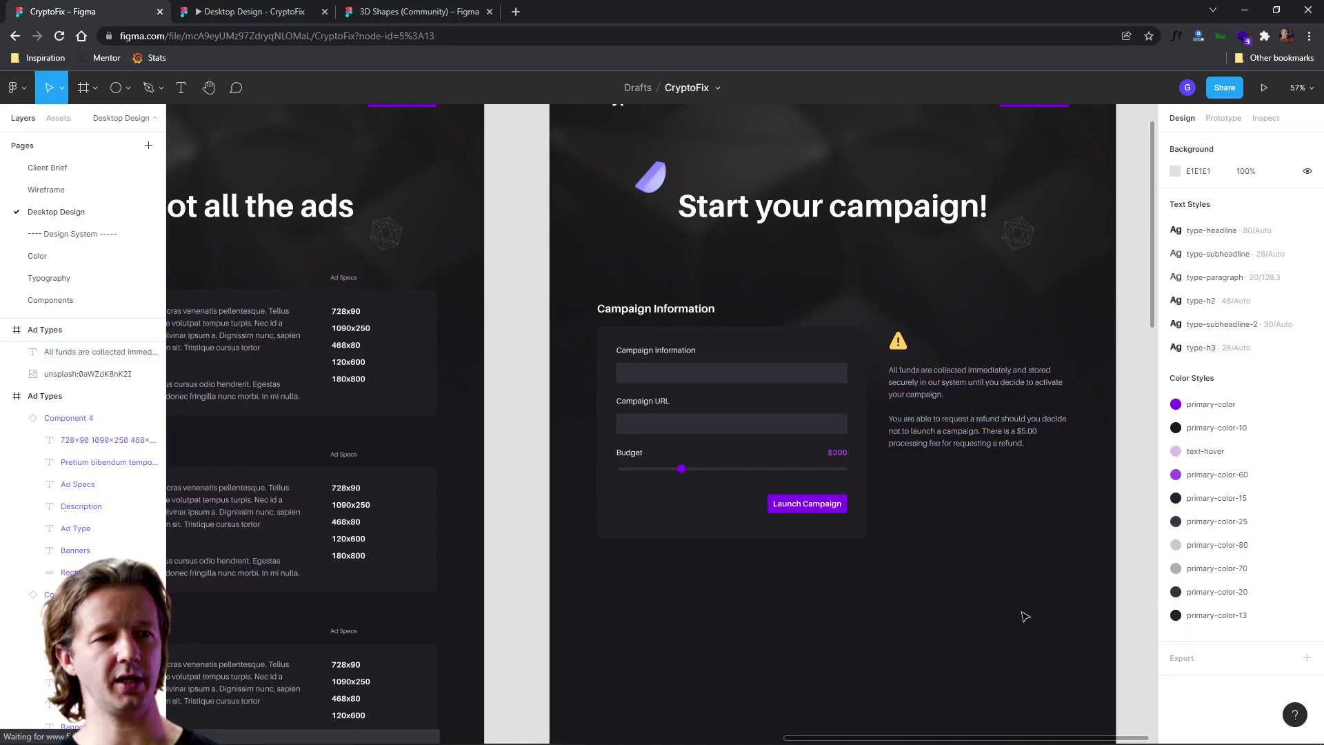
{"action": "scroll", "coordinate": [966, 529], "scroll_direction": "up", "scroll_amount": 5}
{"action": "scroll", "coordinate": [980, 508], "scroll_direction": "down", "scroll_amount": 3}
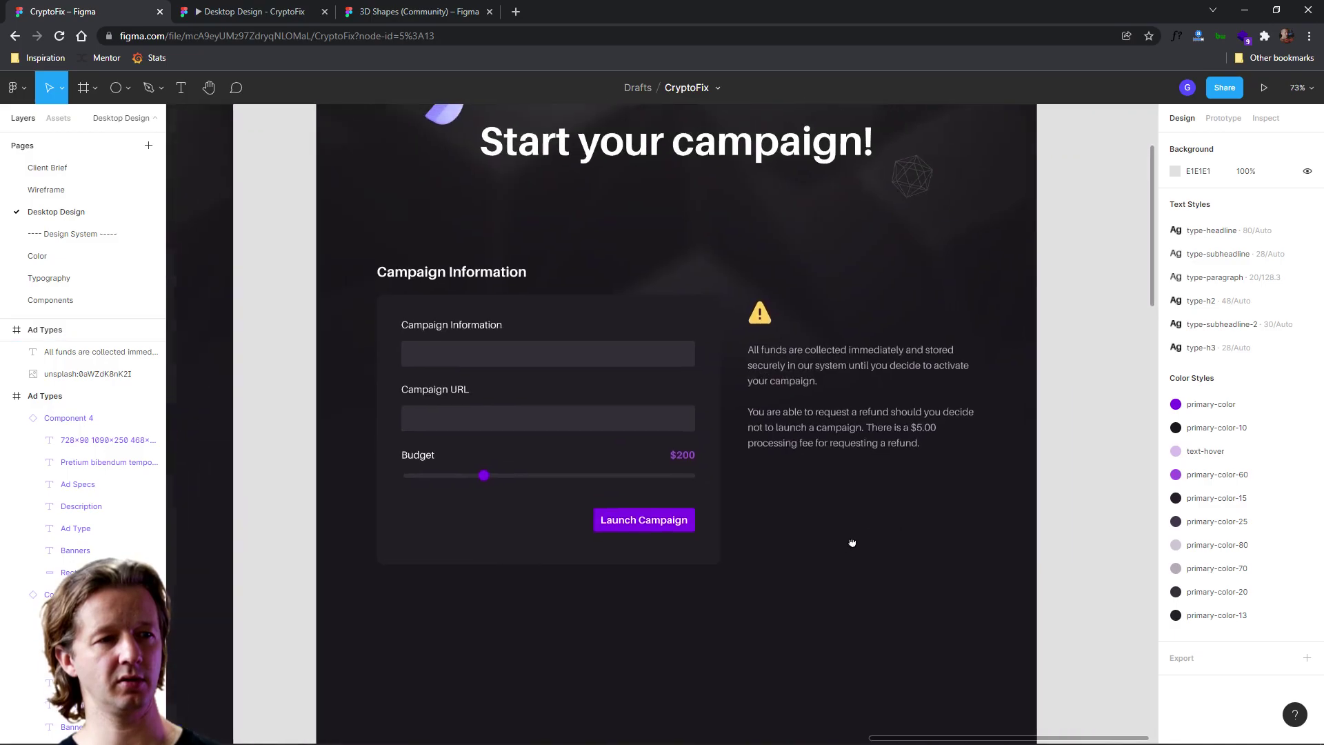
Detach the color style from the funds and refund text and set its fill back to white
{"action": "left_click", "coordinate": [805, 468]}
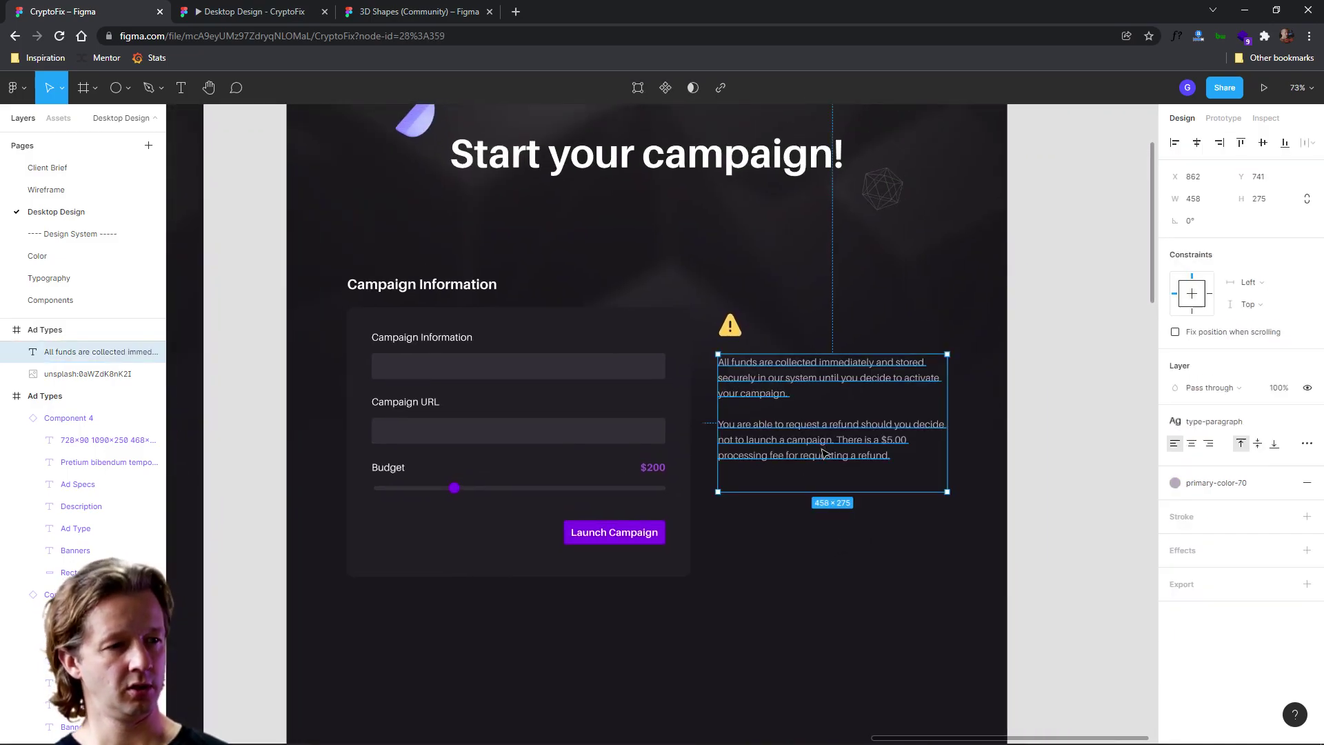
{"action": "left_click", "coordinate": [1177, 483]}
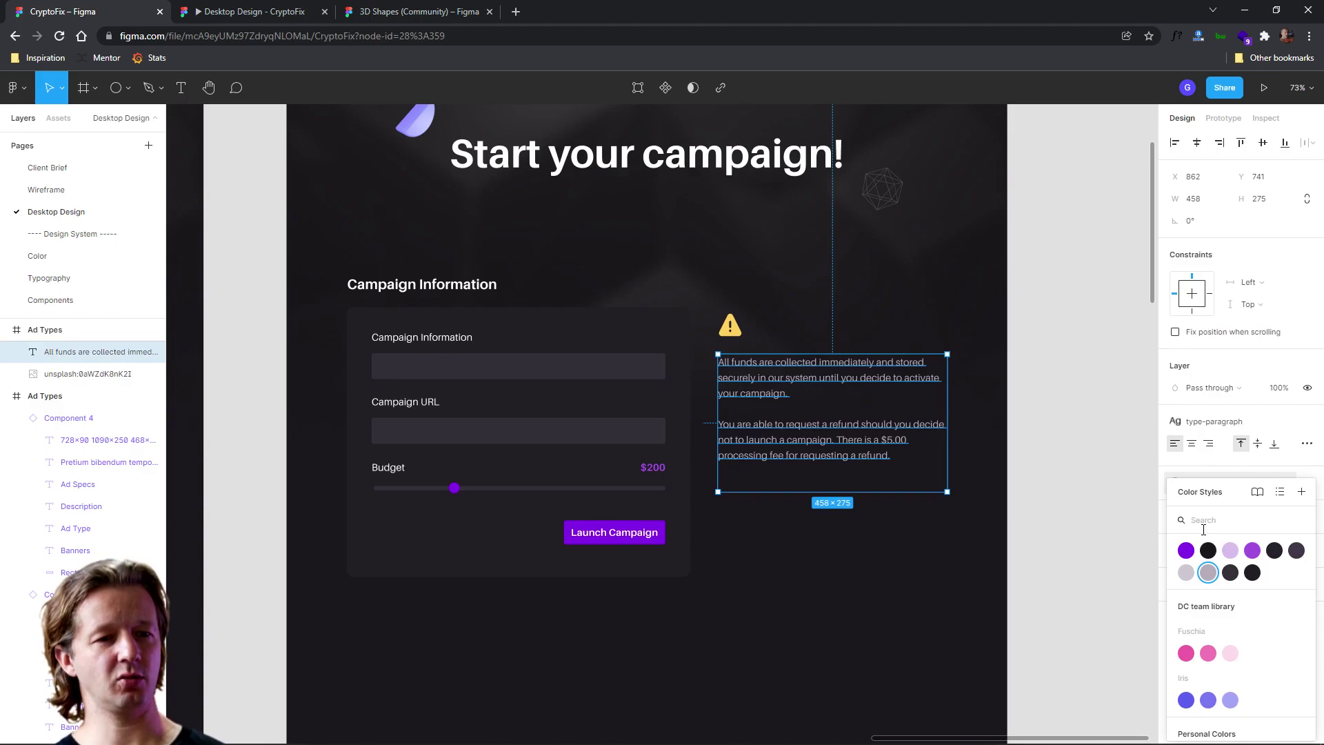
{"action": "left_click", "coordinate": [1183, 483]}
{"action": "left_click", "coordinate": [1284, 483]}
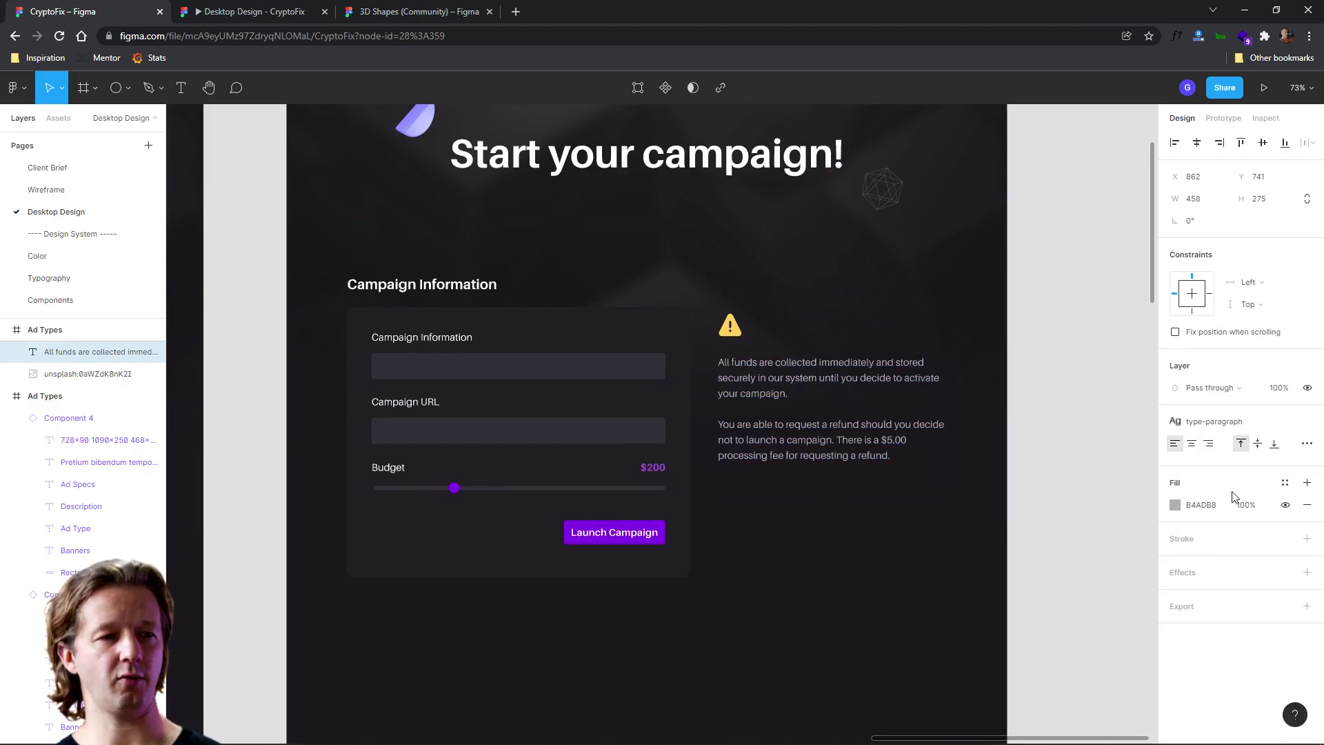
{"action": "left_click", "coordinate": [1176, 505]}
{"action": "left_click", "coordinate": [1070, 308]}
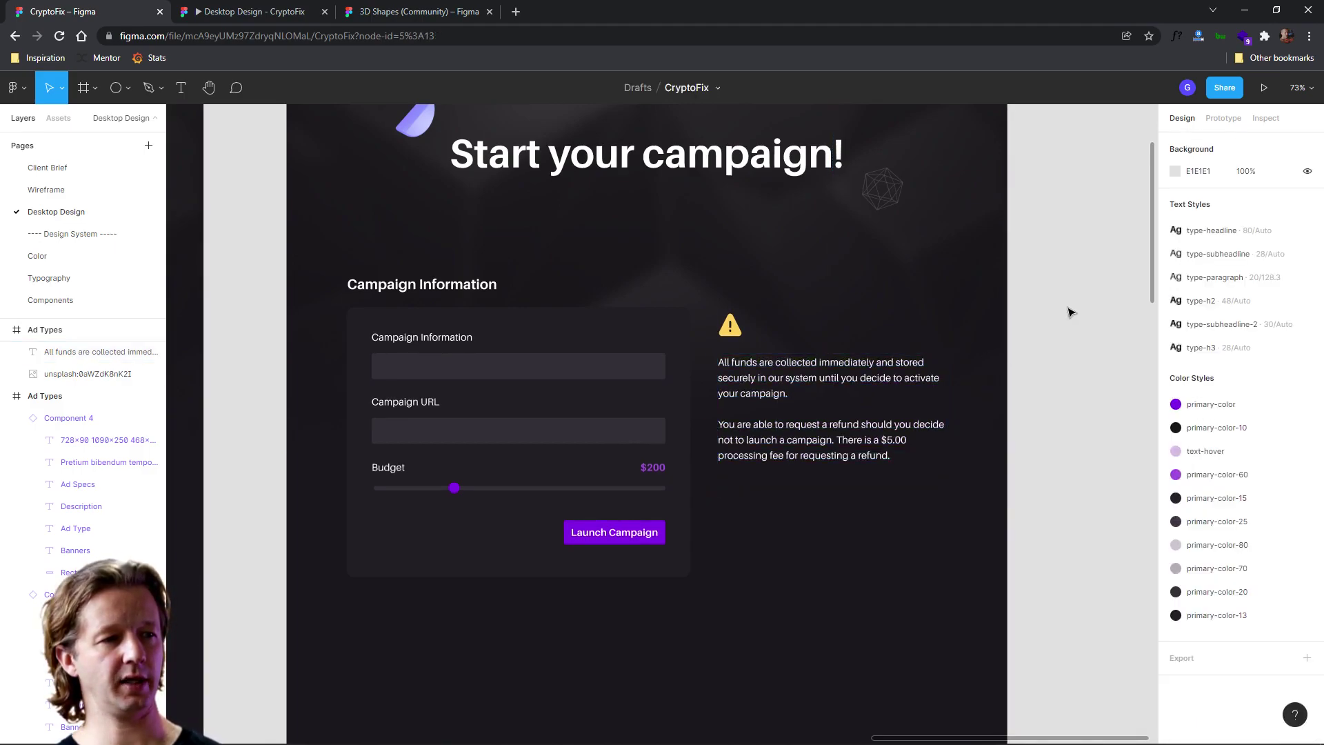
Move the footer up beneath the form card and shorten the "Start your campaign!" page frame to end at the footer
{"action": "scroll", "coordinate": [793, 552], "scroll_direction": "down", "scroll_amount": 5}
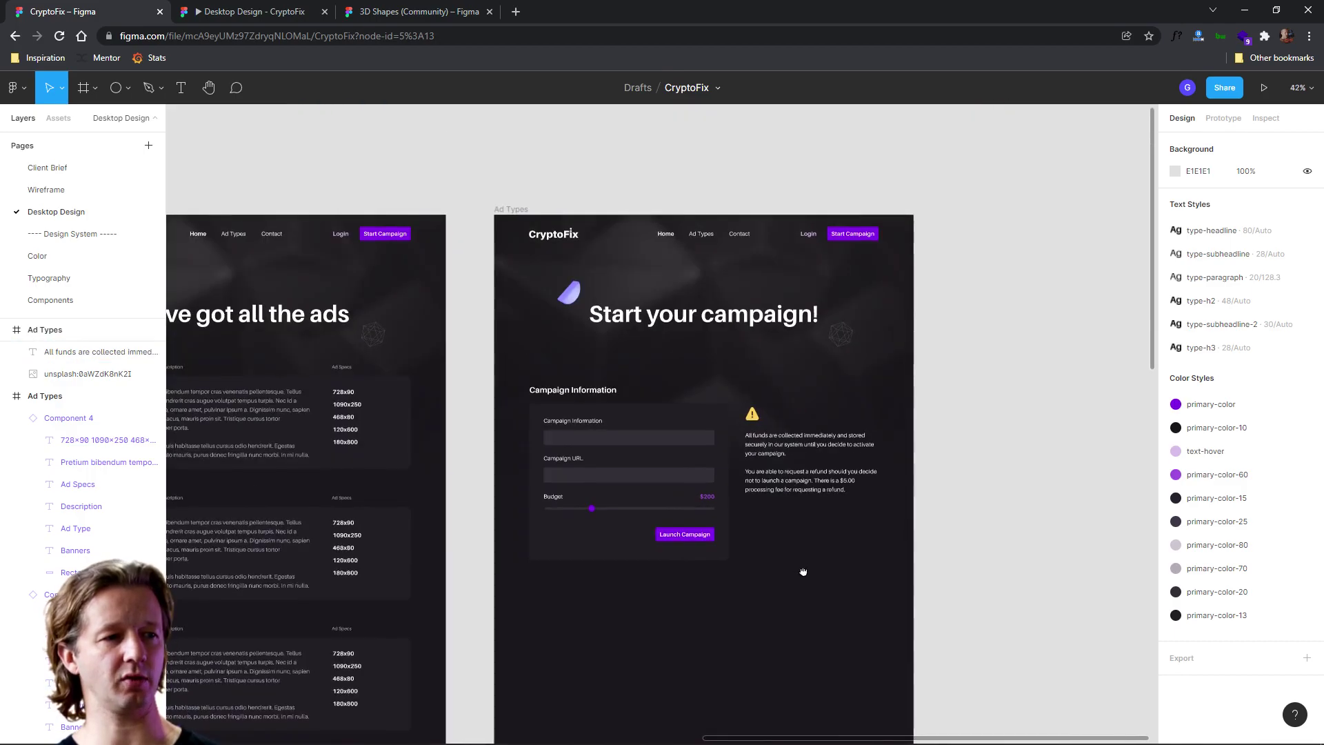
{"action": "scroll", "coordinate": [821, 509], "scroll_direction": "down", "scroll_amount": 3}
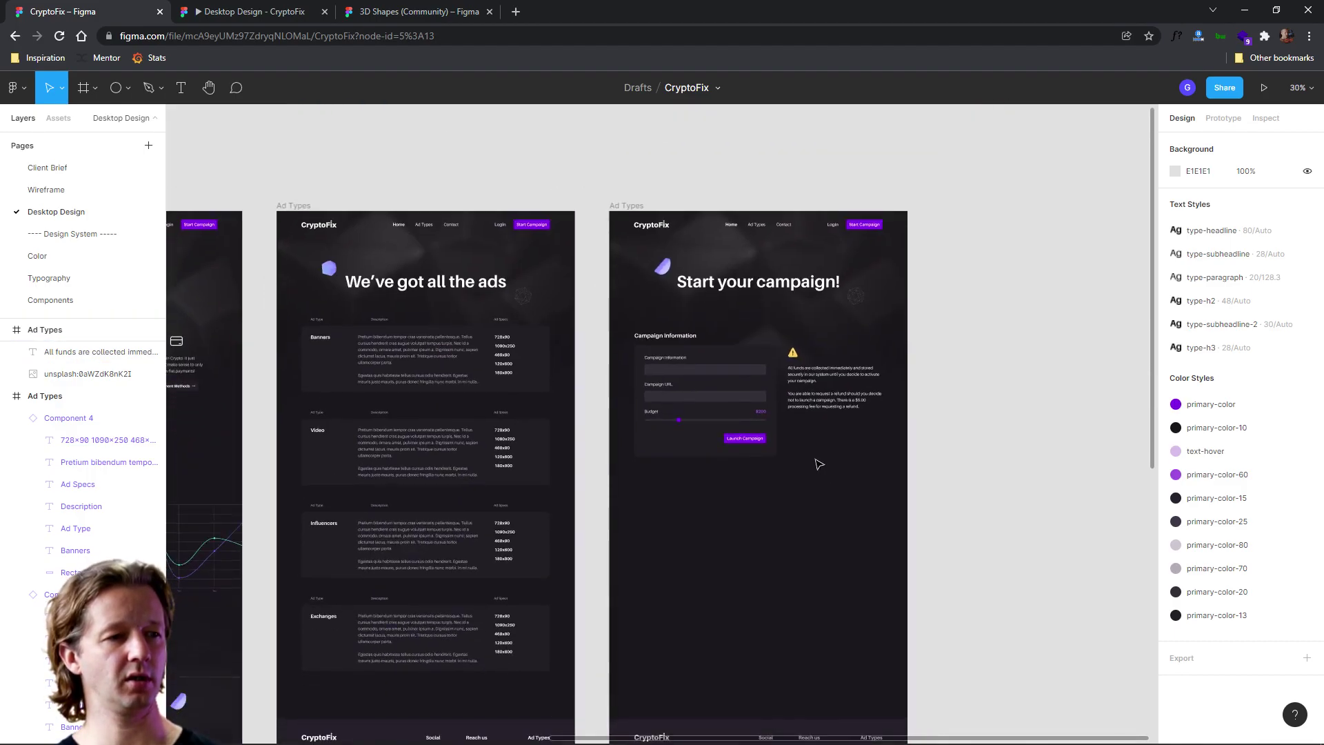
{"action": "scroll", "coordinate": [810, 456], "scroll_direction": "up", "scroll_amount": 4}
{"action": "scroll", "coordinate": [824, 441], "scroll_direction": "down", "scroll_amount": 3}
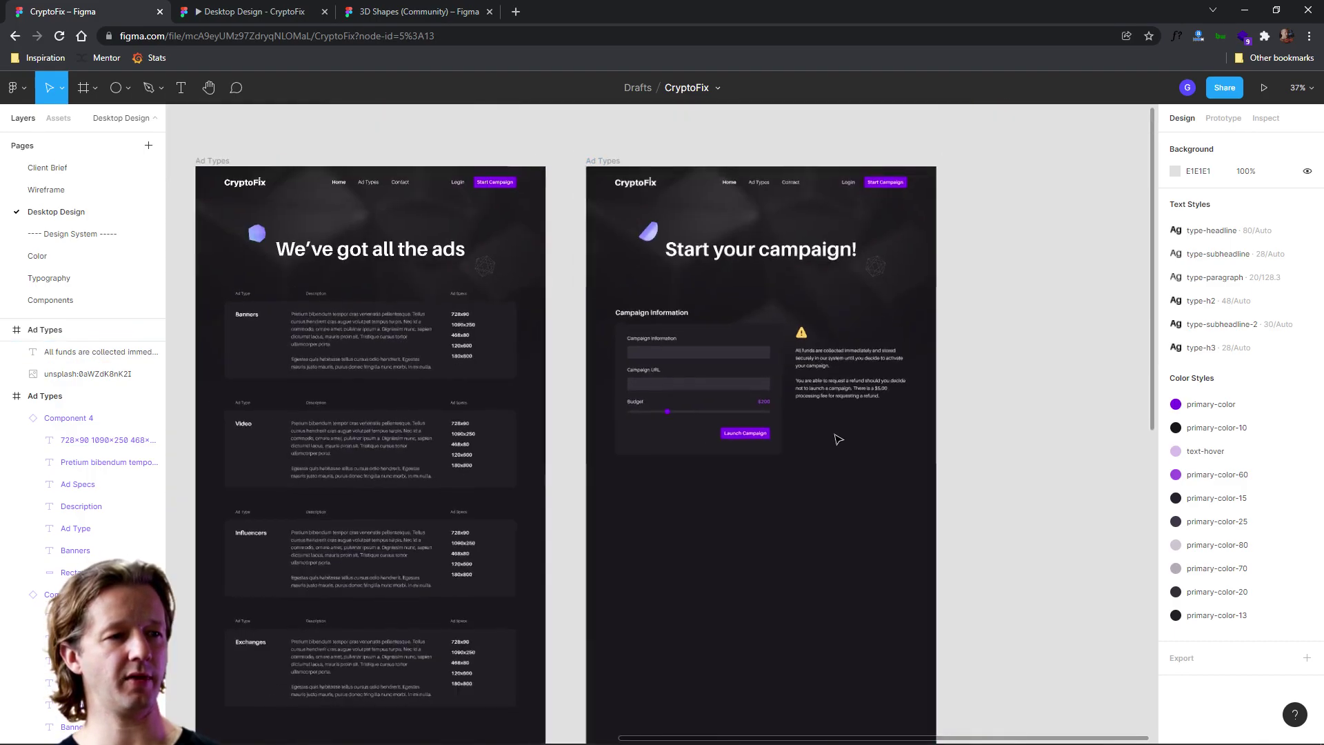
{"action": "scroll", "coordinate": [836, 506], "scroll_direction": "down", "scroll_amount": 2}
{"action": "left_click_drag", "start_coordinate": [836, 506], "coordinate": [805, 398]}
{"action": "left_click_drag", "start_coordinate": [769, 653], "coordinate": [767, 442]}
{"action": "scroll", "coordinate": [794, 450], "scroll_direction": "down", "scroll_amount": 3}
{"action": "left_click", "coordinate": [665, 192]}
{"action": "left_click", "coordinate": [666, 196]}
{"action": "left_click_drag", "start_coordinate": [791, 648], "coordinate": [806, 501]}
{"action": "left_click", "coordinate": [803, 545]}
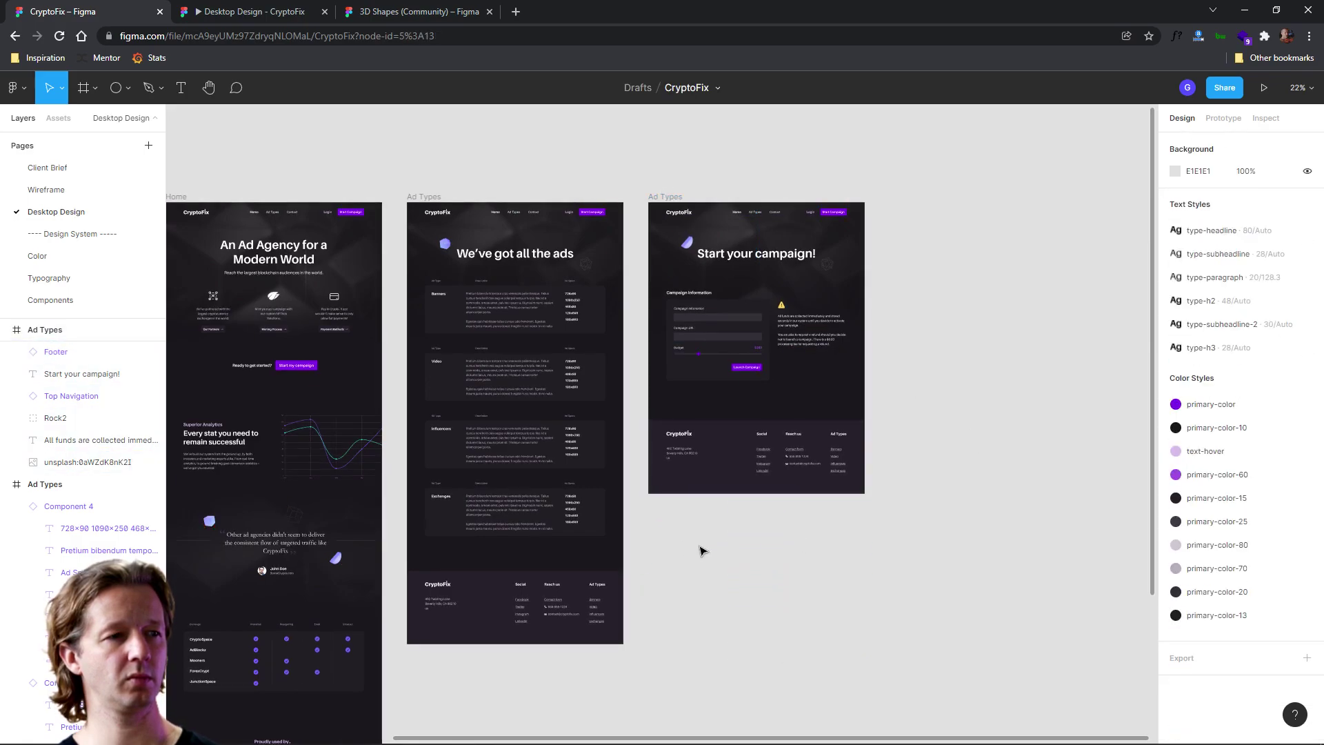
{"action": "scroll", "coordinate": [842, 512], "scroll_direction": "left", "scroll_amount": 3}
{"action": "scroll", "coordinate": [843, 511], "scroll_direction": "down", "scroll_amount": 2}
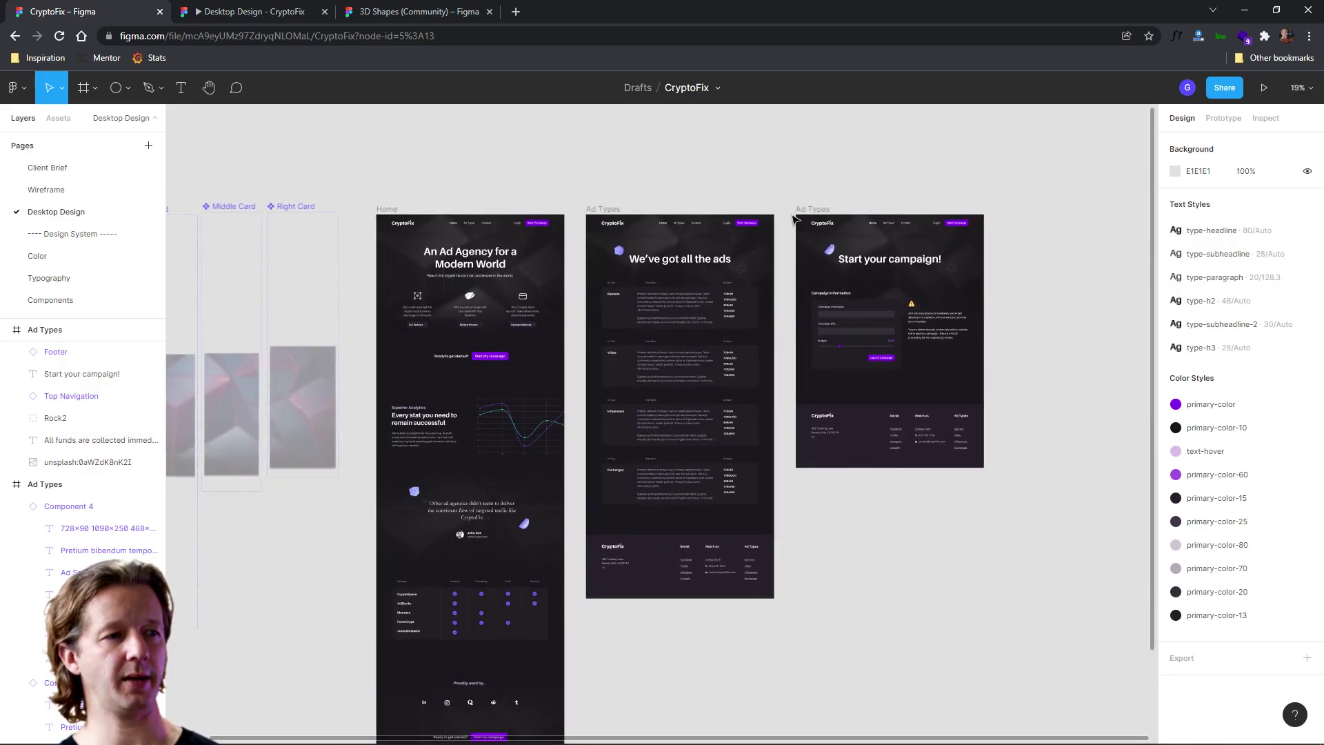
{"action": "scroll", "coordinate": [890, 507], "scroll_direction": "down", "scroll_amount": 2}
{"action": "scroll", "coordinate": [894, 502], "scroll_direction": "down", "scroll_amount": 1}
{"action": "scroll", "coordinate": [837, 503], "scroll_direction": "up", "scroll_amount": 2}
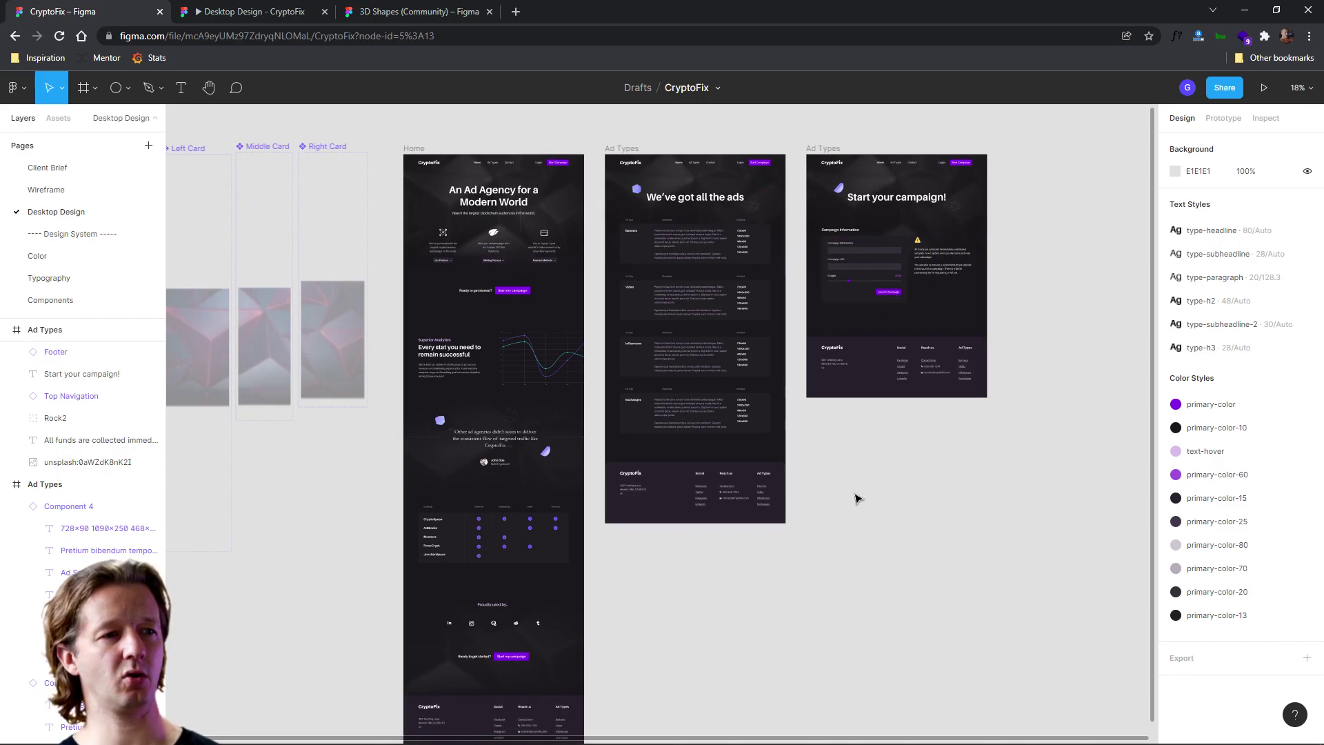
{"action": "left_click_drag", "start_coordinate": [859, 439], "coordinate": [908, 484]}
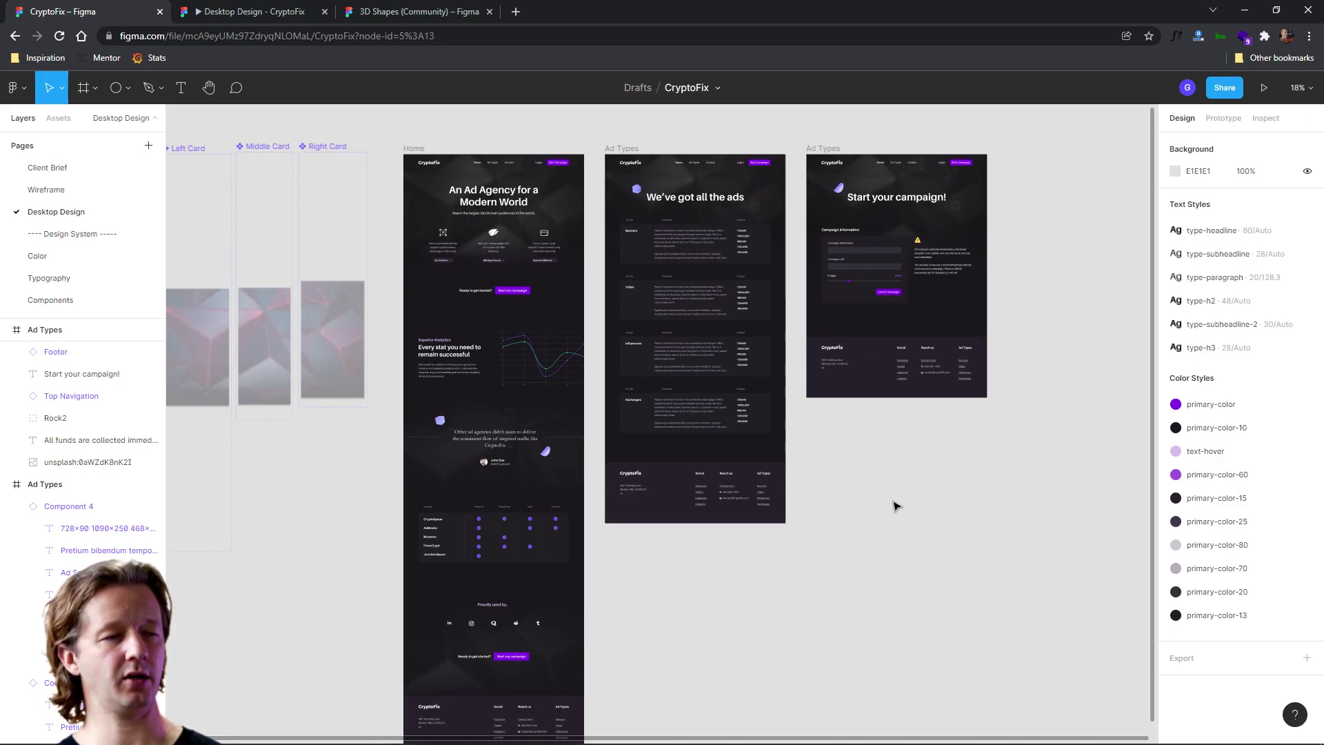